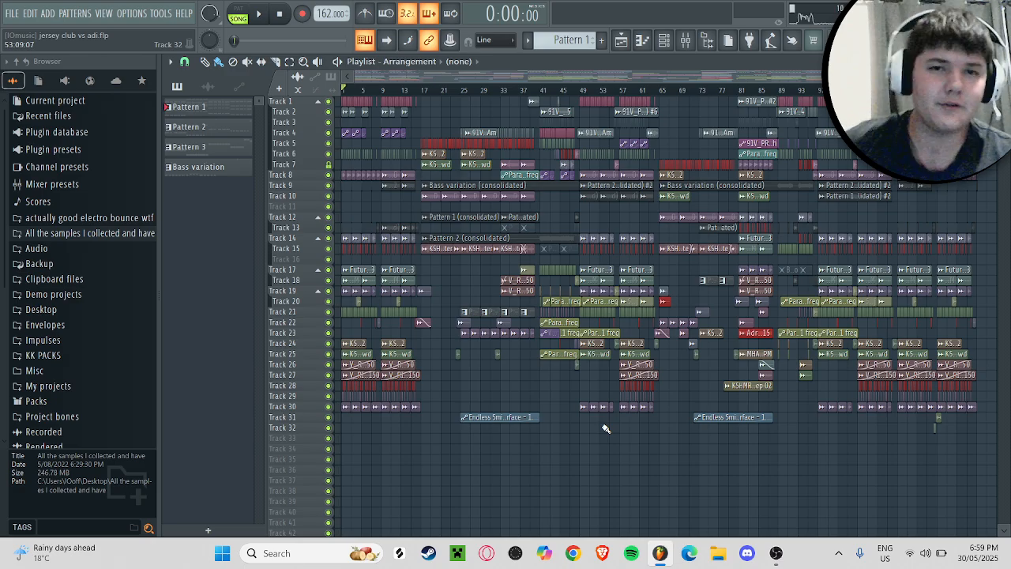
# Step: Enlarge the playlist's clips and tracks around the section after the intro and place the playhead at bar 17
pyautogui.moveTo(927, 77); pyautogui.dragTo(480, 74)
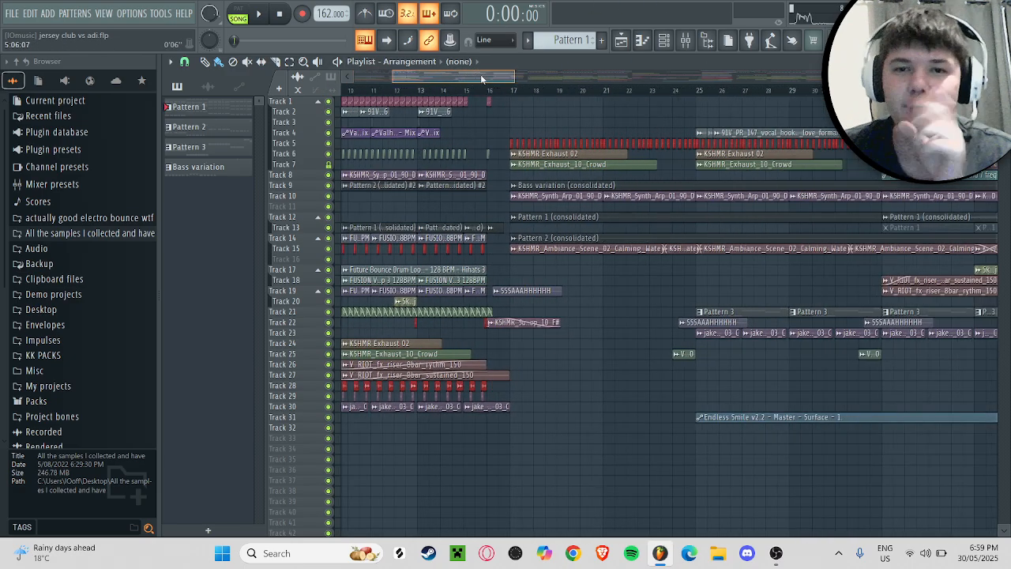
pyautogui.moveTo(1004, 88); pyautogui.dragTo(1004, 111)
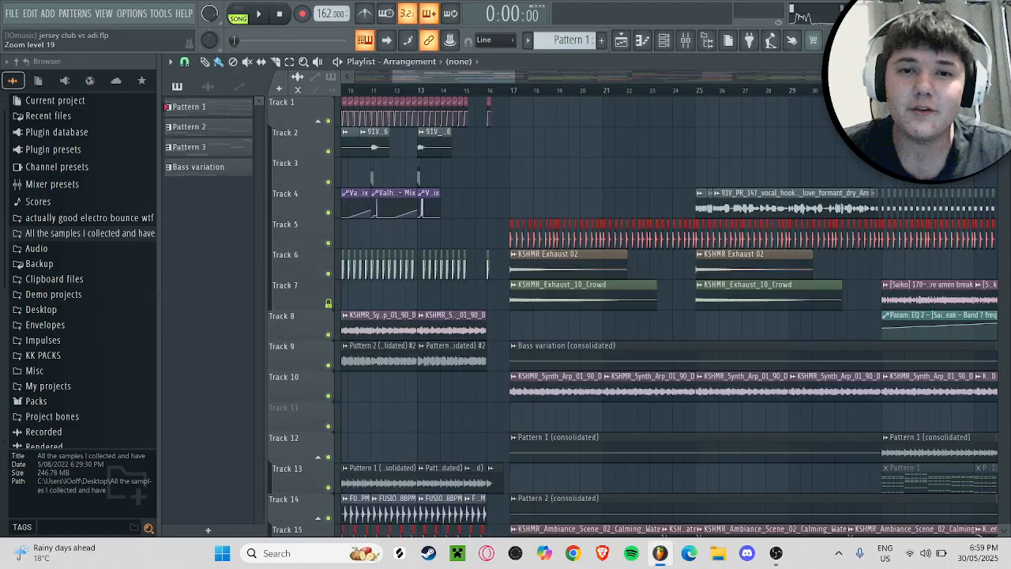
pyautogui.moveTo(515, 79); pyautogui.dragTo(481, 84)
pyautogui.moveTo(466, 80)
pyautogui.mouseDown()
pyautogui.moveTo(500, 77)
pyautogui.moveTo(486, 81)
pyautogui.mouseUp()
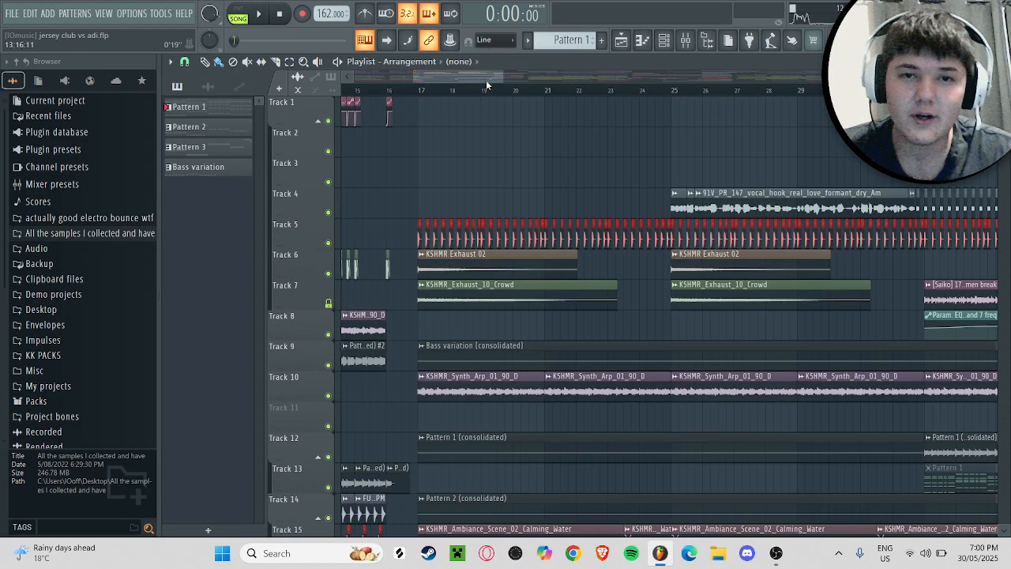
pyautogui.click(422, 92)
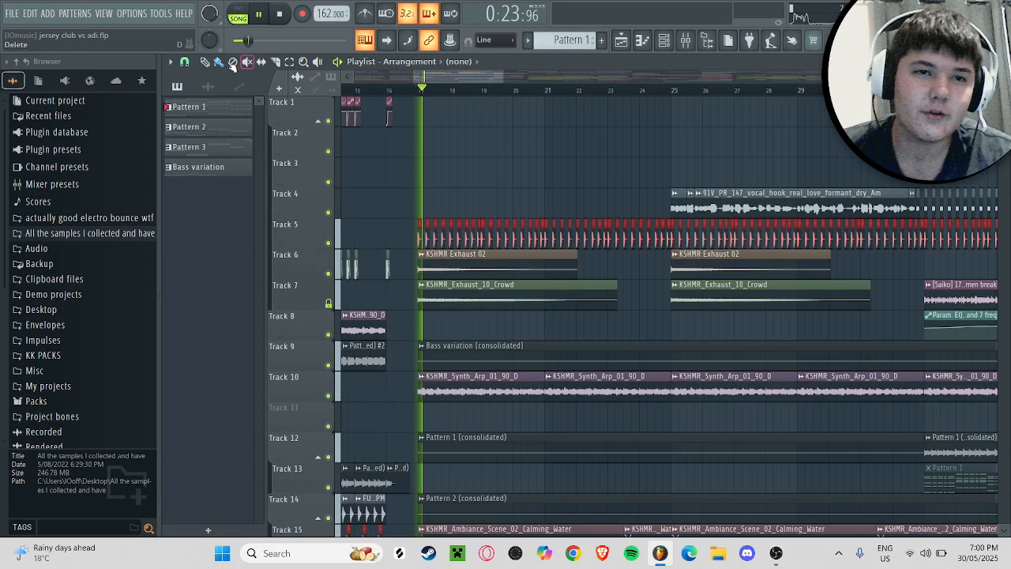
# Step: Look over the mixer's track levels and the master effects, then return to the playlist arrangement
pyautogui.click(704, 43)
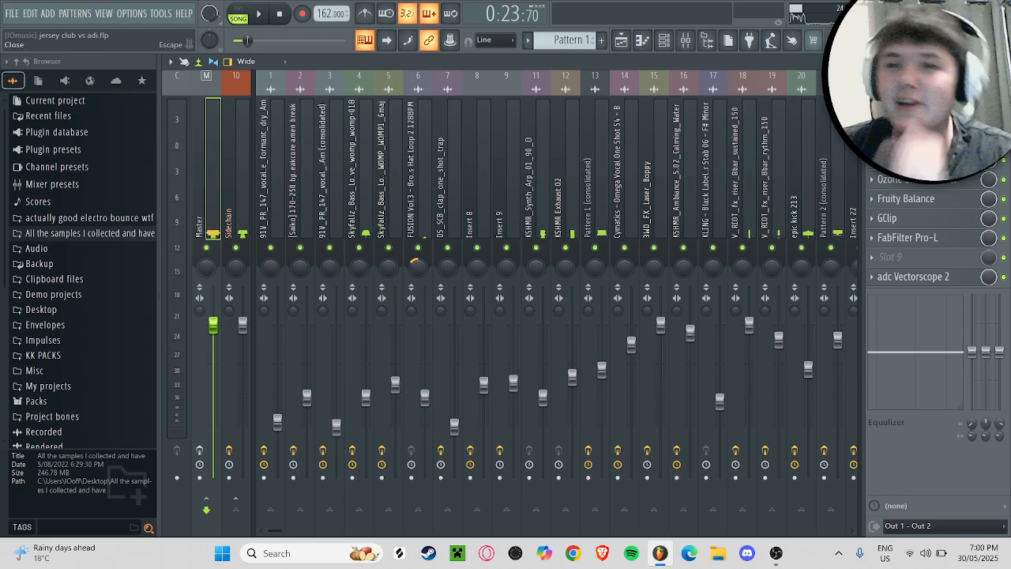
pyautogui.click(1002, 61)
pyautogui.scroll(-3, 575, 213)
pyautogui.scroll(-2, 575, 213)
pyautogui.scroll(1, 575, 212)
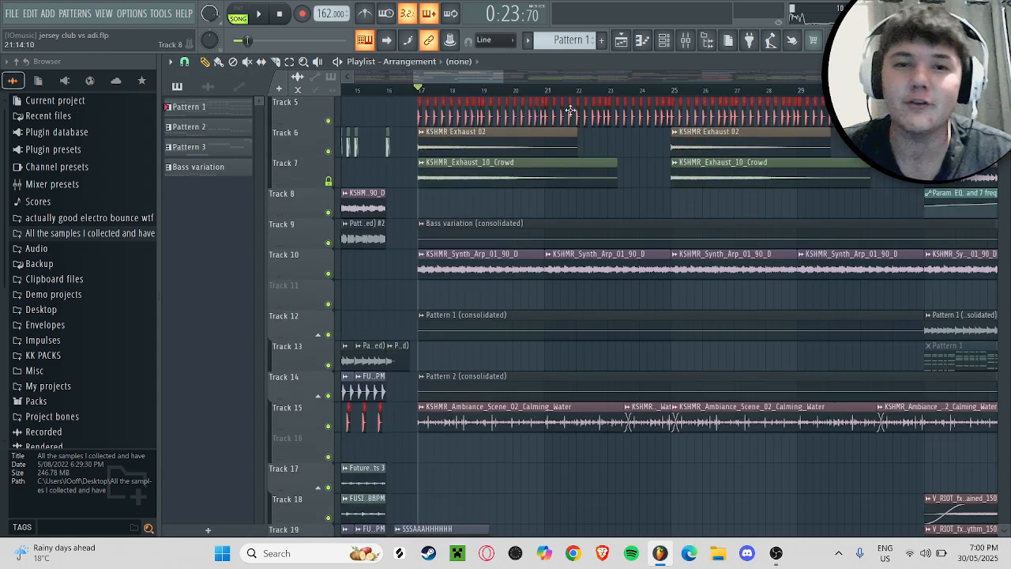
# Step: Play the arrangement from bar 17 to listen to the section's layers, then stop playback
pyautogui.moveTo(504, 77); pyautogui.dragTo(476, 83)
pyautogui.moveTo(457, 83); pyautogui.dragTo(466, 84)
pyautogui.scroll(1, 317, 145)
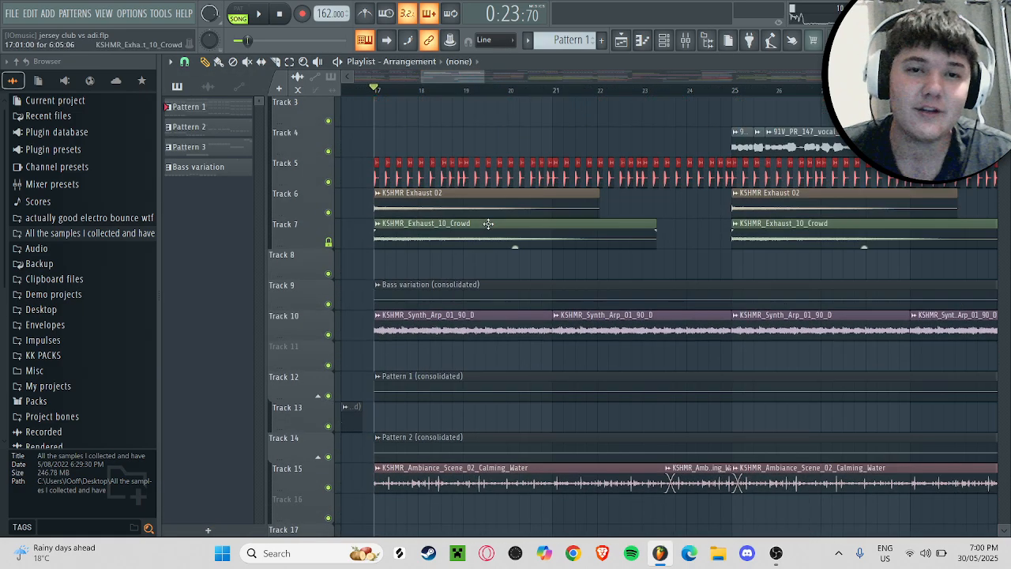
pyautogui.press('space')
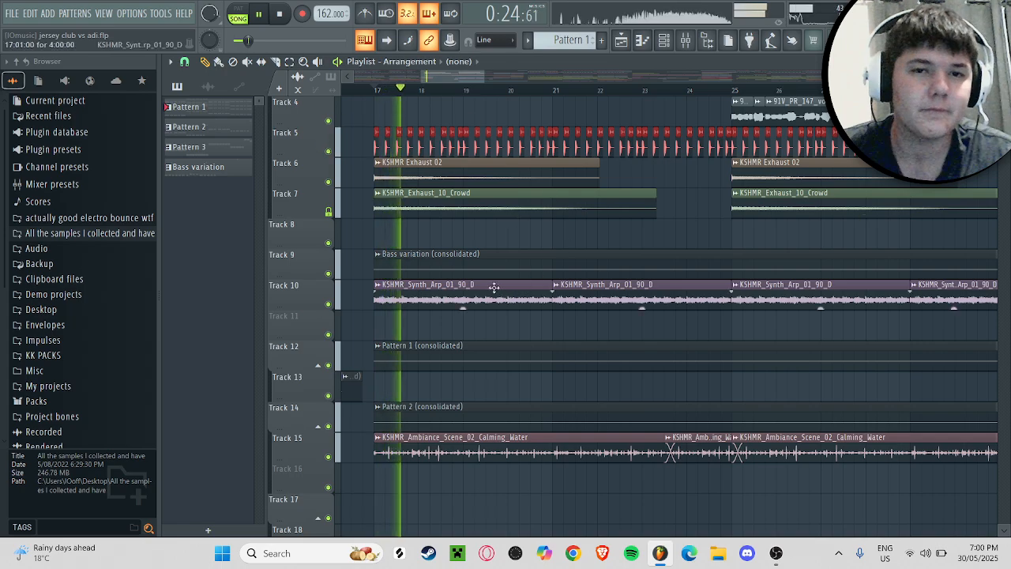
pyautogui.scroll(-2, 558, 238)
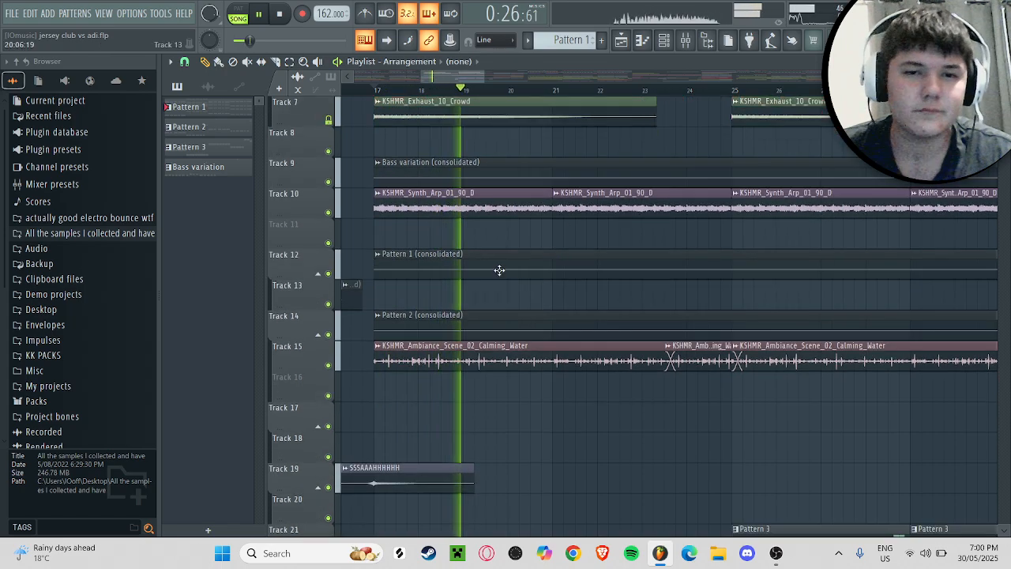
pyautogui.scroll(2, 498, 268)
pyautogui.press('space')
# Step: Inspect the sample settings of the first KSHMR_Synth_Arp_01_90_D clip on track 10, then close them
pyautogui.moveTo(481, 76); pyautogui.dragTo(517, 77)
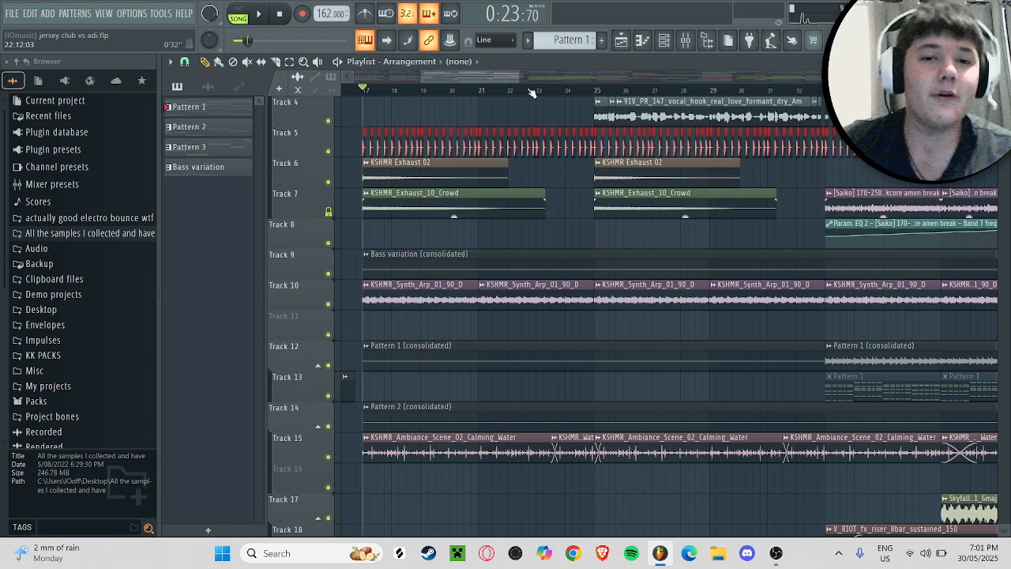
pyautogui.click(439, 296)
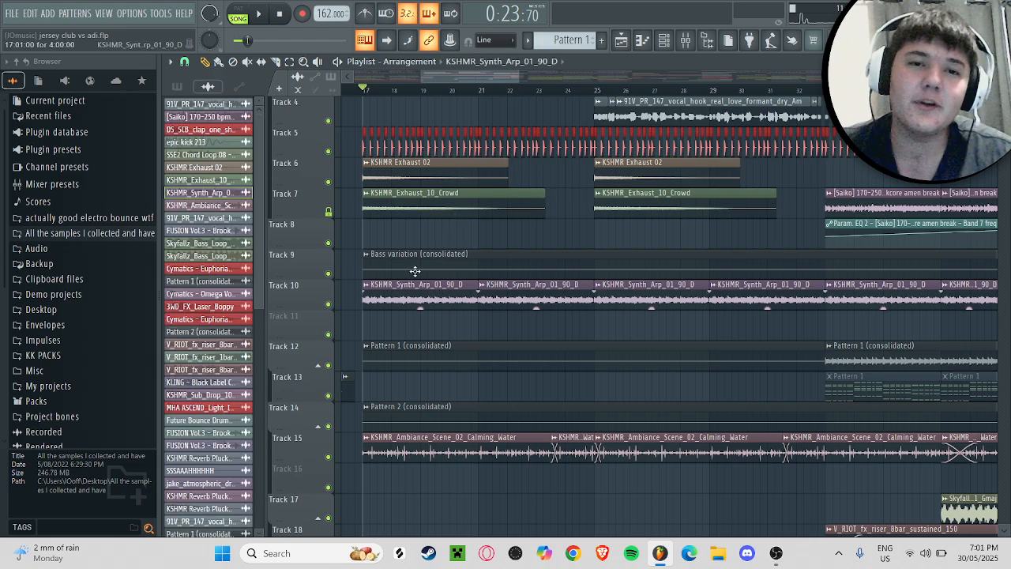
pyautogui.doubleClick(416, 297)
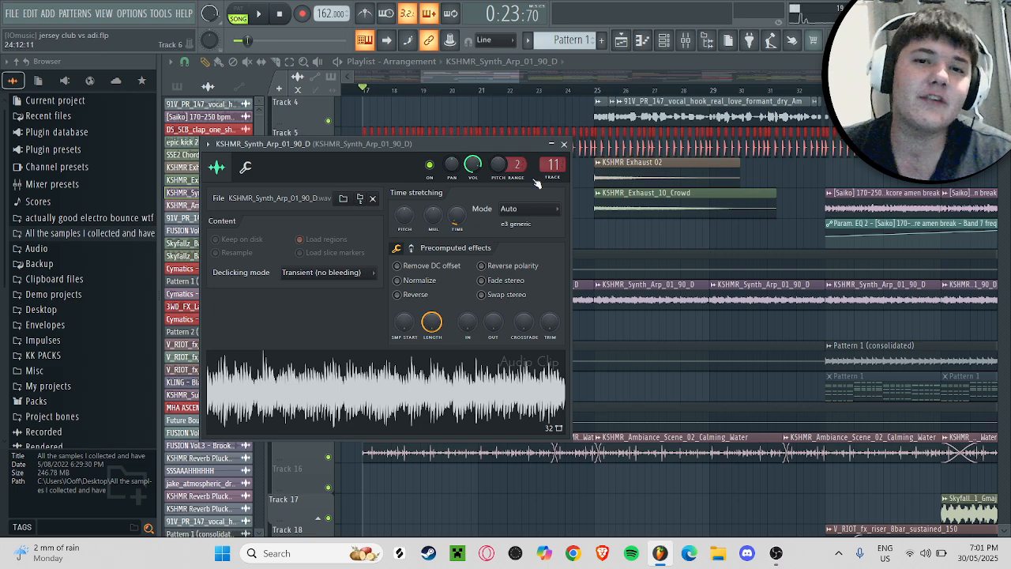
pyautogui.moveTo(378, 144); pyautogui.dragTo(460, 131)
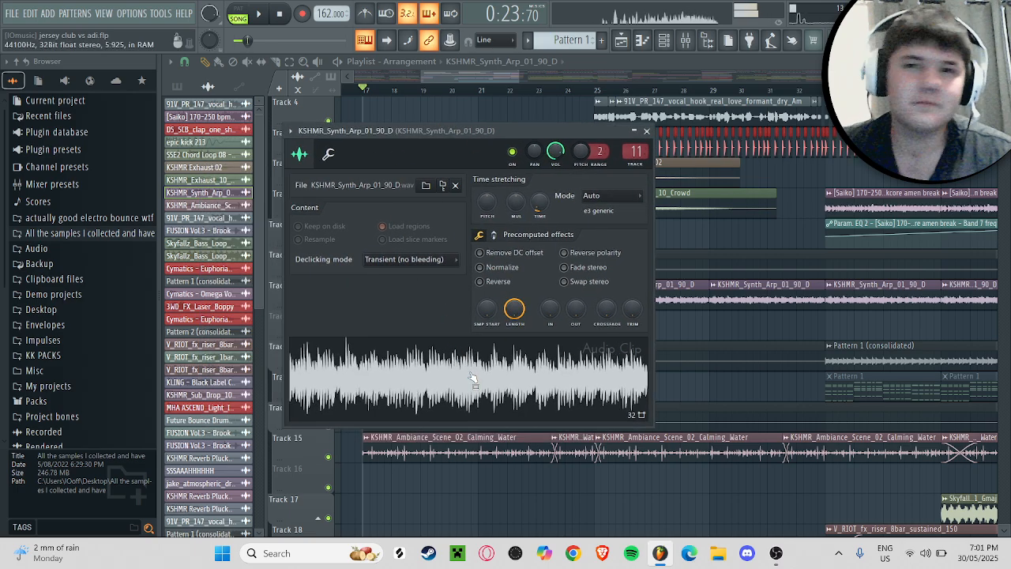
pyautogui.click(647, 131)
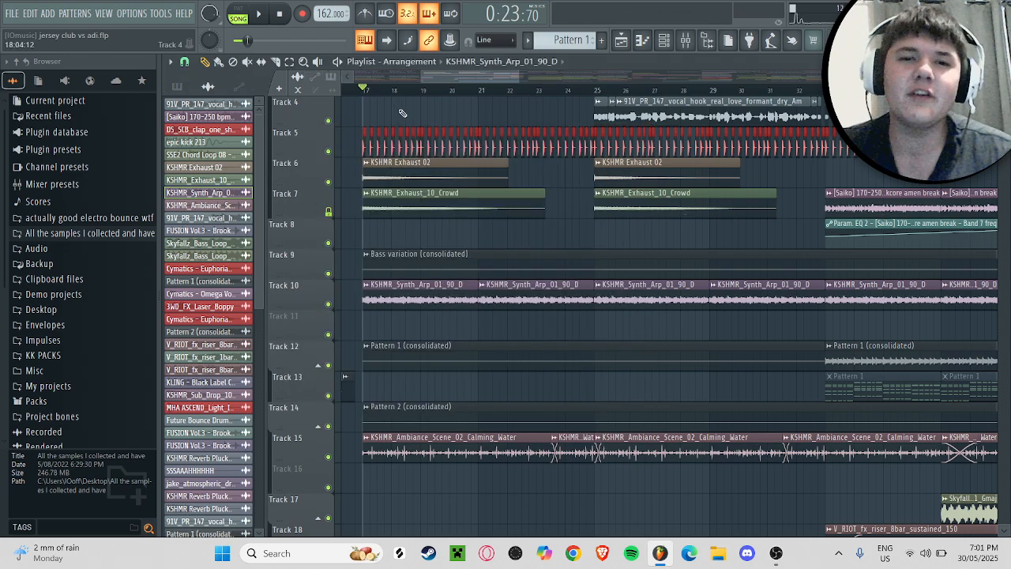
# Step: Inspect the sample settings of the KSHMR_Ambiance_Scene_02_Calming_Water clip on track 15, then close them
pyautogui.moveTo(513, 82); pyautogui.dragTo(469, 85)
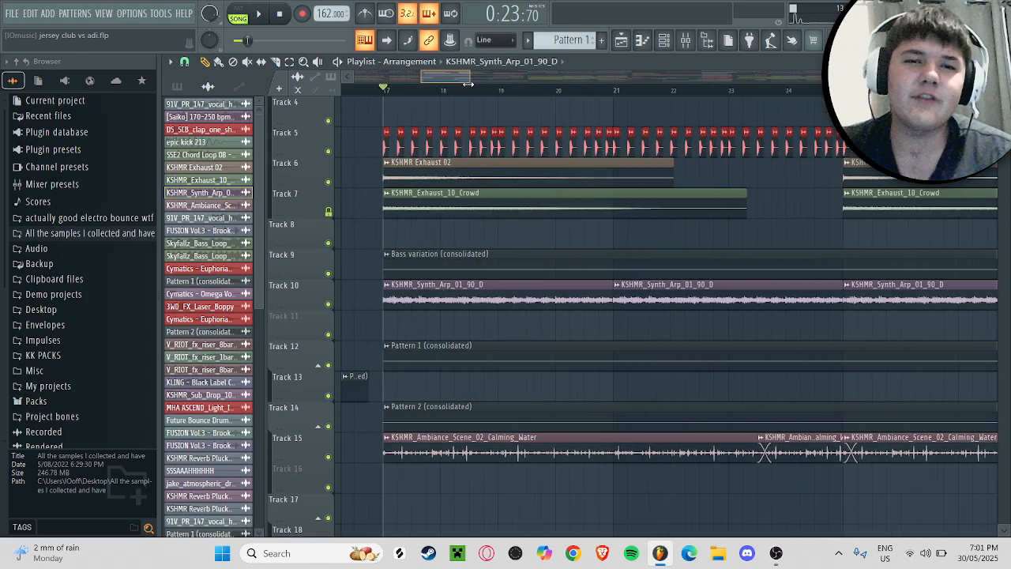
pyautogui.doubleClick(502, 433)
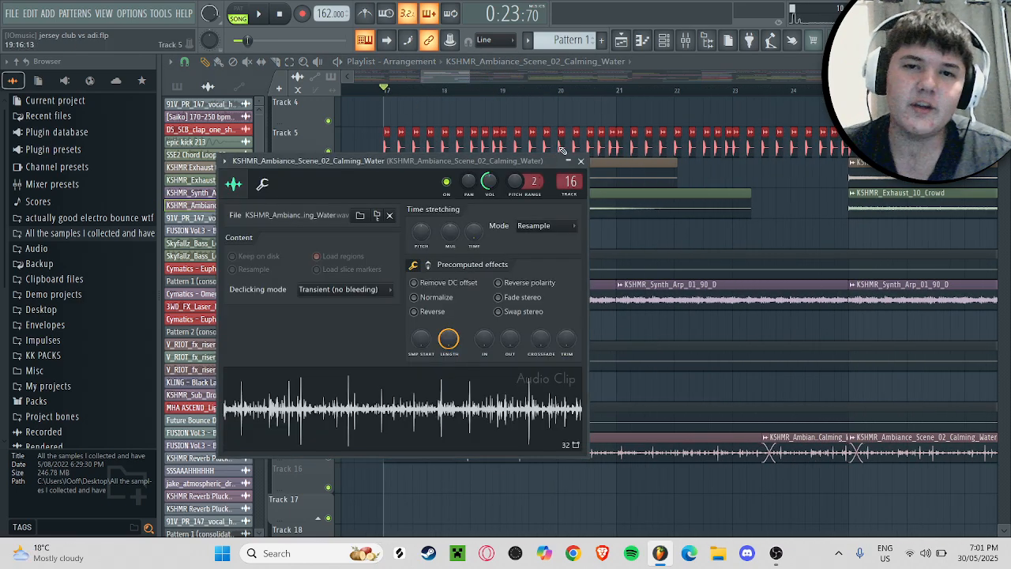
pyautogui.click(581, 161)
# Step: Play a short stretch of the full mix from bar 17 again and stop playback
pyautogui.scroll(3, 491, 152)
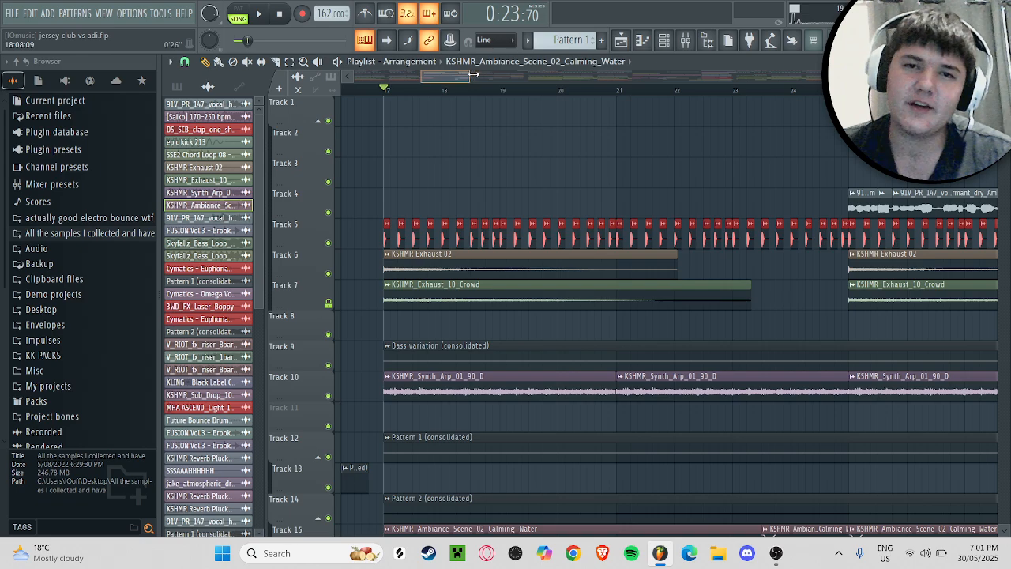
pyautogui.moveTo(474, 74); pyautogui.dragTo(482, 74)
pyautogui.scroll(-2, 482, 158)
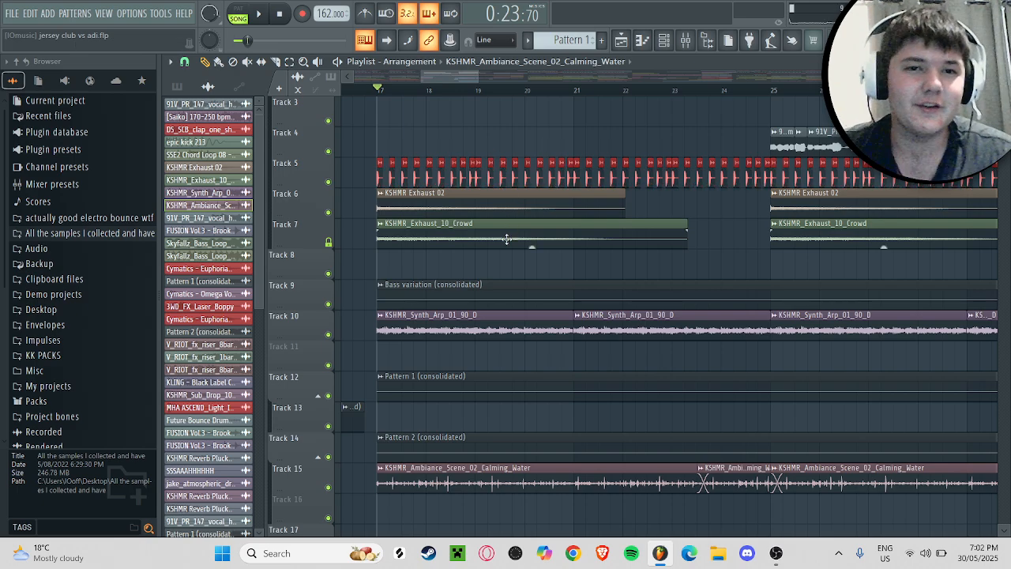
pyautogui.press('space')
pyautogui.moveTo(478, 78); pyautogui.dragTo(491, 79)
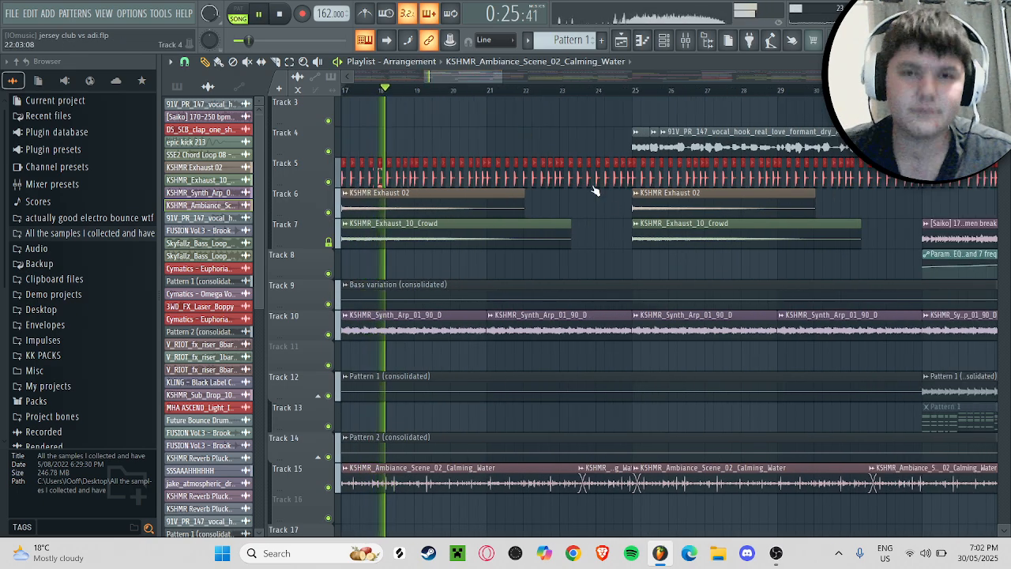
pyautogui.scroll(-1, 598, 194)
pyautogui.scroll(1, 599, 198)
pyautogui.press('space')
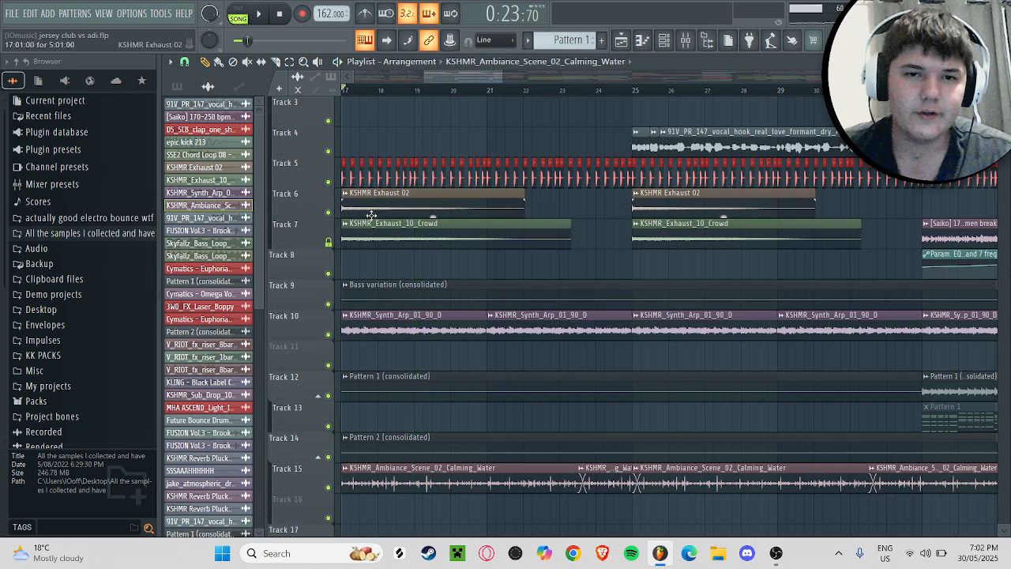
# Step: Solo the KSHMR exhaust effects on tracks 6 and 7 and audition them from bar 17
pyautogui.keyDown('ctrl'); pyautogui.click(330, 227); pyautogui.keyUp('ctrl')
pyautogui.press('space')
pyautogui.click(329, 212)
pyautogui.press('space')
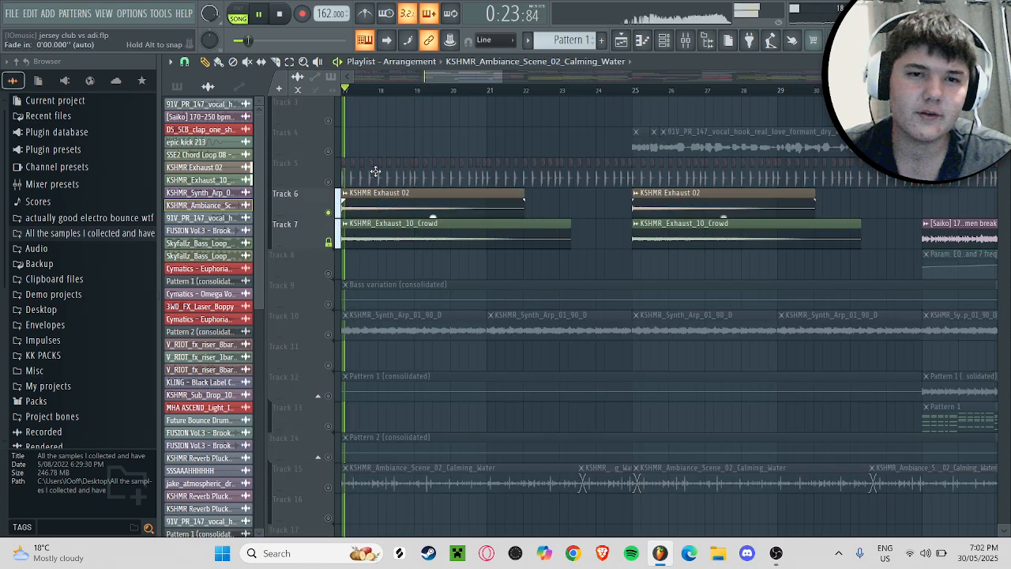
pyautogui.keyDown('ctrl'); pyautogui.click(329, 212); pyautogui.keyUp('ctrl')
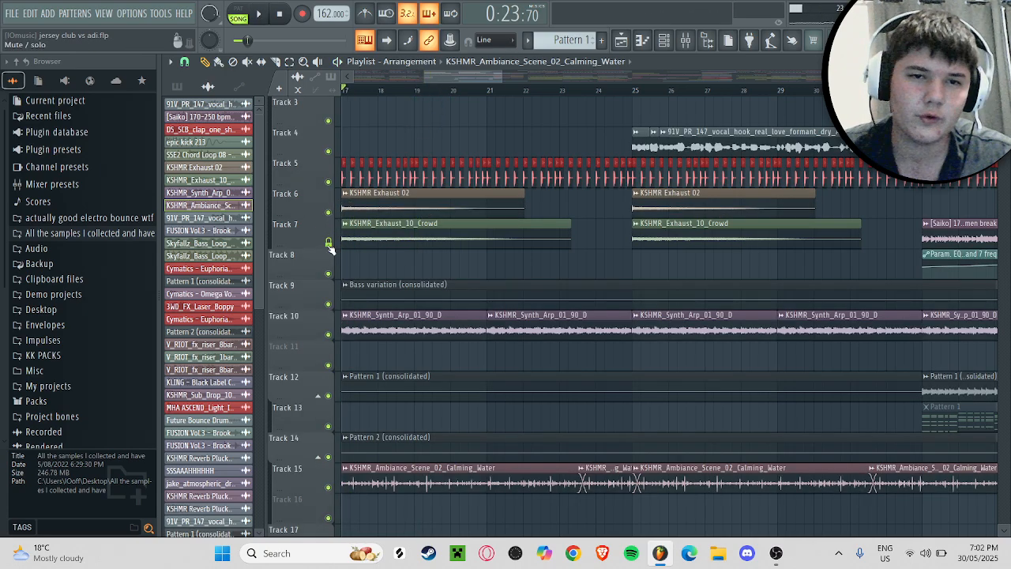
pyautogui.press('space')
pyautogui.keyDown('ctrl'); pyautogui.click(328, 212); pyautogui.keyUp('ctrl')
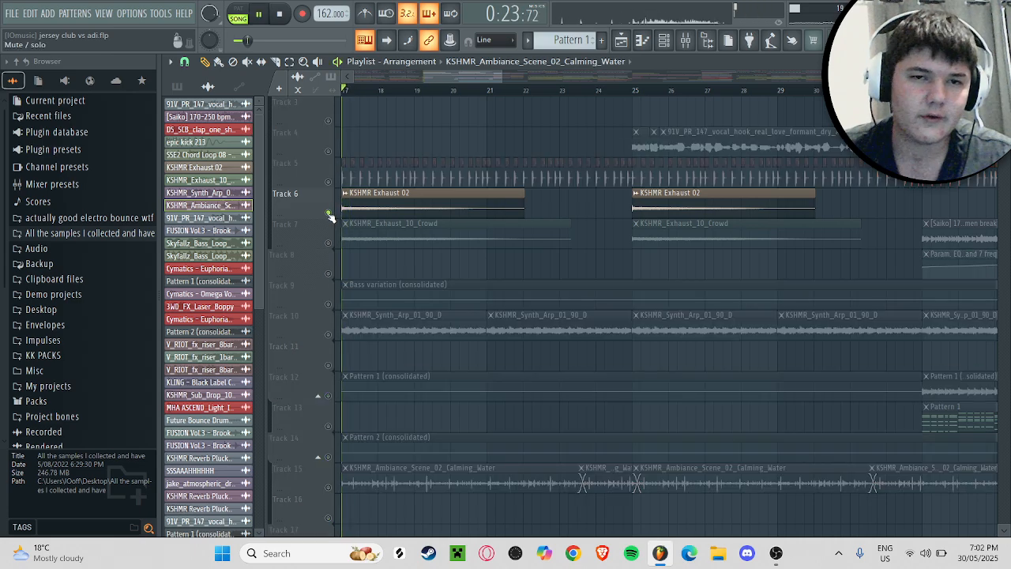
pyautogui.press('space')
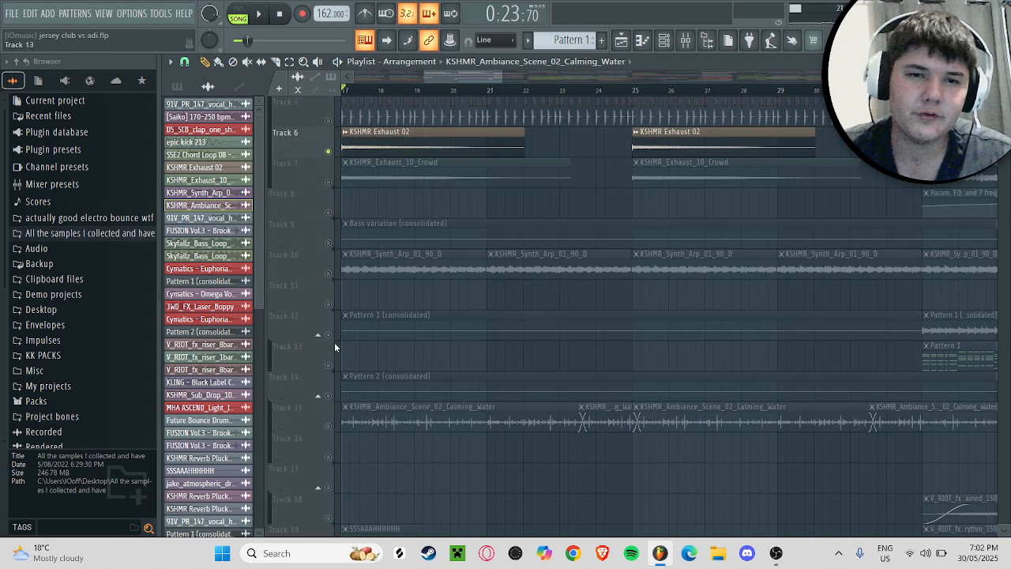
# Step: Solo track 19 and audition the SSSAAAHHHHHH clip from bar 17
pyautogui.scroll(-5, 487, 96)
pyautogui.moveTo(481, 78); pyautogui.dragTo(465, 77)
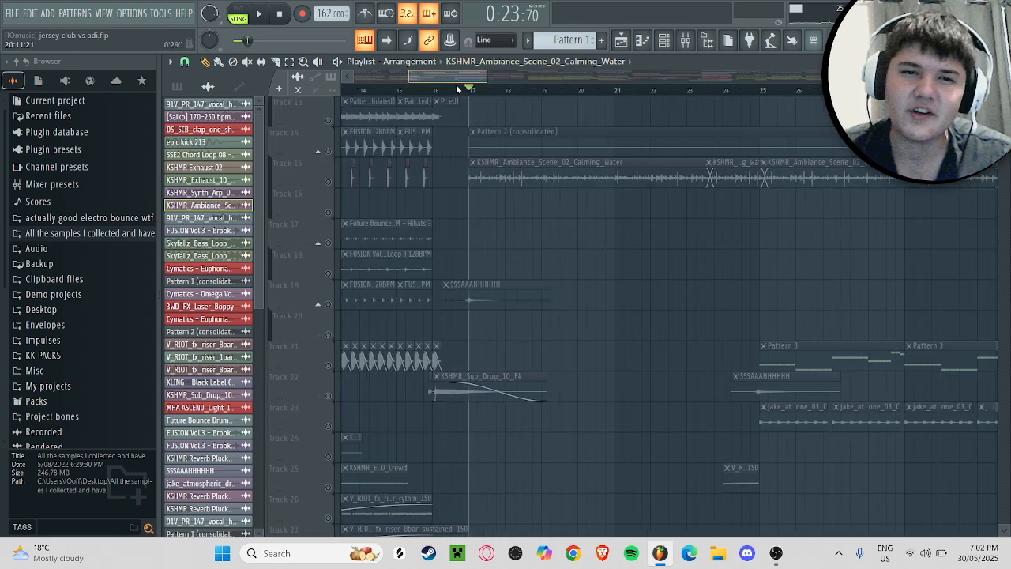
pyautogui.click(330, 304)
pyautogui.press('space')
pyautogui.press('space')
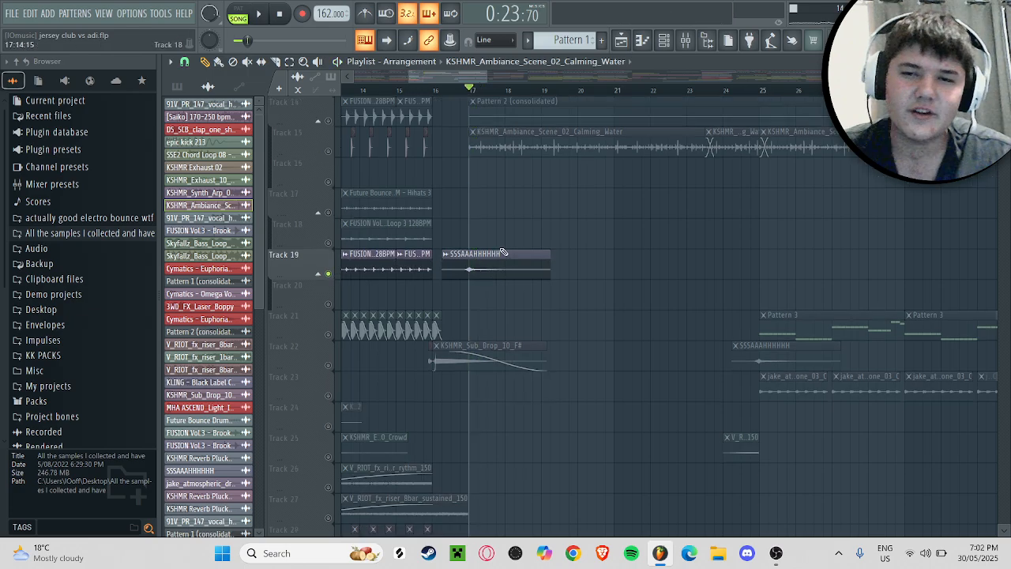
# Step: Clear the solo so all tracks are active, and play the arrangement from bar 24
pyautogui.scroll(-2, 501, 269)
pyautogui.scroll(-3, 515, 180)
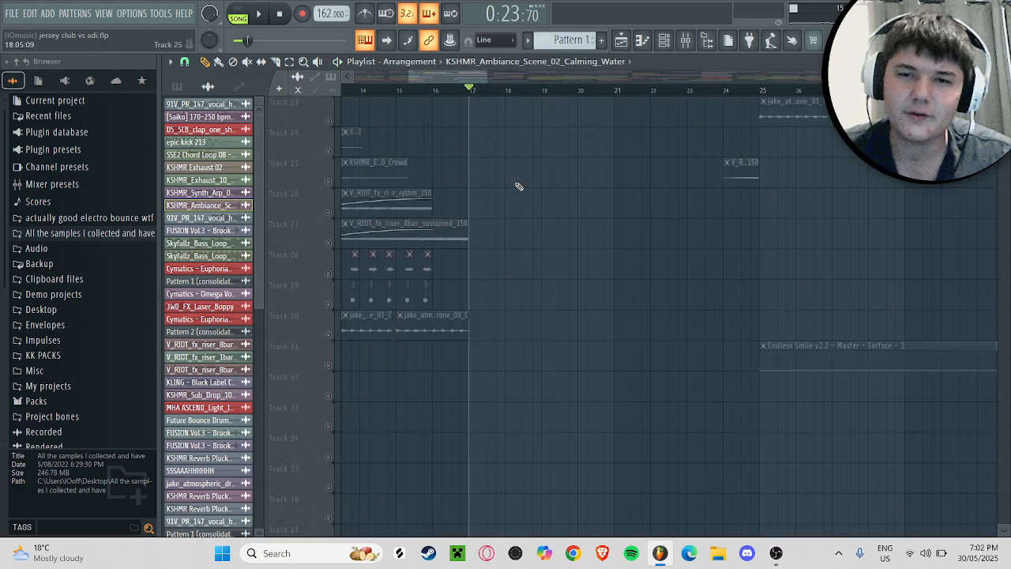
pyautogui.rightClick(333, 186)
pyautogui.rightClick(329, 182)
pyautogui.moveTo(440, 77); pyautogui.dragTo(502, 77)
pyautogui.click(464, 91)
pyautogui.press('space')
pyautogui.scroll(2, 498, 151)
pyautogui.press('space')
# Step: Inspect the sample settings of the V_RIOT_fx_riser_1bar_noise_150 clip on track 25, then close them
pyautogui.scroll(5, 371, 288)
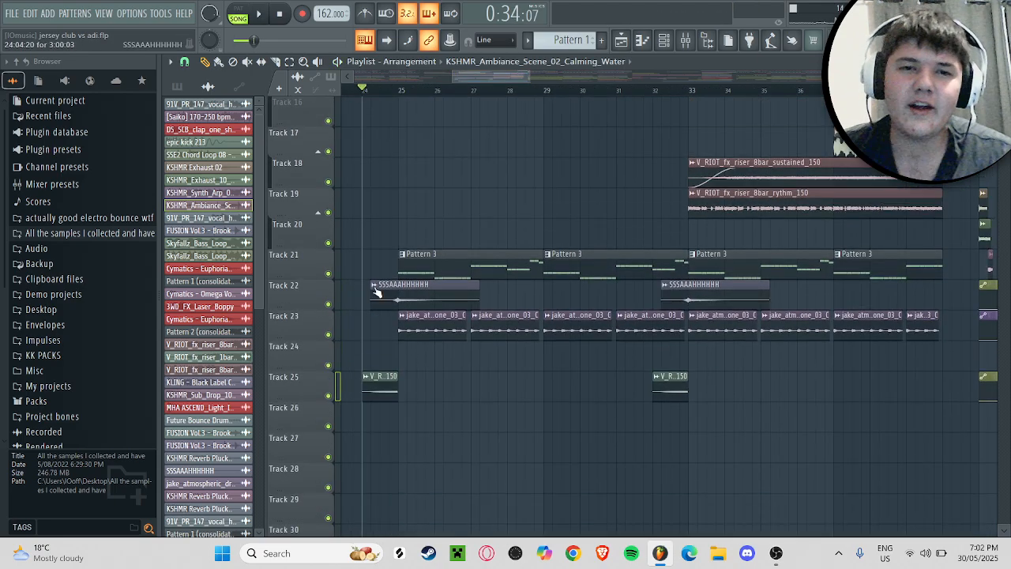
pyautogui.scroll(5, 405, 271)
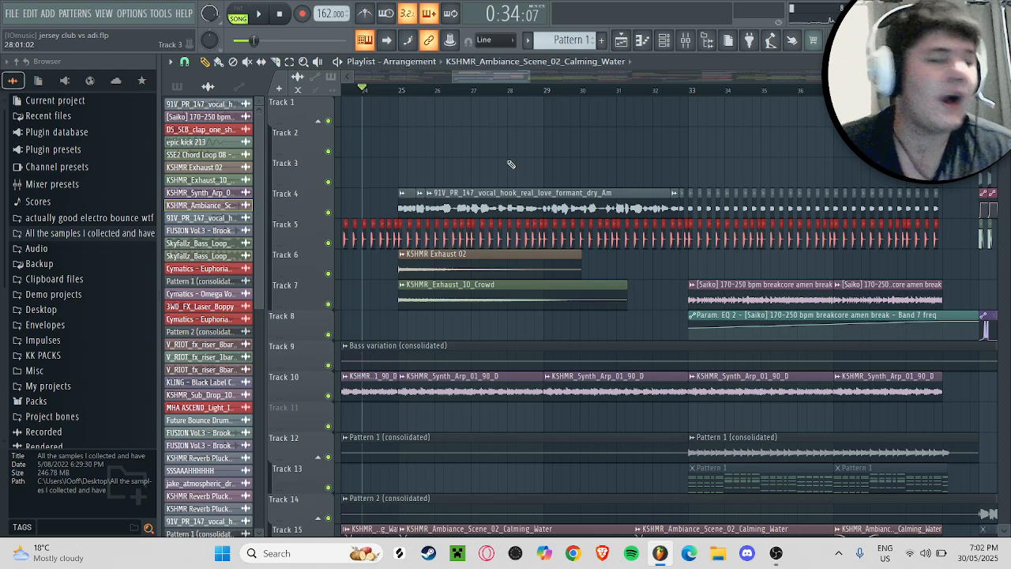
pyautogui.scroll(-8, 510, 166)
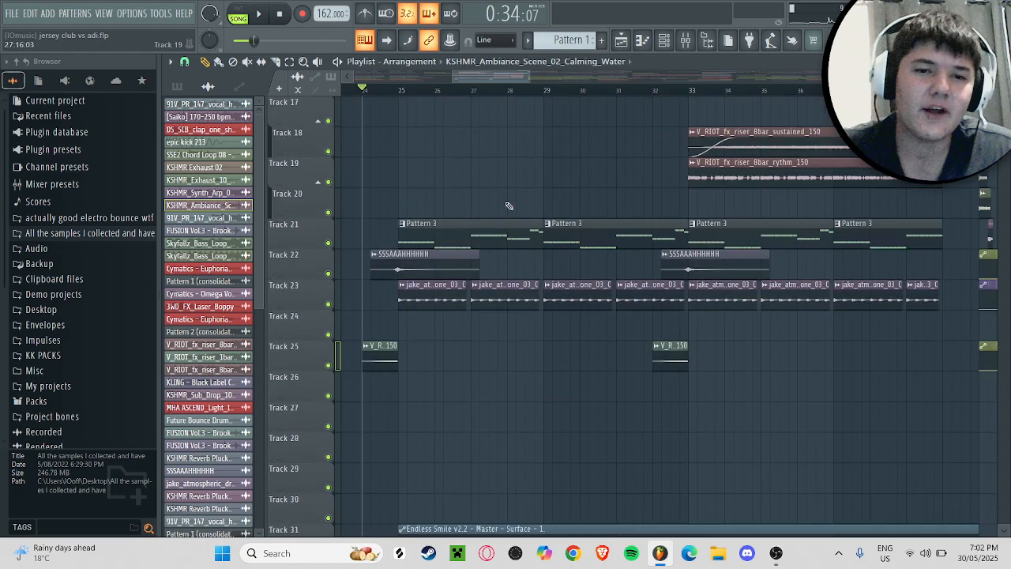
pyautogui.doubleClick(387, 354)
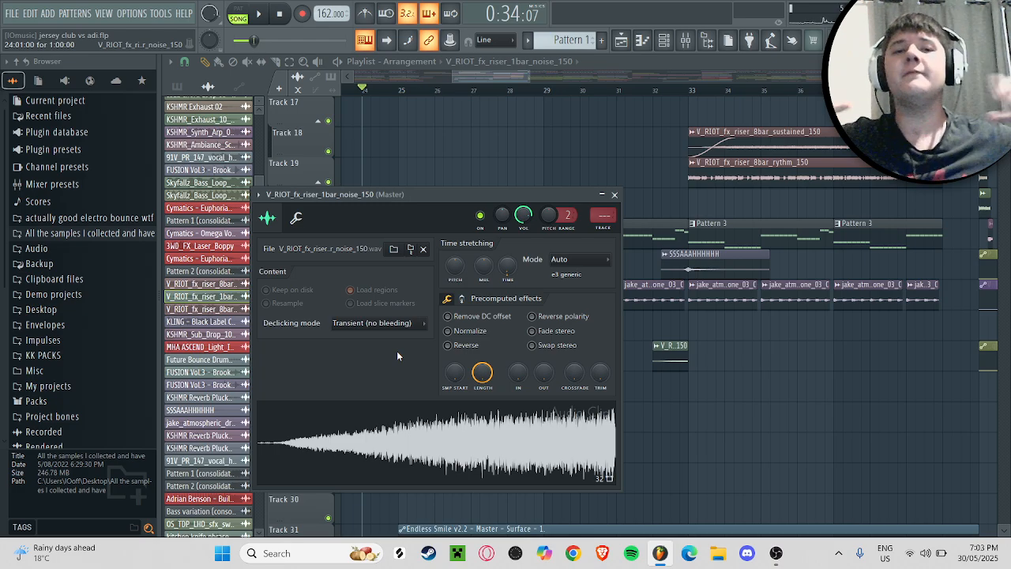
pyautogui.click(614, 194)
# Step: Show the project's patterns in the picker, then view the bar 24 noise riser's sample settings again and close them
pyautogui.scroll(1, 574, 192)
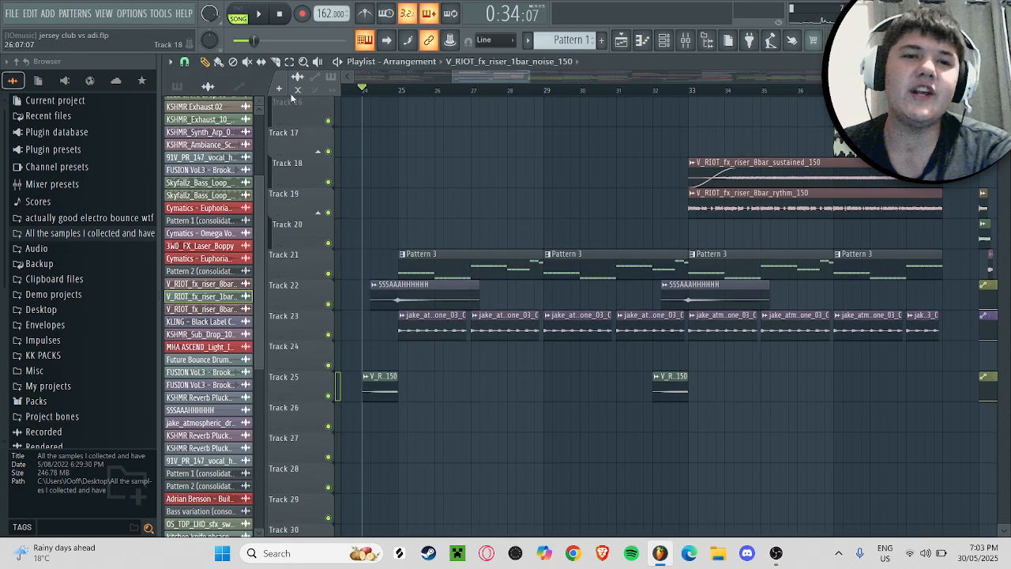
pyautogui.click(197, 86)
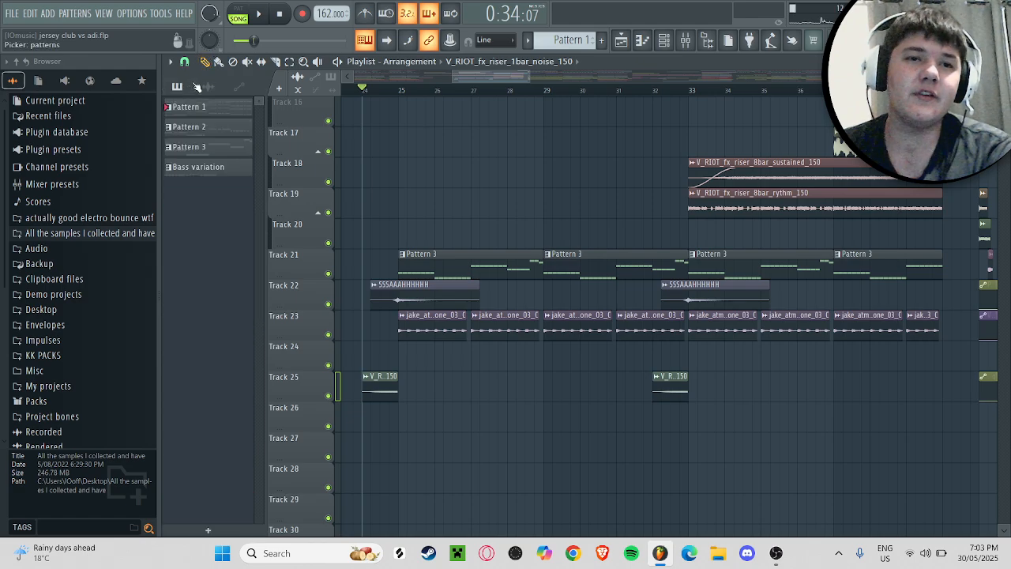
pyautogui.click(383, 385)
pyautogui.doubleClick(383, 385)
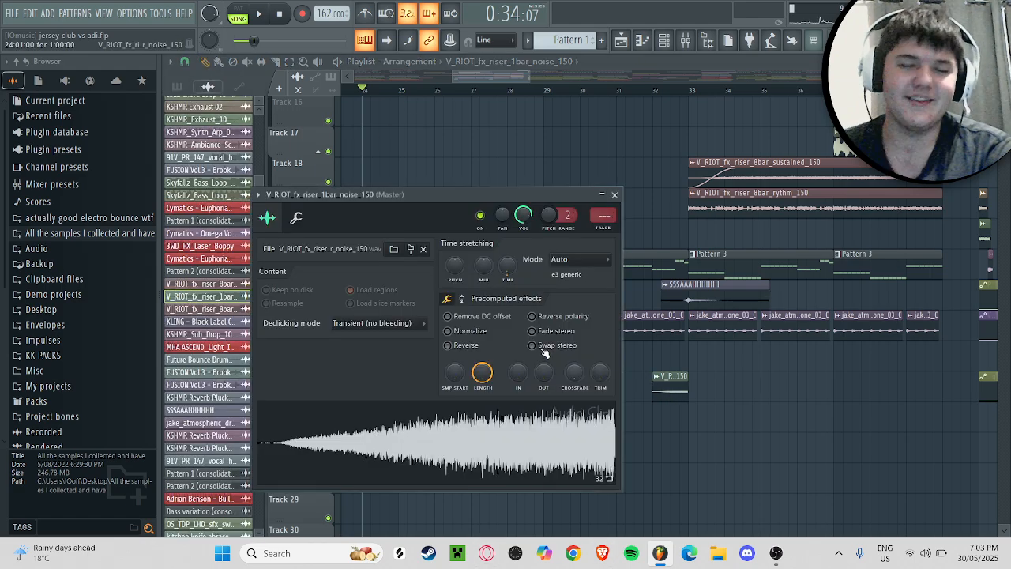
pyautogui.click(614, 194)
pyautogui.scroll(5, 427, 237)
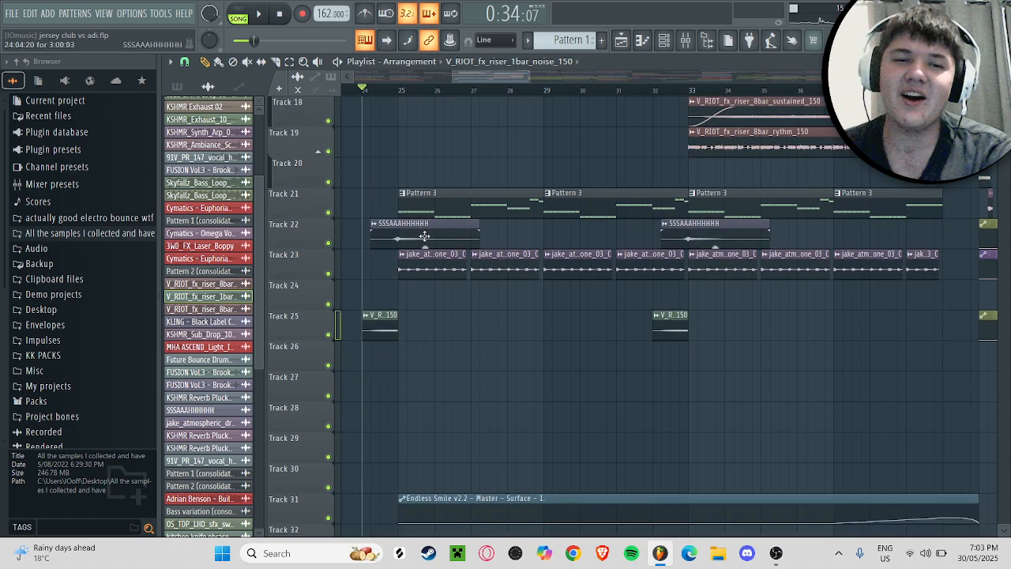
# Step: Show the project's patterns in the picker and save the project
pyautogui.scroll(5, 431, 238)
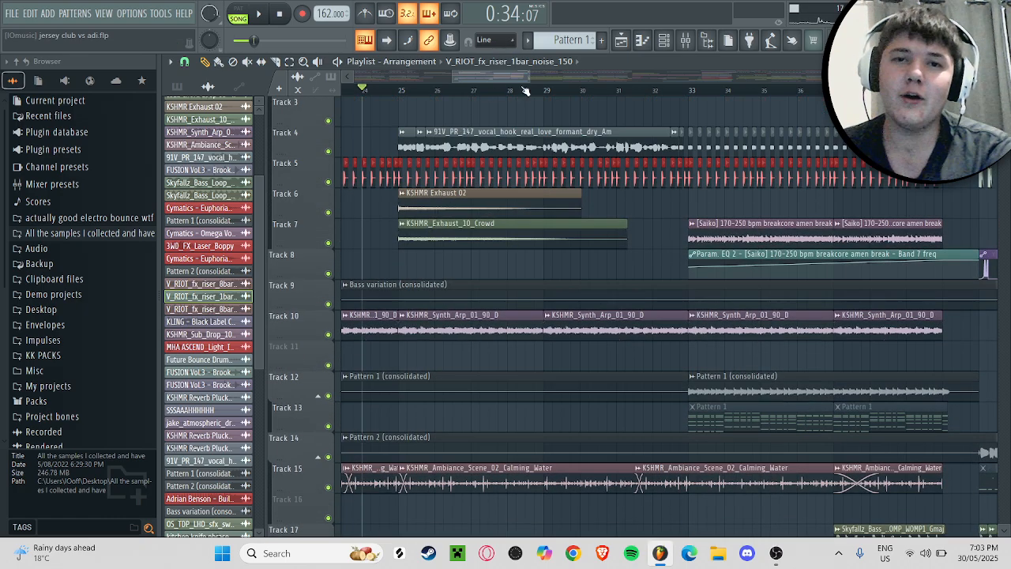
pyautogui.scroll(2, 490, 85)
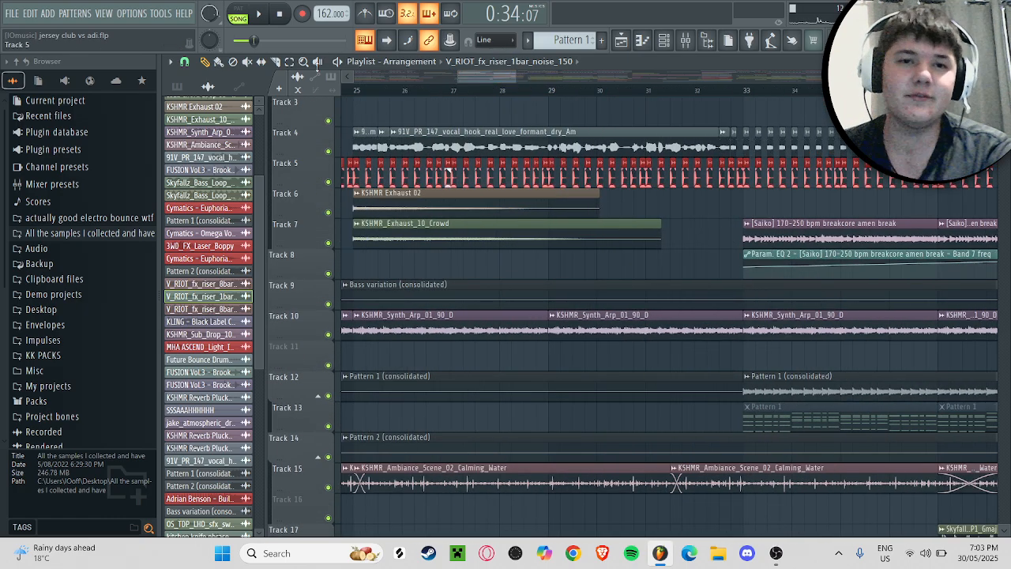
pyautogui.click(177, 86)
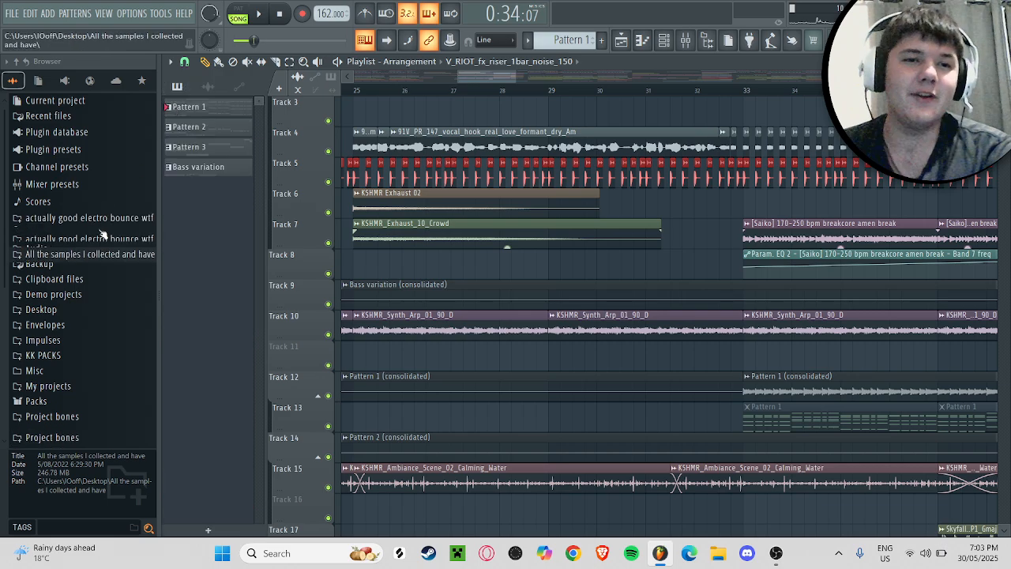
pyautogui.hotkey('ctrl', 's')
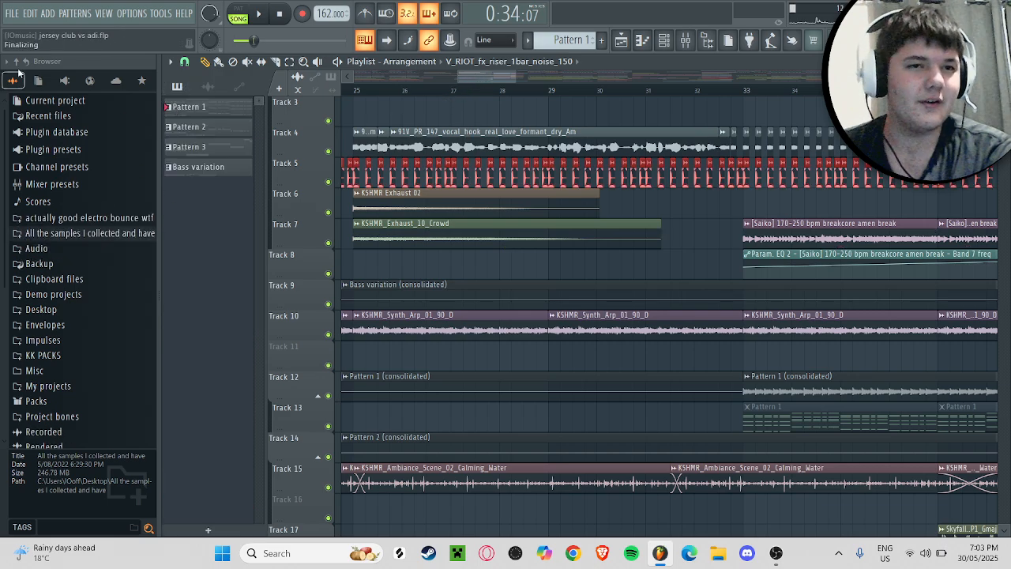
# Step: View the sample settings of the bar 24 V_RIOT_fx_riser_1bar_noise_150 clip on track 25, then close them
pyautogui.moveTo(467, 76); pyautogui.dragTo(470, 79)
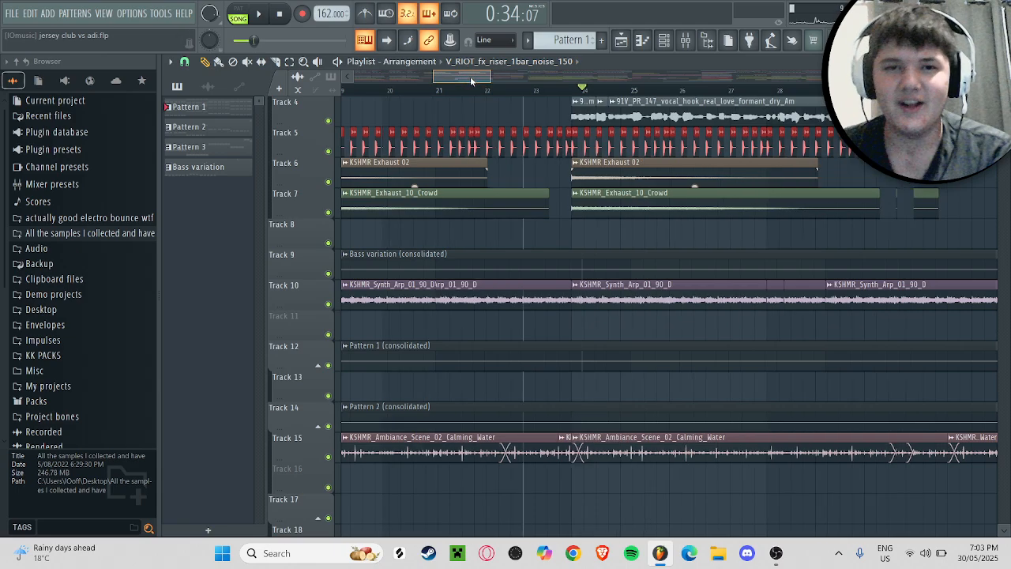
pyautogui.scroll(-5, 548, 235)
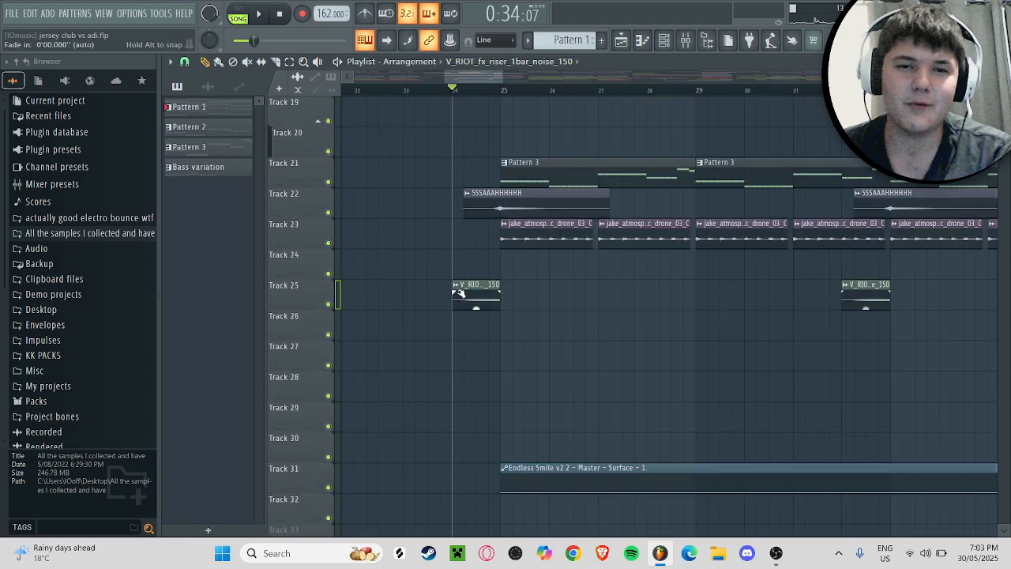
pyautogui.click(468, 289)
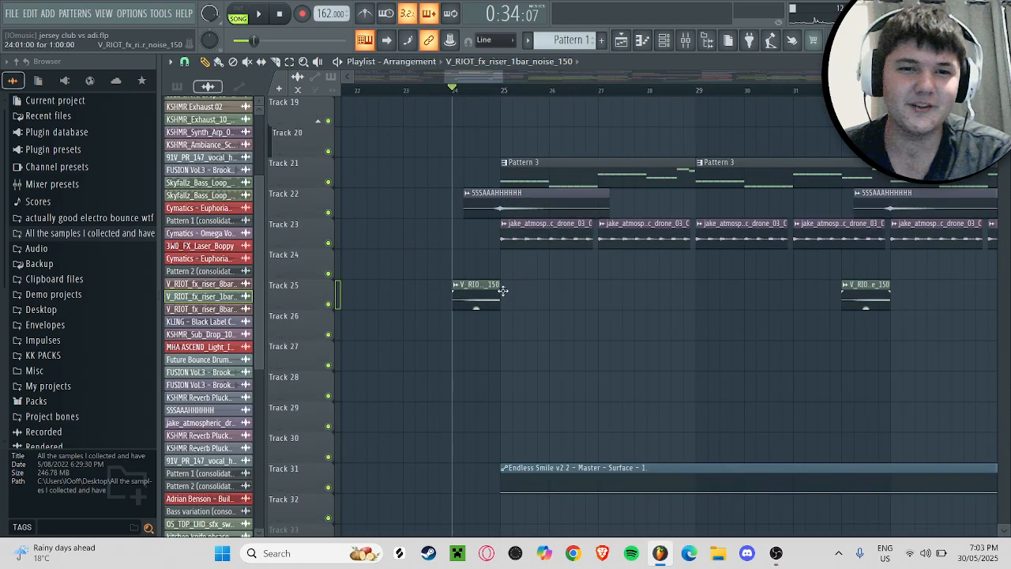
pyautogui.doubleClick(504, 291)
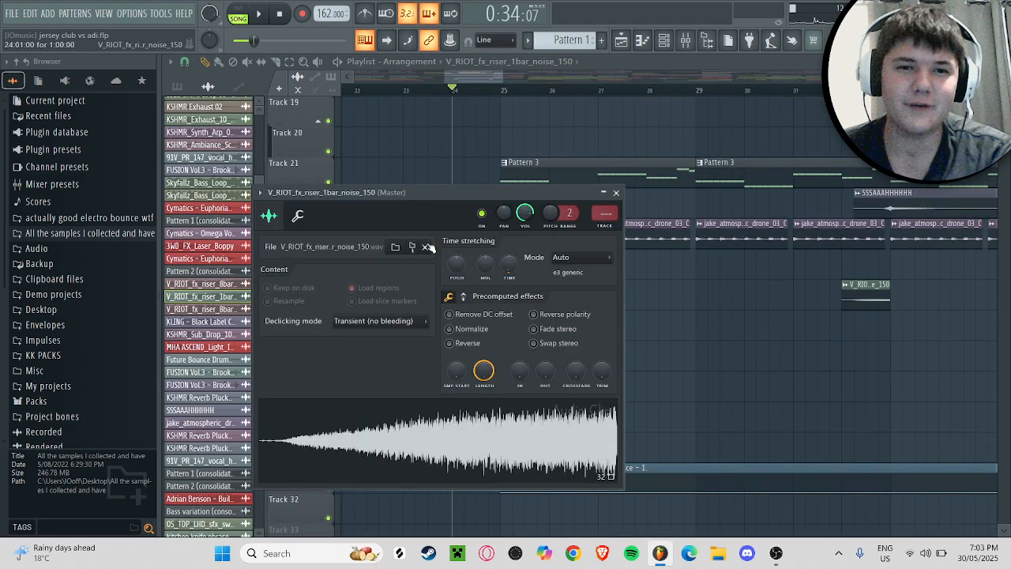
pyautogui.click(616, 192)
# Step: Examine the vocal, drum, synth, ambience and riser layers across the section from bar 24 to bar 40, with the patterns listed in the picker
pyautogui.scroll(2, 587, 232)
pyautogui.scroll(1, 525, 190)
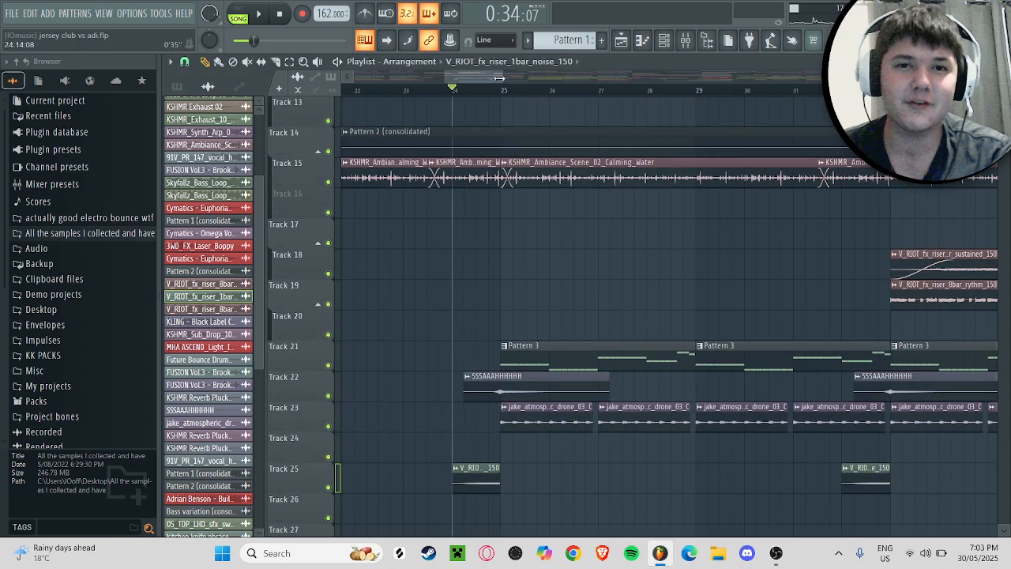
pyautogui.moveTo(499, 79); pyautogui.dragTo(565, 80)
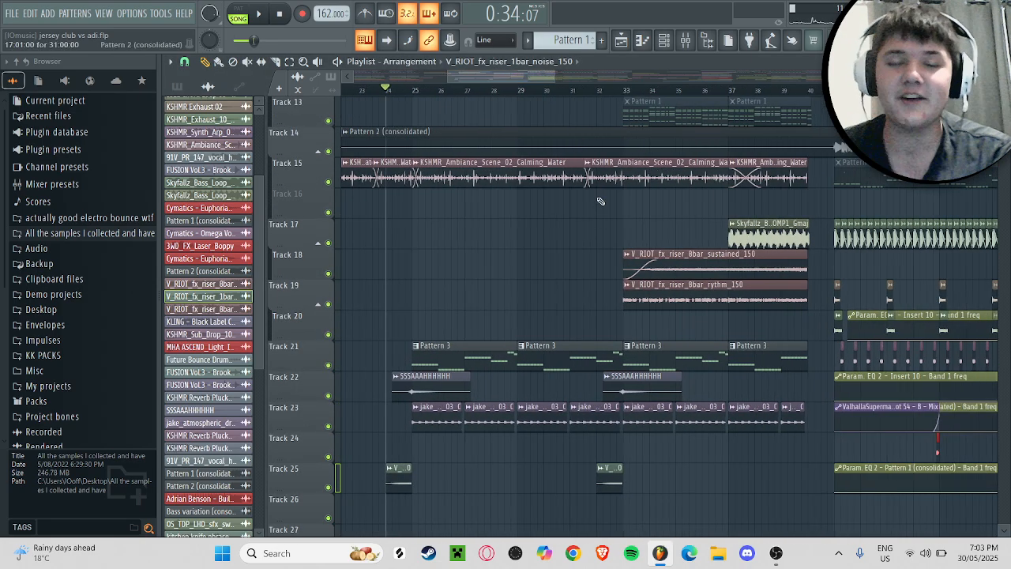
pyautogui.scroll(4, 598, 192)
pyautogui.scroll(2, 596, 195)
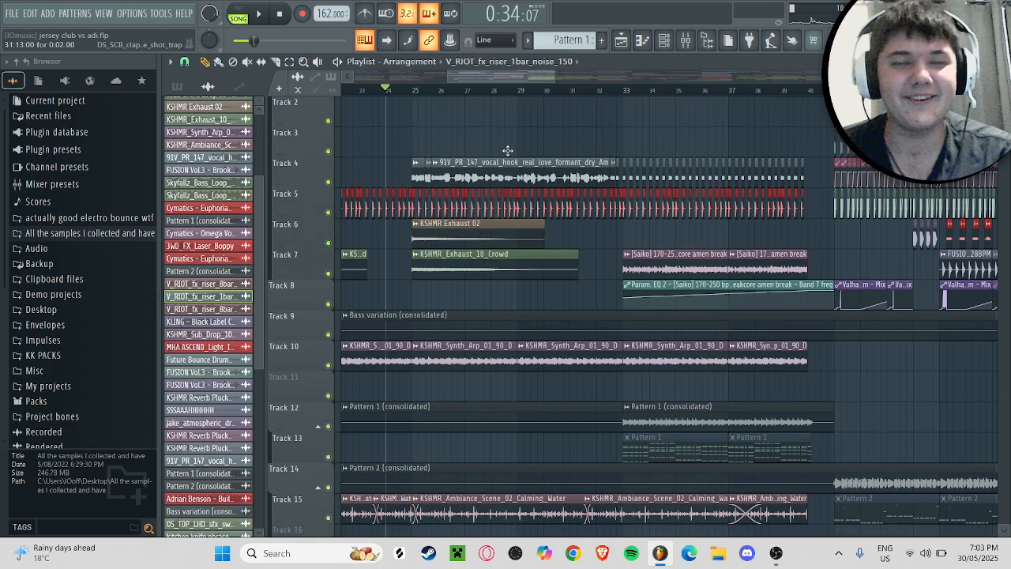
pyautogui.scroll(-7, 471, 264)
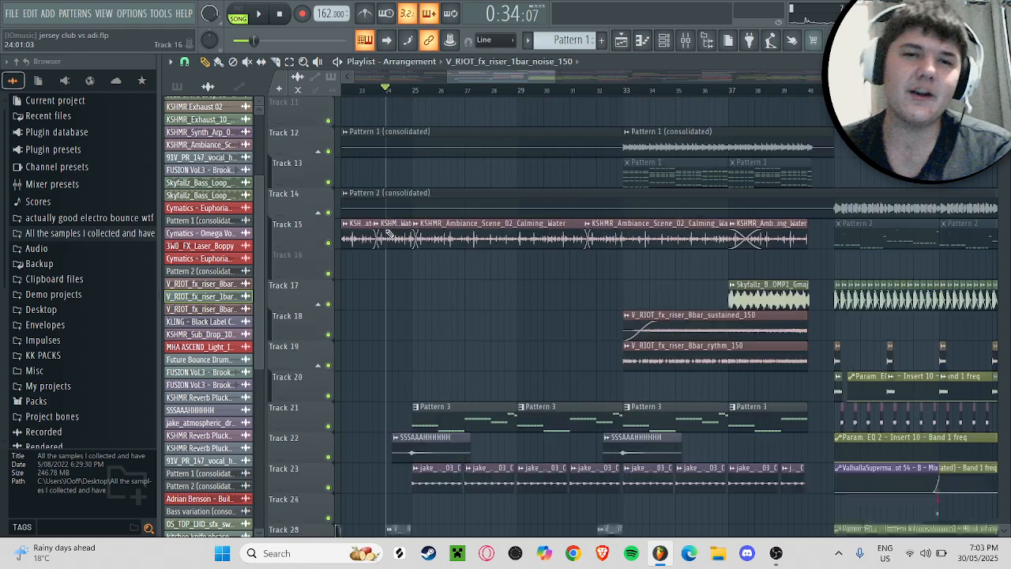
pyautogui.scroll(4, 483, 260)
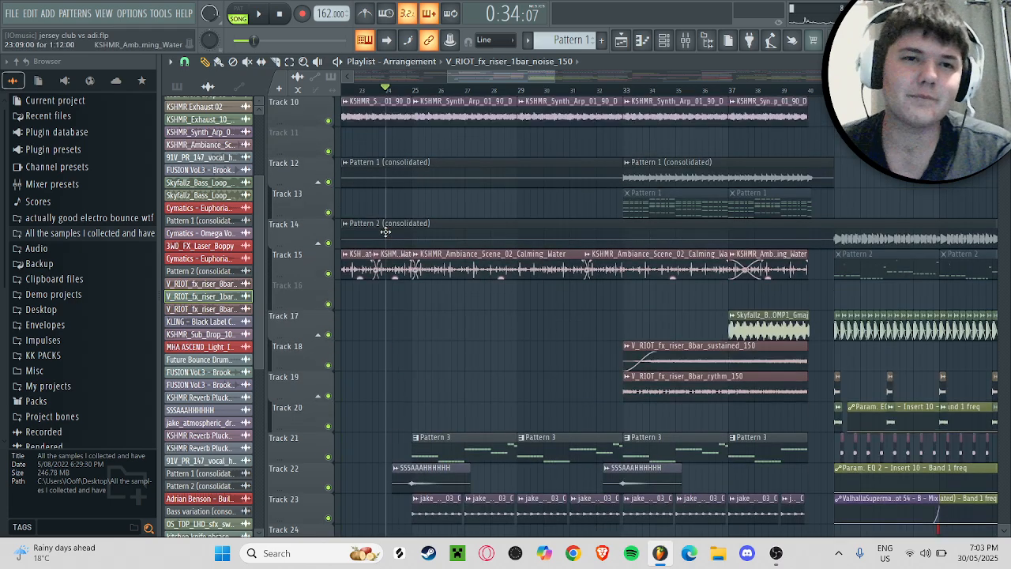
pyautogui.click(177, 85)
pyautogui.moveTo(554, 78); pyautogui.dragTo(496, 82)
pyautogui.scroll(-4, 621, 231)
pyautogui.scroll(4, 622, 230)
pyautogui.scroll(2, 527, 175)
pyautogui.scroll(-4, 565, 225)
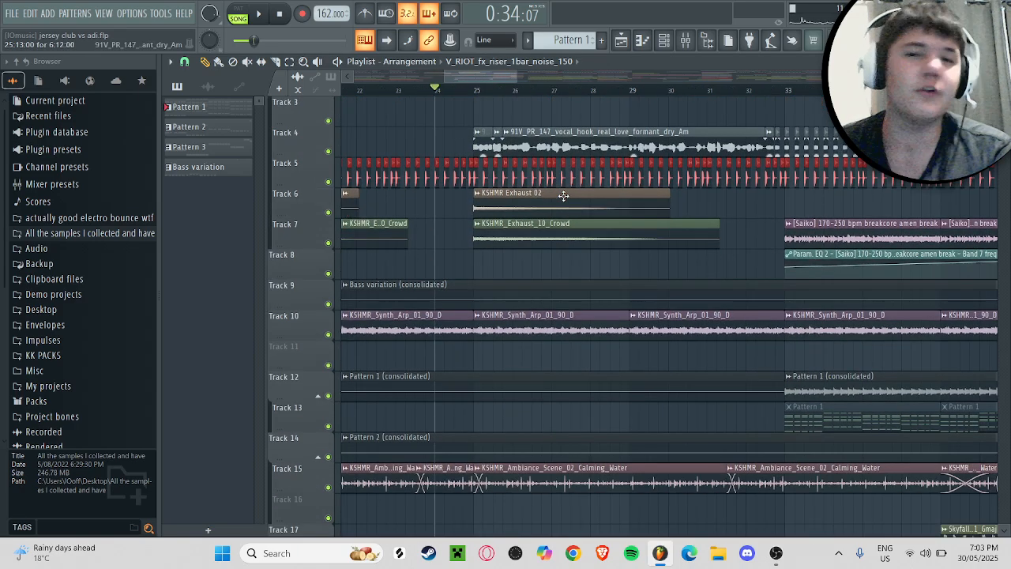
pyautogui.scroll(-1, 566, 225)
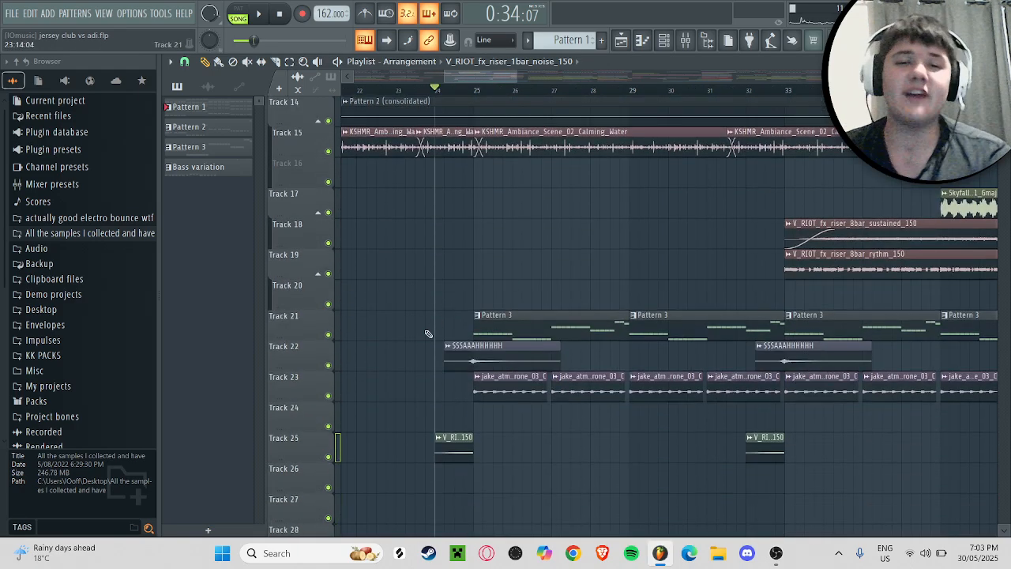
# Step: Solo track 25 to audition the noise riser from bar 24, then clear the solo and stop playback
pyautogui.rightClick(328, 457)
pyautogui.press('space')
pyautogui.rightClick(328, 456)
pyautogui.press('space')
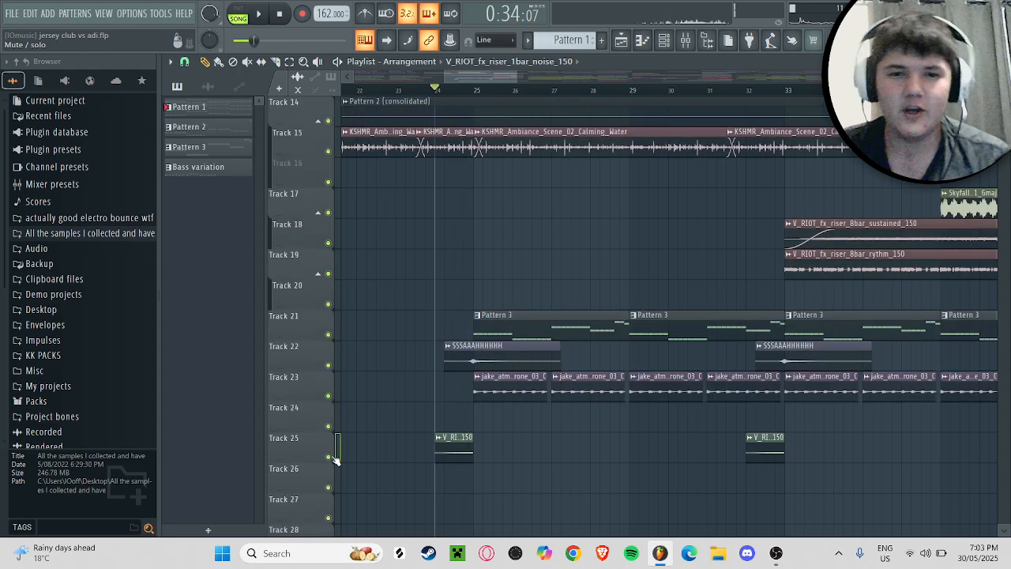
# Step: Mute track 25 and audition the arrangement from bar 24 without the noise riser
pyautogui.scroll(4, 522, 388)
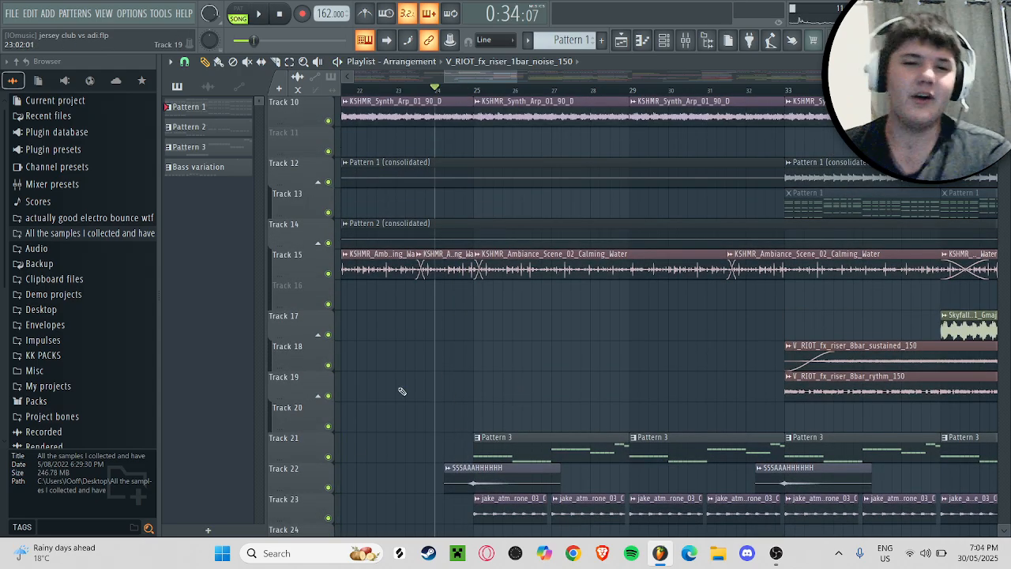
pyautogui.scroll(-2, 401, 391)
pyautogui.click(328, 517)
pyautogui.press('space')
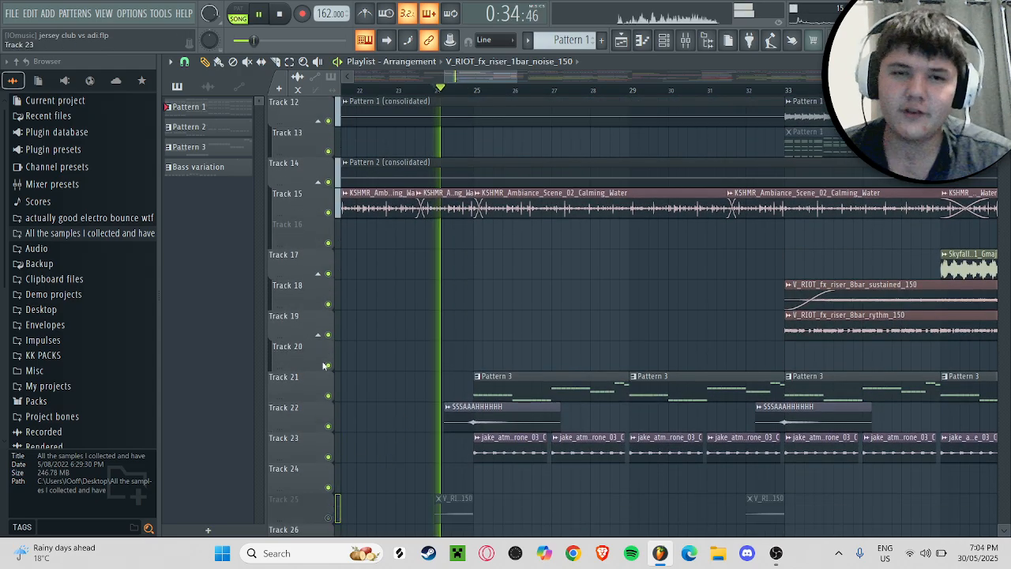
pyautogui.press('space')
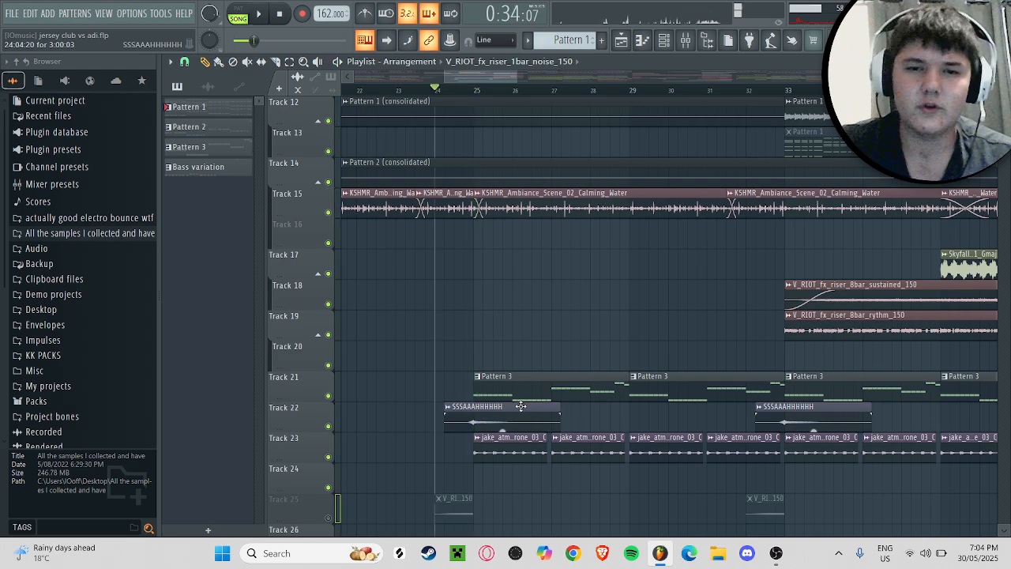
pyautogui.press('space')
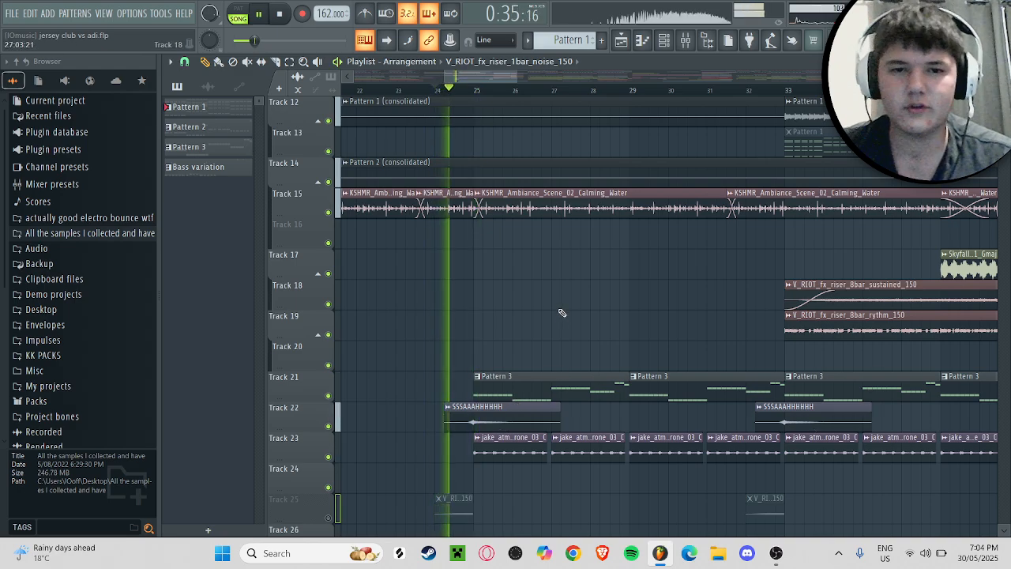
pyautogui.press('space')
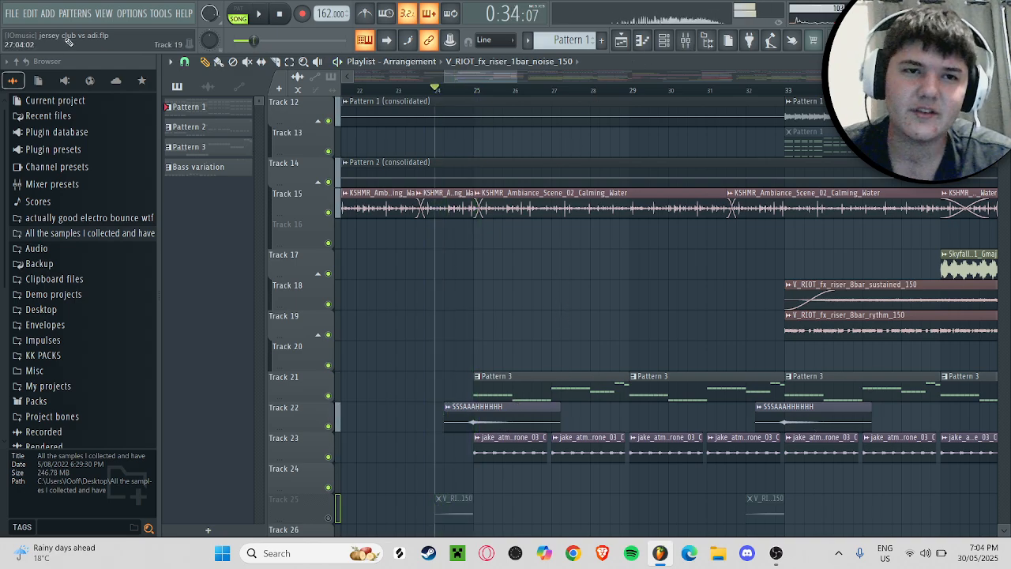
pyautogui.click(166, 14)
pyautogui.click(166, 14)
pyautogui.click(166, 13)
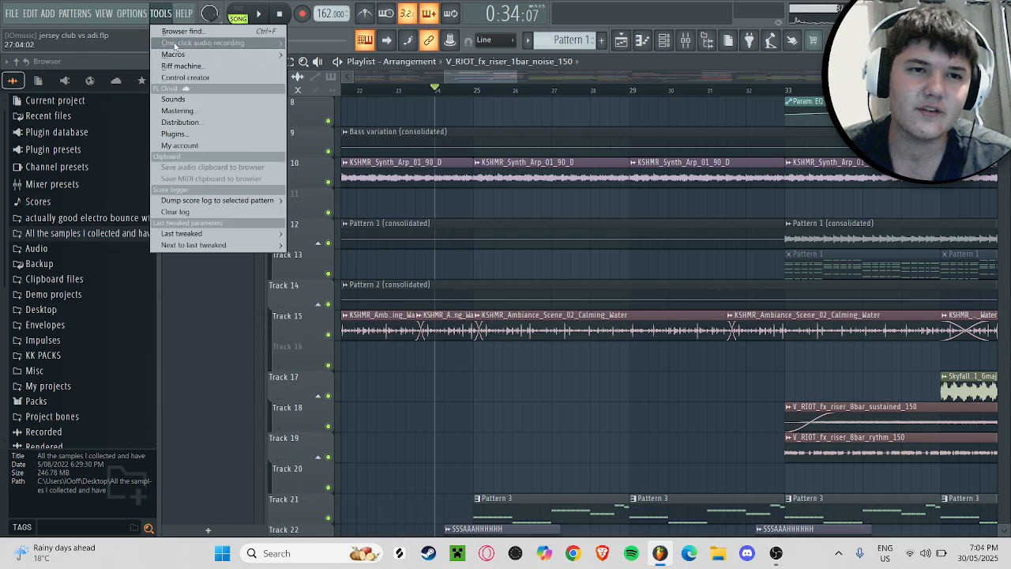
pyautogui.moveTo(173, 57)
pyautogui.click(332, 145)
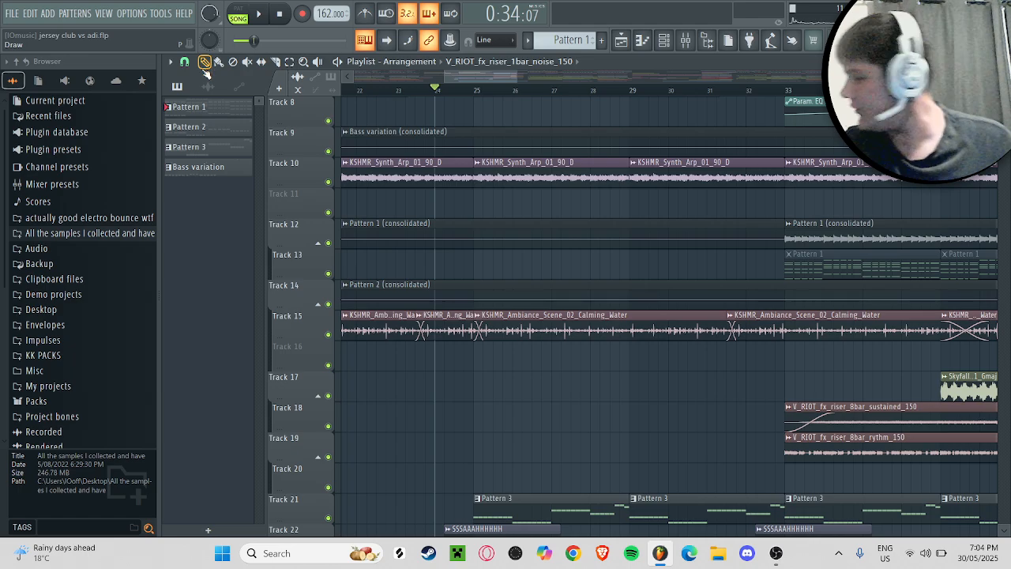
# Step: Switch to OBS Studio to check the recording setup, then return to FL Studio
pyautogui.click(775, 554)
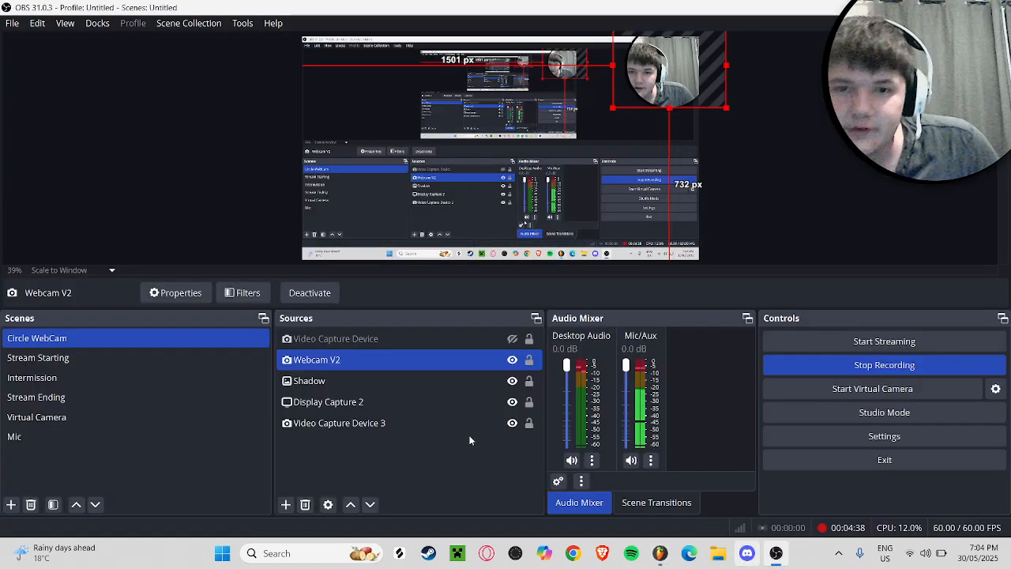
pyautogui.click(106, 377)
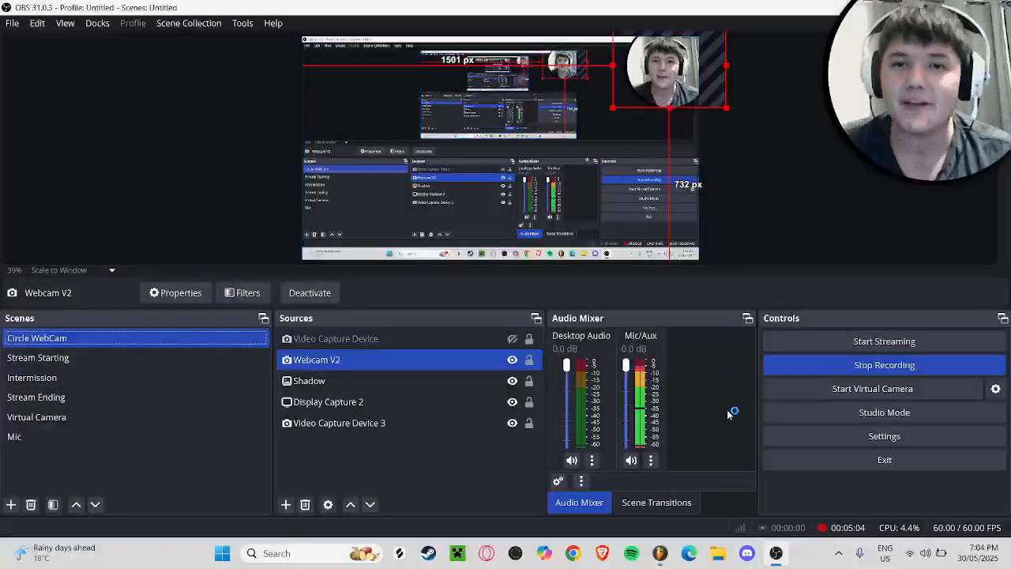
pyautogui.click(660, 553)
# Step: Play from bar 24 with track 25 muted, then unmute it and play the same passage again for comparison
pyautogui.scroll(-5, 630, 214)
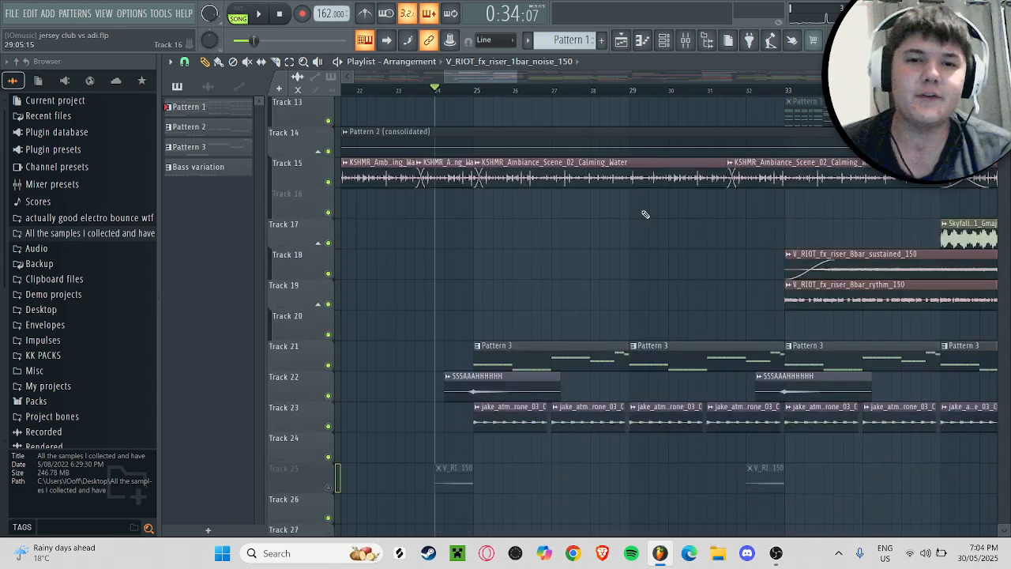
pyautogui.press('space')
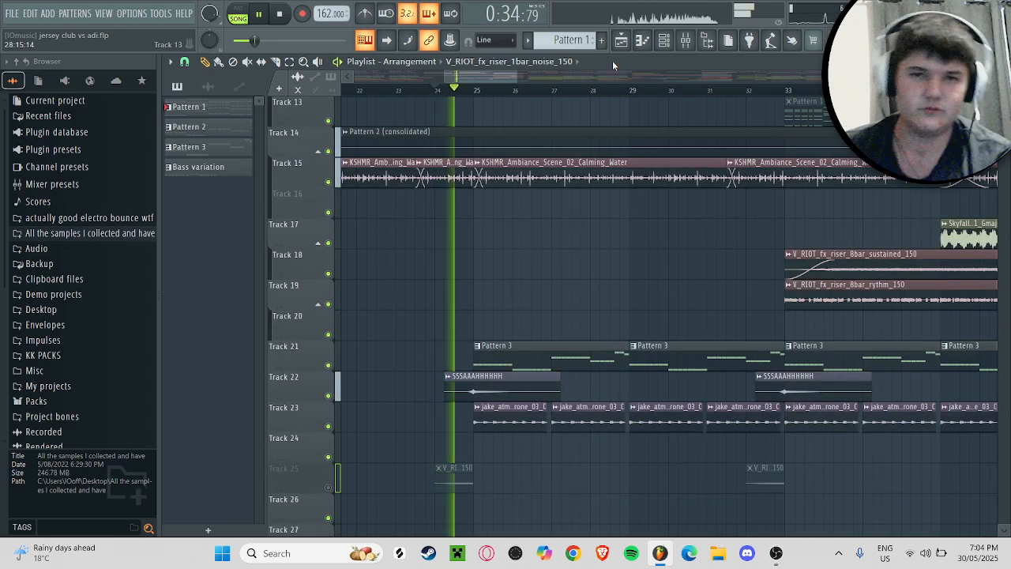
pyautogui.press('space')
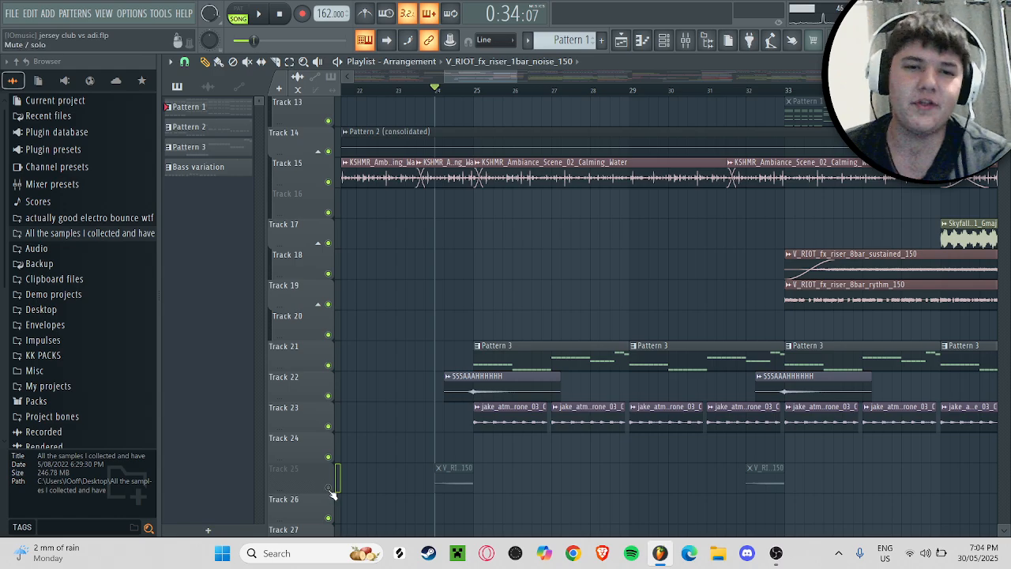
pyautogui.click(328, 486)
pyautogui.press('space')
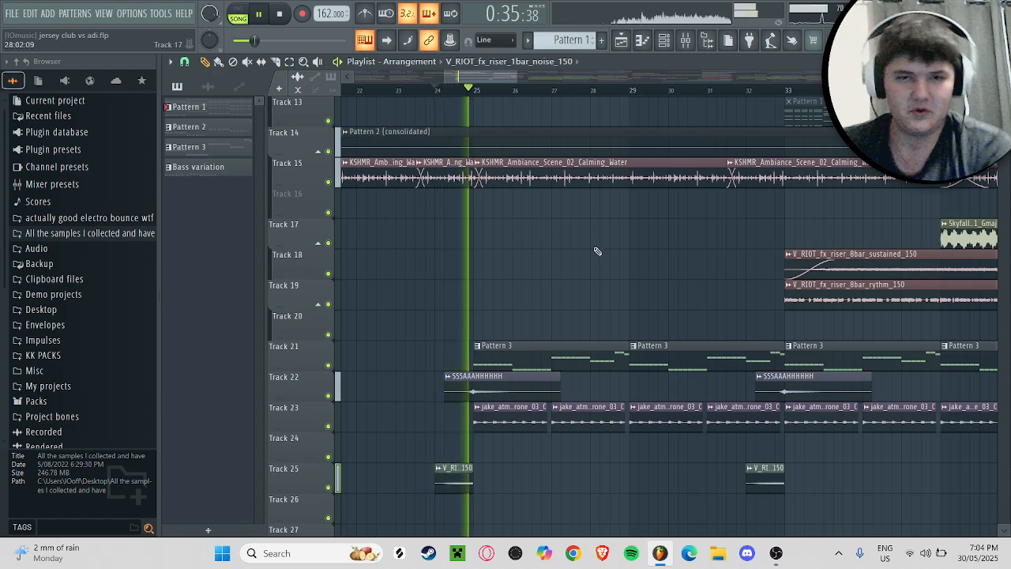
pyautogui.press('space')
pyautogui.scroll(5, 597, 251)
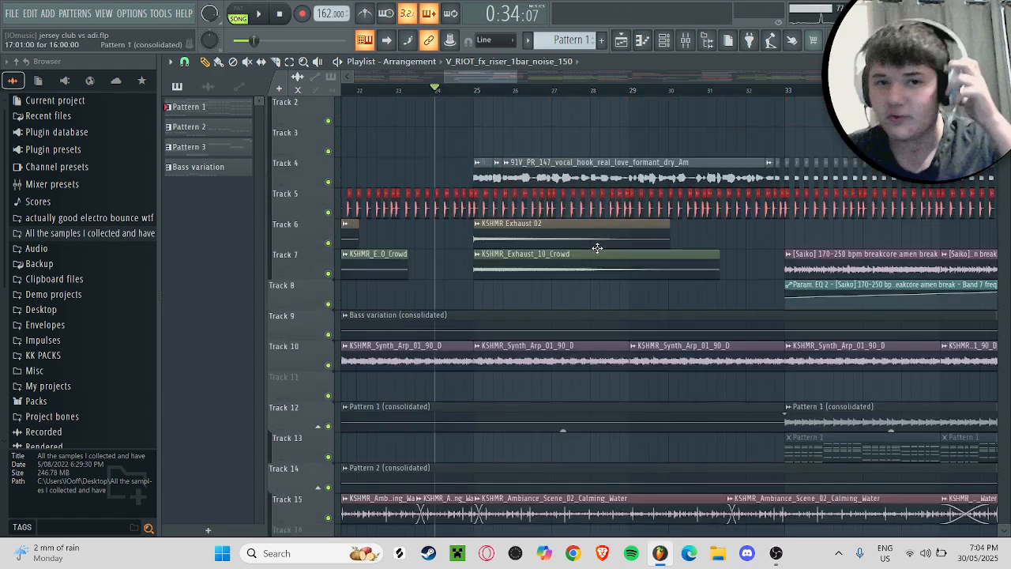
pyautogui.scroll(-2, 512, 79)
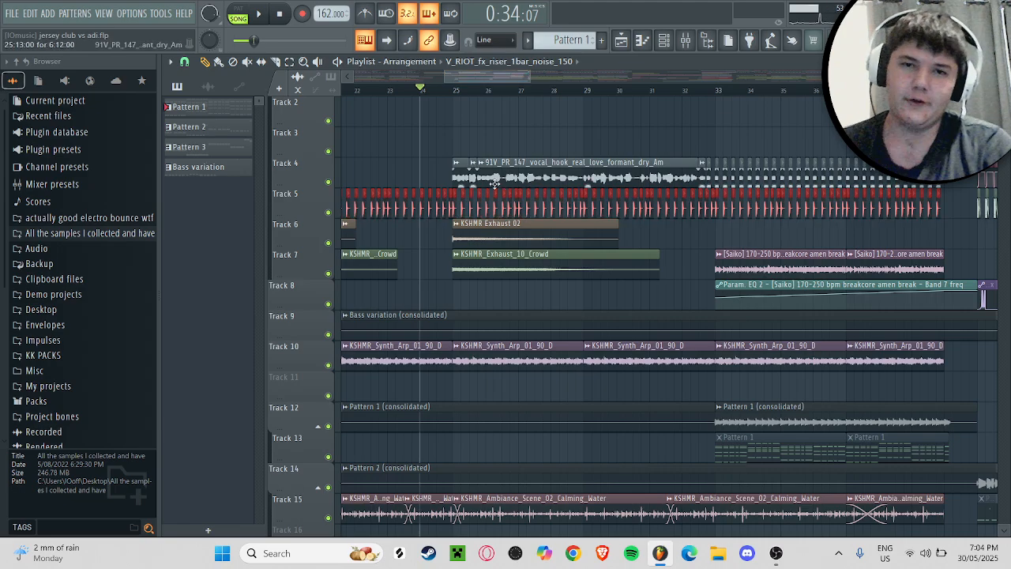
pyautogui.rightClick(328, 182)
pyautogui.moveTo(464, 90); pyautogui.dragTo(512, 73)
pyautogui.rightClick(330, 183)
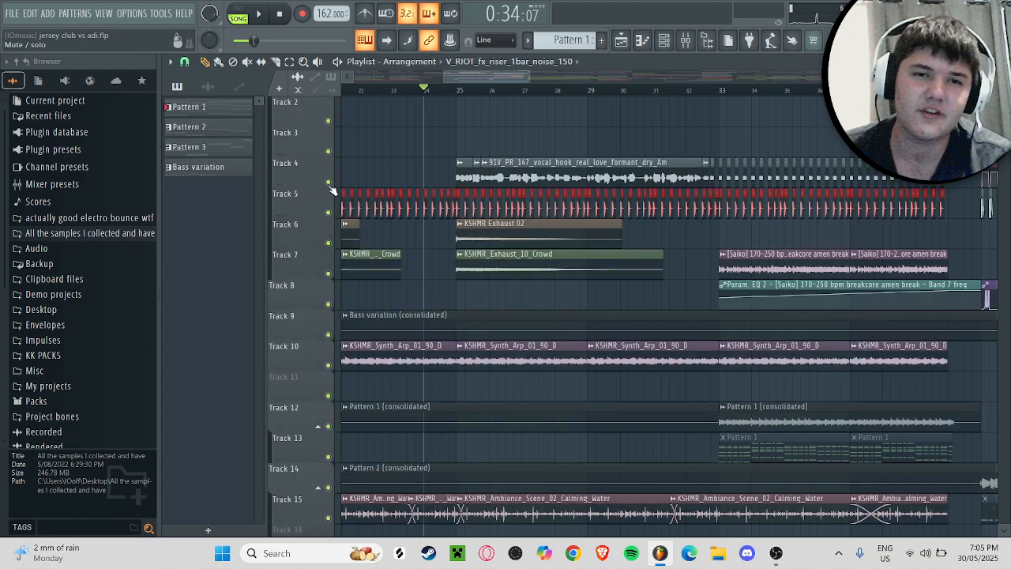
# Step: Solo track 23, play its jake_atmospheric_drone_03_C clips, and open the clip's sample settings
pyautogui.scroll(-8, 478, 212)
pyautogui.scroll(-2, 479, 212)
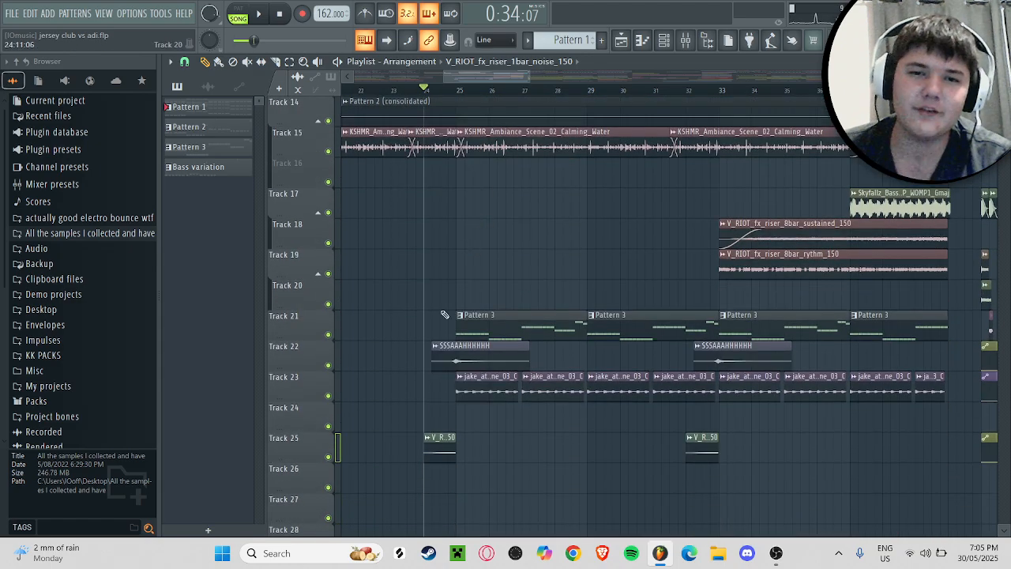
pyautogui.rightClick(329, 396)
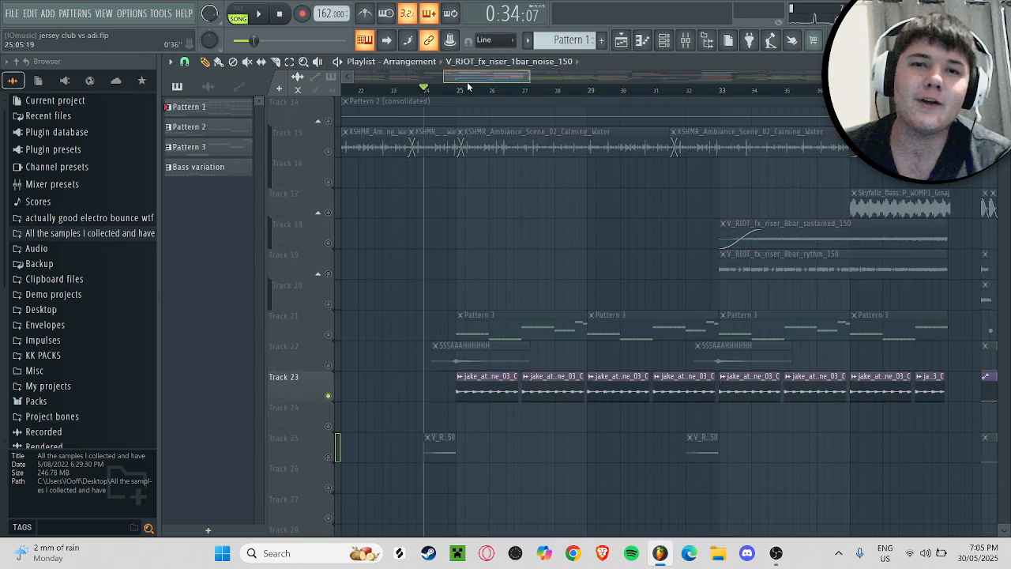
pyautogui.hscroll(-1, 466, 93)
pyautogui.moveTo(521, 78); pyautogui.dragTo(478, 78)
pyautogui.press('space')
pyautogui.click(515, 387)
pyautogui.click(516, 388)
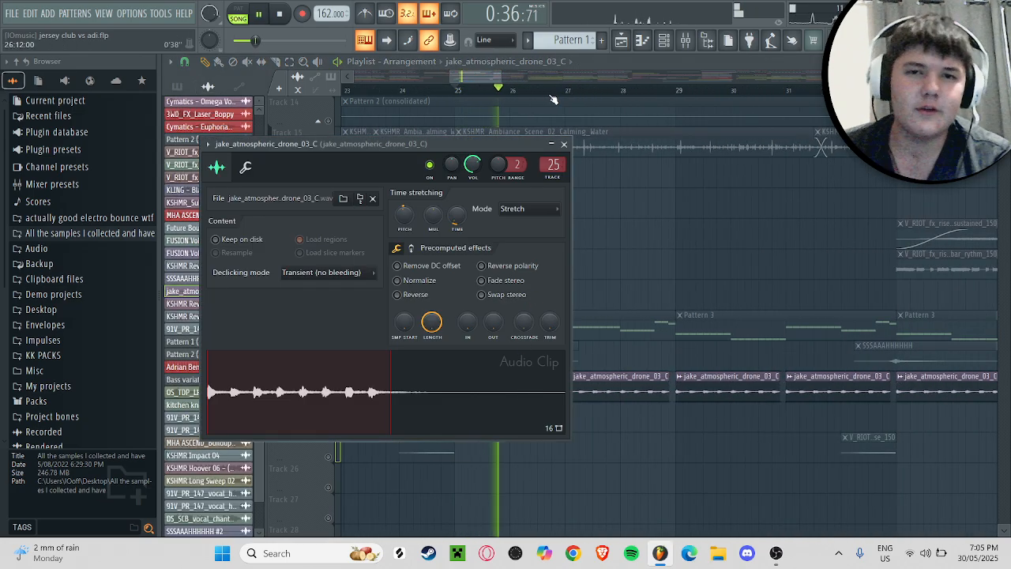
# Step: Close the drone clip's sample settings and replay the soloed jake_atmospheric_drone_03_C clips on track 23 from bar 25
pyautogui.press('space')
pyautogui.click(555, 165)
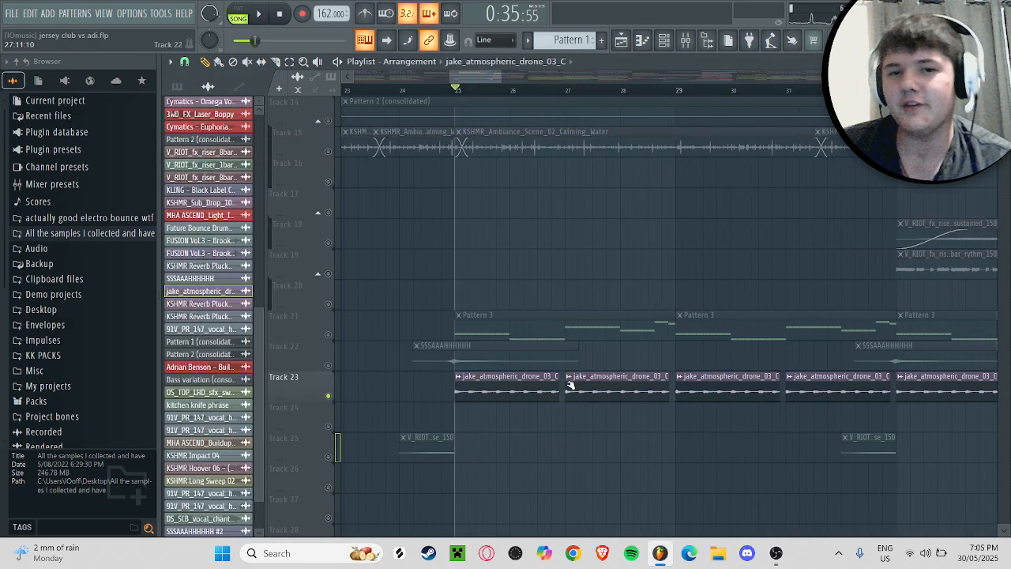
pyautogui.press('space')
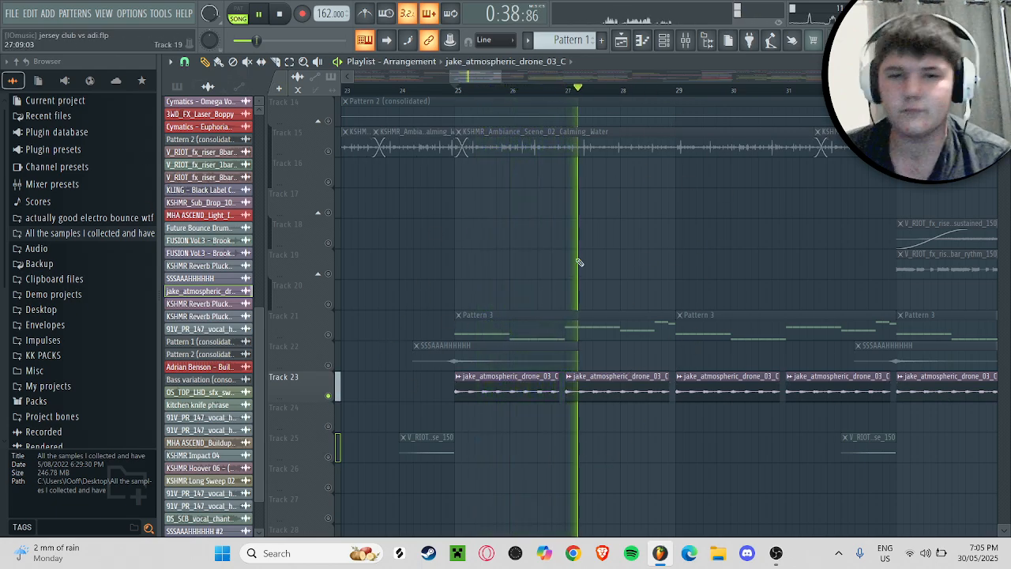
pyautogui.press('space')
pyautogui.click(205, 63)
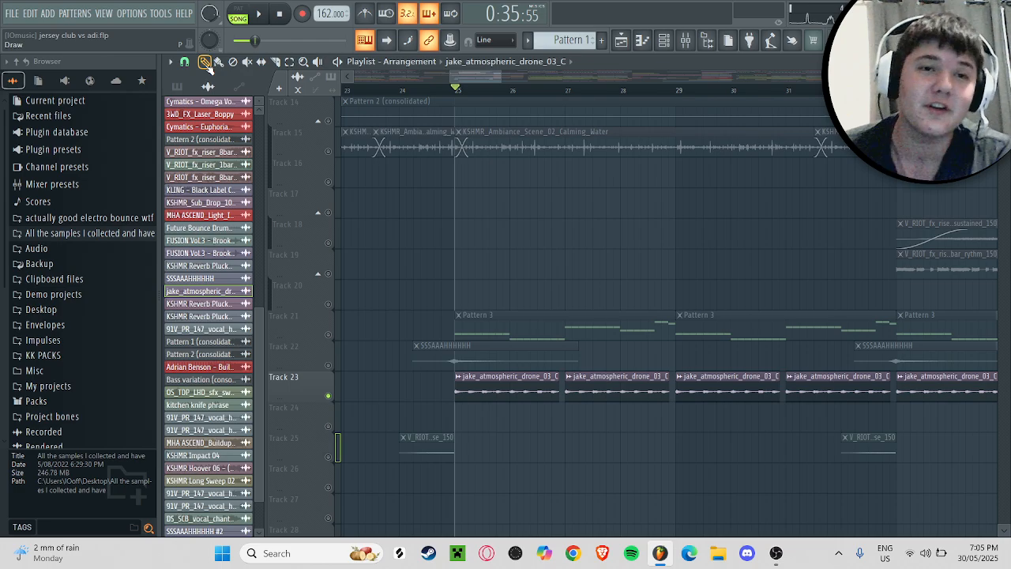
# Step: Solo track 21 and play its Pattern 3 clips from bar 25
pyautogui.rightClick(332, 338)
pyautogui.scroll(1, 586, 216)
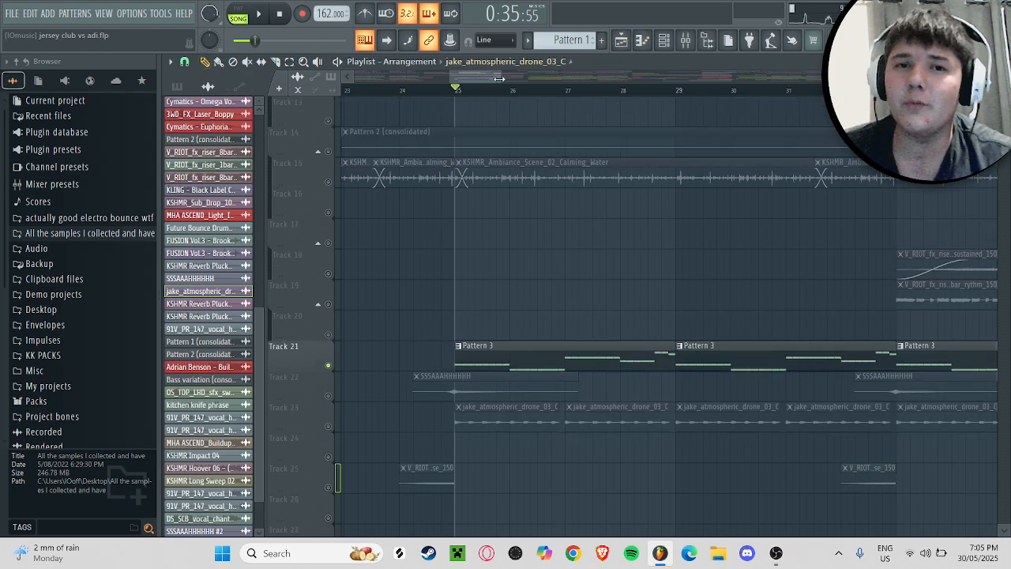
pyautogui.scroll(-2, 499, 78)
pyautogui.press('space')
# Step: Open the channel rack filtered to the Unsorted group, stop playback and shift the rack slightly lower
pyautogui.press('F6')
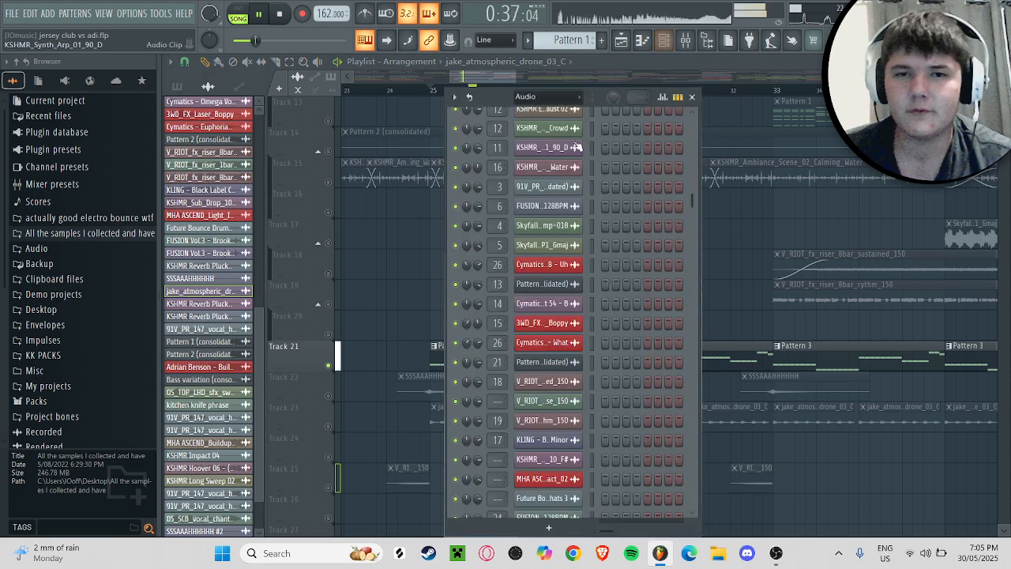
pyautogui.click(526, 96)
pyautogui.click(542, 143)
pyautogui.press('space')
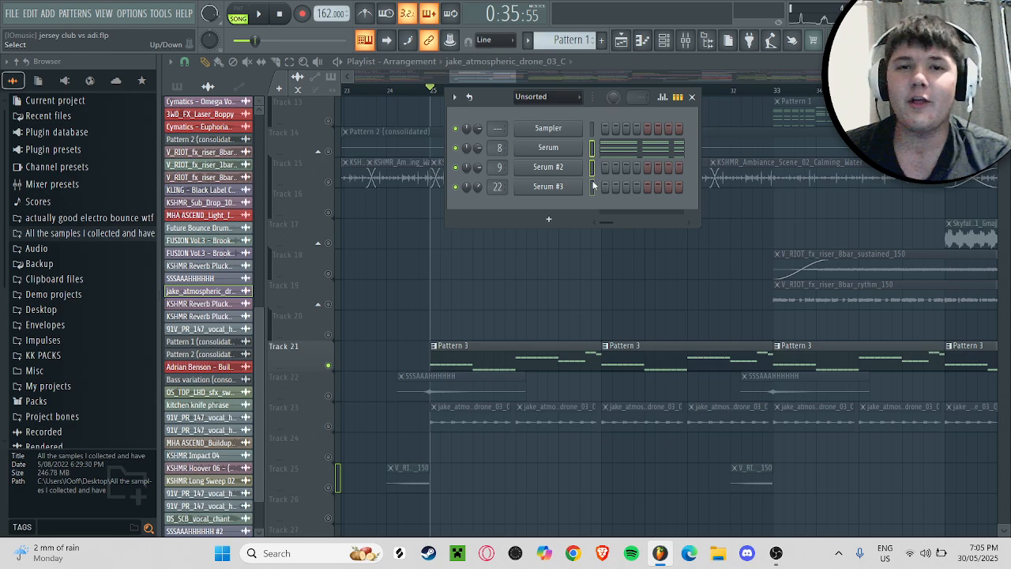
pyautogui.moveTo(513, 112); pyautogui.dragTo(511, 129)
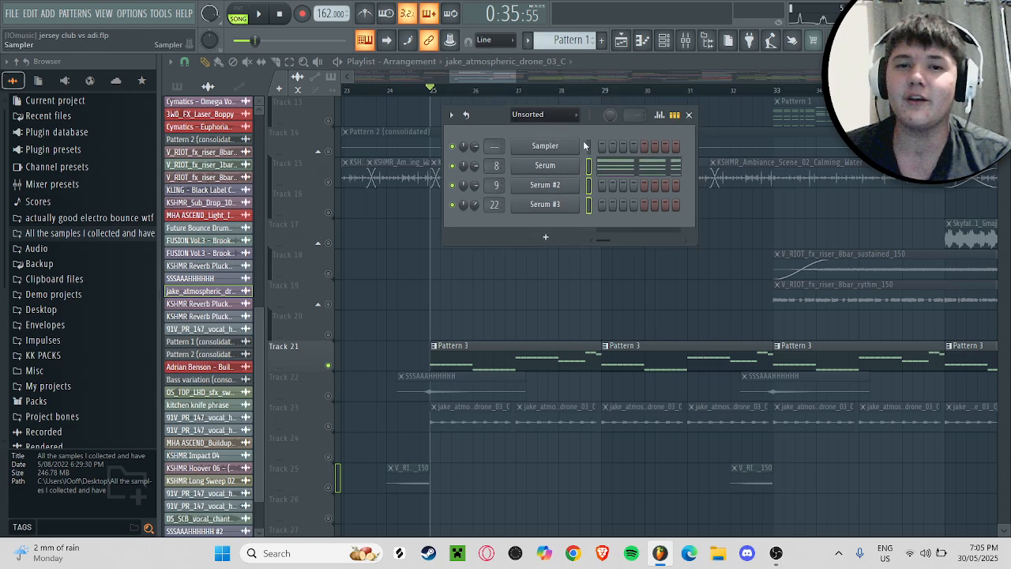
# Step: Select the Serum #2, Serum and Serum #3 channels in turn and audition notes on them
pyautogui.click(588, 205)
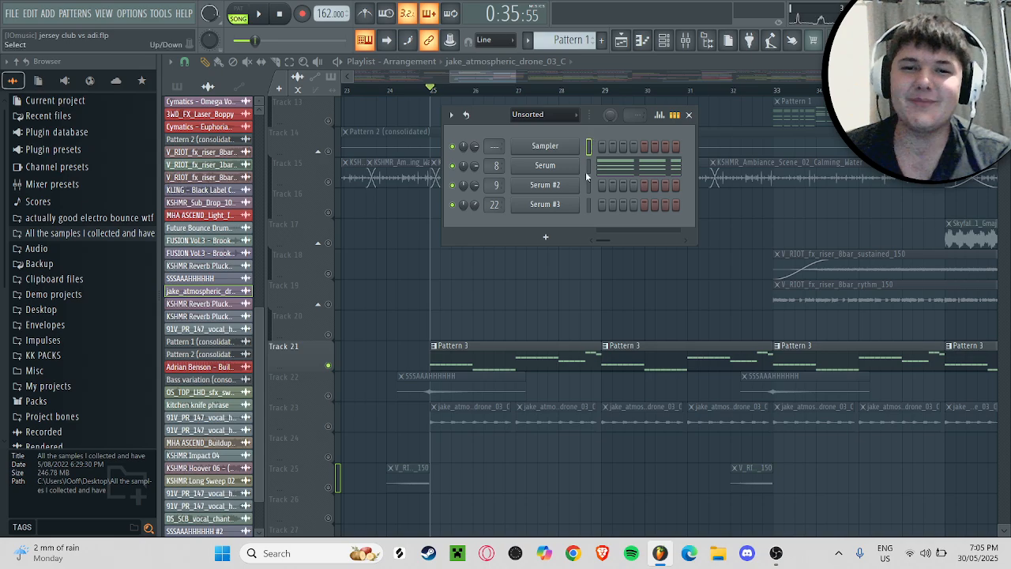
pyautogui.click(588, 186)
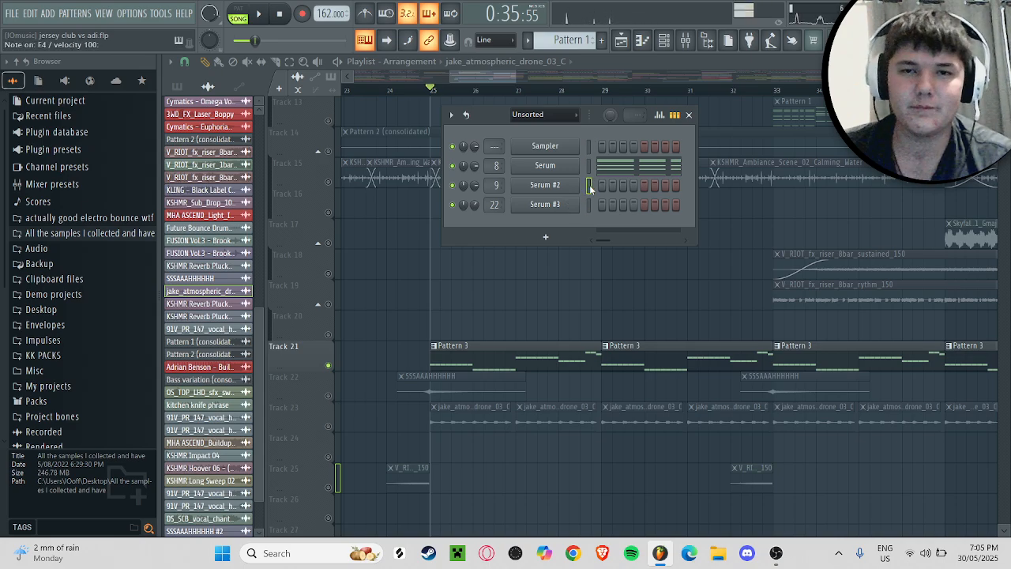
pyautogui.click(589, 166)
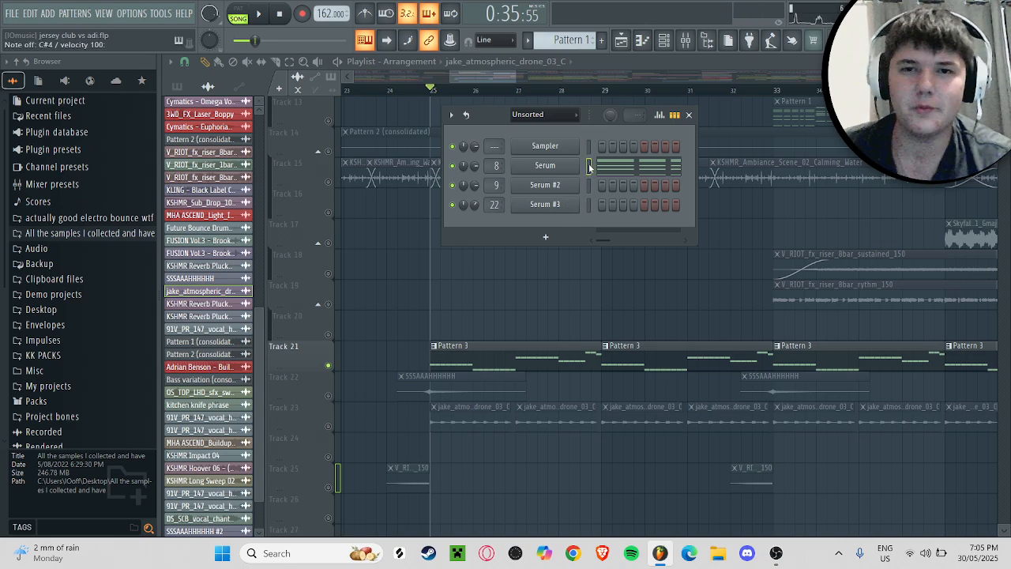
pyautogui.click(590, 205)
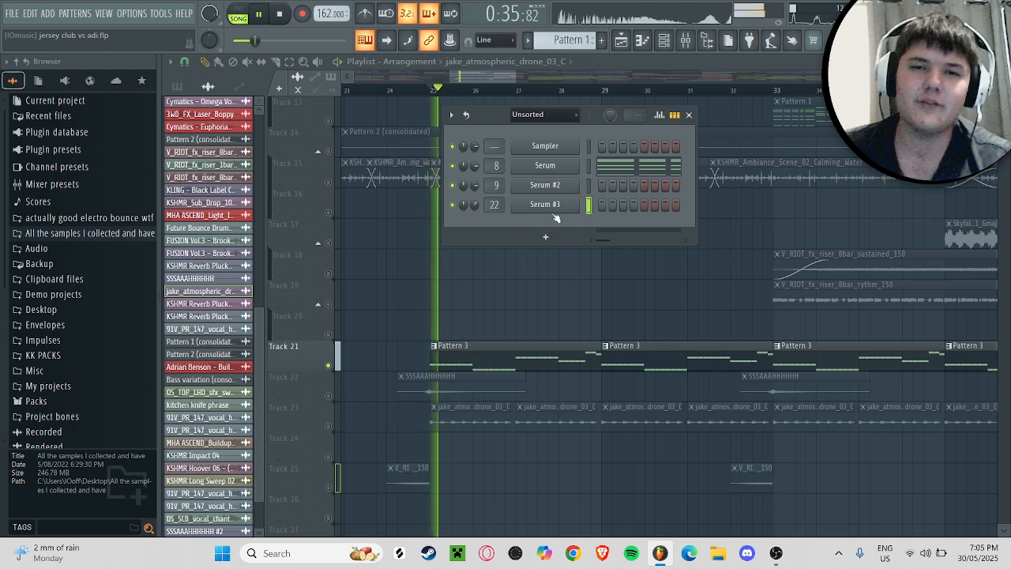
# Step: Open the Serum #3 instrument to inspect its preset, then close it and the channel rack
pyautogui.click(551, 166)
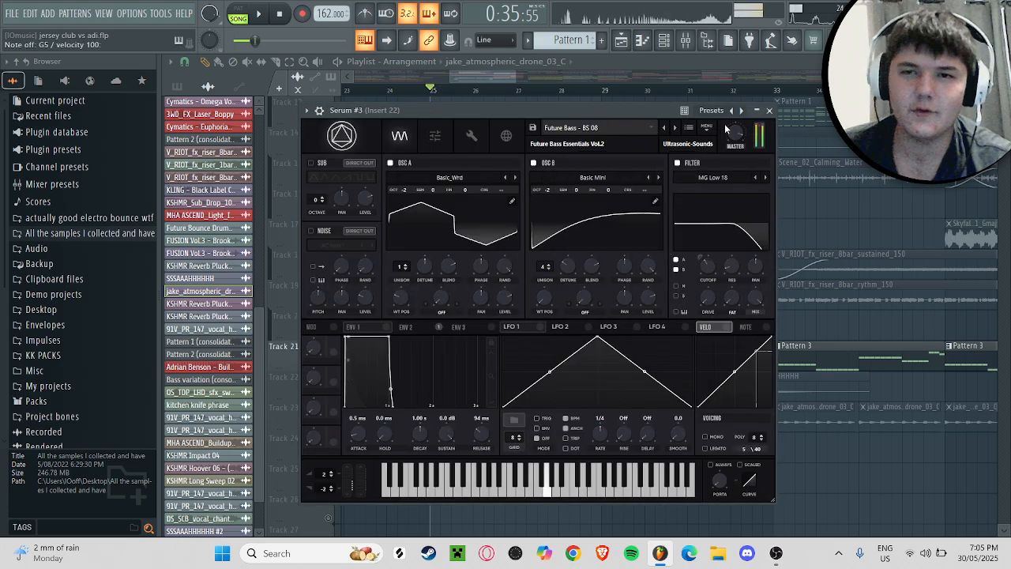
pyautogui.click(769, 110)
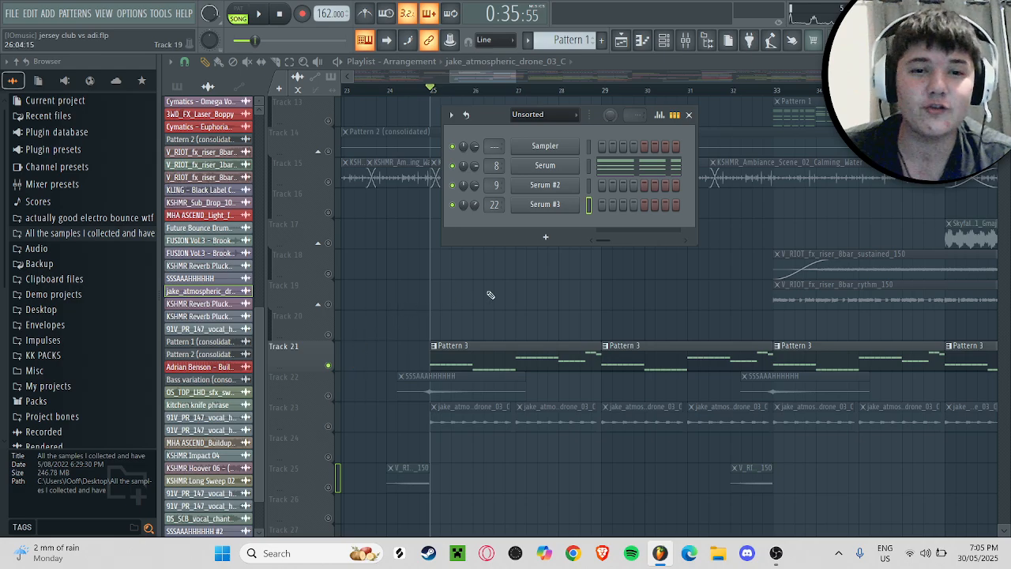
pyautogui.click(556, 302)
pyautogui.rightClick(557, 304)
# Step: Unsolo track 21 and play the passage from bar 25 with all the layers enabled
pyautogui.scroll(-1, 506, 324)
pyautogui.scroll(1, 341, 334)
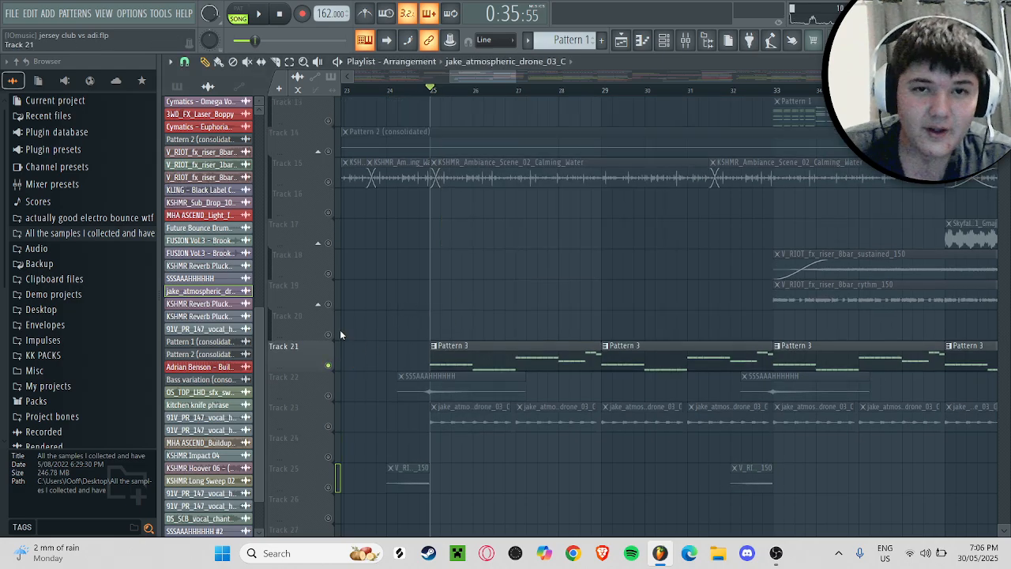
pyautogui.scroll(12, 341, 335)
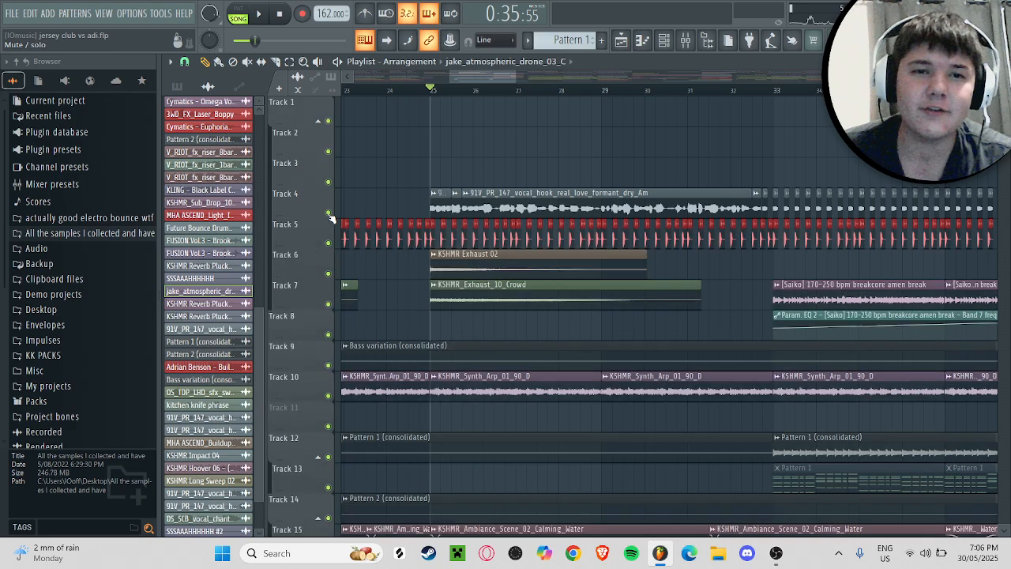
pyautogui.scroll(-10, 587, 179)
pyautogui.press('space')
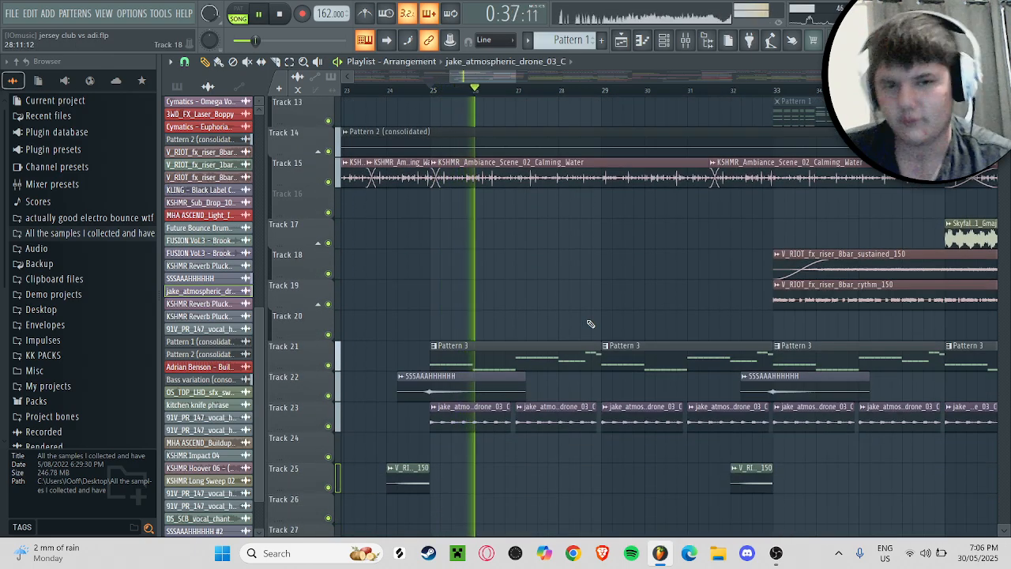
pyautogui.press('space')
# Step: Solo track 4, list the patterns in the picker, play the vocal hook from bar 25, then unsolo the track
pyautogui.scroll(6, 588, 316)
pyautogui.scroll(2, 588, 316)
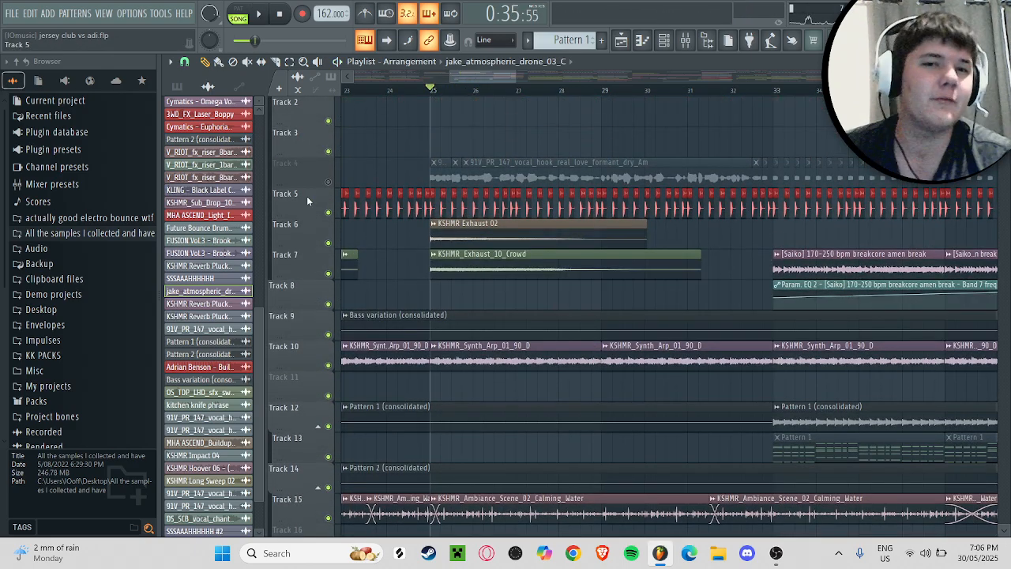
pyautogui.rightClick(330, 183)
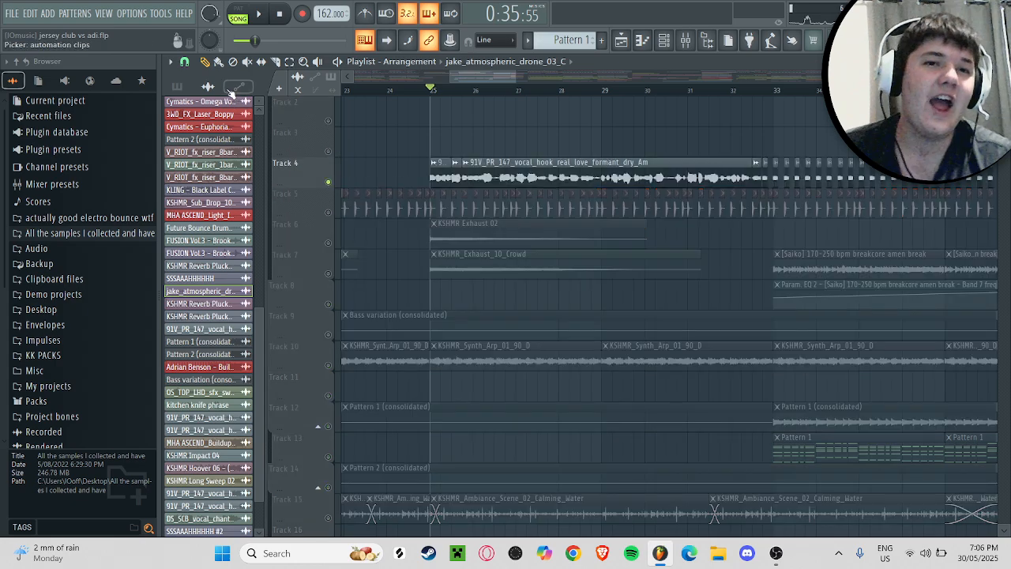
pyautogui.click(177, 85)
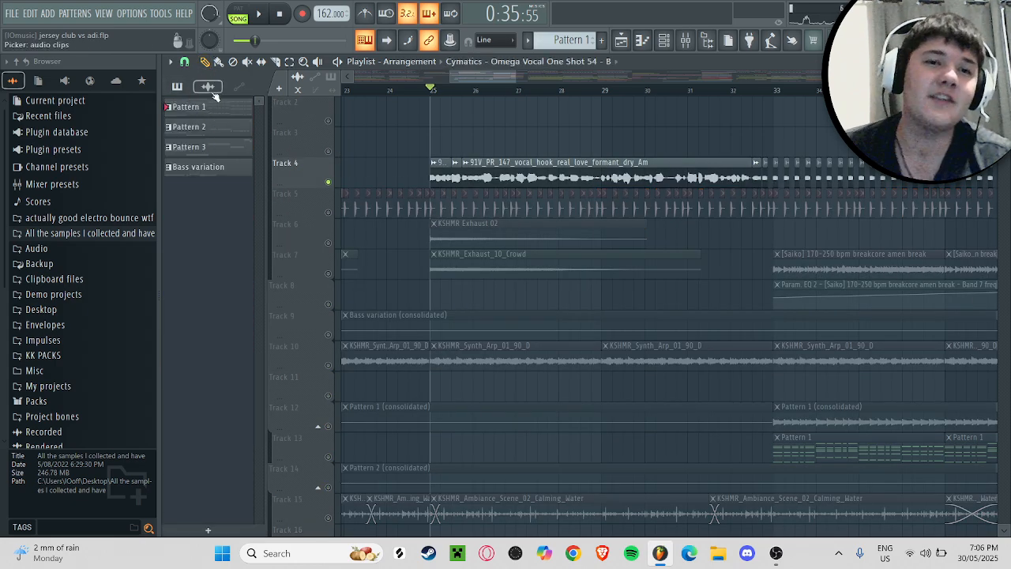
pyautogui.scroll(1, 485, 181)
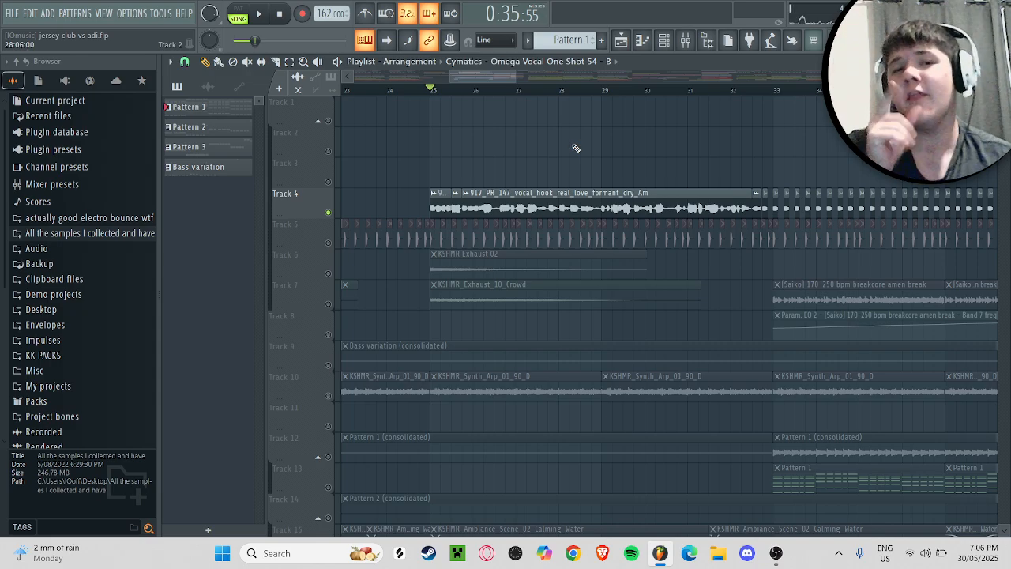
pyautogui.press('space')
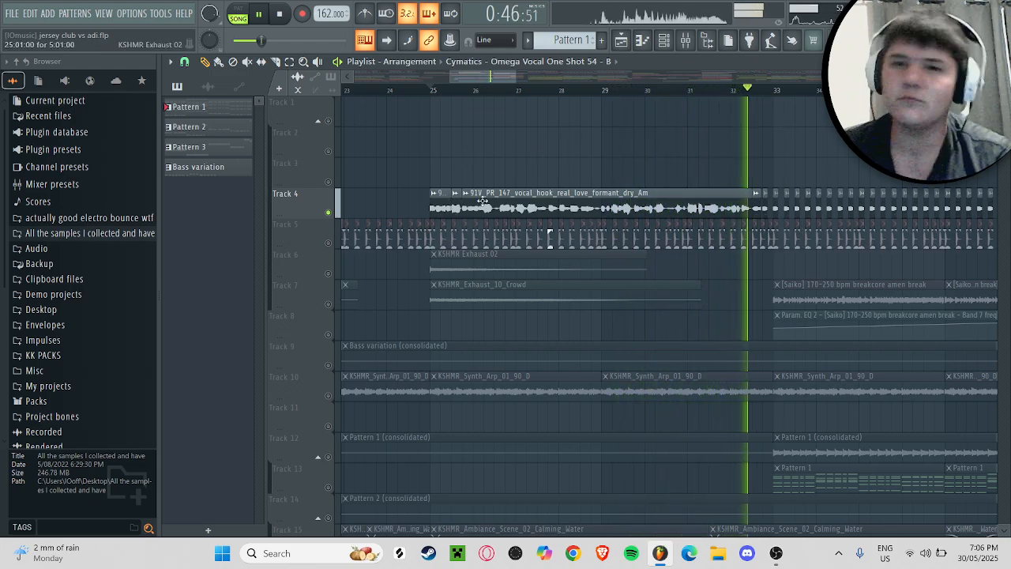
pyautogui.press('space')
pyautogui.rightClick(329, 212)
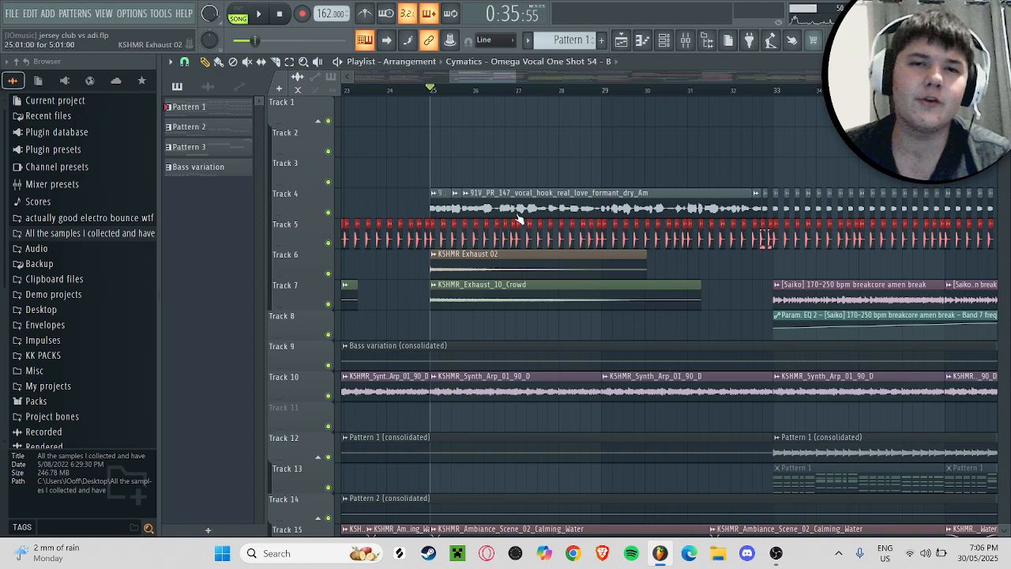
# Step: Play the full mix from bar 25 while looking over the lower tracks, then return to the upper tracks
pyautogui.press('space')
pyautogui.moveTo(517, 76); pyautogui.dragTo(529, 77)
pyautogui.scroll(-6, 603, 140)
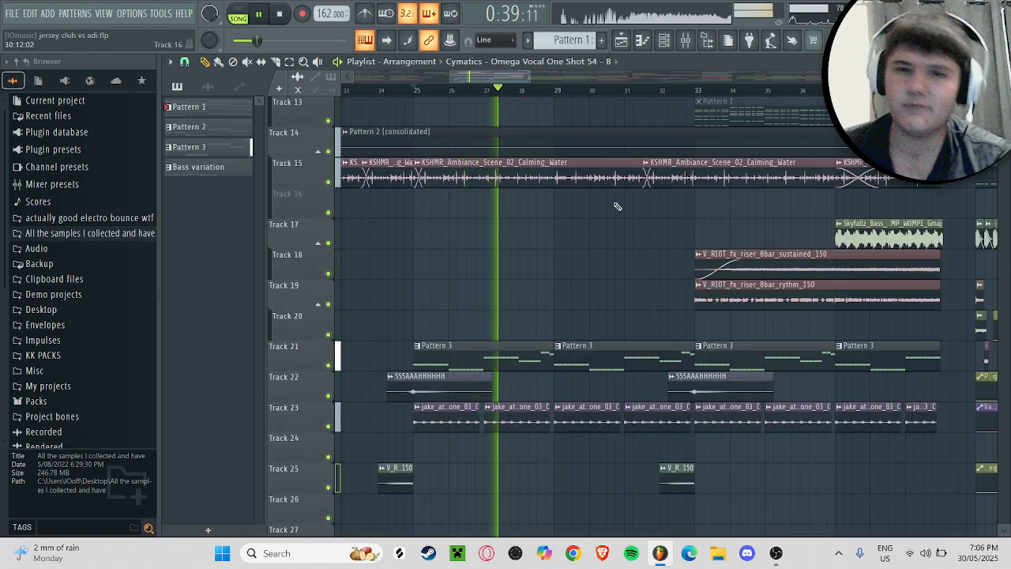
pyautogui.press('space')
pyautogui.scroll(10, 656, 233)
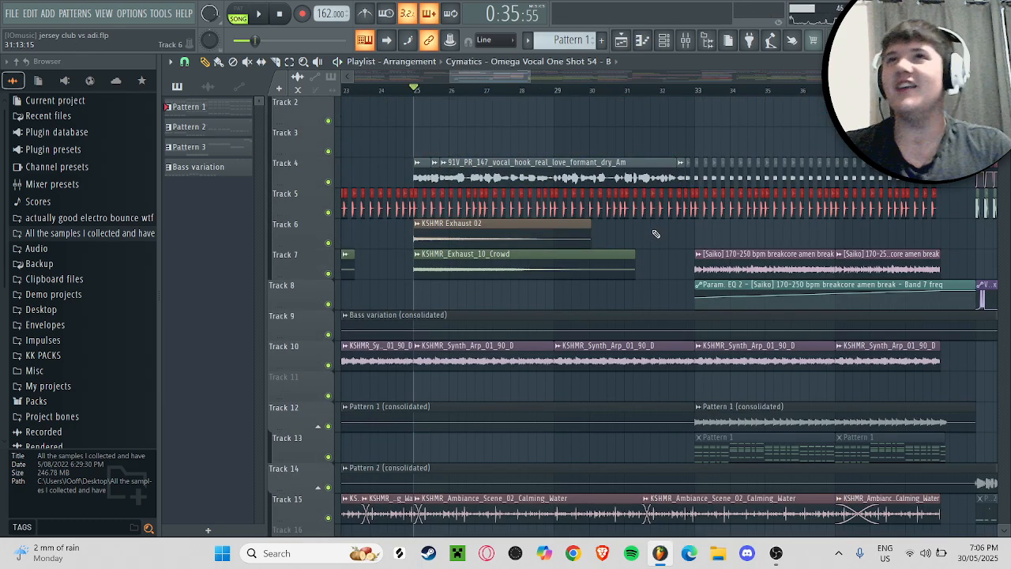
pyautogui.scroll(-1, 640, 221)
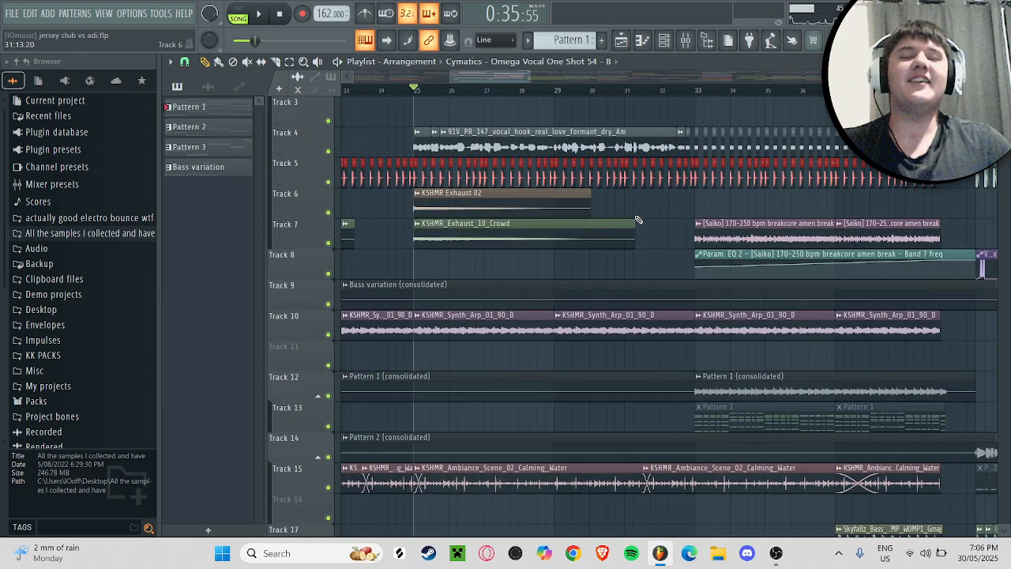
# Step: Audition the arrangement briefly around bar 27 and widen the playlist view to include the section from bar 17
pyautogui.moveTo(483, 77); pyautogui.dragTo(506, 80)
pyautogui.click(491, 87)
pyautogui.press('space')
pyautogui.click(716, 89)
pyautogui.press('space')
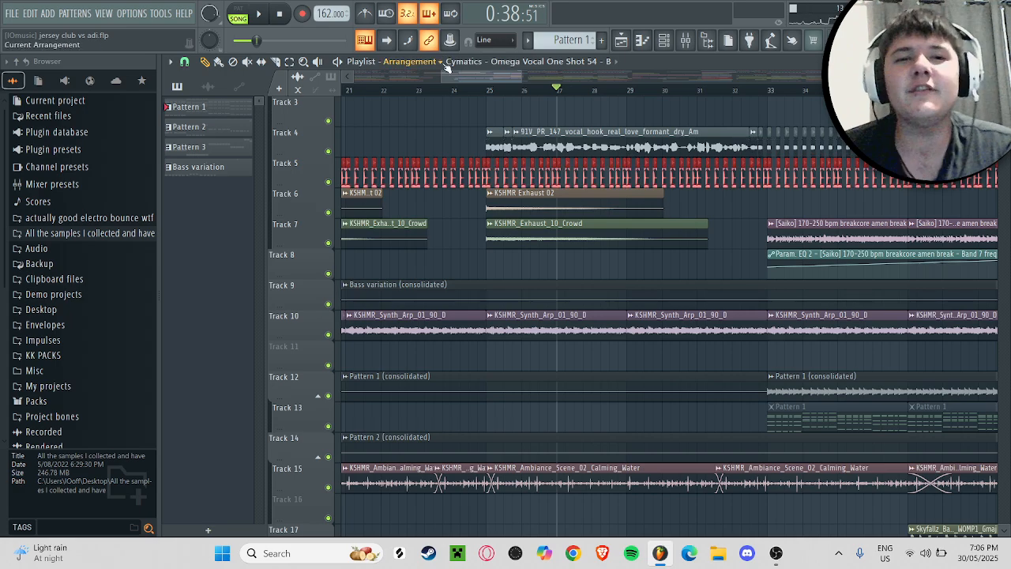
pyautogui.moveTo(427, 79); pyautogui.dragTo(417, 79)
pyautogui.moveTo(526, 76); pyautogui.dragTo(516, 73)
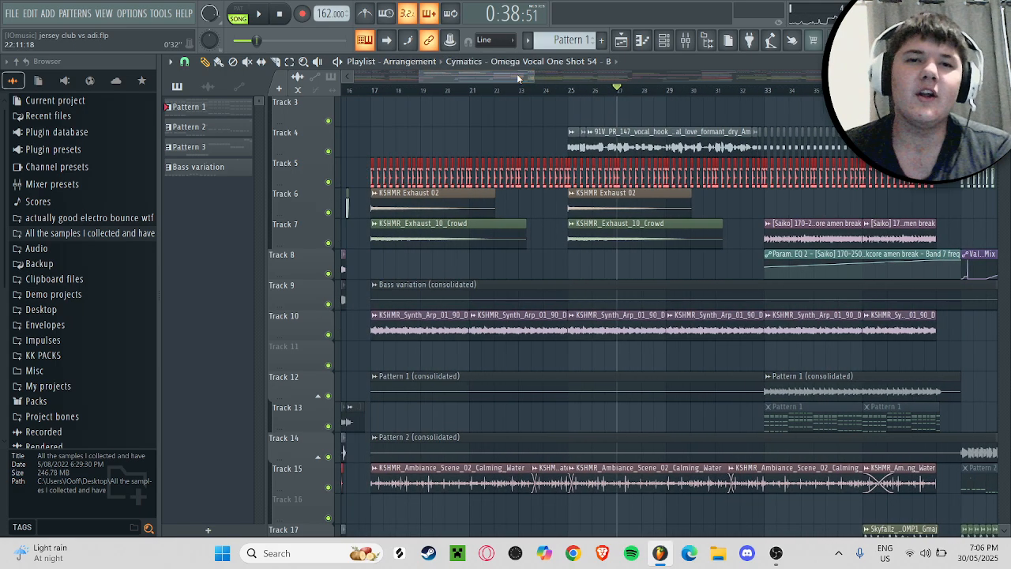
# Step: Place the playhead at bar 20 and examine the section's tracks down to the Endless Smile automation on track 31
pyautogui.click(179, 87)
pyautogui.click(179, 87)
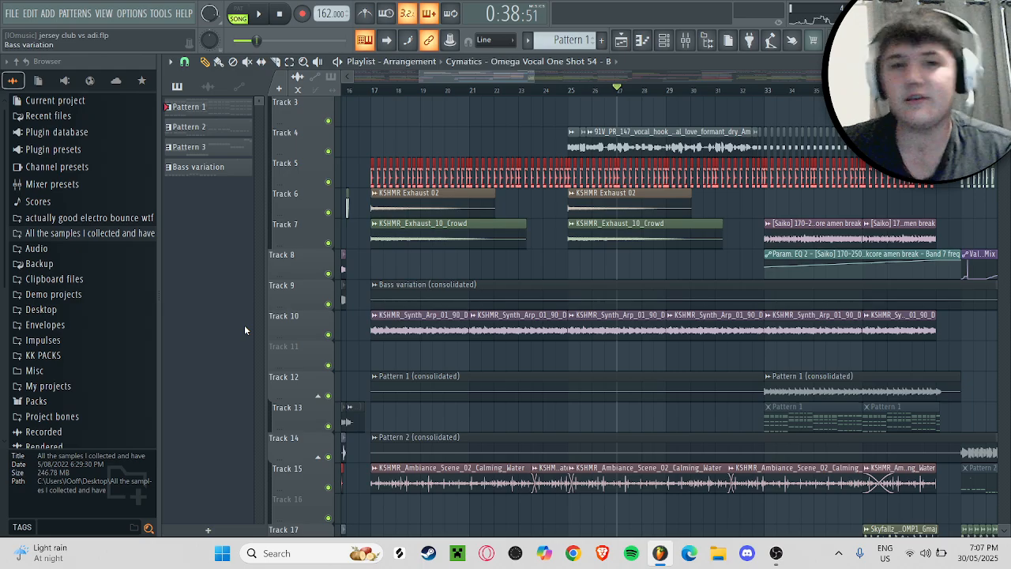
pyautogui.scroll(-5, 505, 261)
pyautogui.click(447, 91)
pyautogui.scroll(4, 571, 226)
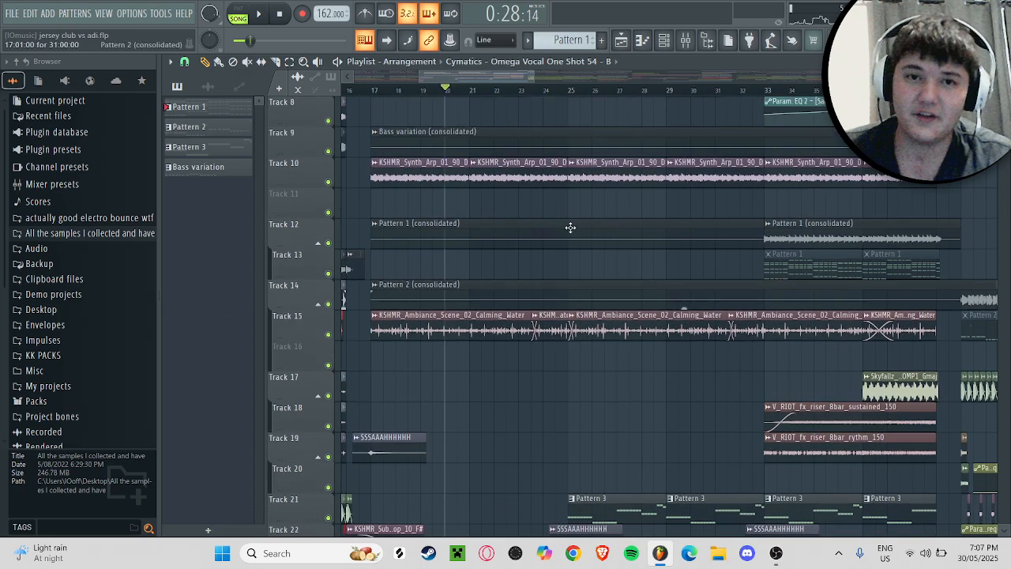
pyautogui.scroll(-14, 624, 223)
pyautogui.scroll(13, 626, 223)
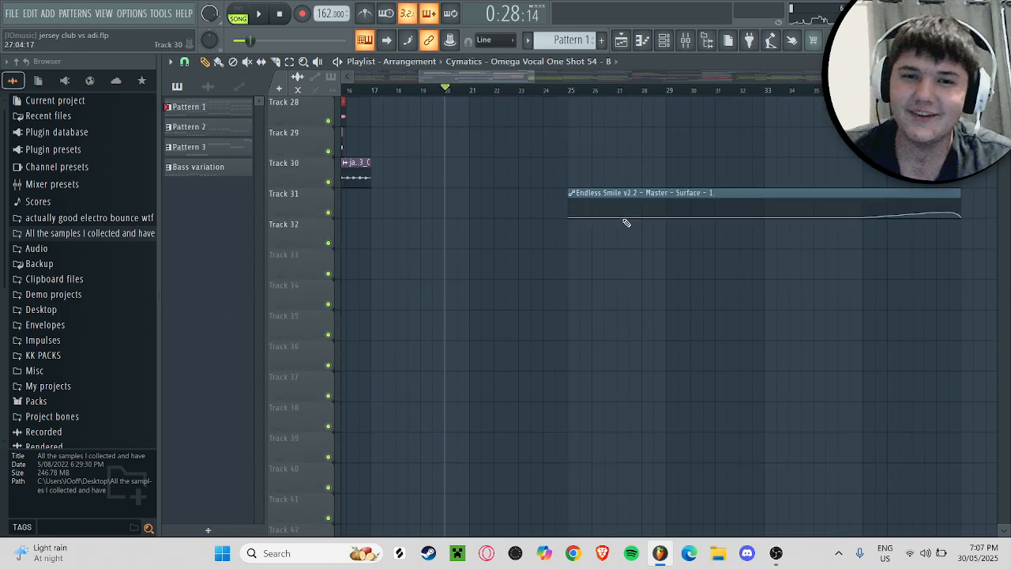
pyautogui.scroll(2, 514, 316)
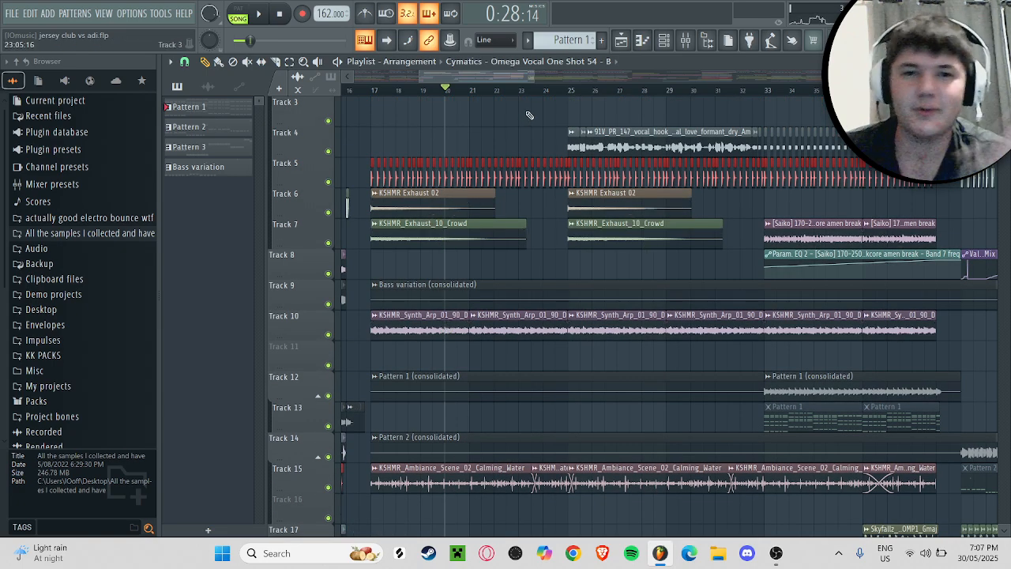
# Step: Play the arrangement from bar 25 while examining the layers on tracks 12 to 26
pyautogui.click(569, 90)
pyautogui.press('space')
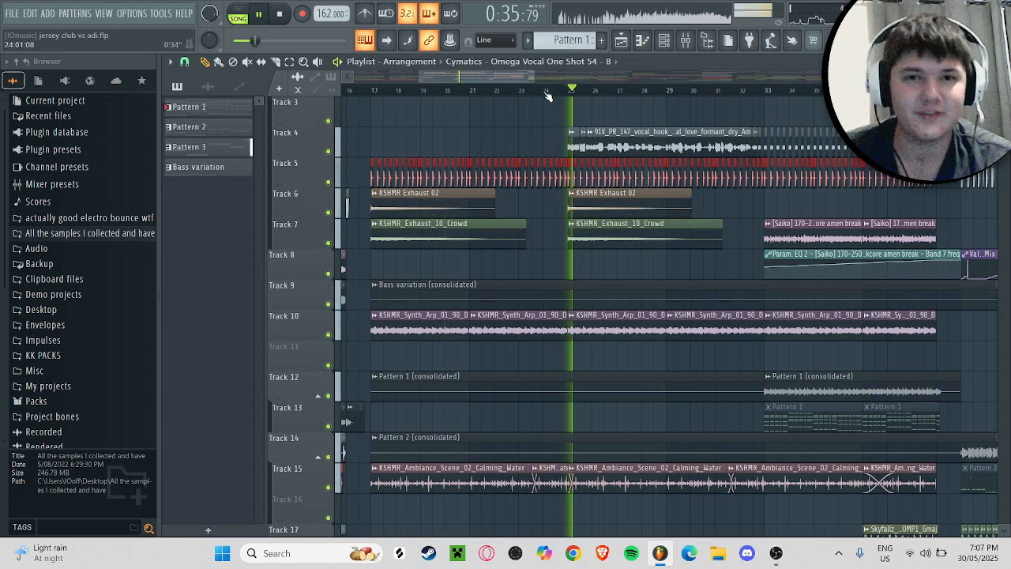
pyautogui.scroll(-2, 563, 140)
pyautogui.scroll(-11, 563, 140)
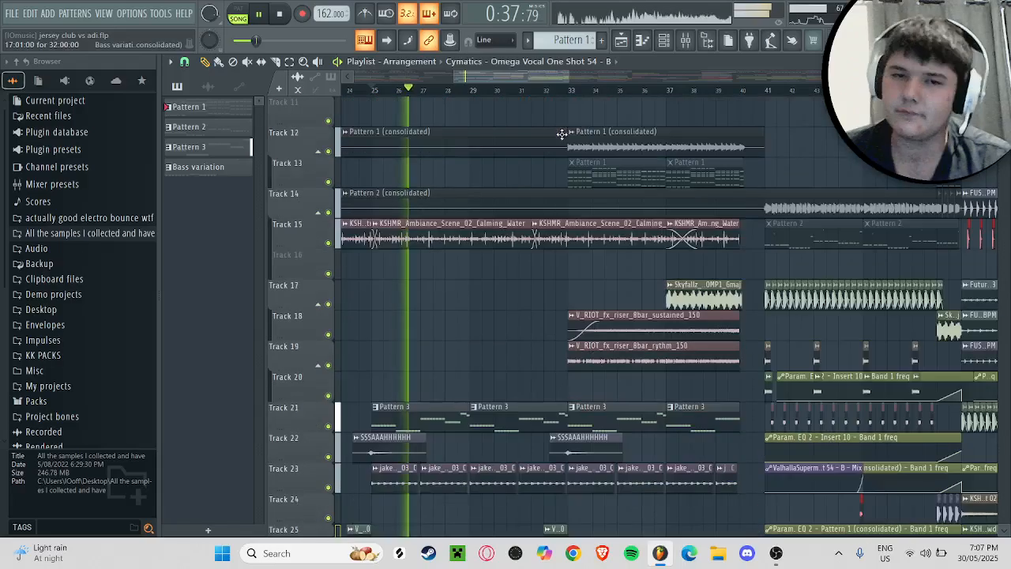
pyautogui.scroll(3, 586, 215)
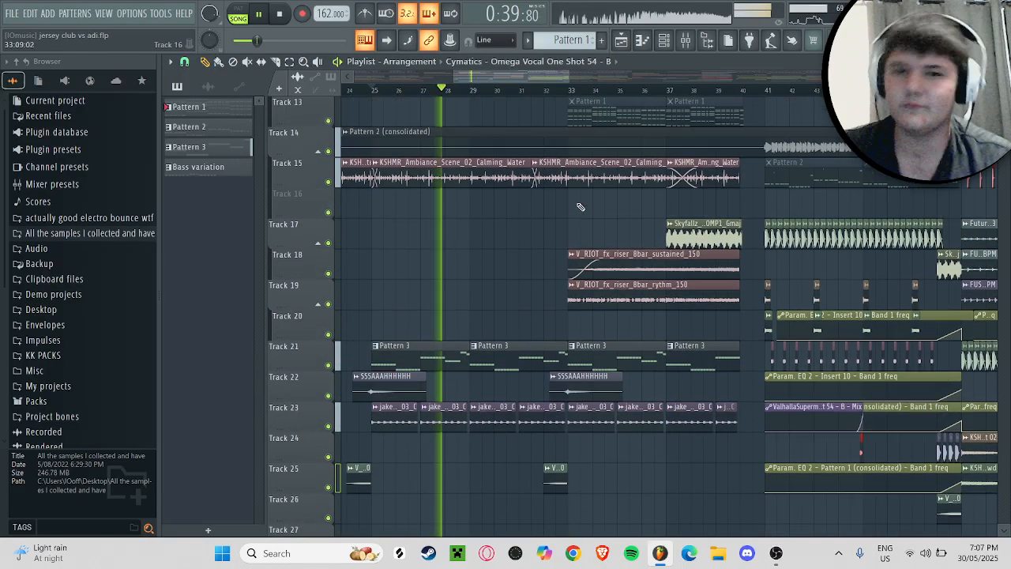
pyautogui.press('space')
# Step: Play the arrangement through the transition into bar 33, set the playhead at bar 33 and look over the build-up's tracks
pyautogui.click(533, 89)
pyautogui.hscroll(2, 677, 220)
pyautogui.scroll(12, 677, 219)
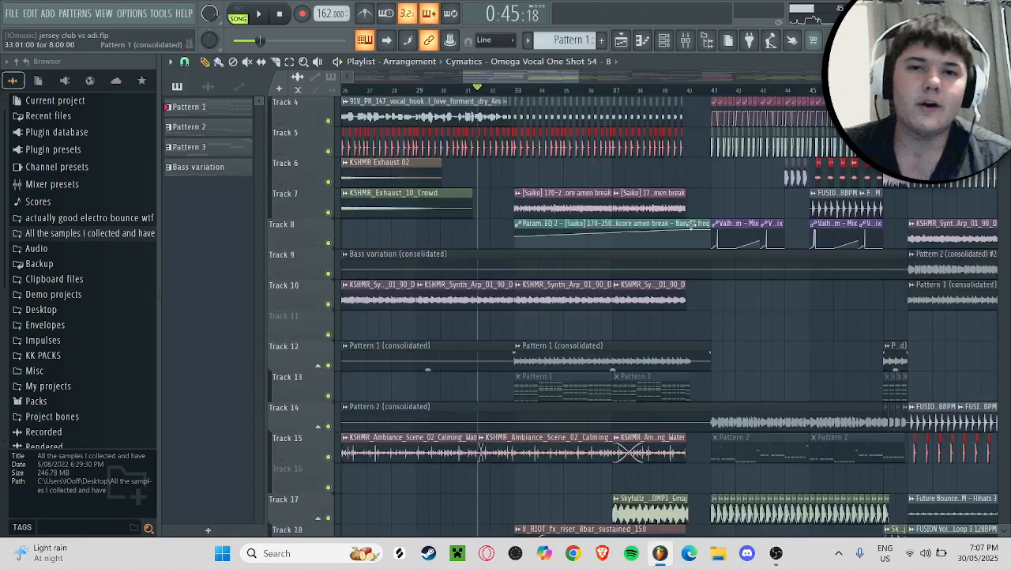
pyautogui.moveTo(576, 81); pyautogui.dragTo(555, 82)
pyautogui.press('space')
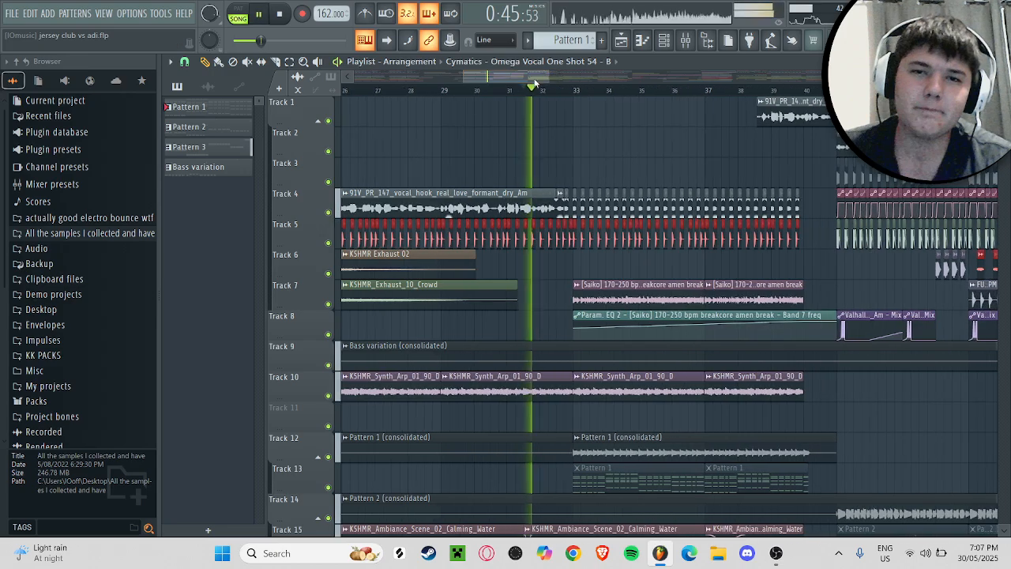
pyautogui.scroll(-2, 360, 121)
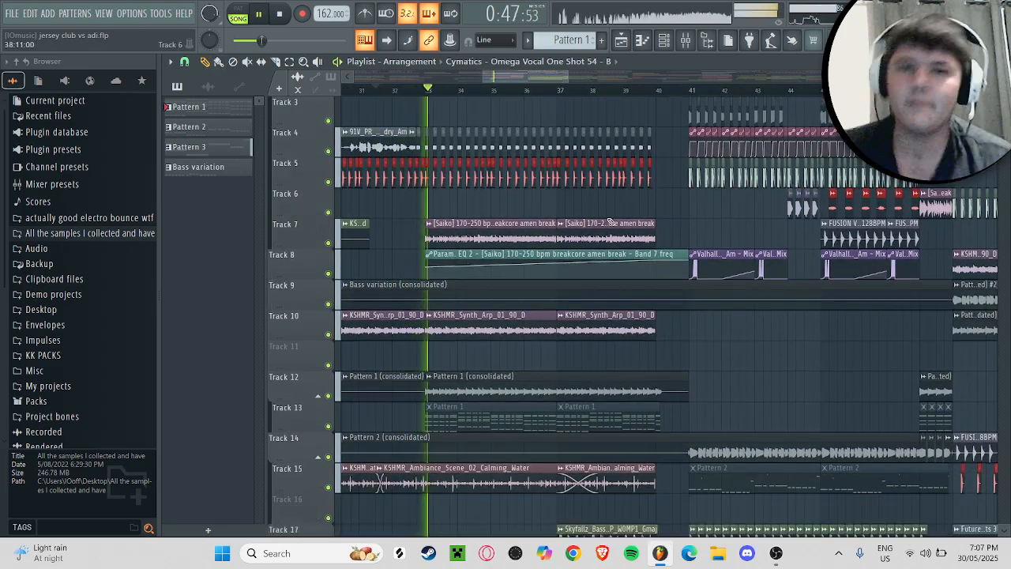
pyautogui.press('space')
pyautogui.click(430, 91)
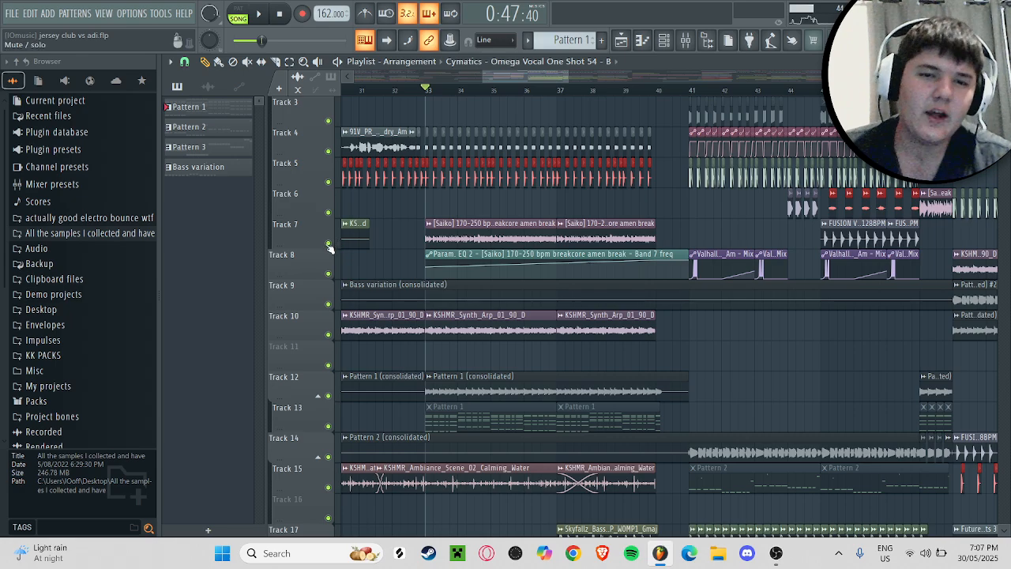
pyautogui.scroll(-7, 544, 224)
pyautogui.scroll(-8, 544, 223)
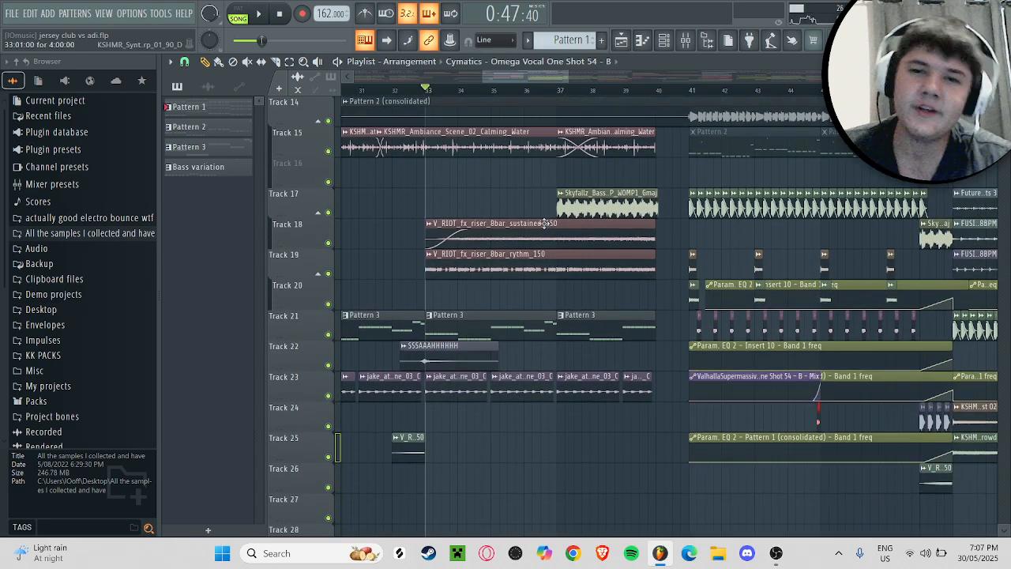
pyautogui.scroll(17, 546, 221)
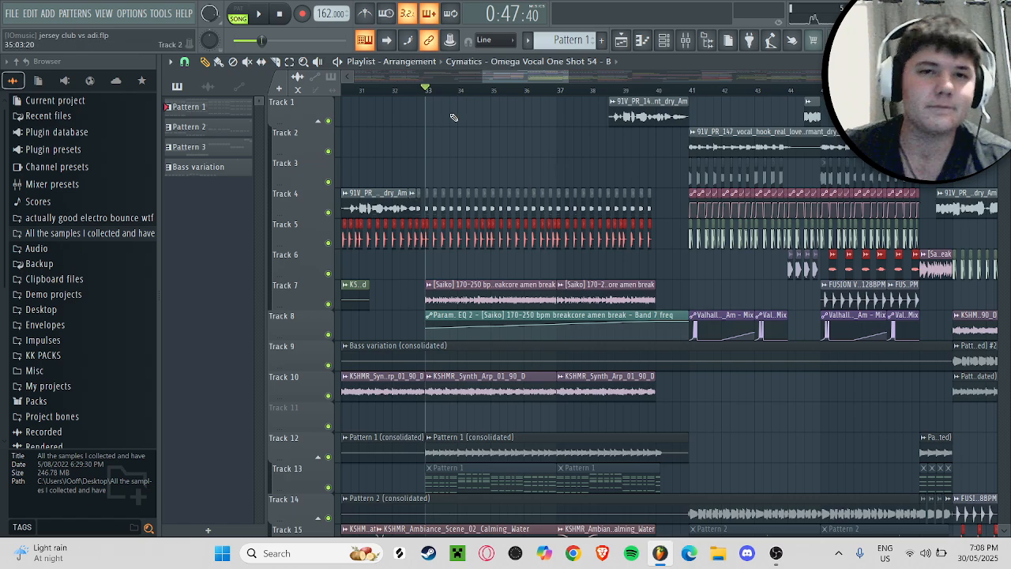
# Step: Solo tracks 7 and 8 and audition the Saiko breakcore amen break with its Param. EQ 2 automation from bar 33
pyautogui.scroll(-1, 409, 213)
pyautogui.scroll(-2, 409, 213)
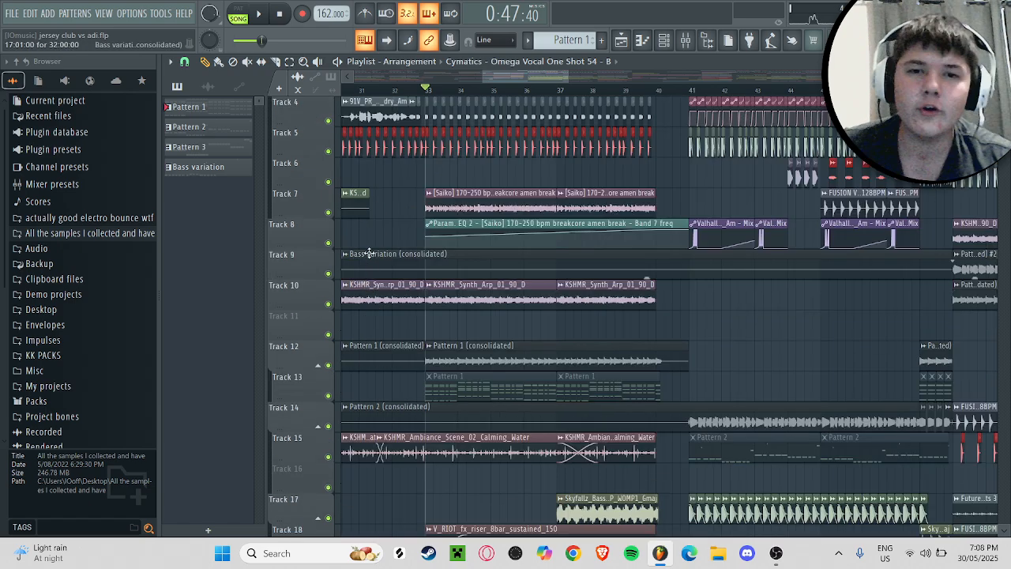
pyautogui.rightClick(329, 212)
pyautogui.click(328, 243)
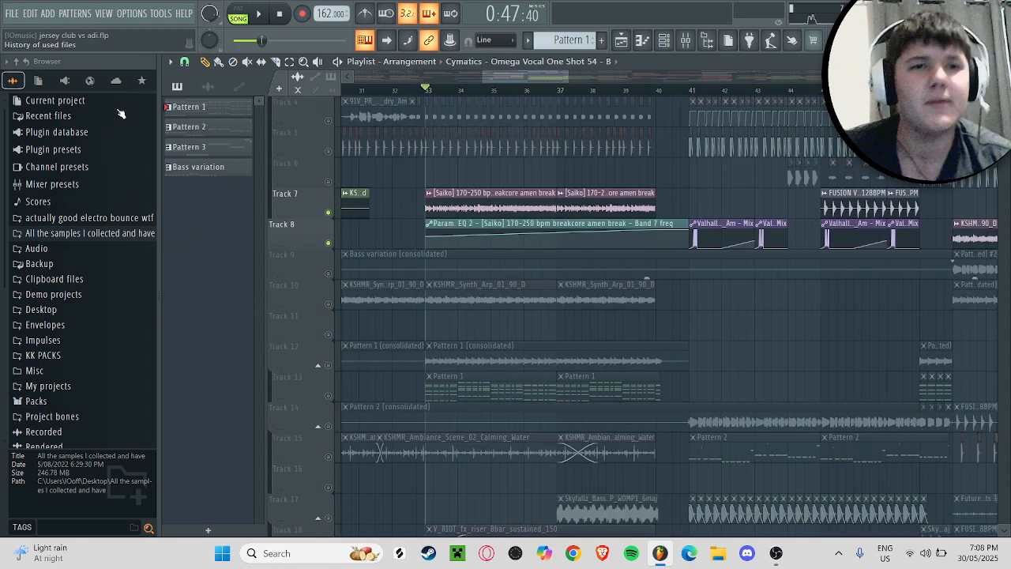
pyautogui.press('space')
pyautogui.click(591, 90)
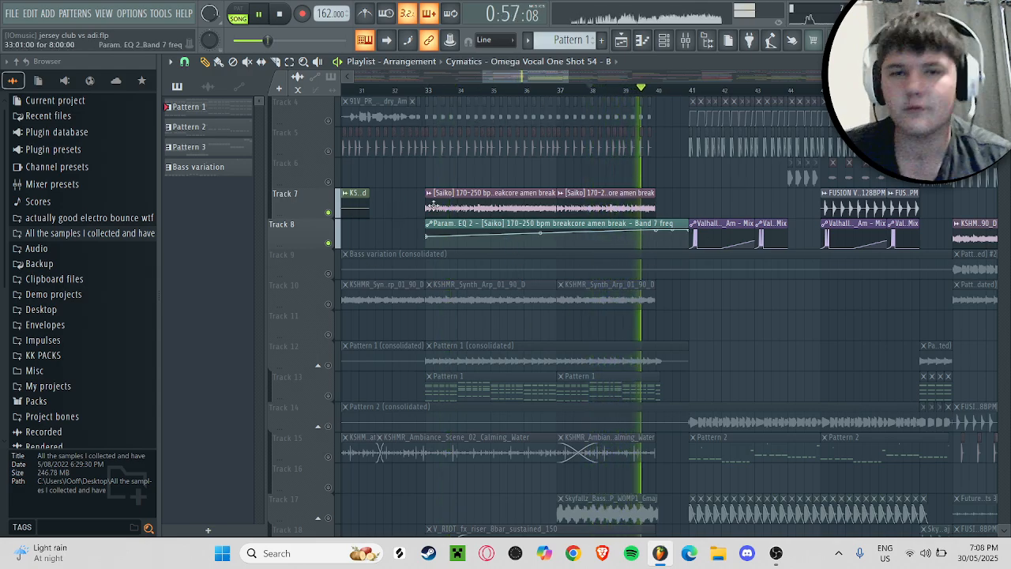
pyautogui.press('space')
# Step: Switch the solo to the percussion on track 5 and audition it from bar 33
pyautogui.rightClick(334, 150)
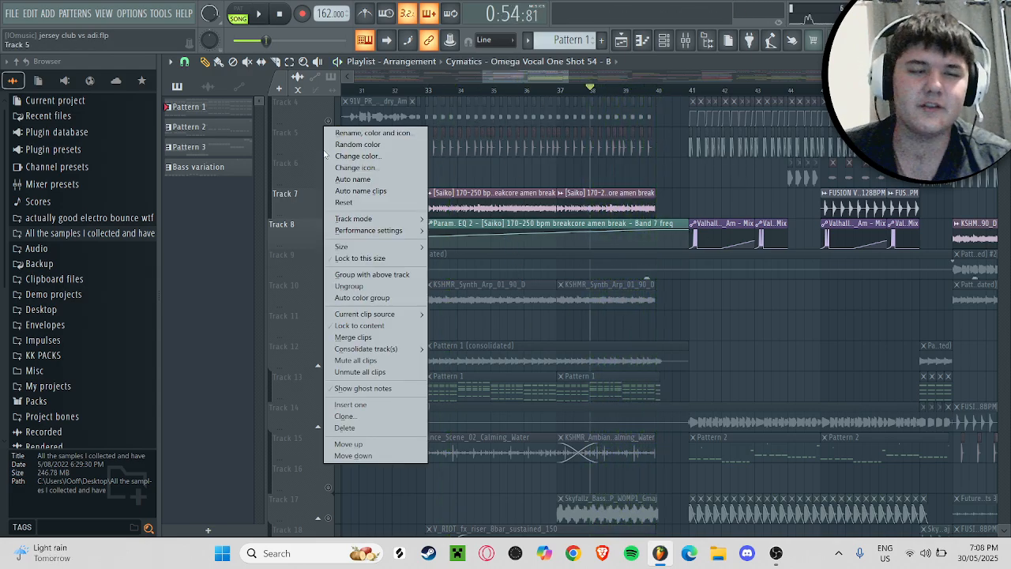
pyautogui.click(314, 140)
pyautogui.rightClick(329, 152)
pyautogui.click(421, 90)
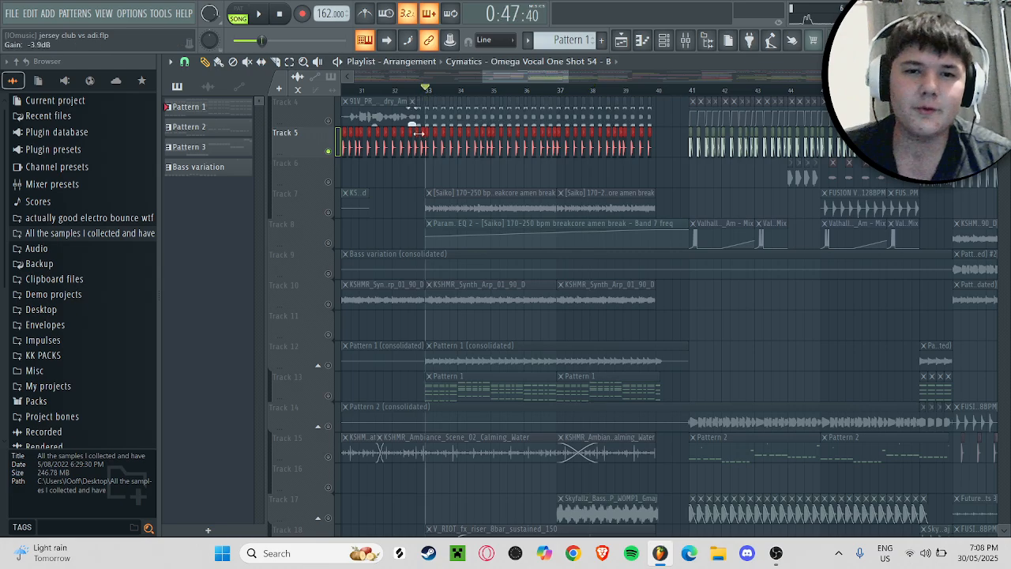
pyautogui.scroll(-4, 409, 135)
pyautogui.press('space')
pyautogui.press('space')
# Step: Solo the KSHMR Synth Arp clips on track 10
pyautogui.rightClick(323, 157)
pyautogui.click(323, 184)
pyautogui.click(328, 182)
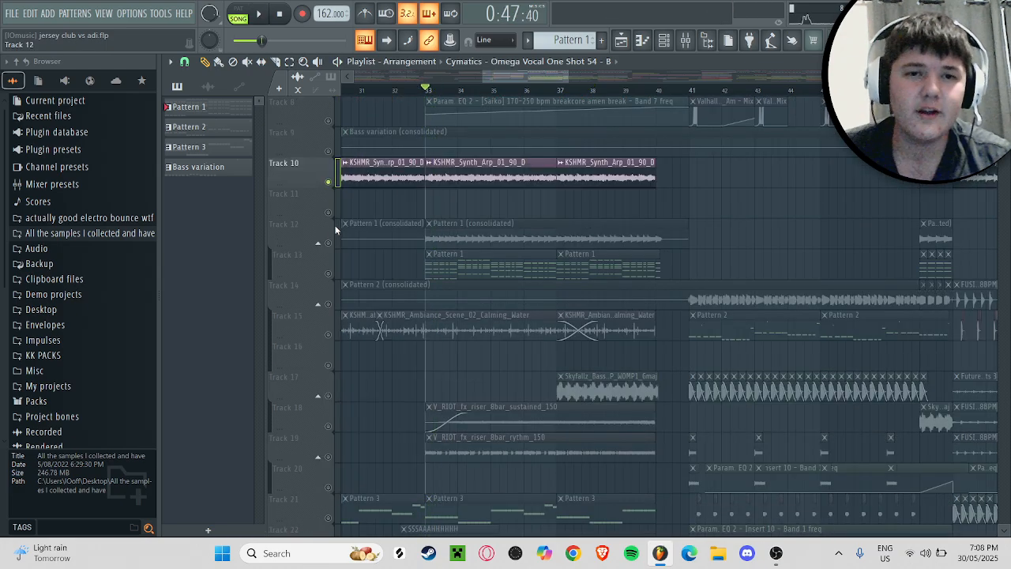
# Step: Move the solo to the consolidated Pattern 1 audio on track 12 and play it from bar 33
pyautogui.rightClick(335, 248)
pyautogui.click(332, 245)
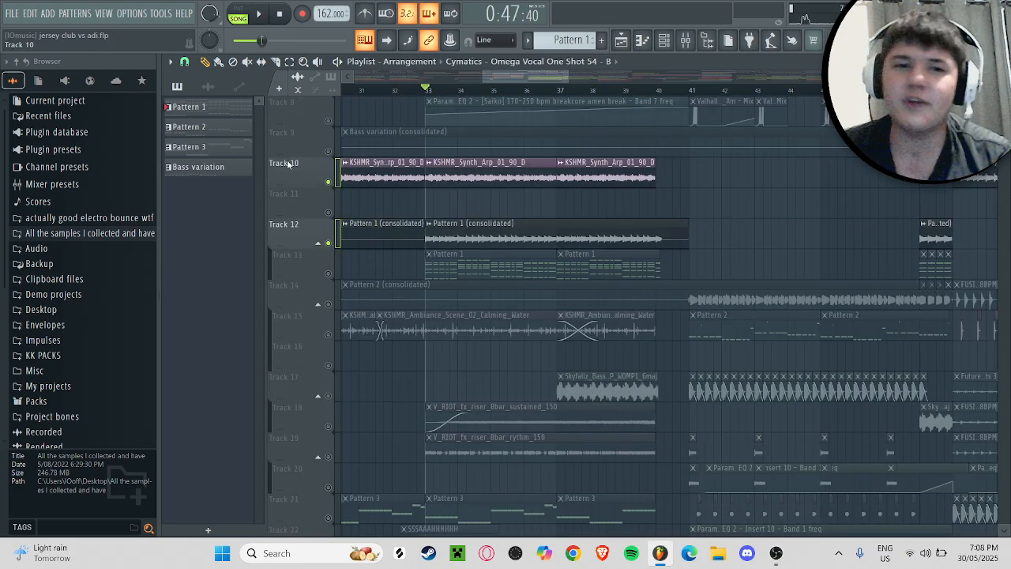
pyautogui.click(332, 182)
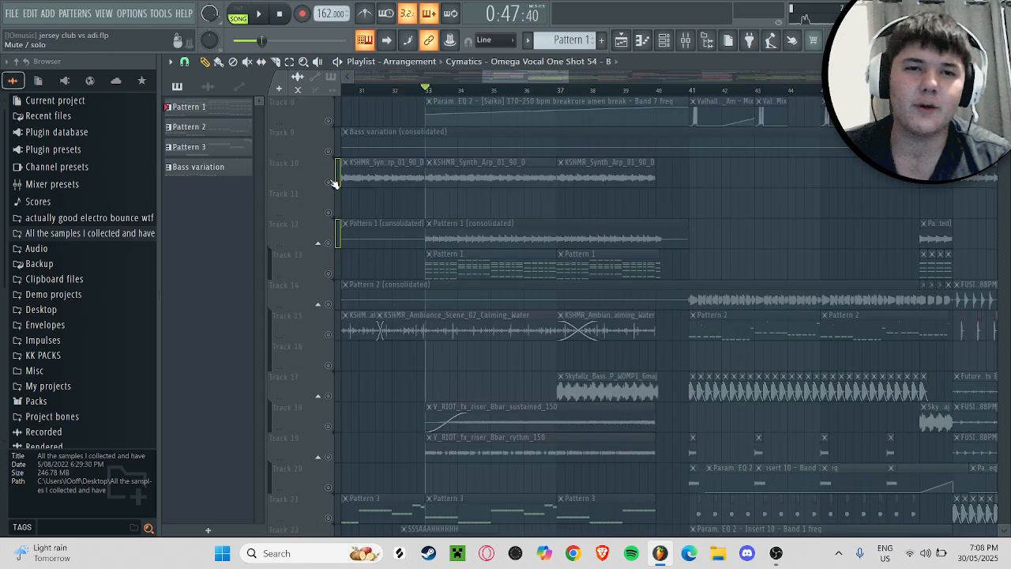
pyautogui.rightClick(330, 245)
pyautogui.rightClick(329, 244)
pyautogui.press('space')
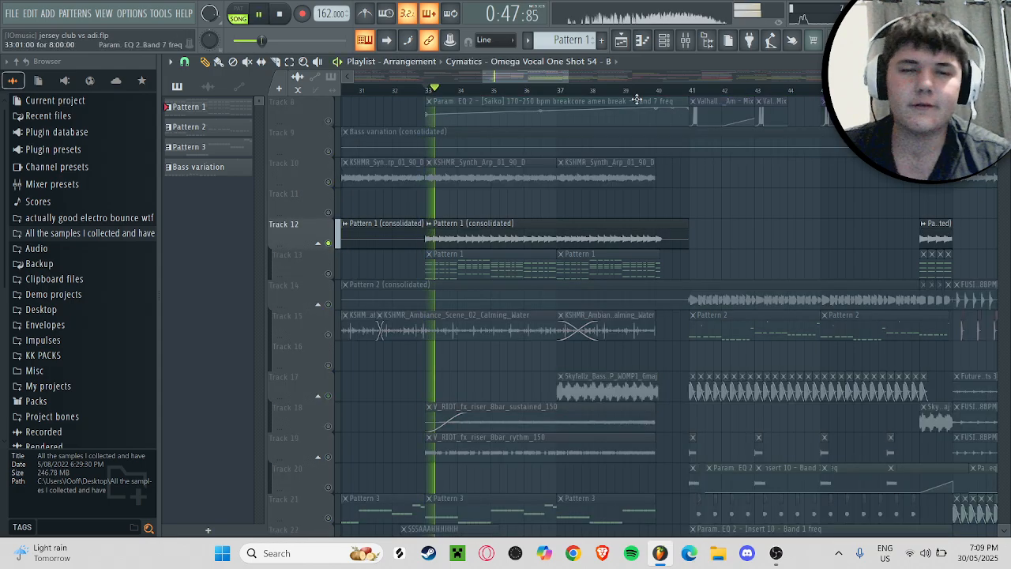
# Step: Show the Unsorted group in the channel rack and look at the Serum #2 instrument with its BA - Bounce preset
pyautogui.press('F6')
pyautogui.click(522, 115)
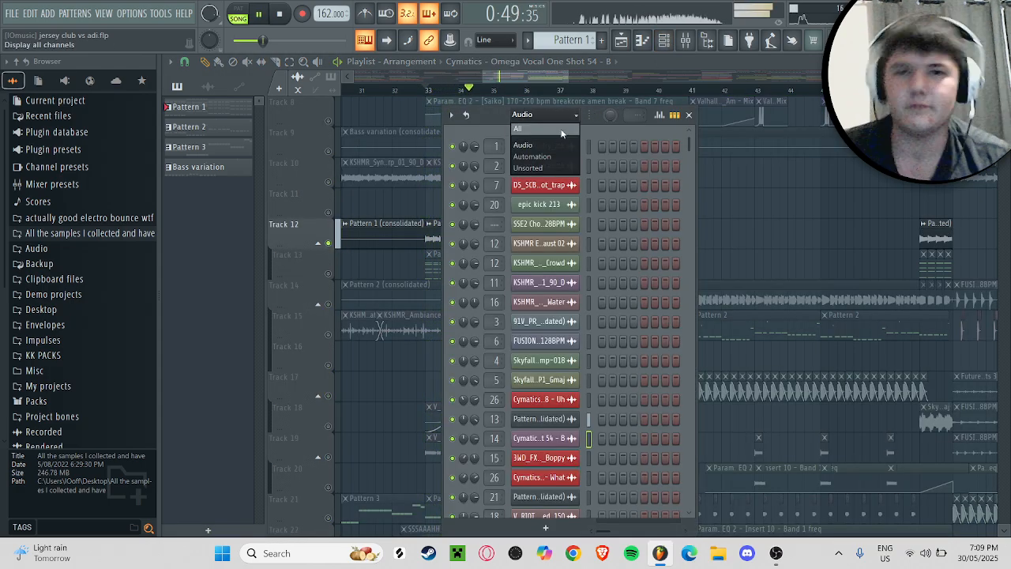
pyautogui.click(537, 168)
pyautogui.press('space')
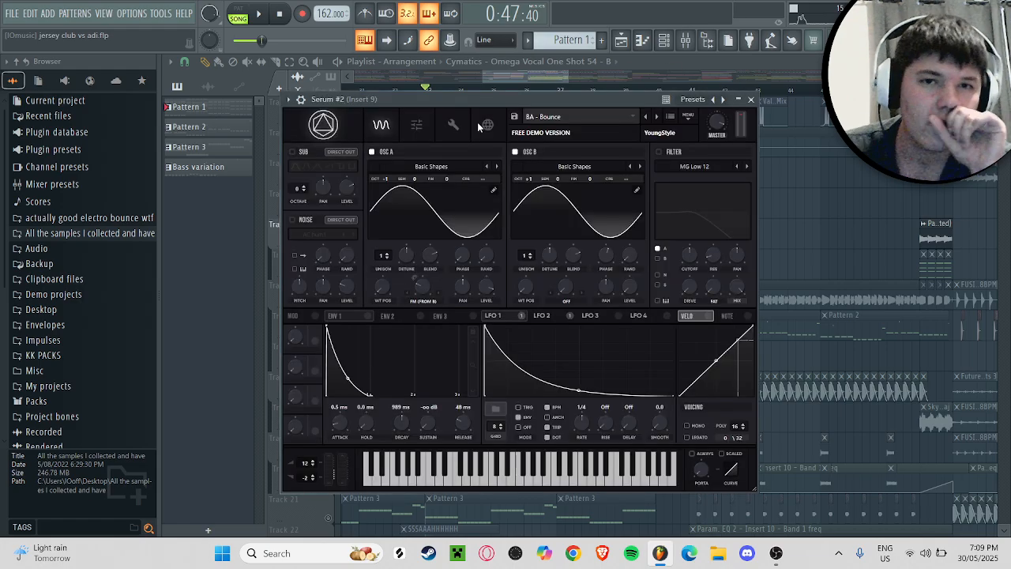
pyautogui.moveTo(487, 99); pyautogui.dragTo(483, 102)
pyautogui.click(747, 103)
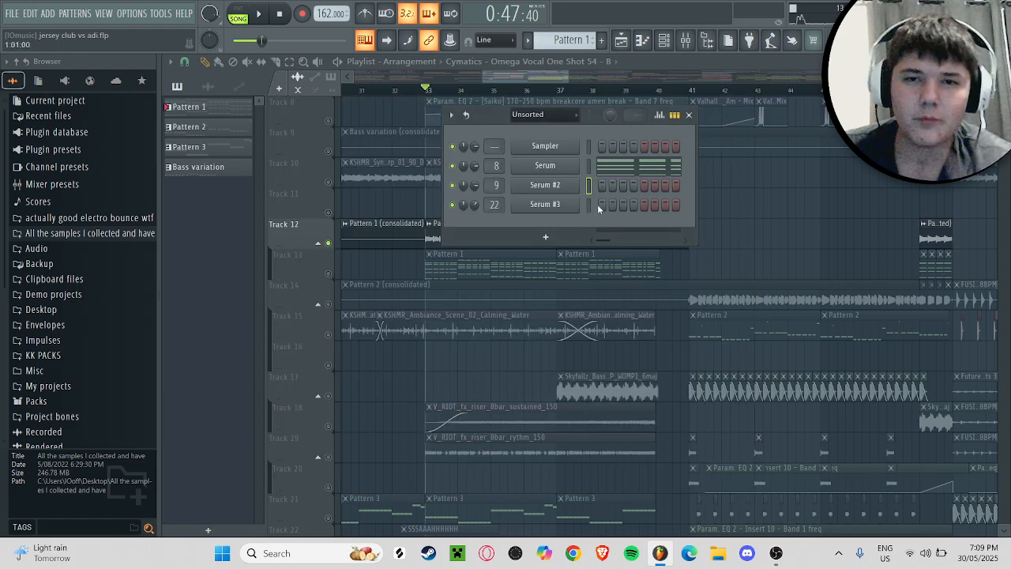
# Step: Open the Serum channel with the MusiCore Chord - Pianify preset, audition a few notes, and close the instrument and channel rack
pyautogui.click(575, 169)
pyautogui.click(519, 475)
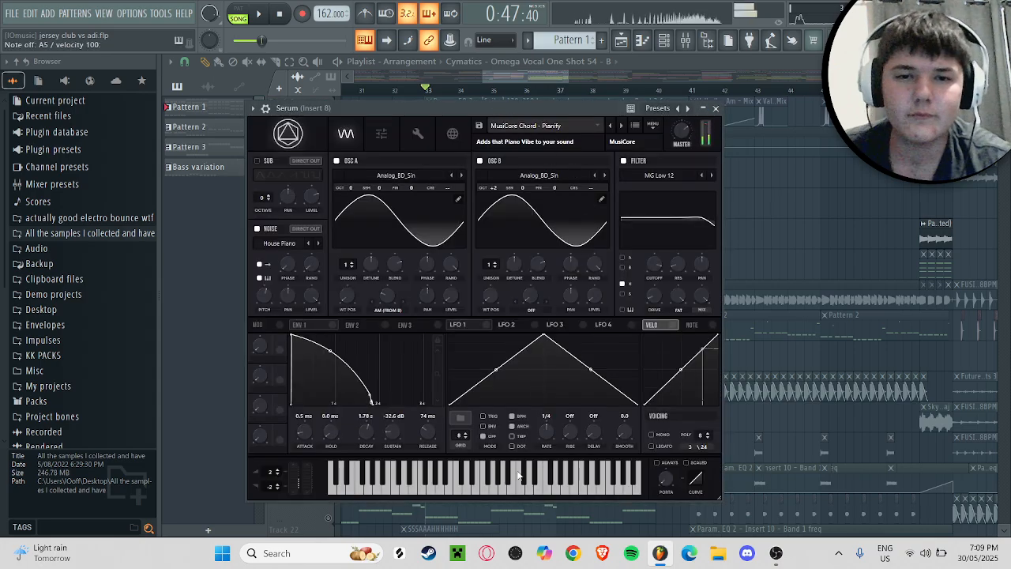
pyautogui.press('m')
pyautogui.press('c')
pyautogui.press('m')
pyautogui.press('c')
pyautogui.press('b')
pyautogui.press('m')
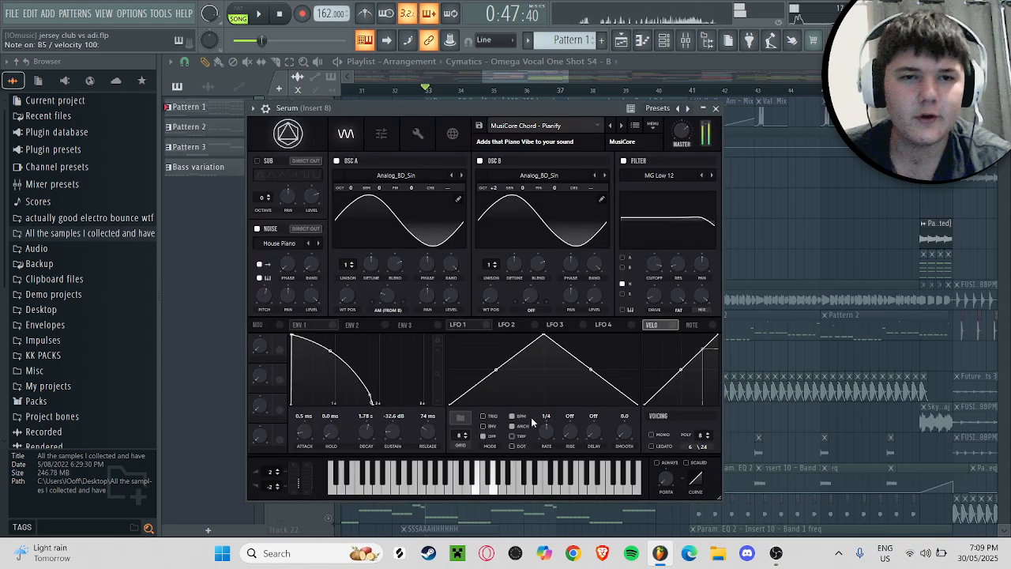
pyautogui.click(716, 109)
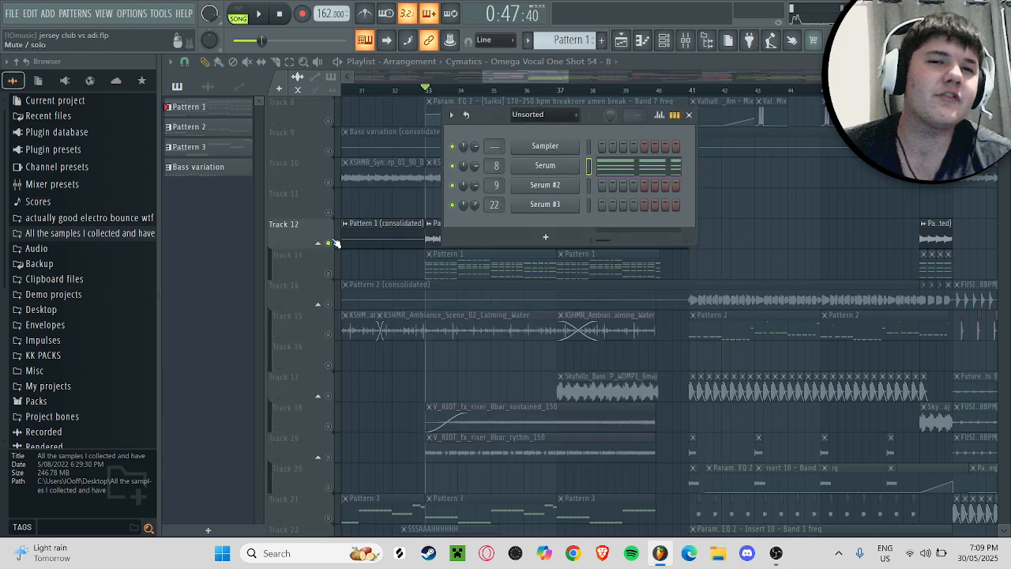
pyautogui.click(689, 115)
# Step: Audition track 12 briefly from bar 33 and switch the solo to the Pattern 1 note clips on track 13
pyautogui.scroll(2, 638, 206)
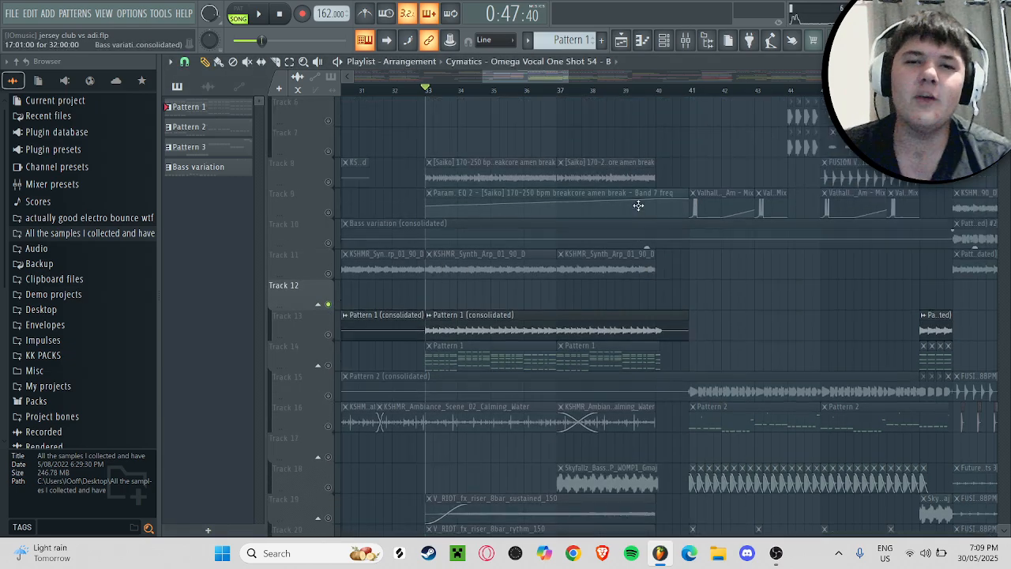
pyautogui.scroll(1, 639, 205)
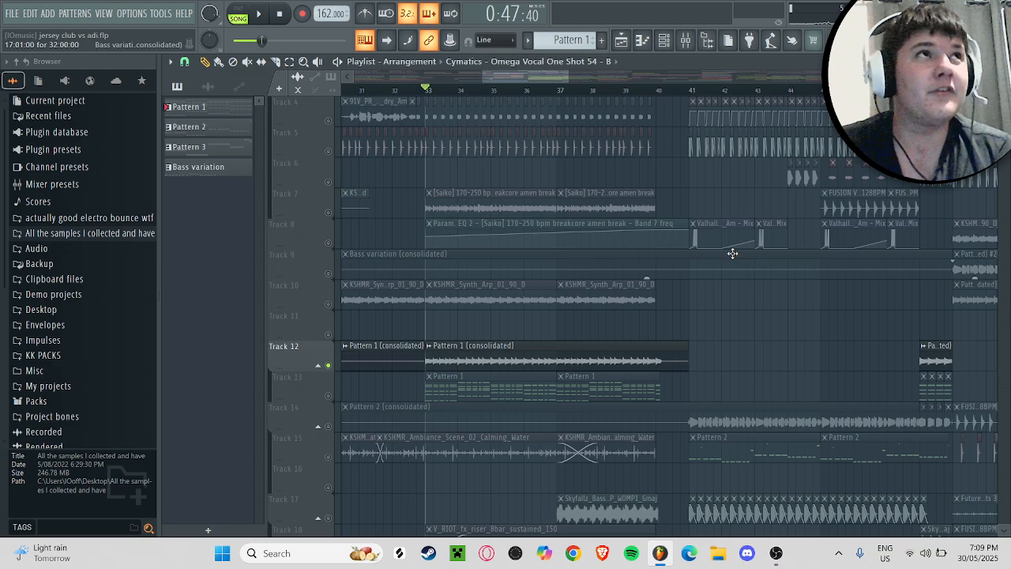
pyautogui.press('space')
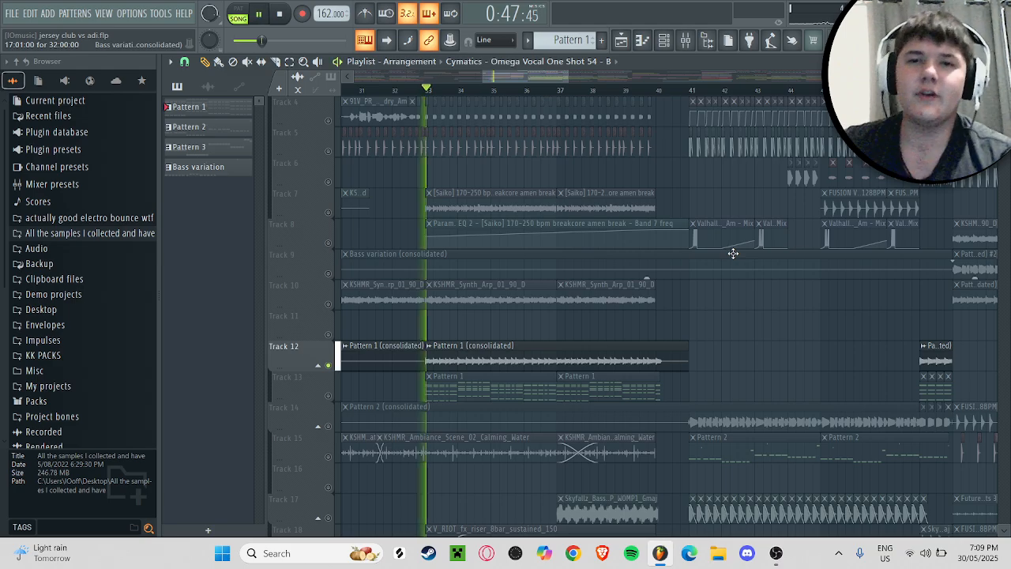
pyautogui.press('space')
pyautogui.scroll(-1, 386, 356)
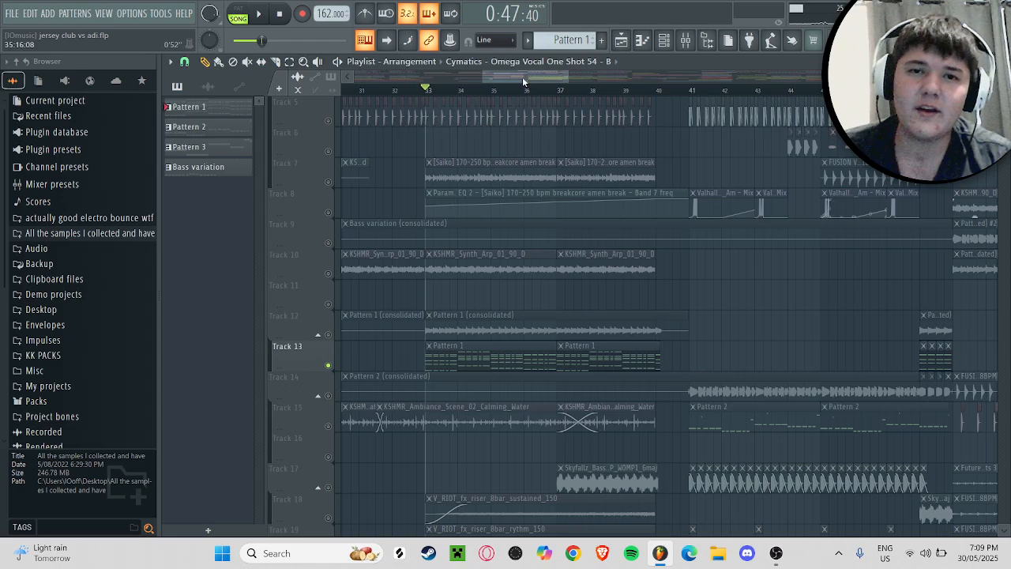
# Step: Solo the vocal hook on track 4 and play it from bar 25
pyautogui.hscroll(-1, 522, 77)
pyautogui.scroll(4, 418, 181)
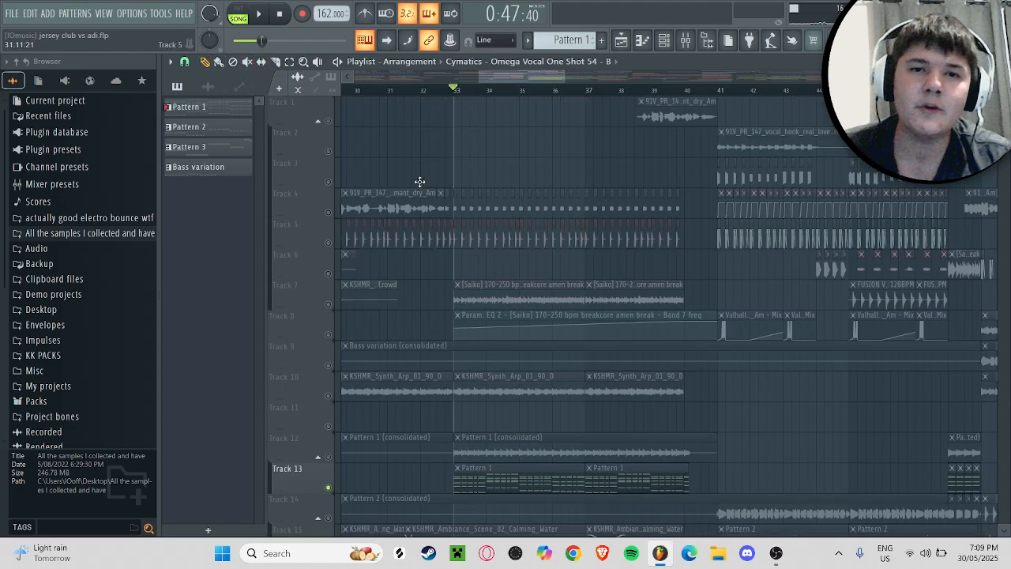
pyautogui.hscroll(-8, 496, 76)
pyautogui.rightClick(330, 210)
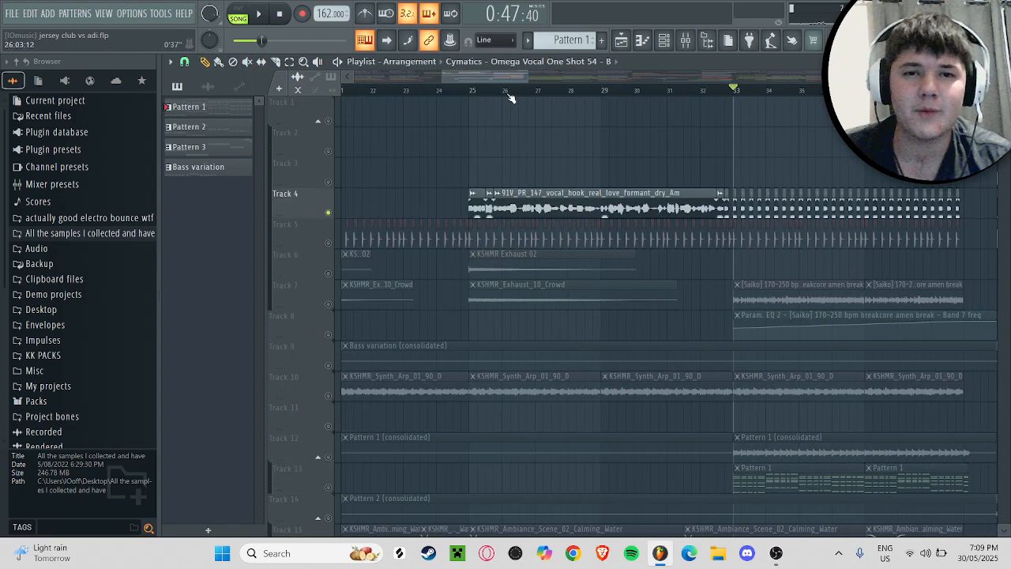
pyautogui.click(475, 94)
pyautogui.press('space')
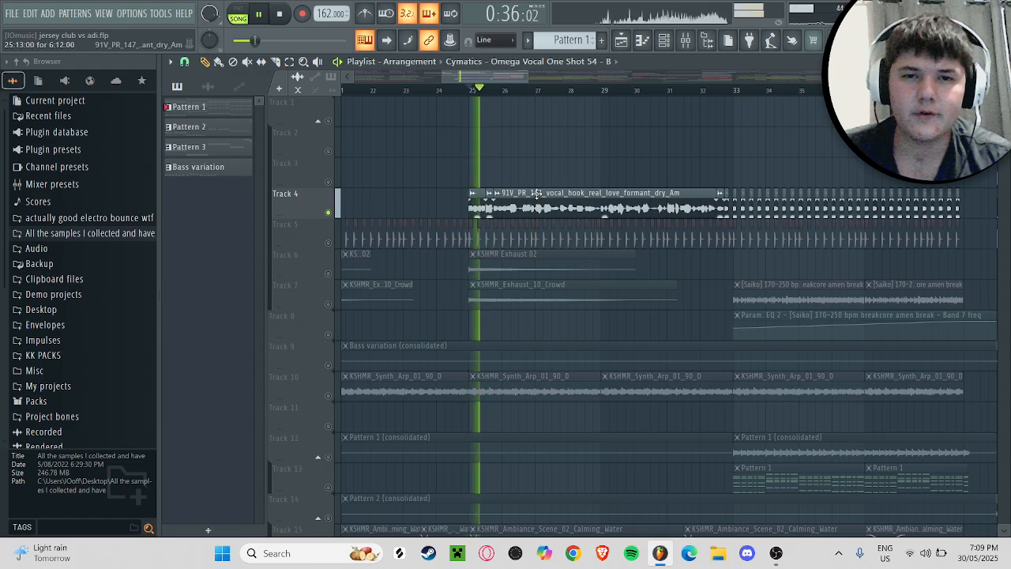
# Step: Check the vocal hook's channel settings and audition the vocal with its mixer insert and effects chain on view
pyautogui.doubleClick(485, 198)
pyautogui.click(546, 129)
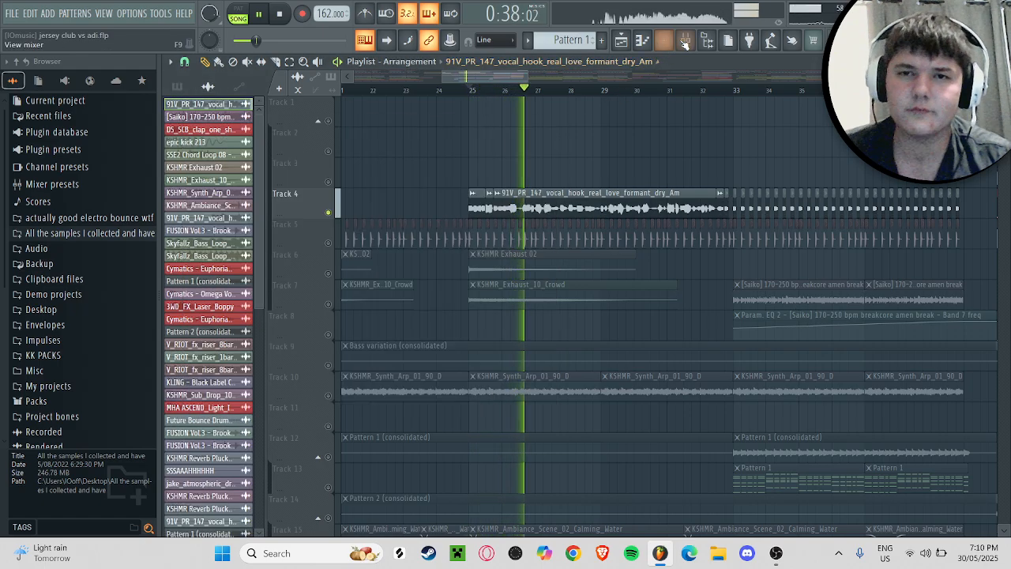
pyautogui.click(663, 40)
pyautogui.press('space')
pyautogui.press('space')
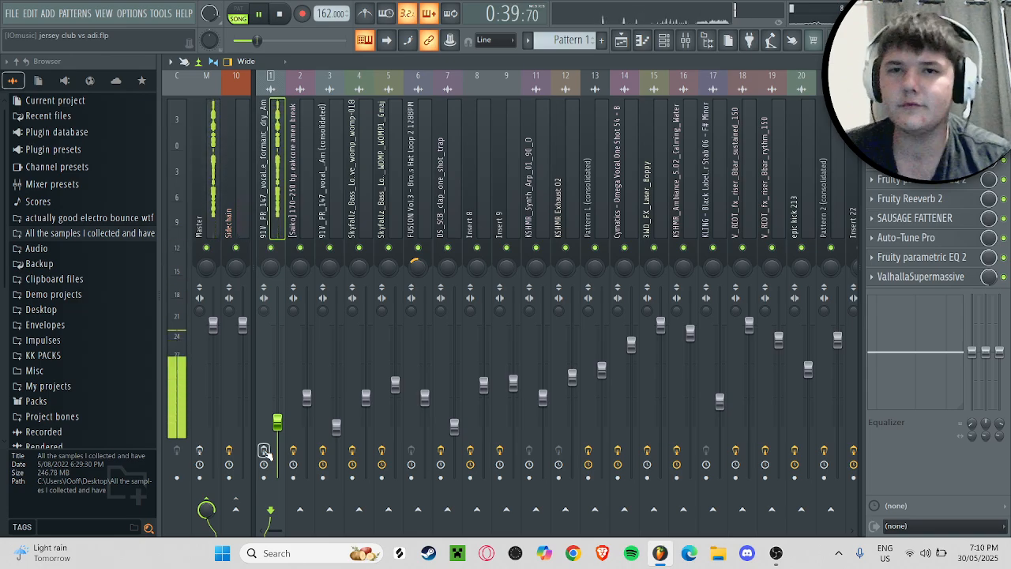
pyautogui.press('space')
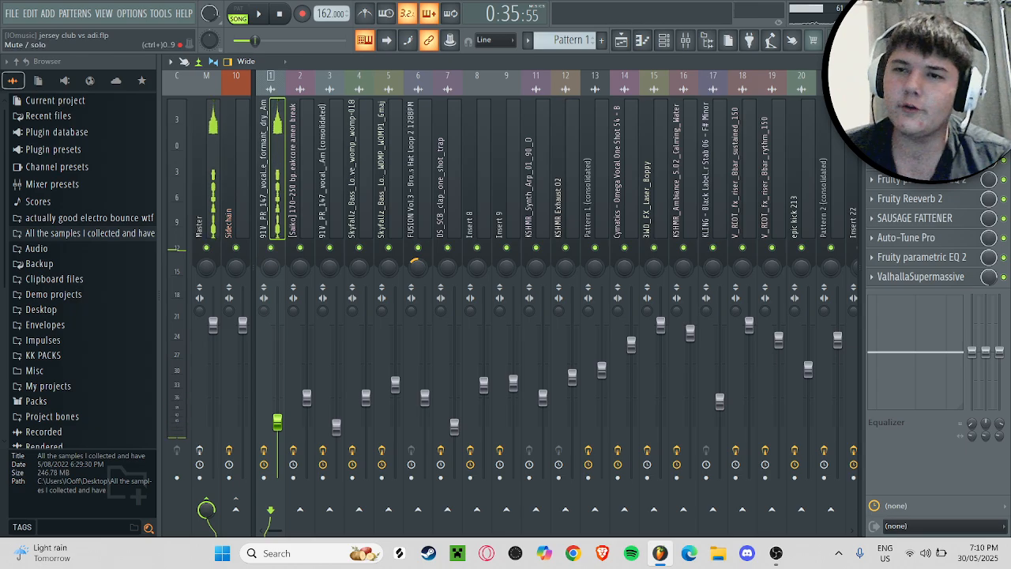
# Step: Disable the vocal insert's effects down to ValhallaSupermassive and audition the dry vocal with kHs Compressor open, closing the compressor at the end
pyautogui.moveTo(1003, 160); pyautogui.dragTo(1004, 276)
pyautogui.click(916, 102)
pyautogui.press('space')
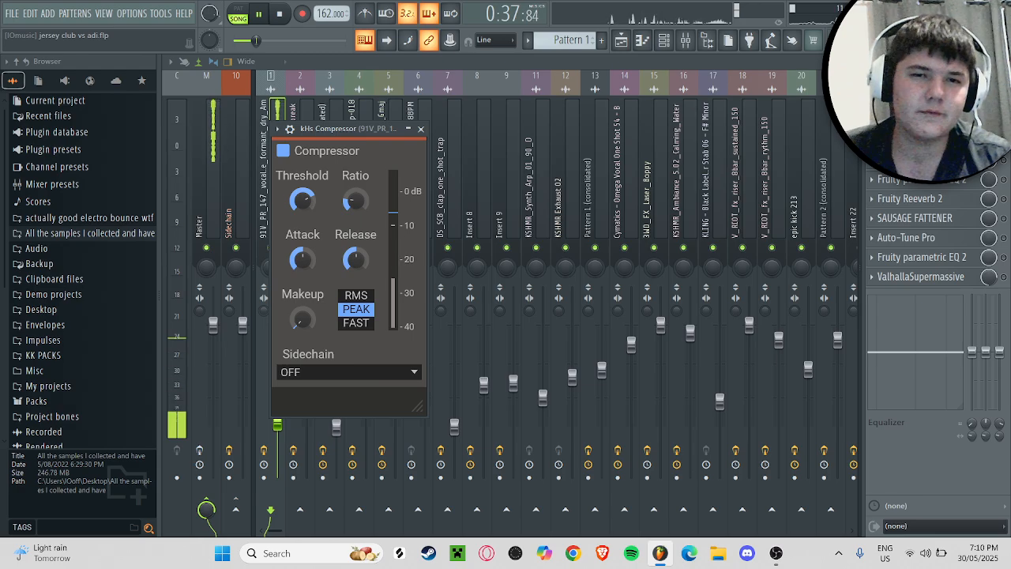
pyautogui.press('space')
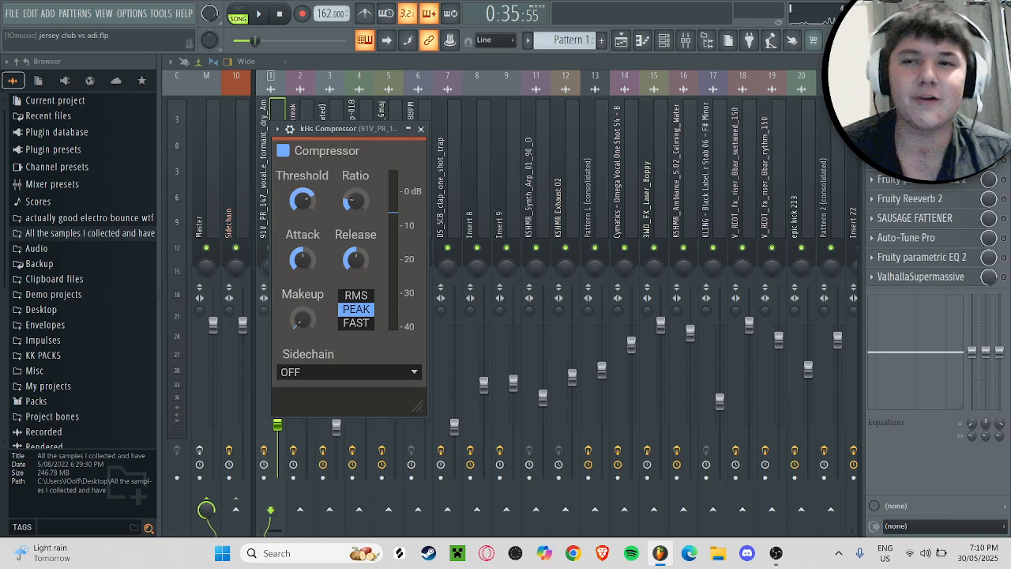
pyautogui.press('space')
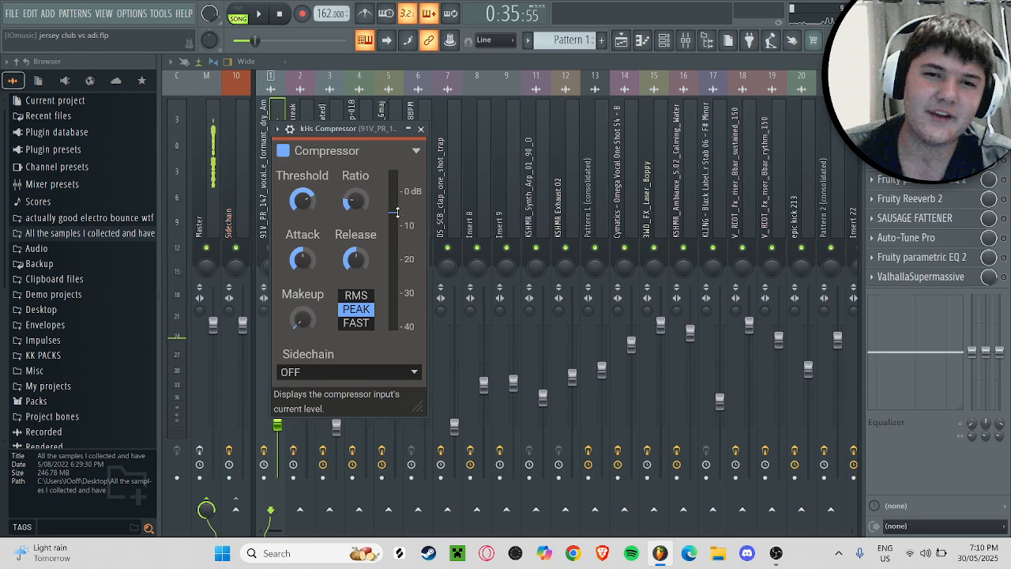
pyautogui.click(421, 130)
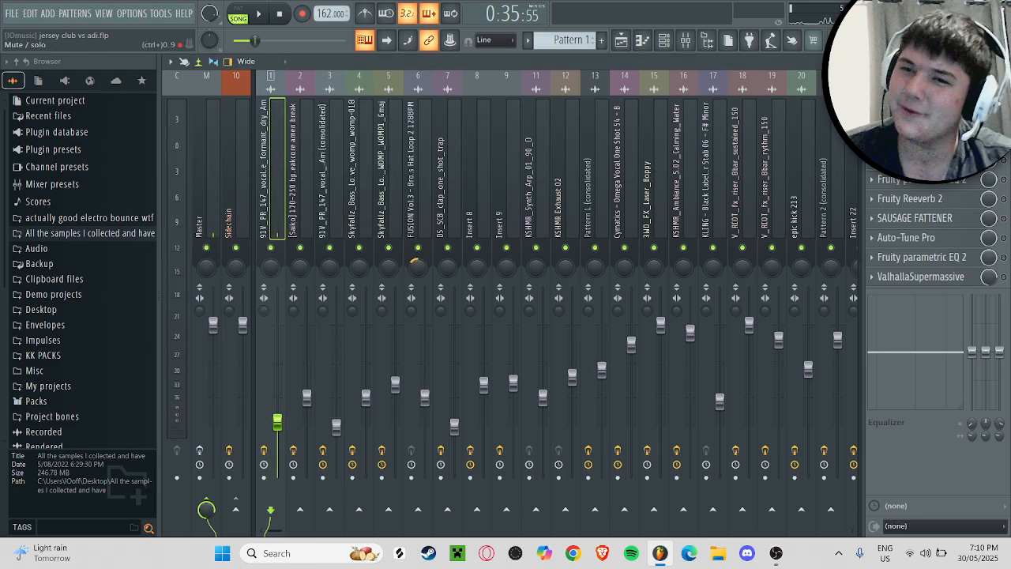
# Step: Review Silk Vocal's settings on the vocal hook's insert, return playback to the song start and close the plugin
pyautogui.click(910, 141)
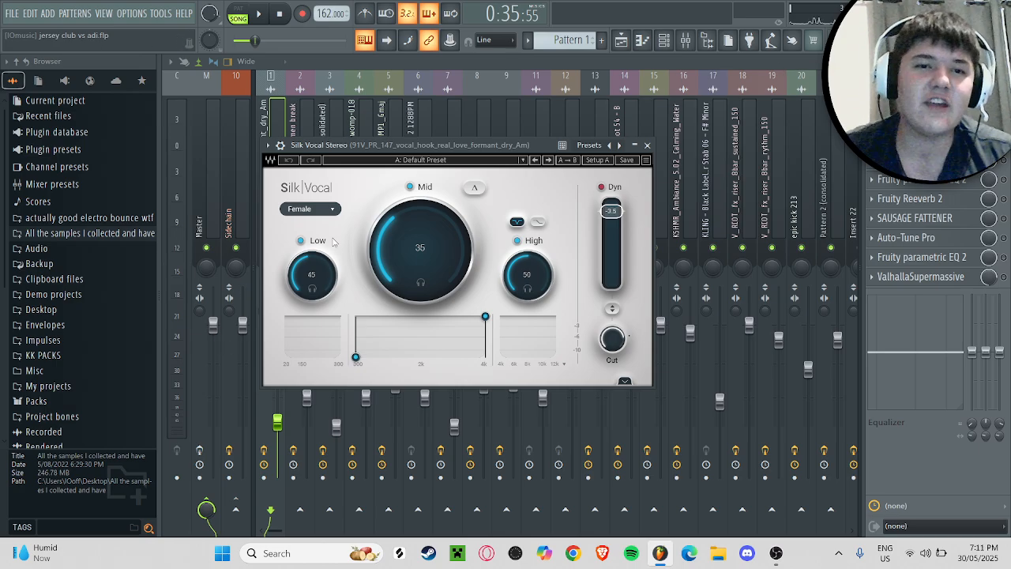
pyautogui.scroll(-1, 326, 211)
pyautogui.scroll(1, 326, 212)
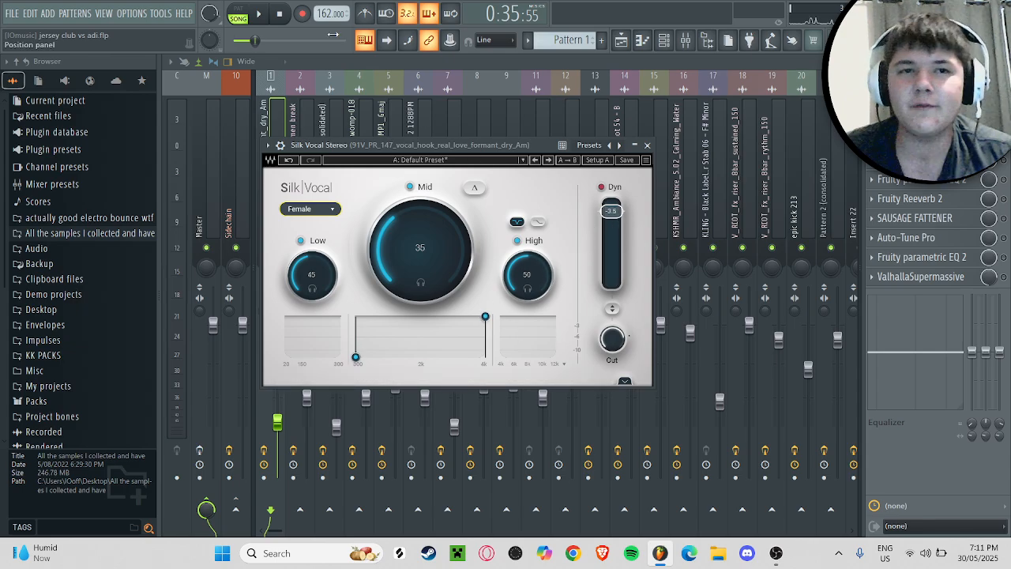
pyautogui.click(279, 14)
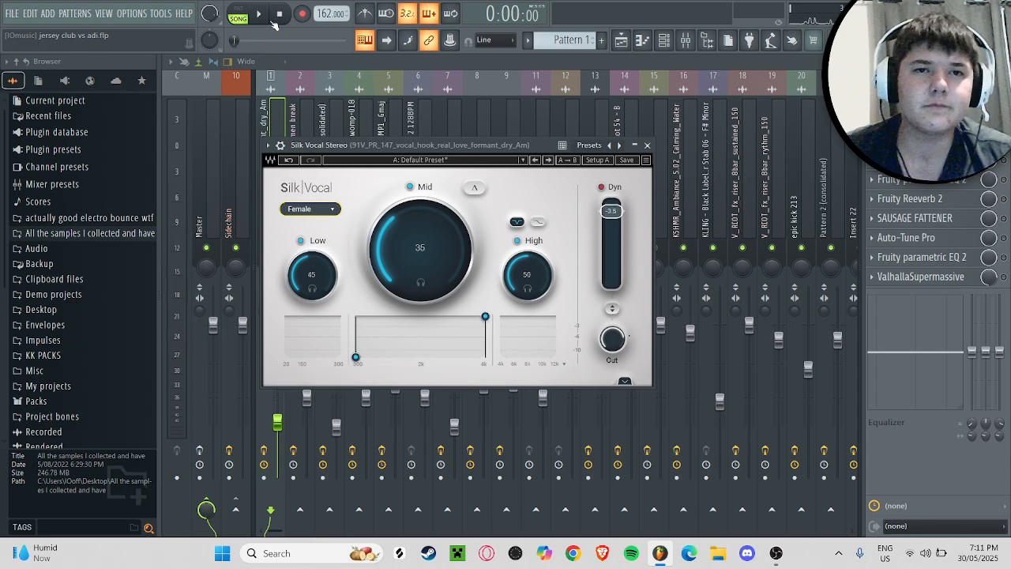
pyautogui.click(259, 14)
pyautogui.click(647, 144)
# Step: Cue playback back to bar 25 in the playlist and audition the vocal with Silk Vocal on view
pyautogui.click(642, 39)
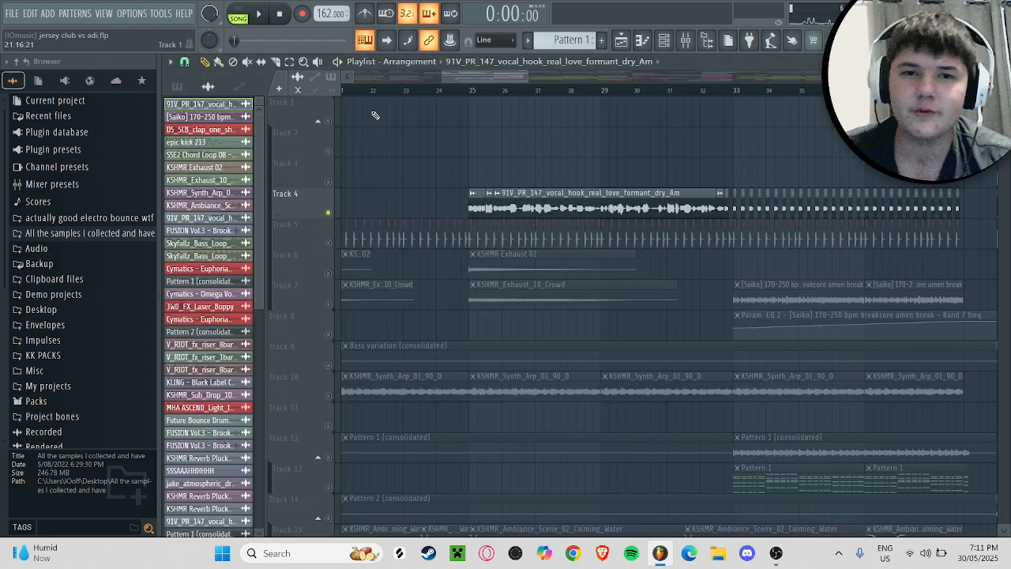
pyautogui.click(685, 40)
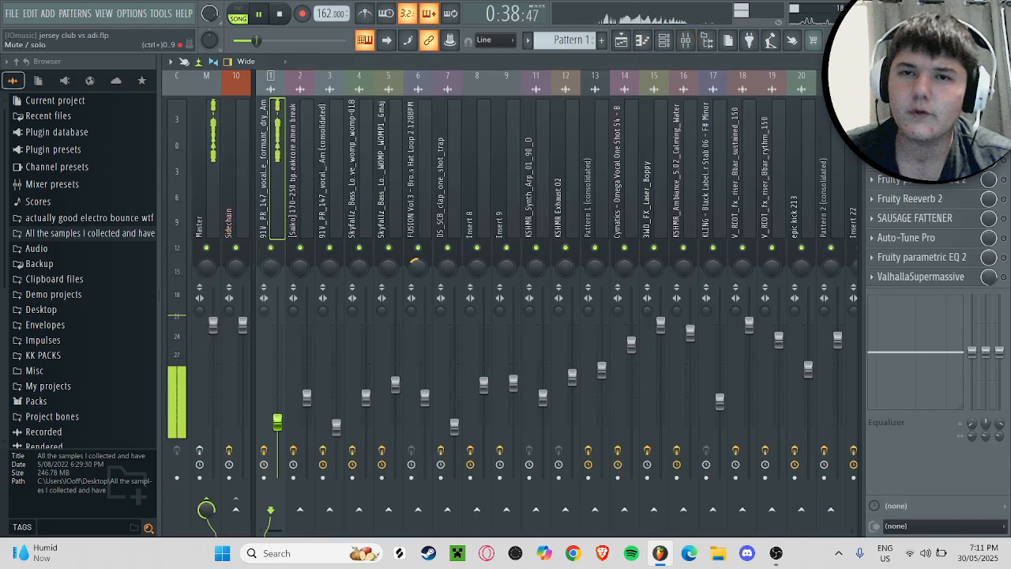
pyautogui.click(916, 121)
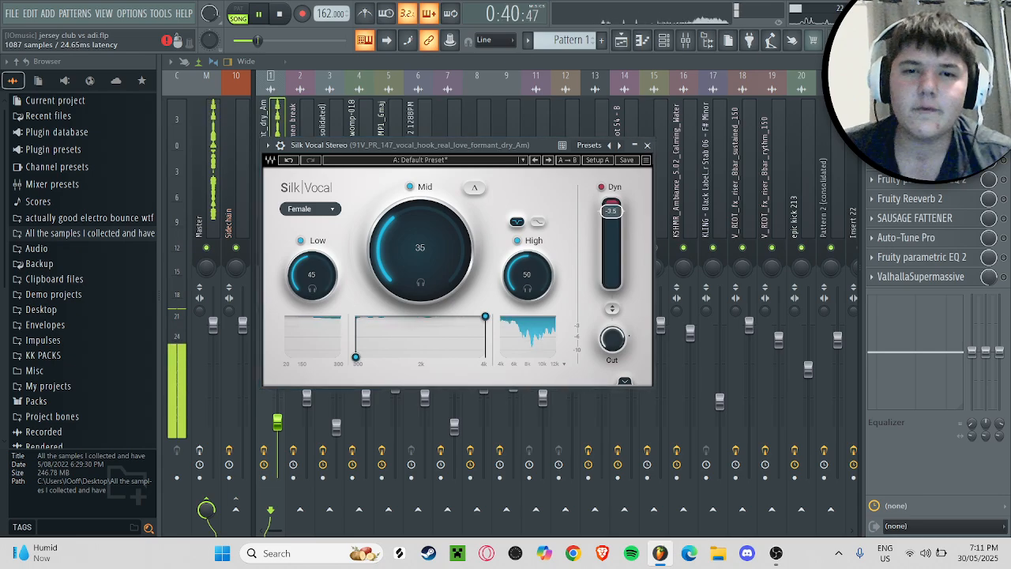
pyautogui.press('space')
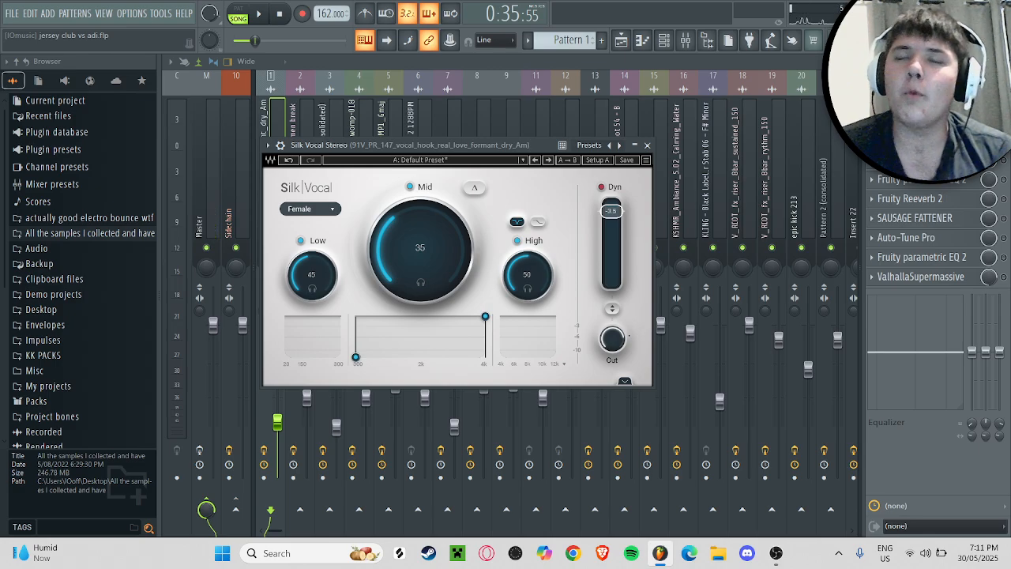
# Step: Replay the vocal from bar 25, reopen Silk Vocal during playback, and close it after stopping
pyautogui.click(647, 145)
pyautogui.press('space')
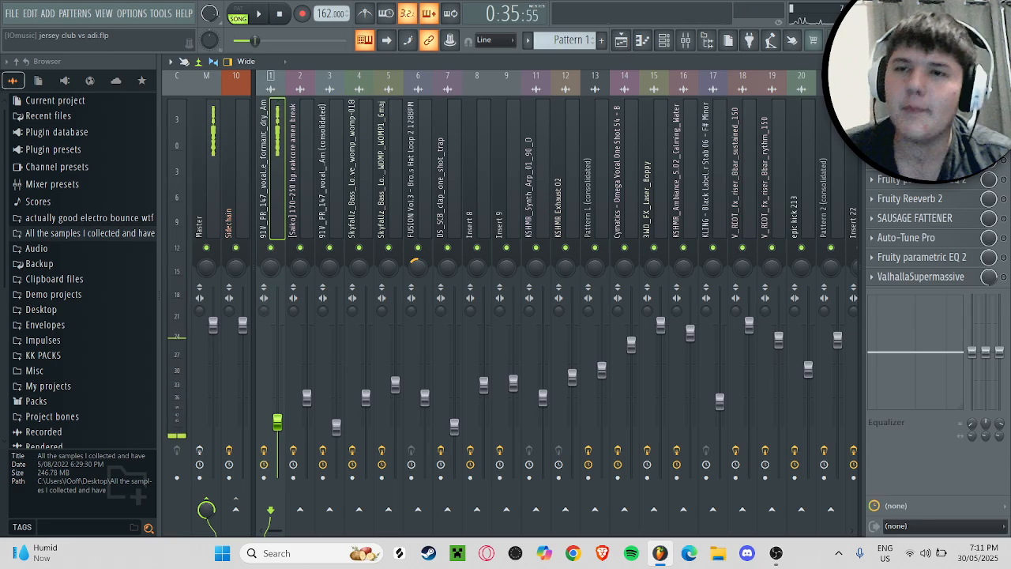
pyautogui.click(909, 140)
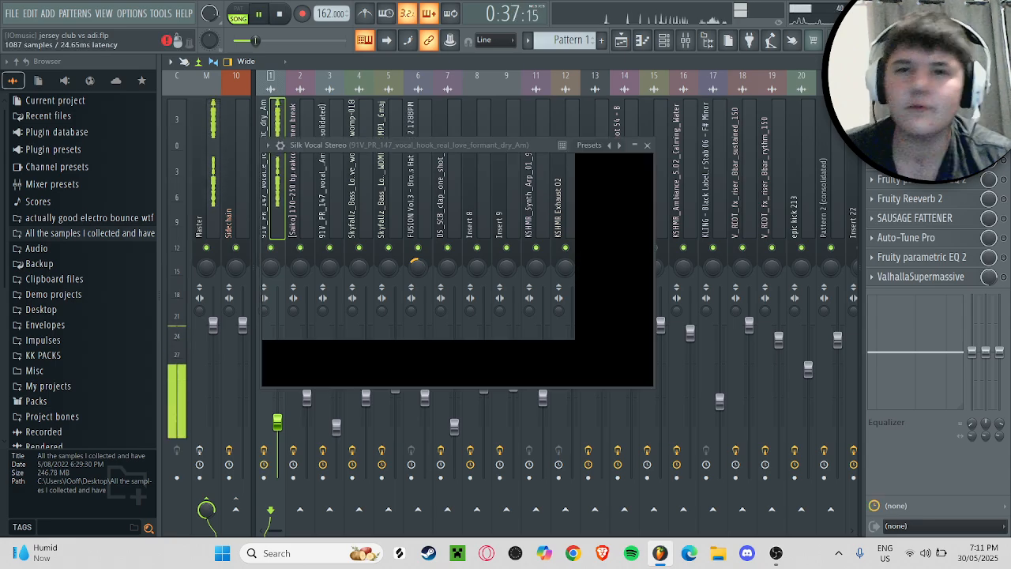
pyautogui.press('space')
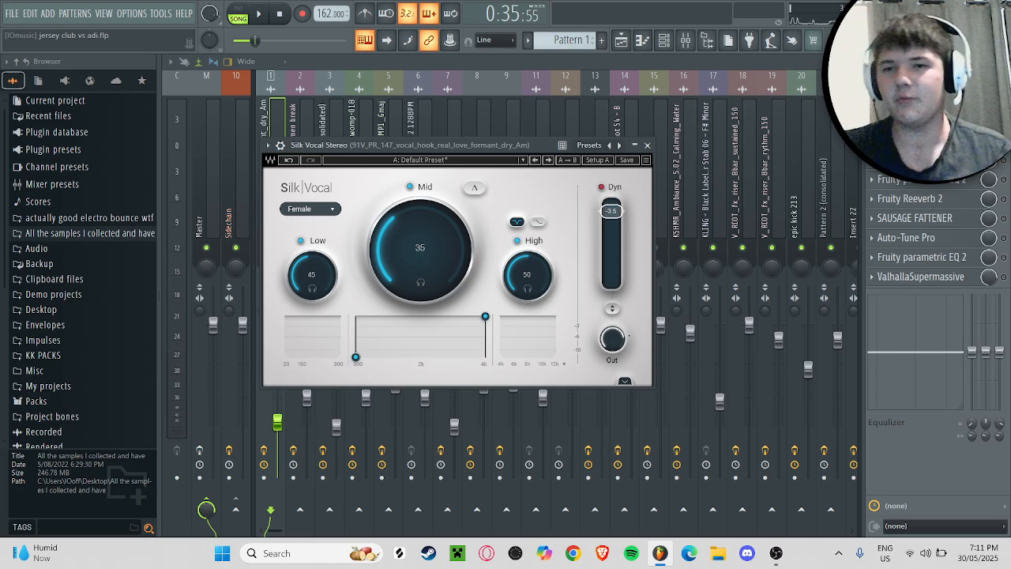
pyautogui.press('Escape')
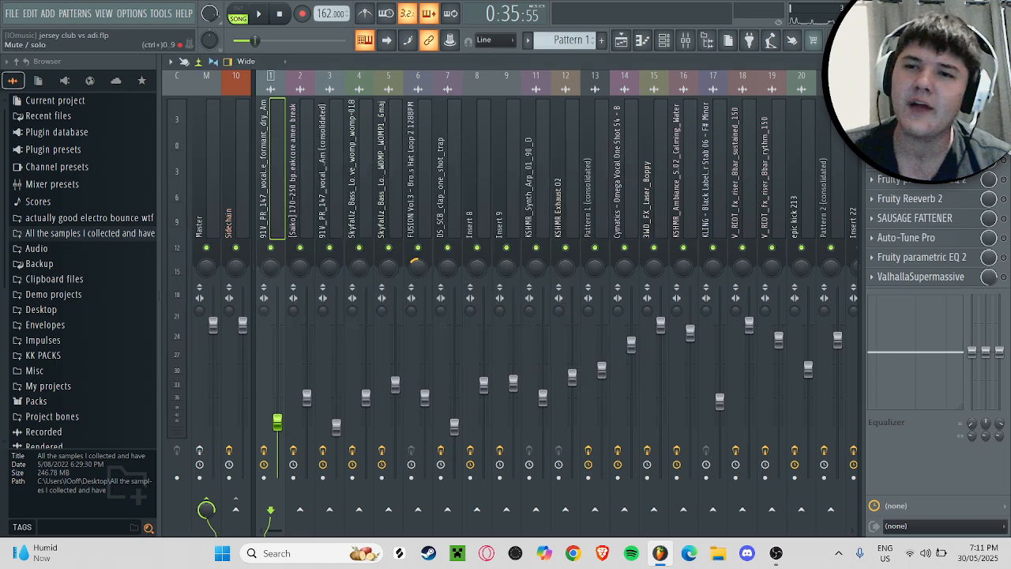
# Step: Audition the vocal from bar 25 with CamelCrusher's British Clean patch on view, closing the plugin at the end
pyautogui.click(917, 141)
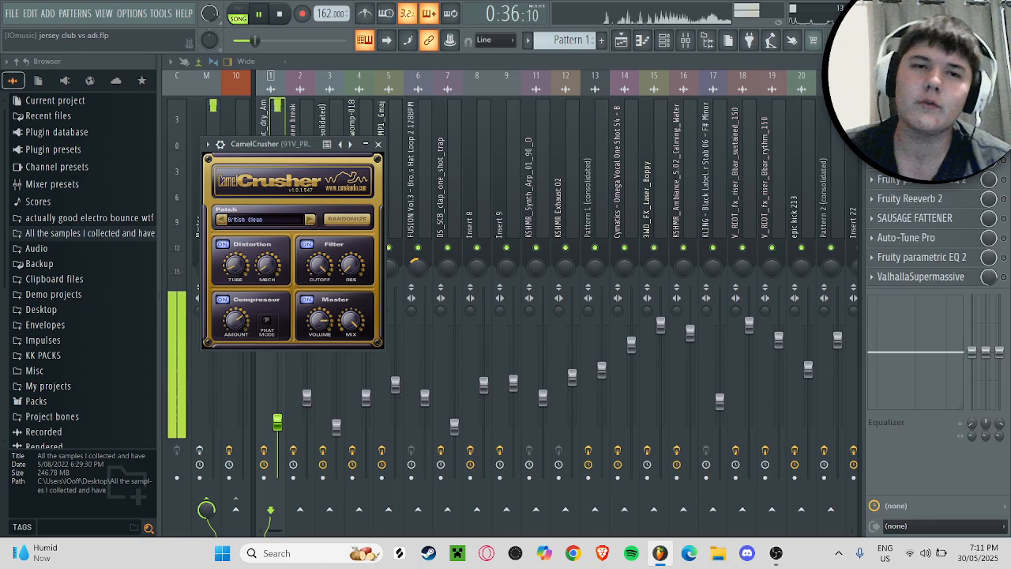
pyautogui.click(916, 140)
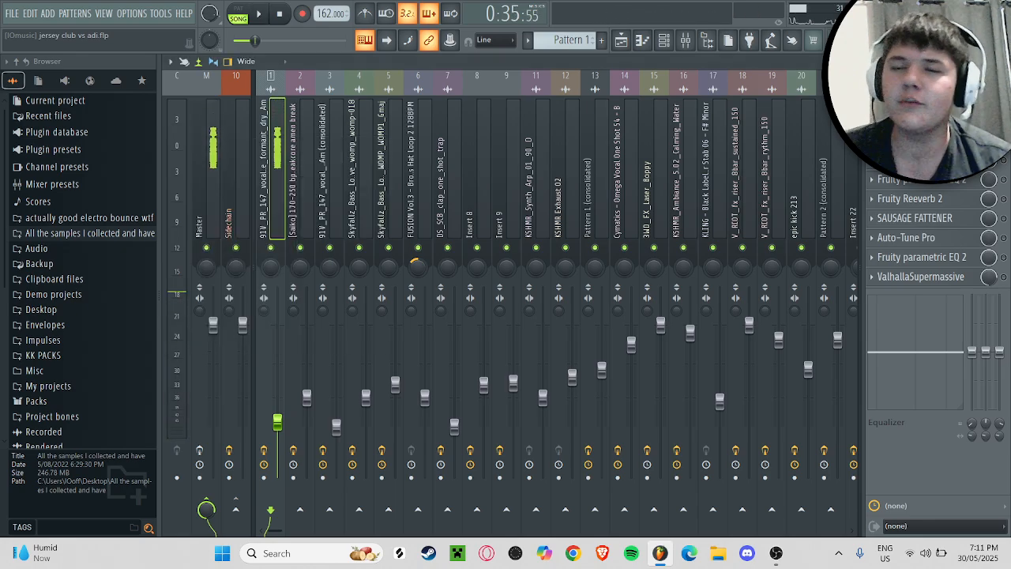
pyautogui.click(917, 140)
pyautogui.click(917, 140)
# Step: Enable OTT in the vocal insert's effects chain and audition the vocal from bar 25 with it
pyautogui.click(917, 159)
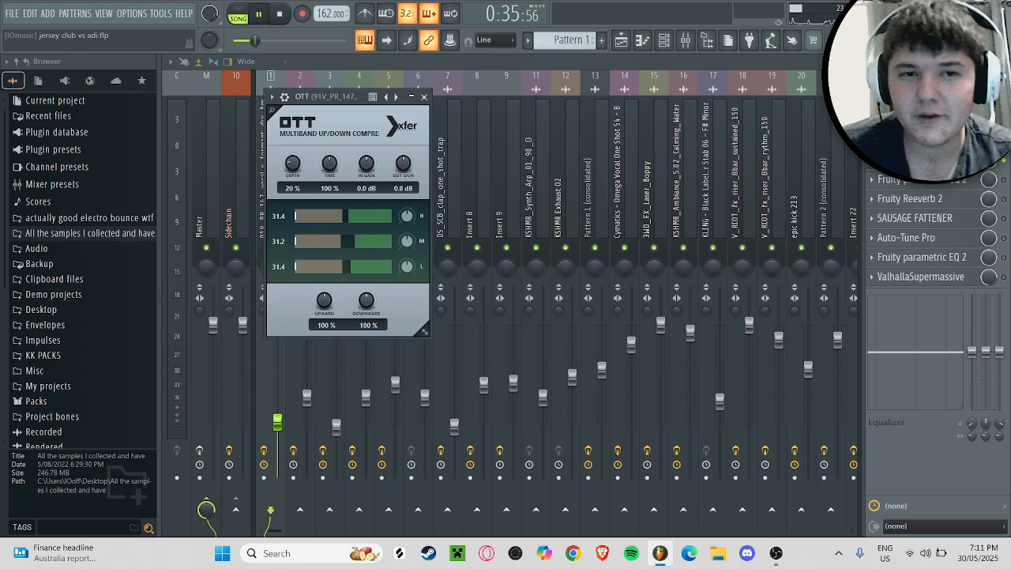
pyautogui.press('space')
pyautogui.press('space')
pyautogui.click(917, 160)
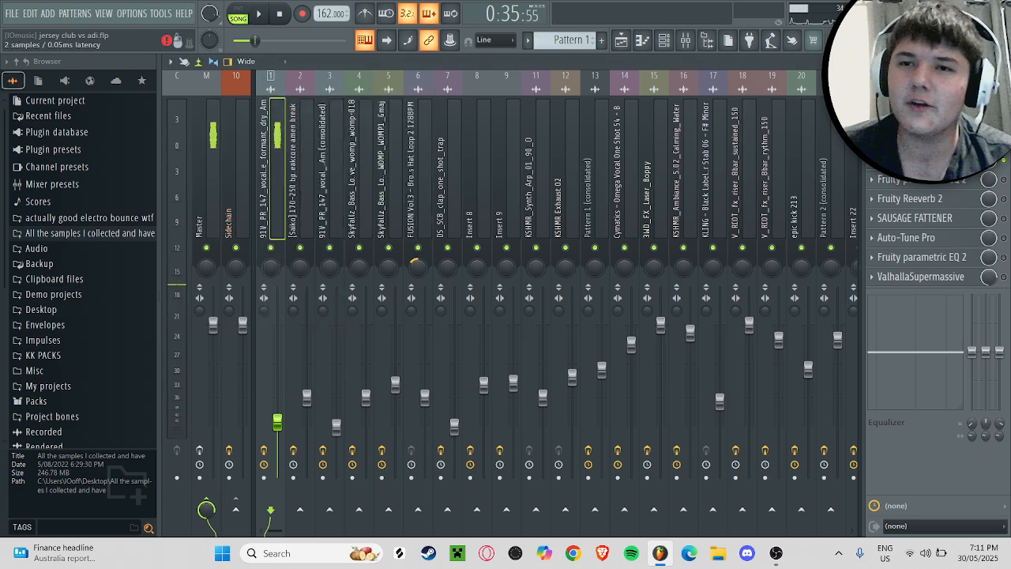
# Step: Examine OTT's depth, time and band settings on the vocal insert, repositioning its window before closing it
pyautogui.click(917, 159)
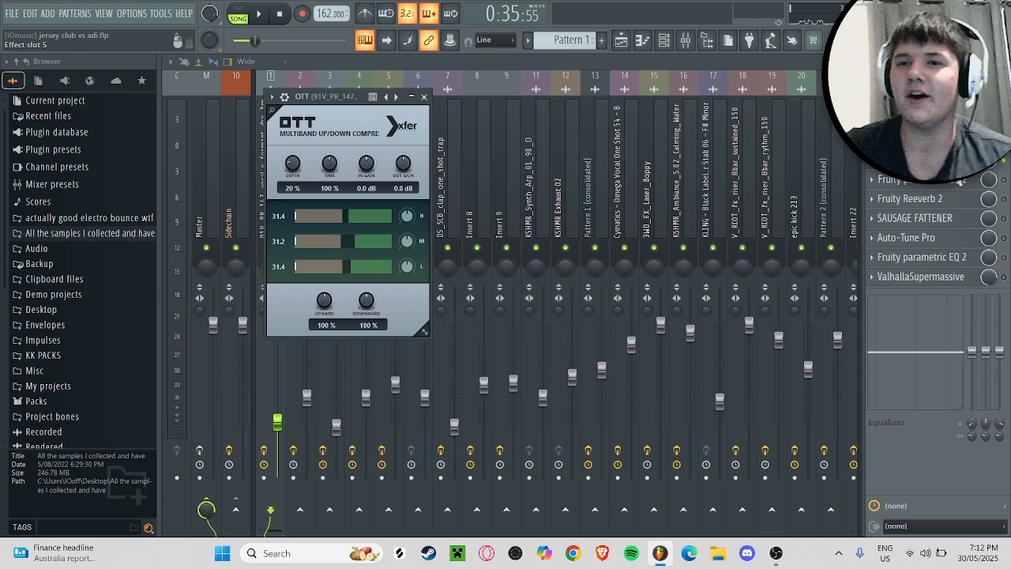
pyautogui.click(940, 160)
pyautogui.click(940, 161)
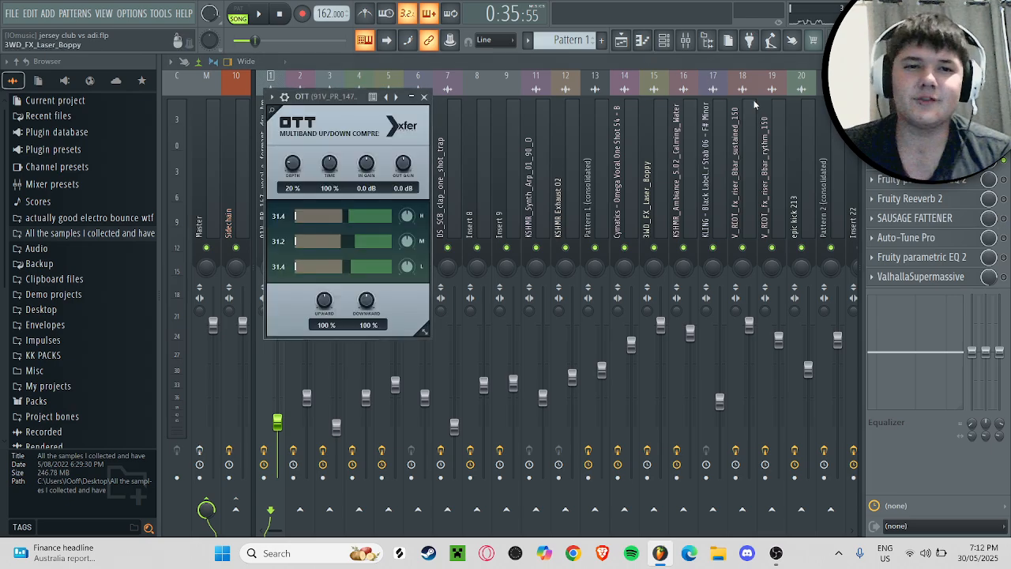
pyautogui.moveTo(344, 98); pyautogui.dragTo(367, 123)
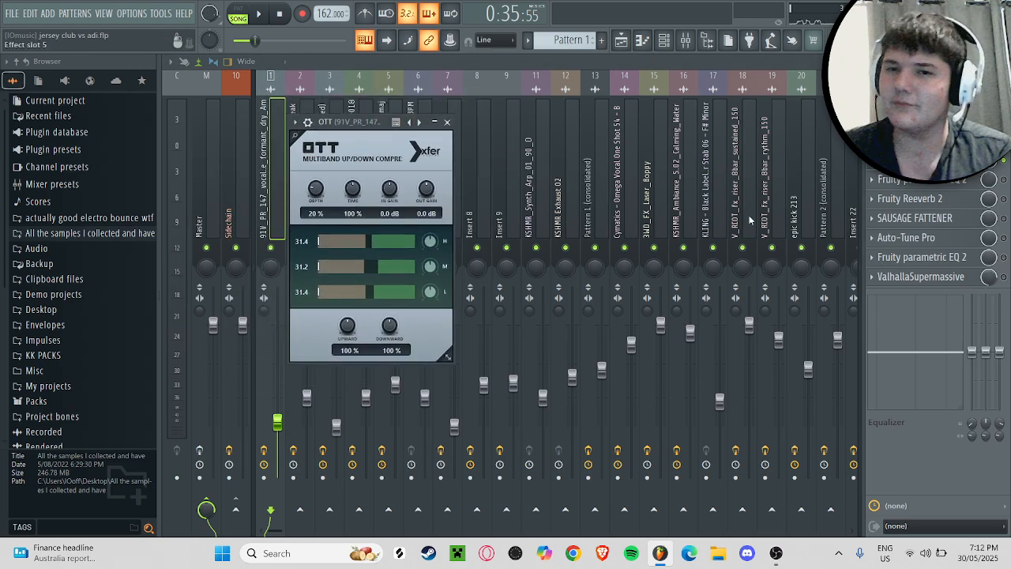
pyautogui.click(940, 161)
# Step: Enable Fruity parametric EQ 2 in effect slot 5 of the vocal insert and audition the vocal with it
pyautogui.click(940, 179)
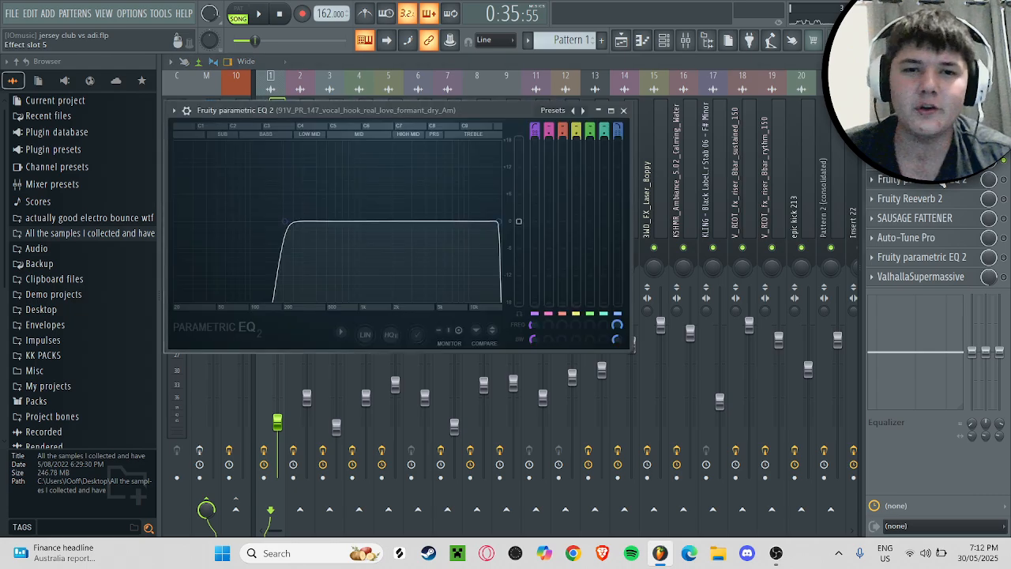
pyautogui.click(1004, 181)
pyautogui.click(959, 182)
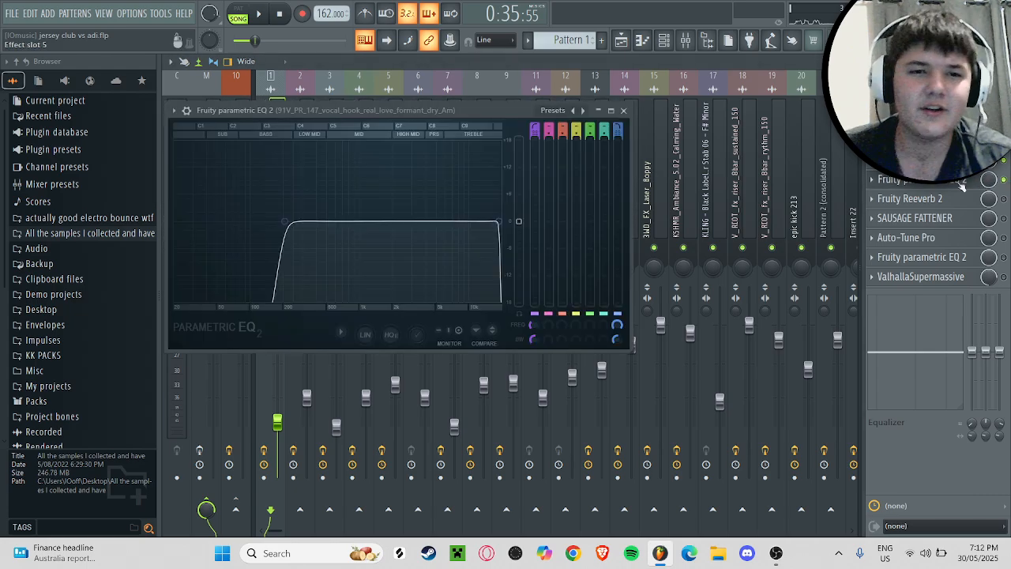
pyautogui.press('space')
pyautogui.click(958, 183)
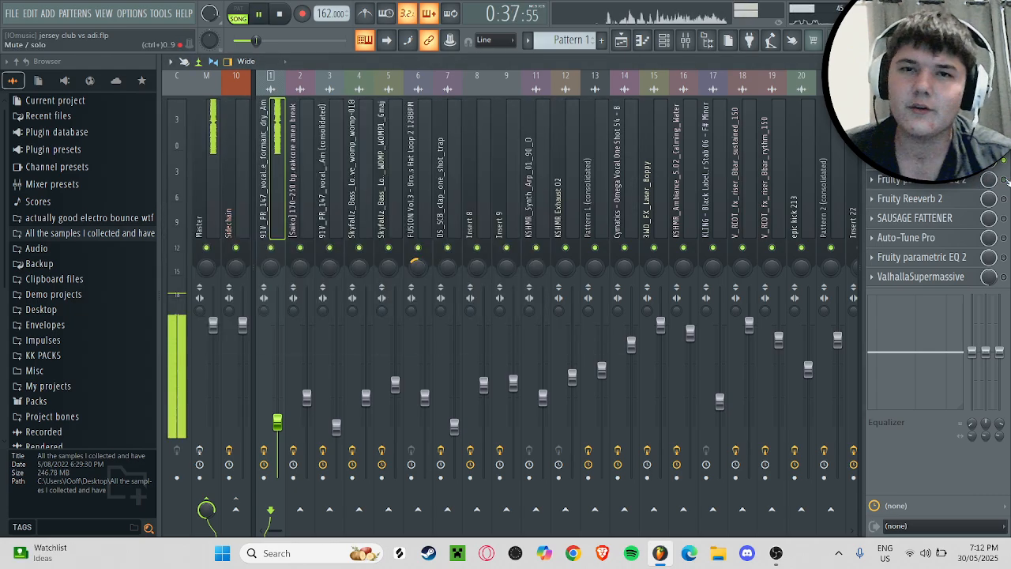
pyautogui.click(958, 182)
pyautogui.press('space')
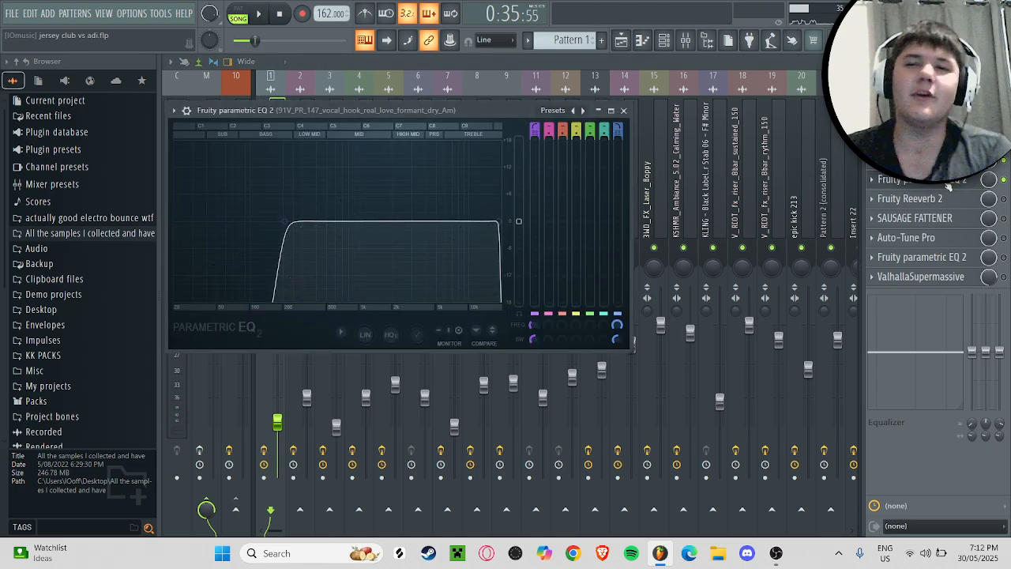
# Step: Examine the filter curve of the vocal insert's slot 5 Fruity parametric EQ 2 and close it
pyautogui.click(951, 183)
pyautogui.click(940, 182)
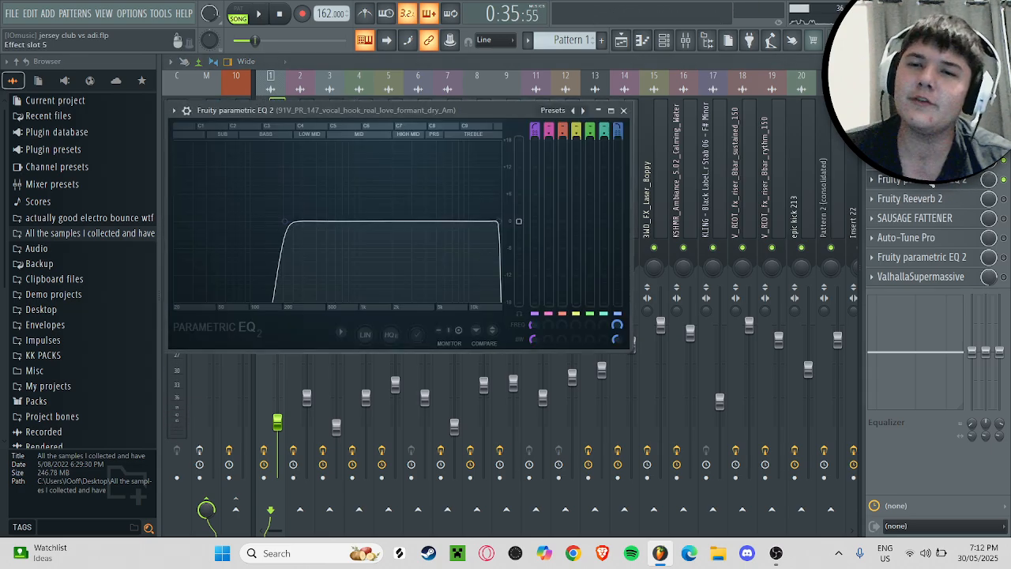
pyautogui.click(934, 182)
pyautogui.click(932, 183)
pyautogui.click(932, 182)
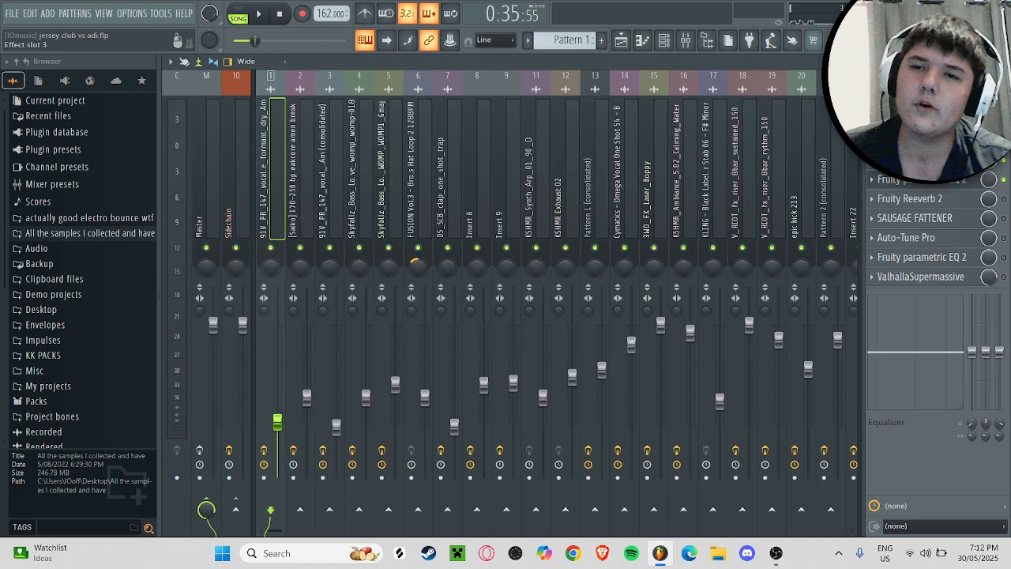
pyautogui.click(920, 183)
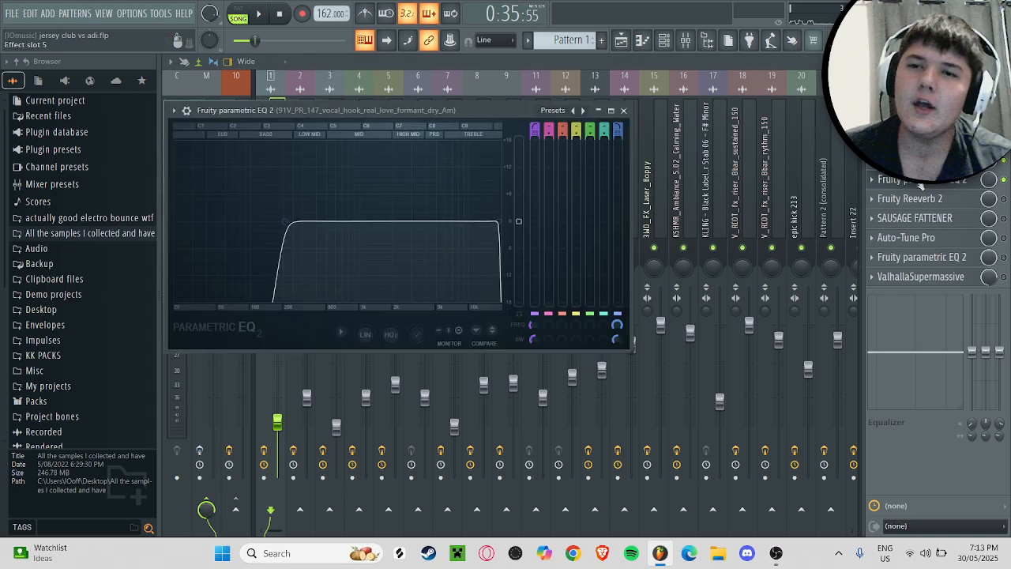
pyautogui.click(920, 183)
# Step: Recap the vocal's processing by viewing CamelCrusher, OTT and Fruity parametric EQ 2 one after another
pyautogui.click(916, 141)
pyautogui.click(916, 141)
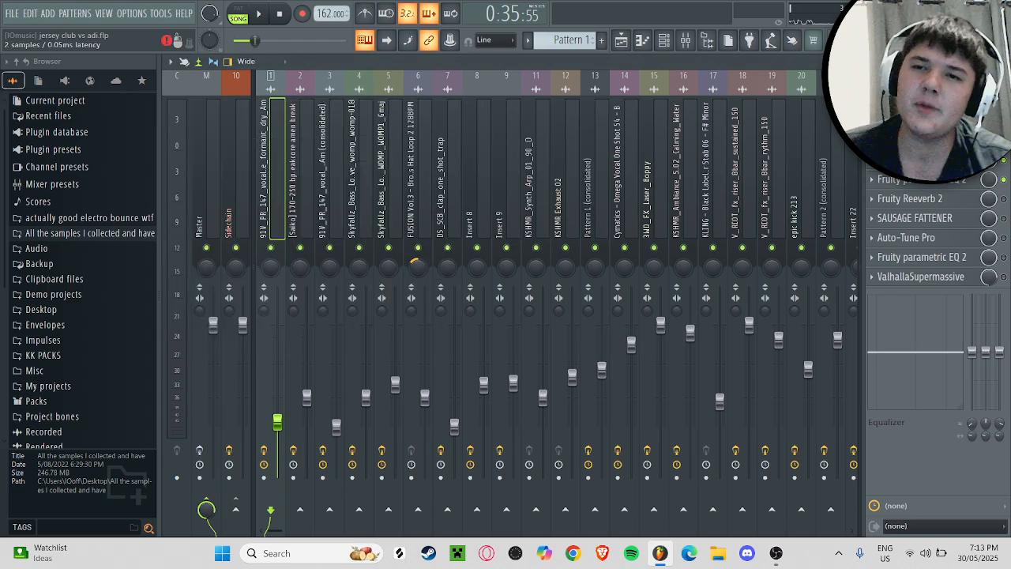
pyautogui.click(917, 160)
pyautogui.click(917, 159)
pyautogui.click(917, 140)
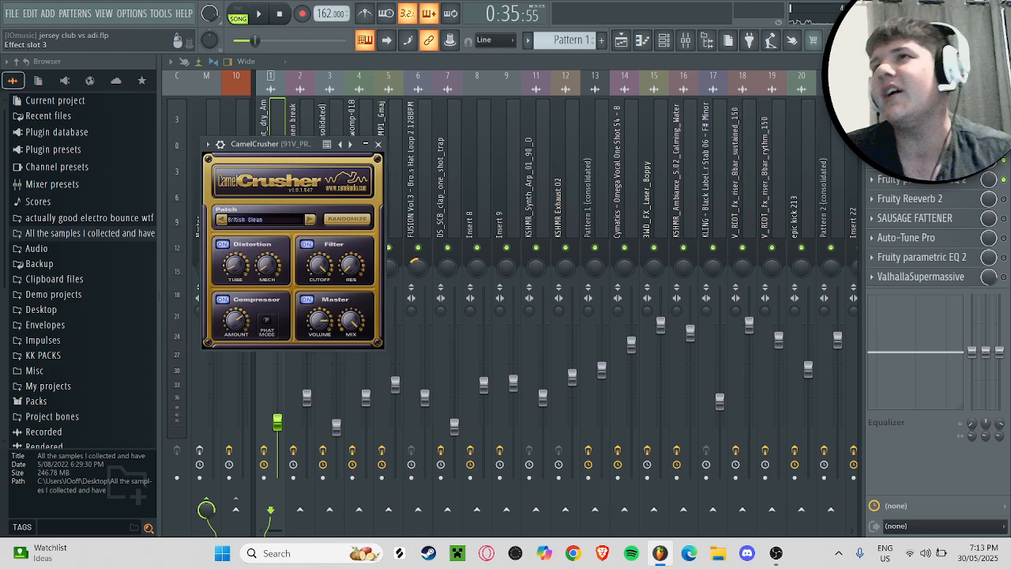
pyautogui.click(917, 141)
pyautogui.click(917, 140)
pyautogui.click(916, 160)
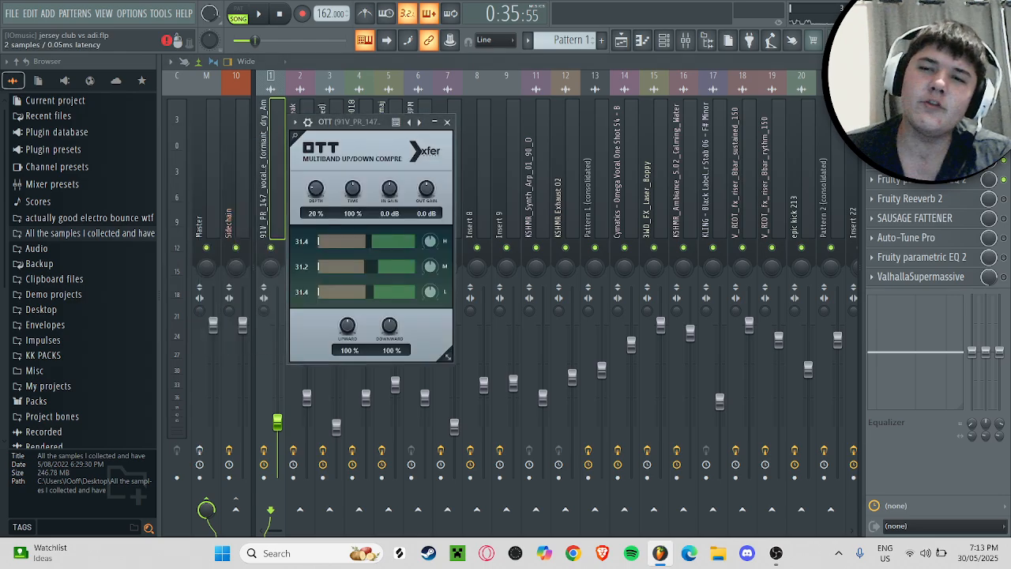
pyautogui.click(917, 159)
pyautogui.click(898, 181)
pyautogui.click(898, 181)
pyautogui.click(897, 181)
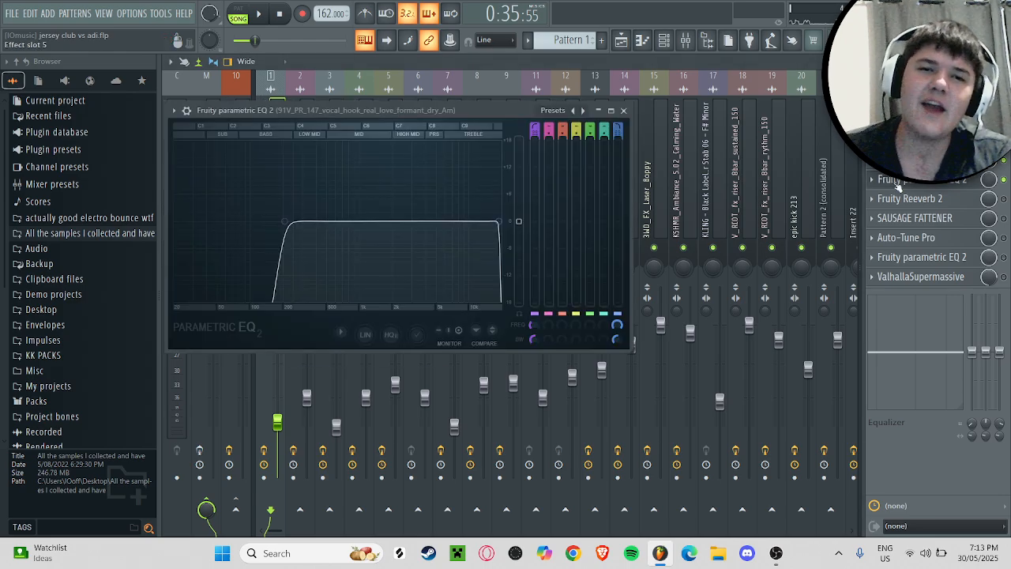
pyautogui.click(897, 181)
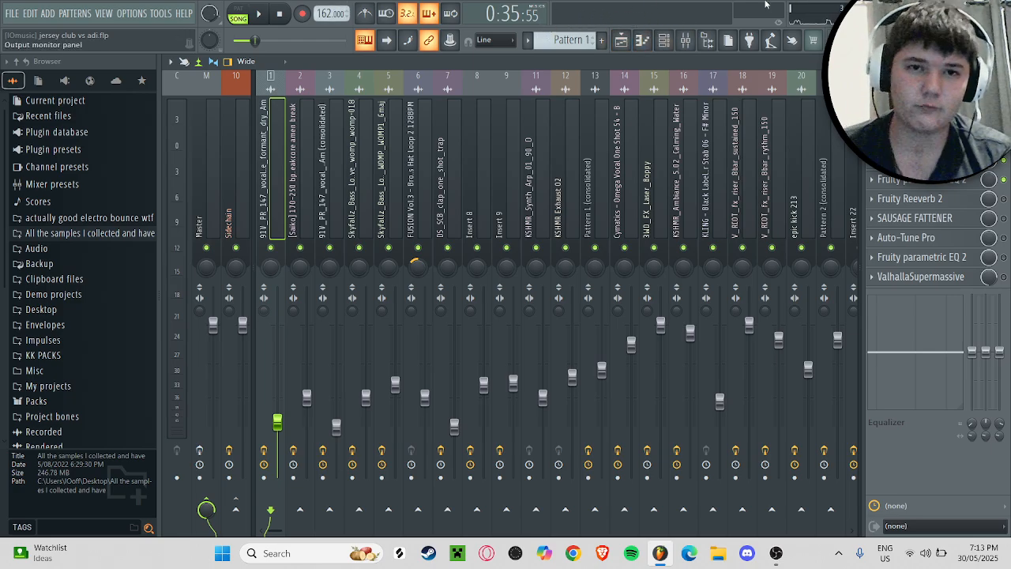
# Step: Check CamelCrusher once more, audition the processed vocal from bar 25 and reopen the slot 5 Fruity parametric EQ 2
pyautogui.click(916, 141)
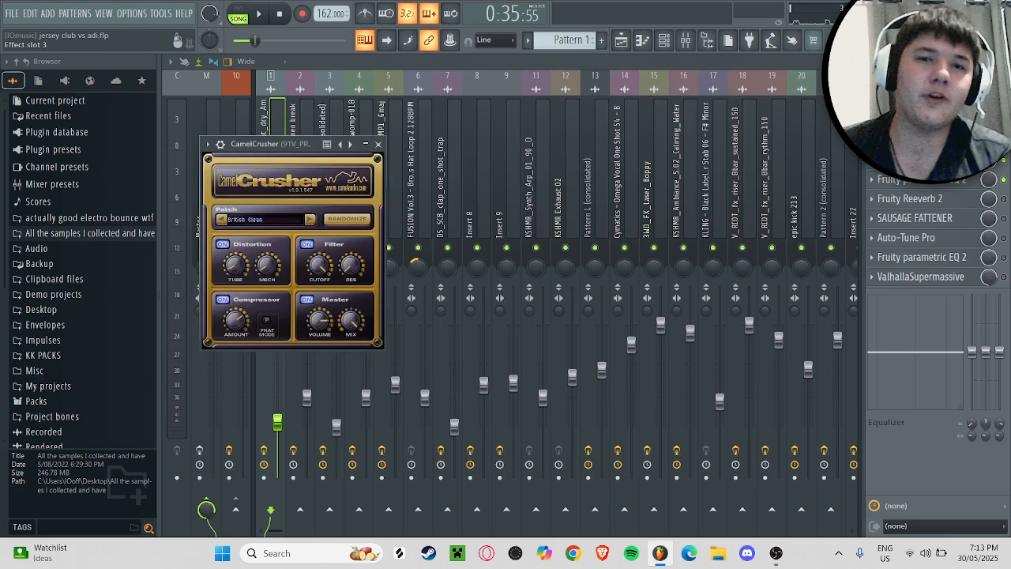
pyautogui.click(916, 141)
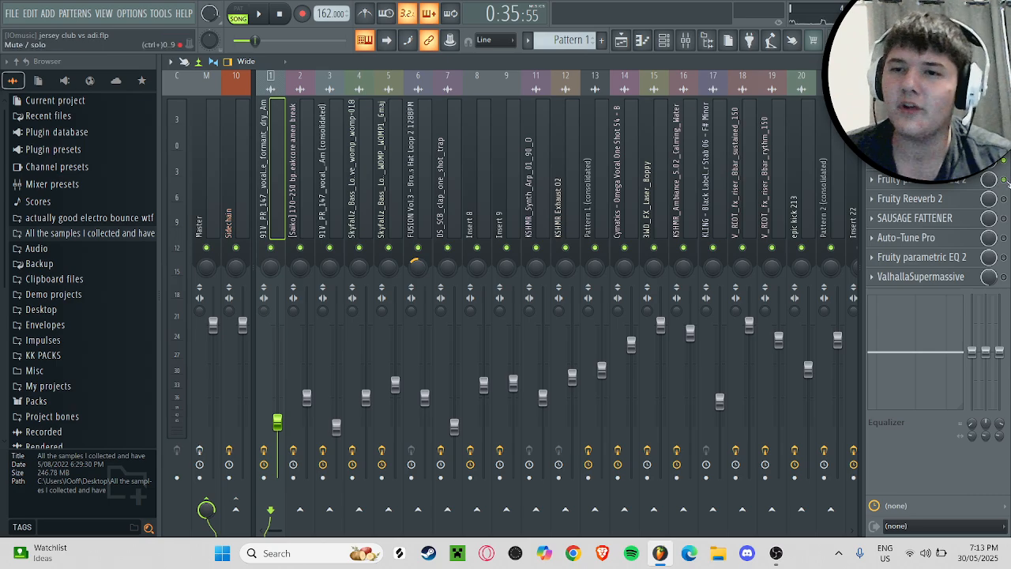
pyautogui.press('space')
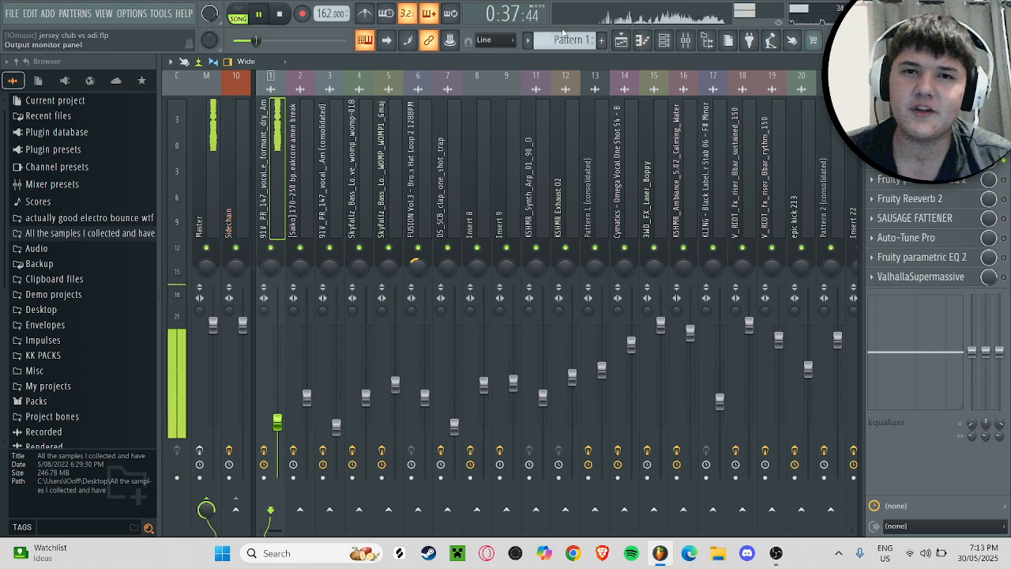
pyautogui.press('space')
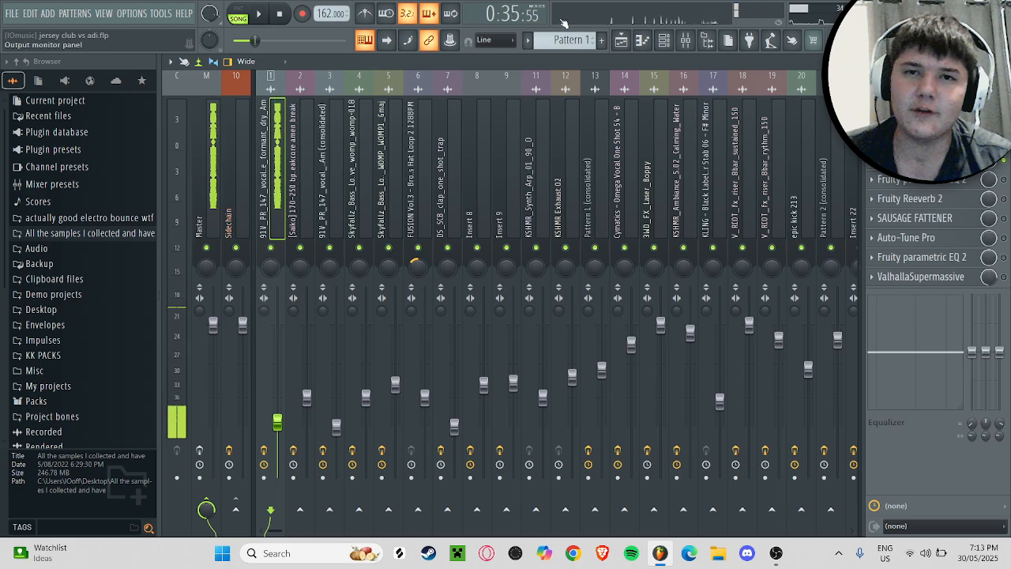
pyautogui.click(933, 181)
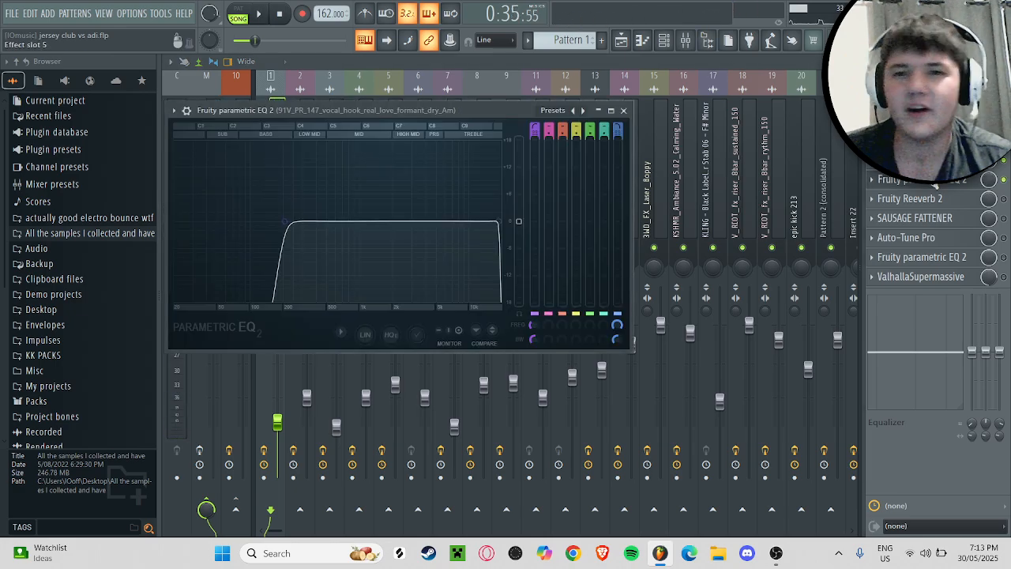
# Step: Audition the vocal with the slot 5 Fruity parametric EQ 2 in view, close the equalizer and stop playback
pyautogui.press('space')
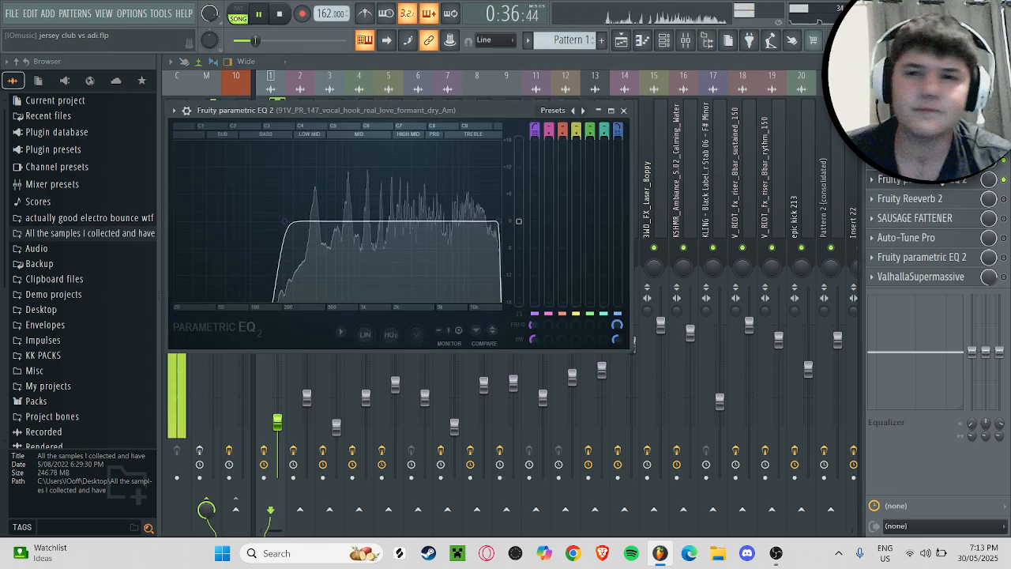
pyautogui.click(942, 181)
pyautogui.press('space')
# Step: Enable Fruity Reeverb 2 on the vocal insert, look over its settings and audition the vocal with it
pyautogui.click(959, 199)
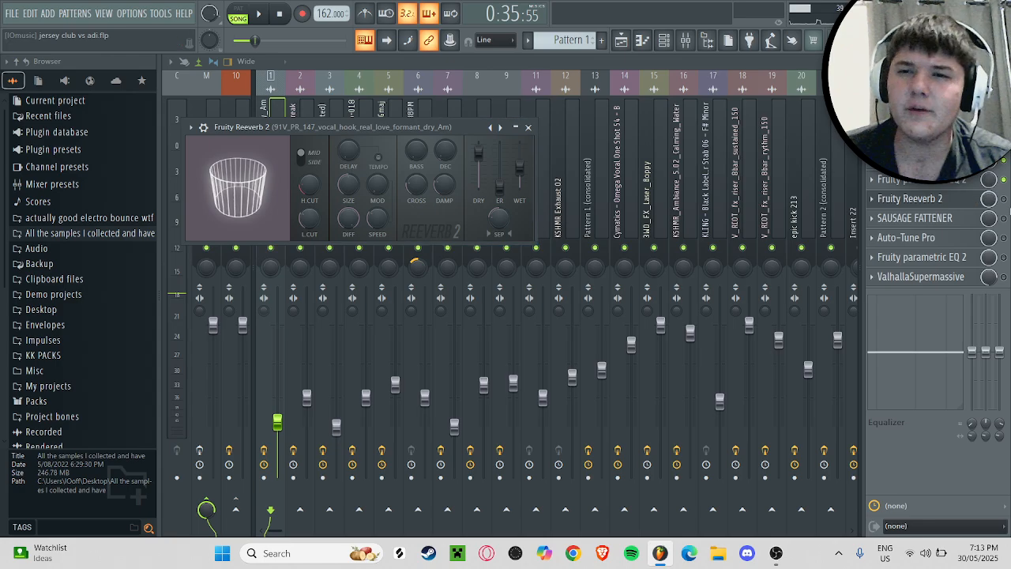
pyautogui.click(958, 199)
pyautogui.press('space')
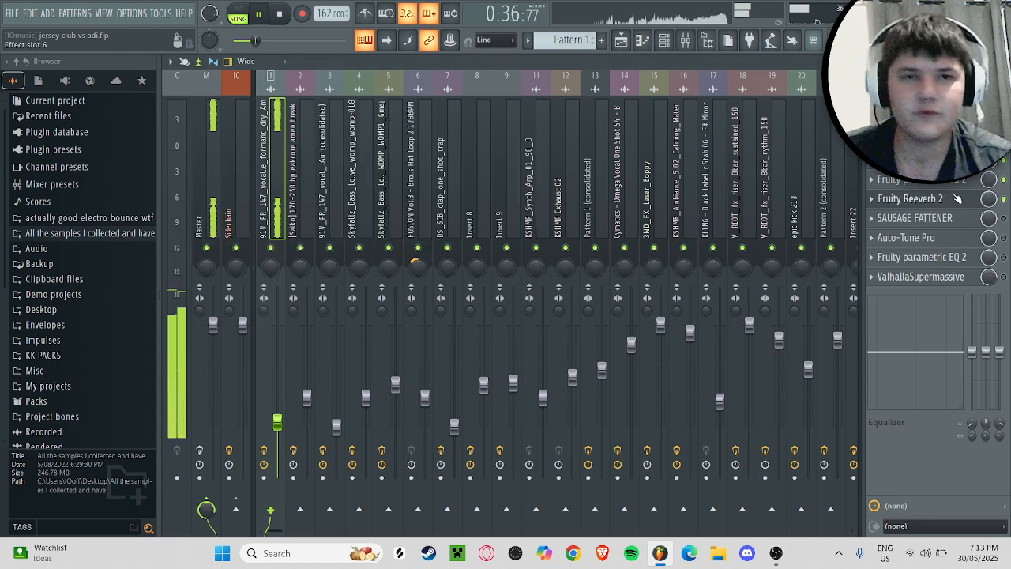
pyautogui.click(958, 199)
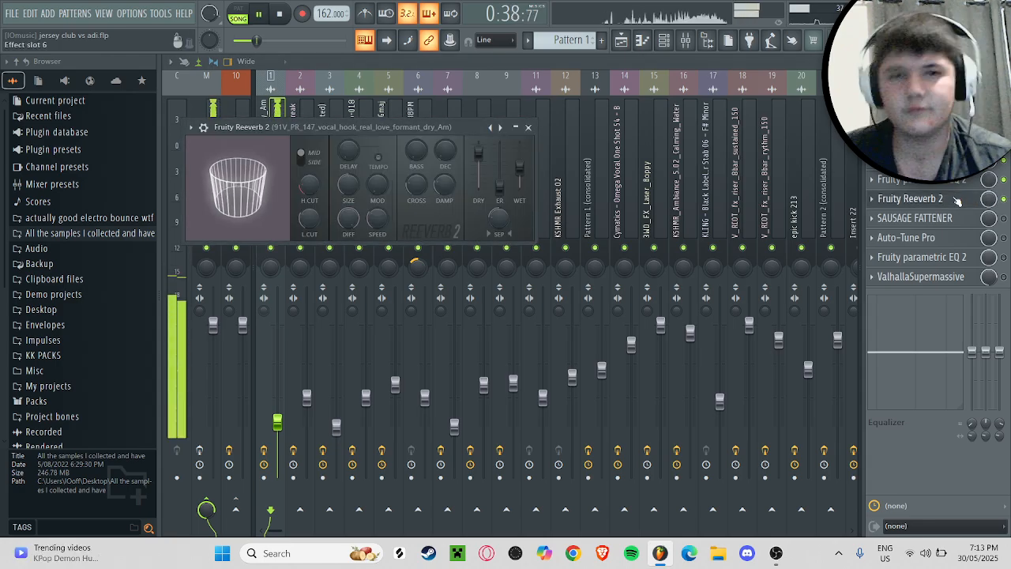
pyautogui.click(958, 199)
pyautogui.press('space')
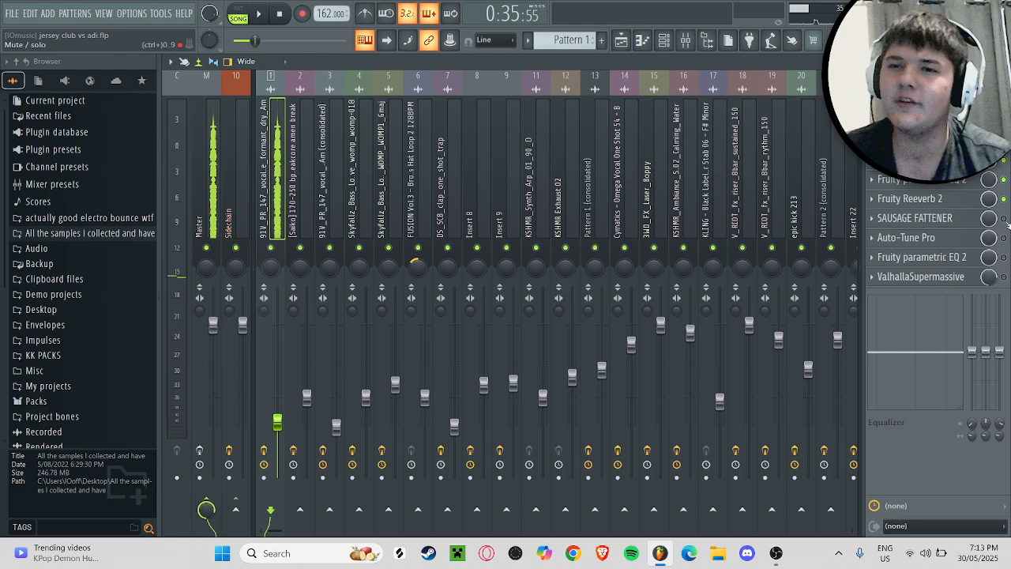
# Step: Enable SAUSAGE FATTENER on the vocal insert and audition the vocal with its controls in view
pyautogui.click(944, 218)
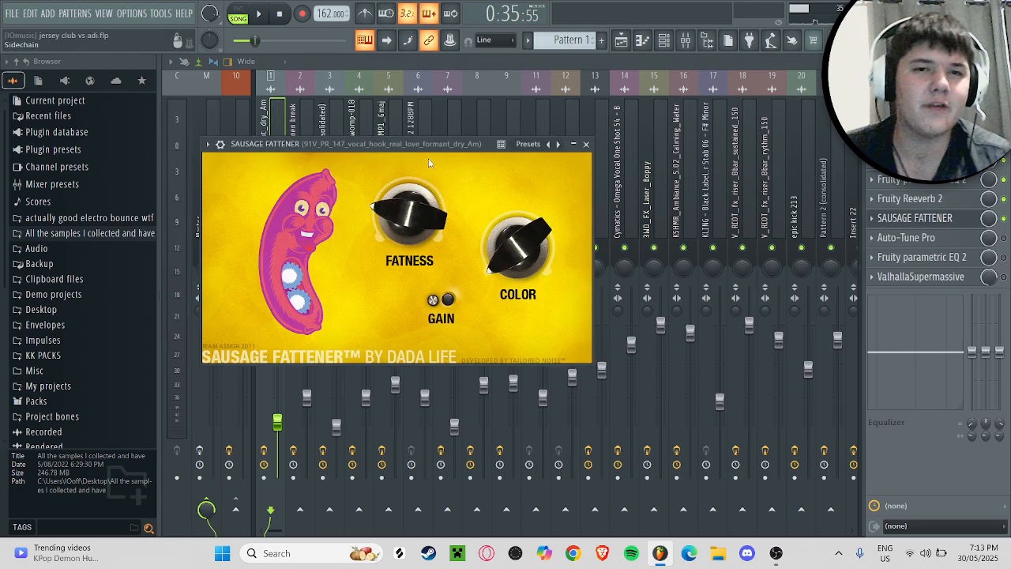
pyautogui.moveTo(372, 149); pyautogui.dragTo(399, 150)
pyautogui.press('space')
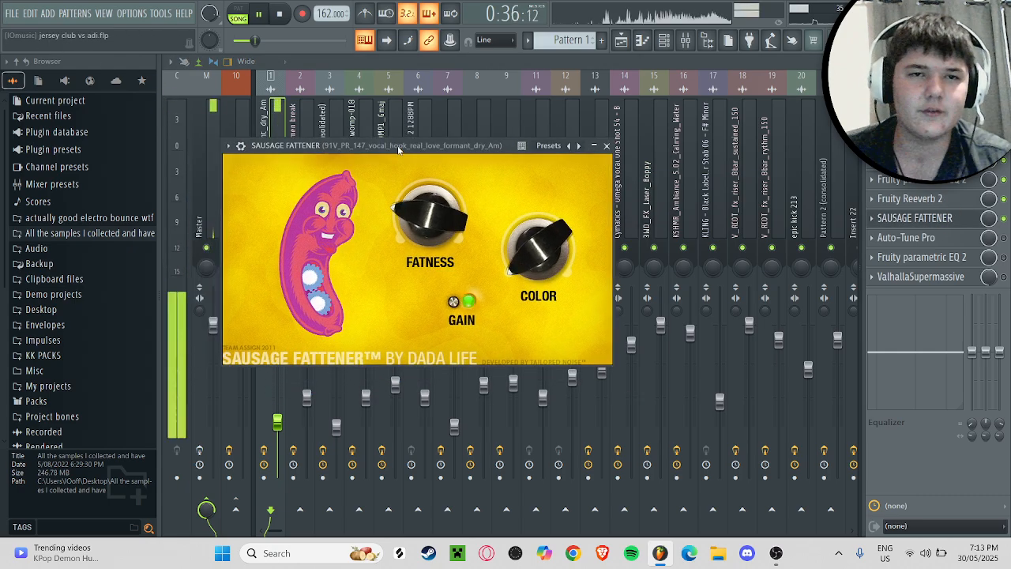
# Step: Enable Auto-Tune Pro on the vocal insert, review its settings, audition the vocal with it and close it
pyautogui.click(943, 240)
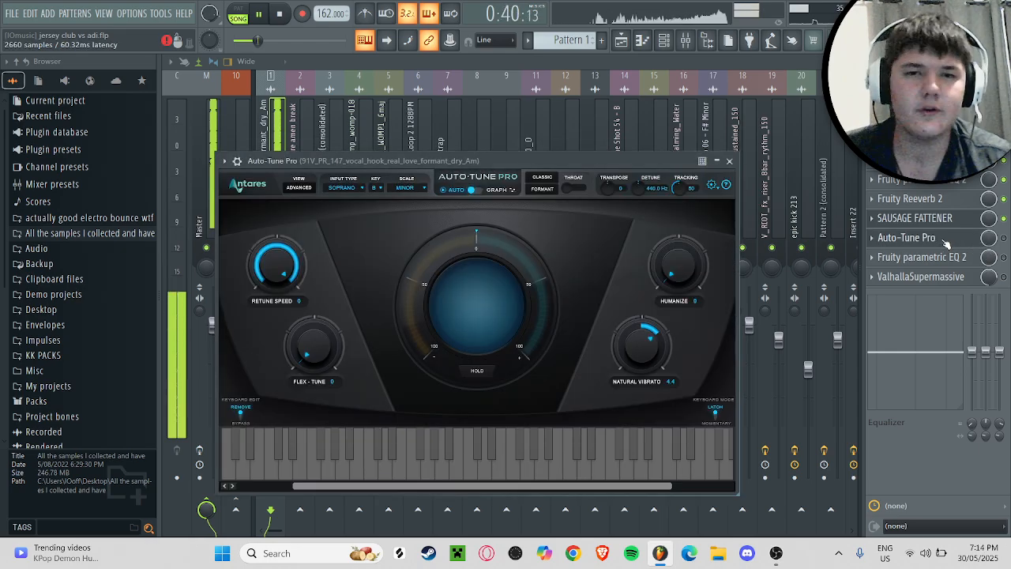
pyautogui.click(926, 241)
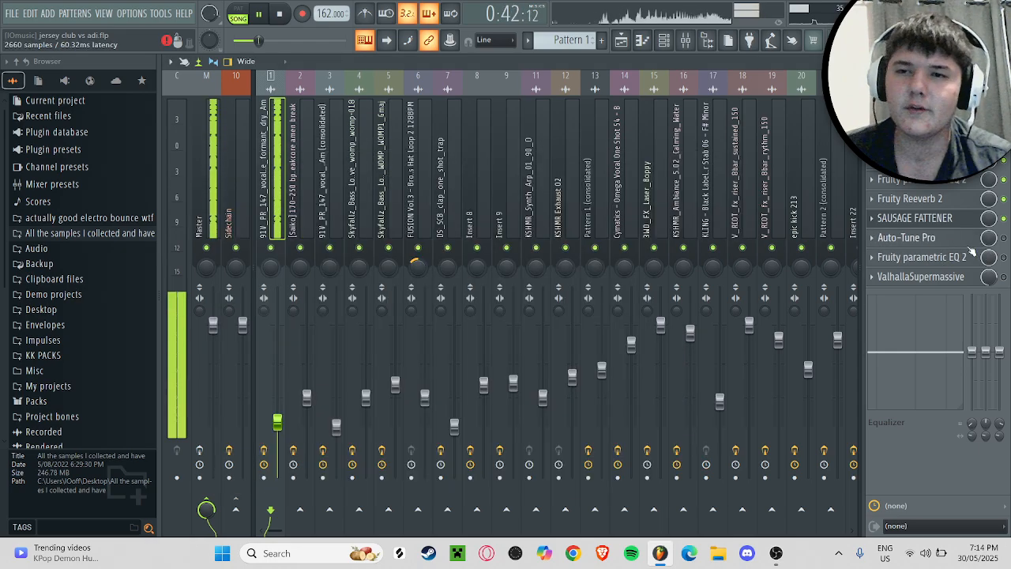
pyautogui.press('space')
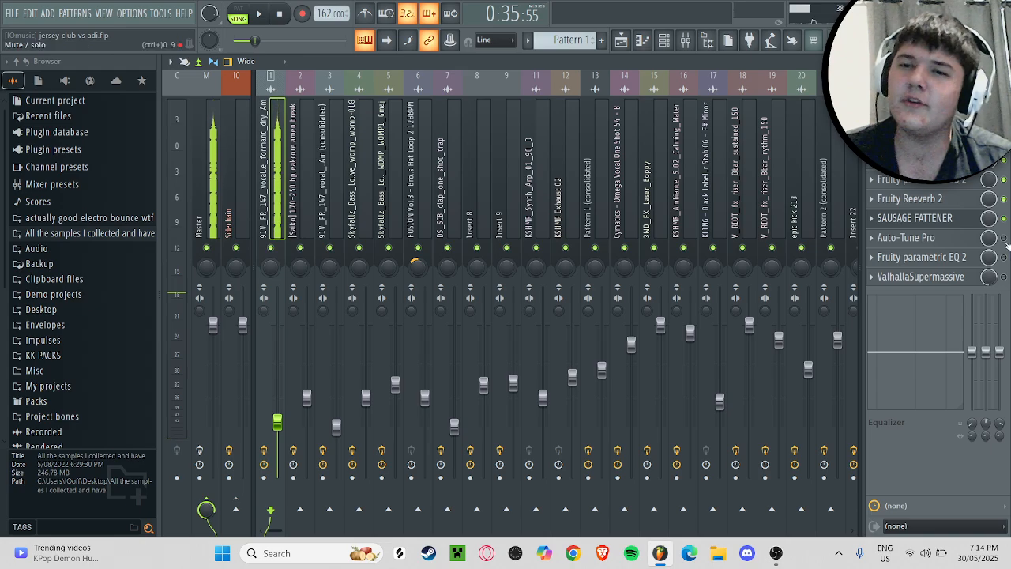
pyautogui.click(1004, 239)
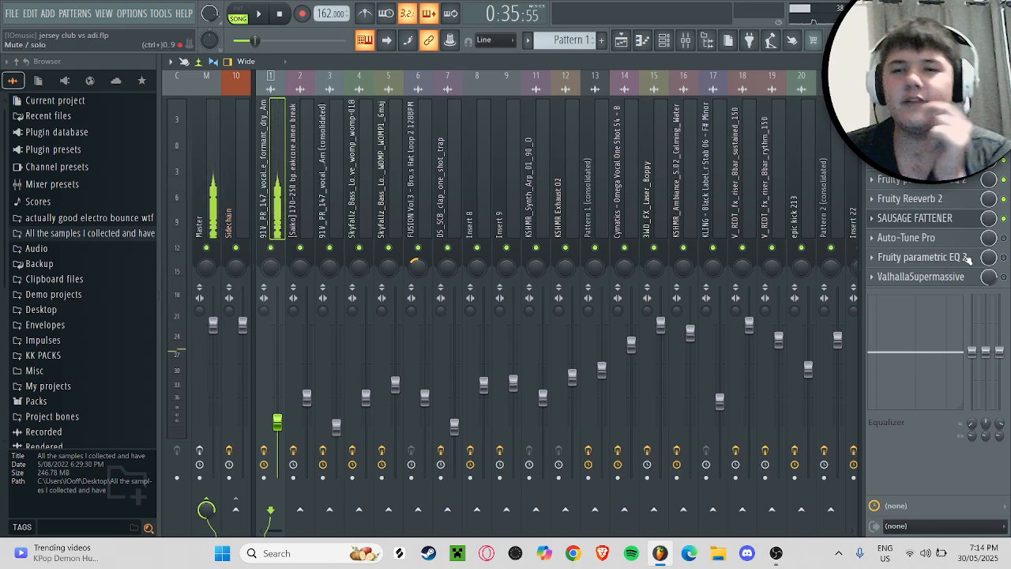
pyautogui.click(953, 239)
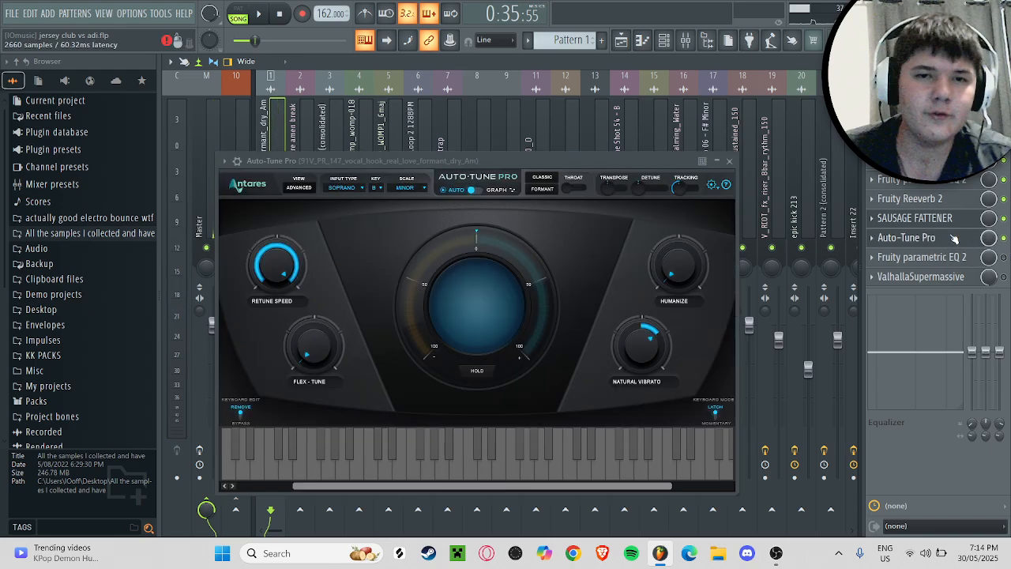
pyautogui.press('space')
pyautogui.press('space')
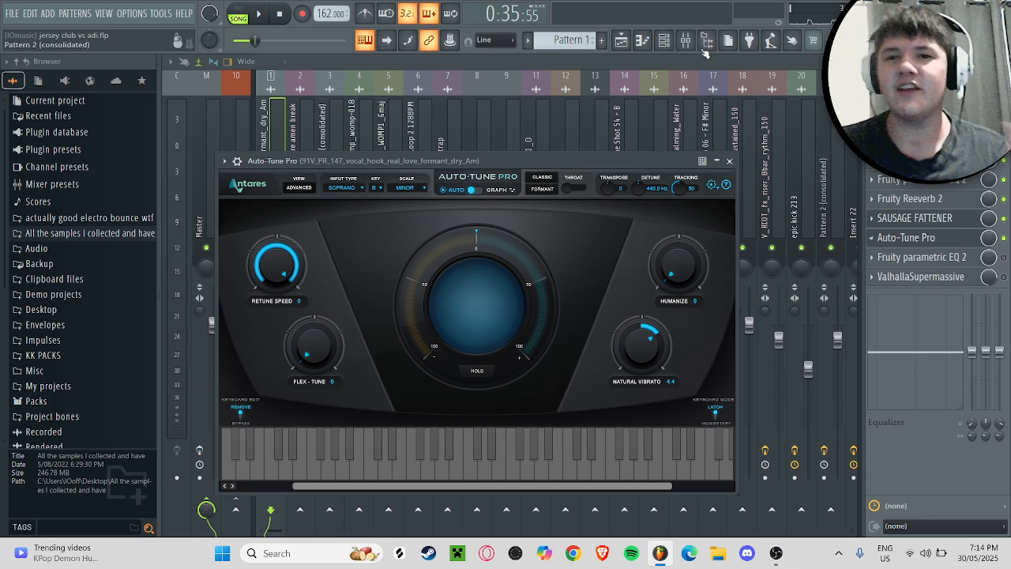
pyautogui.click(729, 160)
# Step: Enable the Fruity parametric EQ 2 in slot 9 of the vocal insert, view its curve and audition the vocal
pyautogui.click(963, 260)
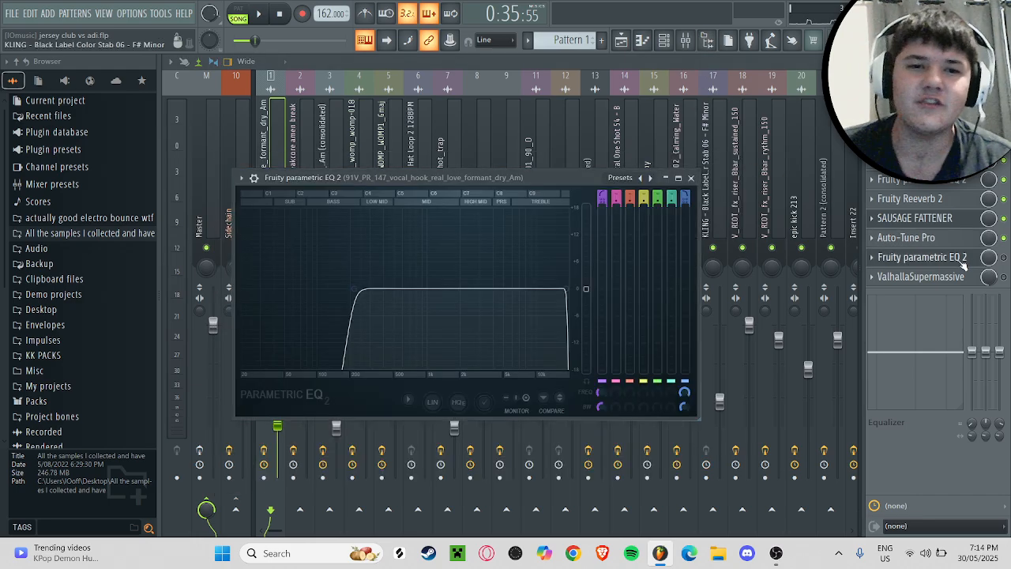
pyautogui.click(958, 259)
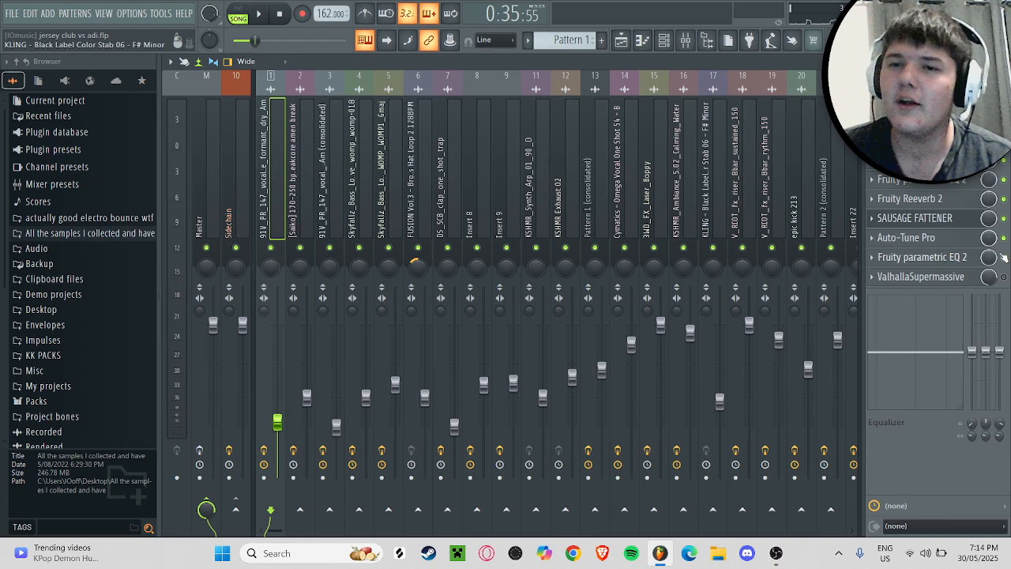
pyautogui.click(1003, 257)
pyautogui.press('space')
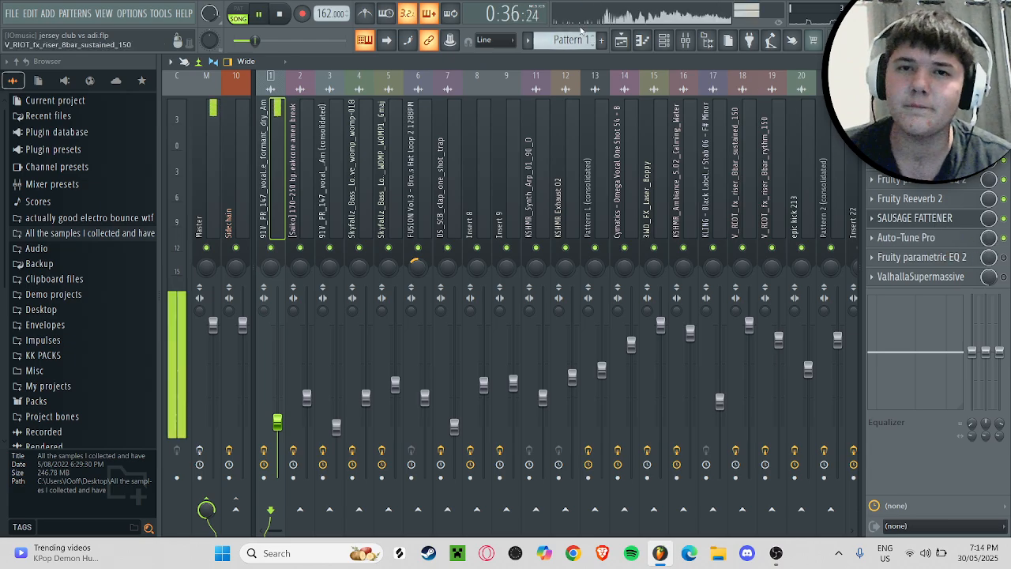
pyautogui.press('space')
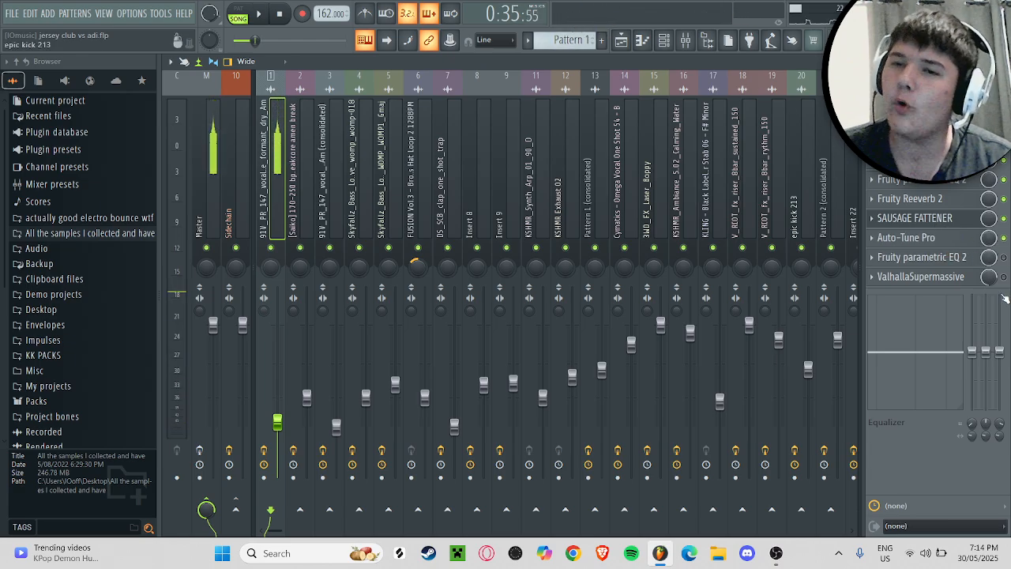
pyautogui.click(921, 257)
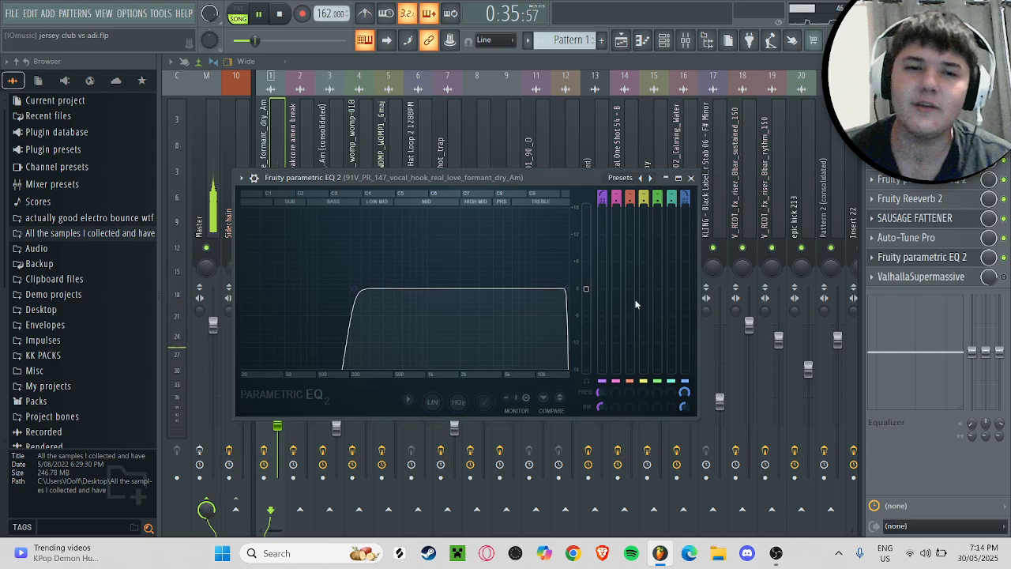
pyautogui.press('space')
pyautogui.click(921, 258)
pyautogui.press('space')
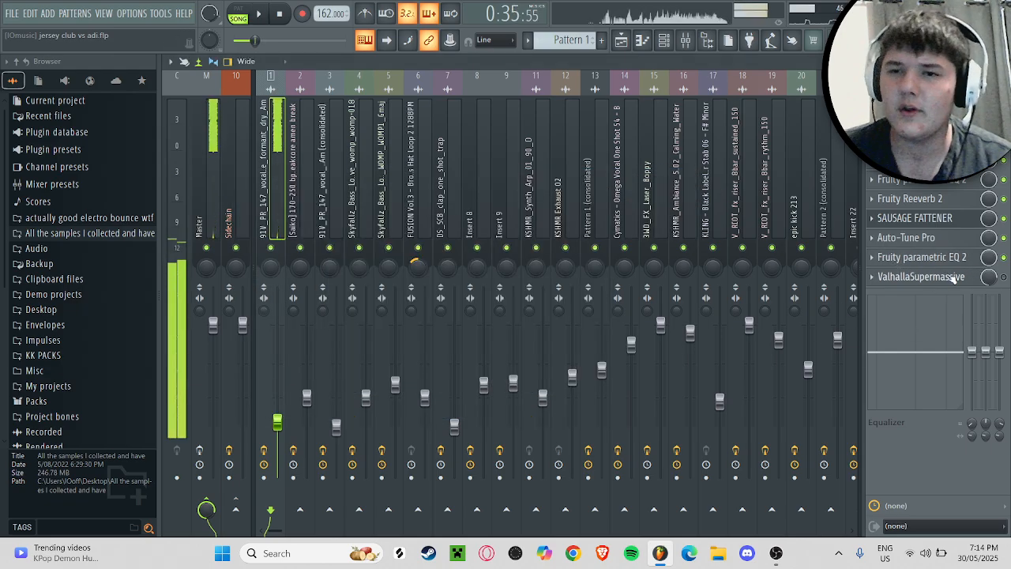
# Step: Enable ValhallaSupermassive in the last slot of the vocal insert and review its settings
pyautogui.click(948, 276)
pyautogui.click(952, 277)
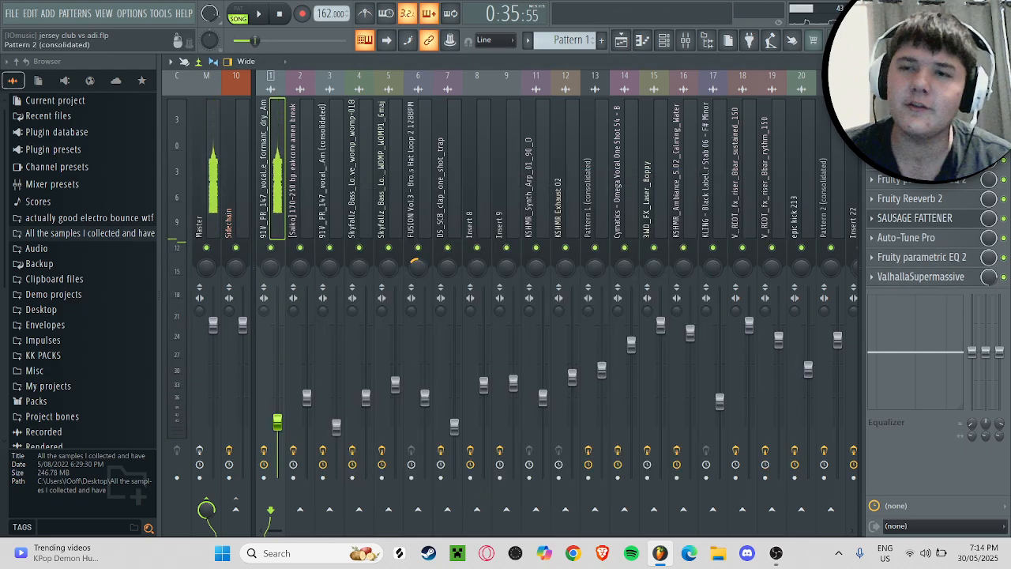
pyautogui.click(940, 279)
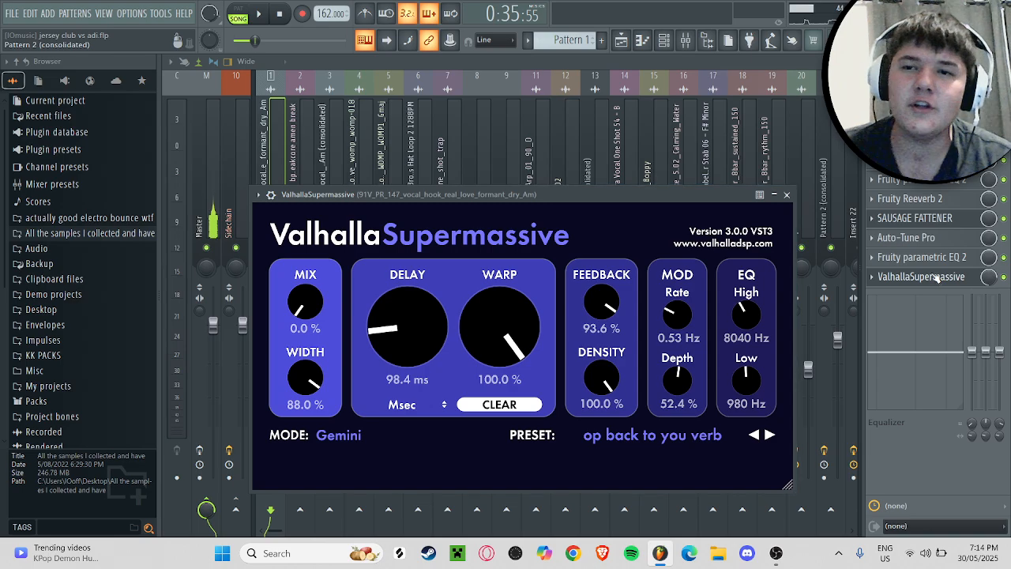
pyautogui.click(940, 279)
# Step: Check the vocal's SAUSAGE FATTENER once more, close it and return to the playlist arrangement
pyautogui.click(916, 218)
pyautogui.press('F9')
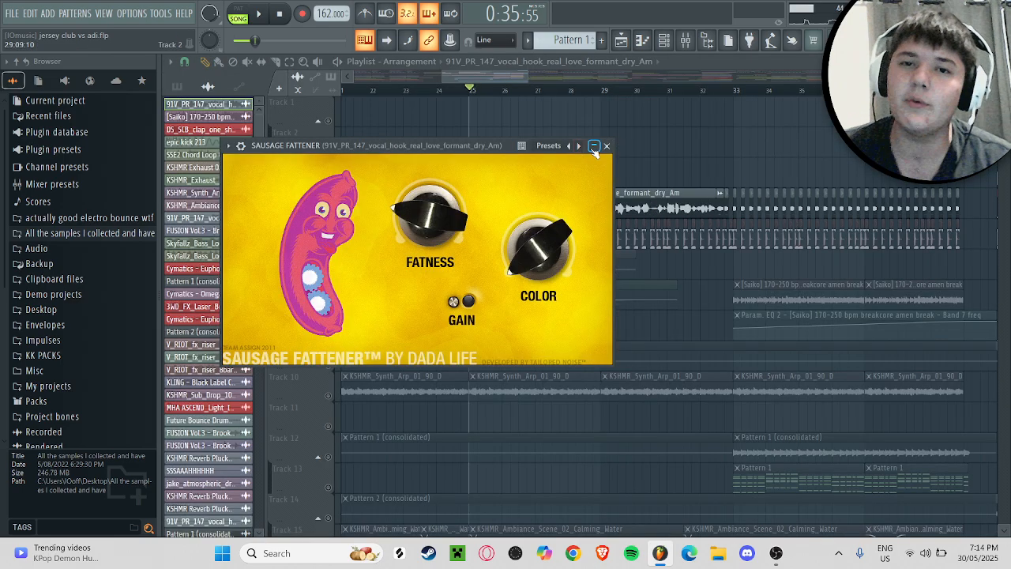
pyautogui.click(606, 146)
# Step: Solo playlist Track 12 with the Pattern 1 (consolidated) clips and play the song from bar 33
pyautogui.scroll(-1, 505, 119)
pyautogui.hscroll(2, 514, 127)
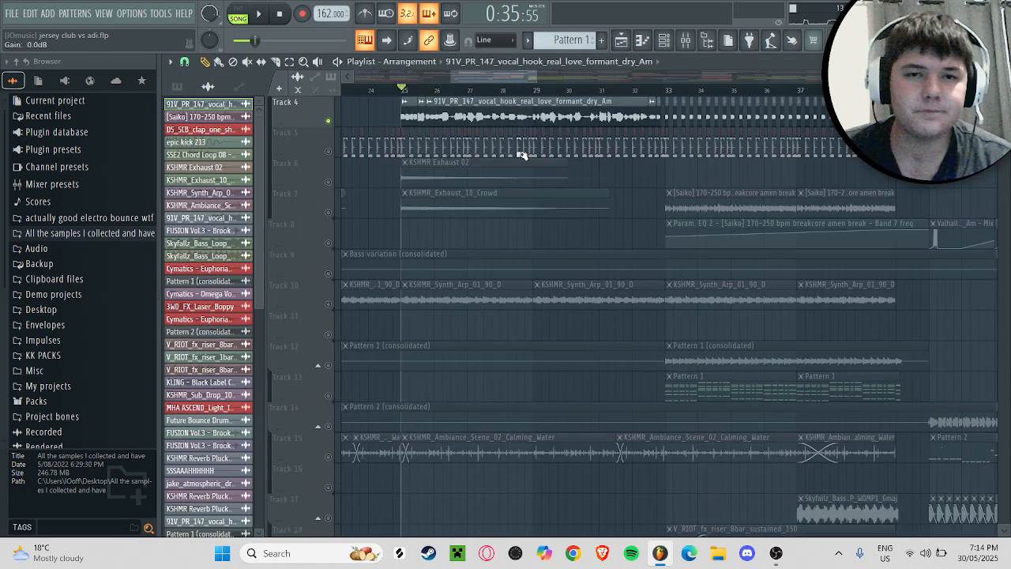
pyautogui.scroll(-6, 522, 189)
pyautogui.hscroll(2, 522, 241)
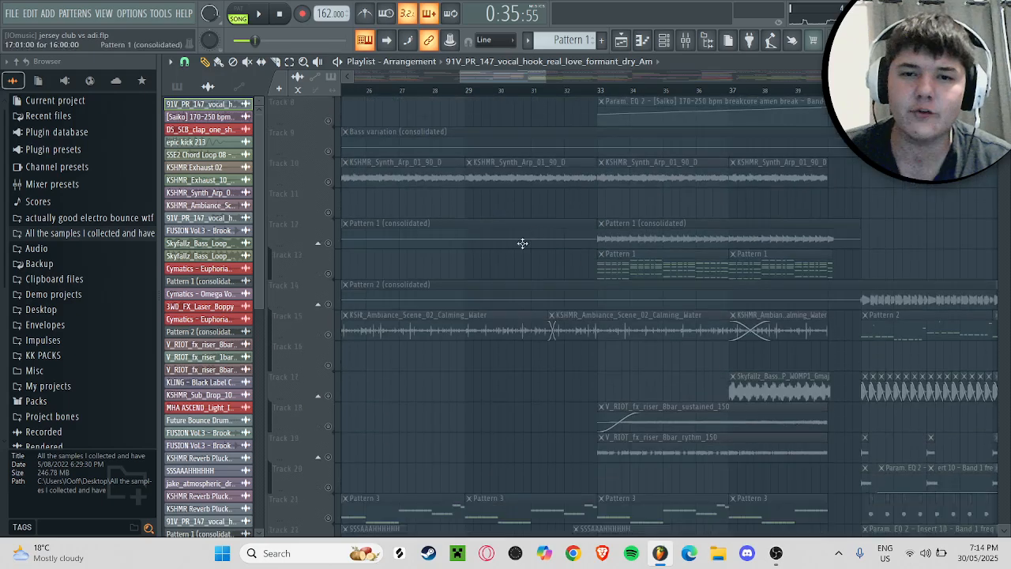
pyautogui.click(343, 234)
pyautogui.click(607, 89)
pyautogui.press('space')
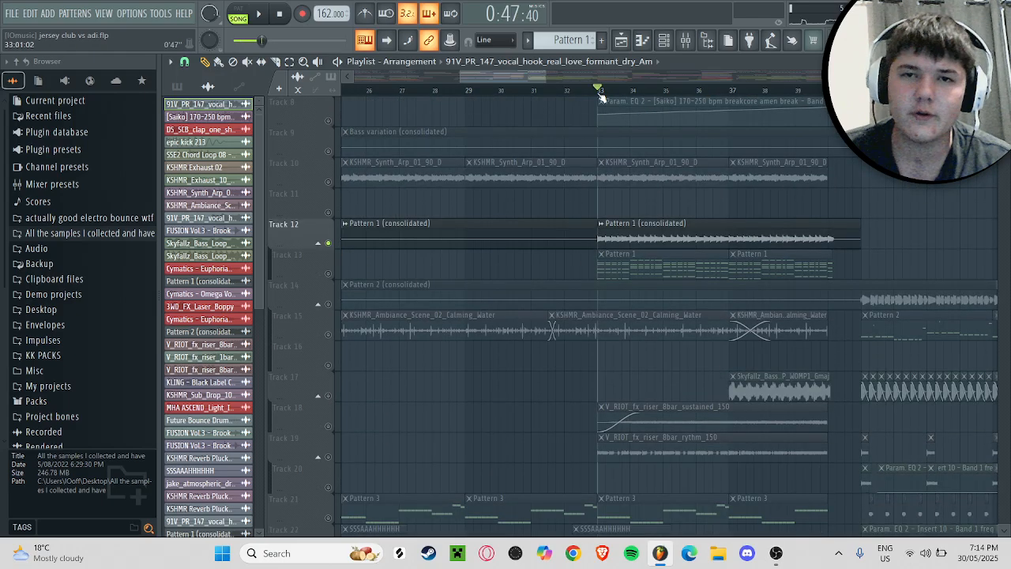
# Step: View the Pattern 1 (consolidated) audio clip's settings while it plays, stop playback and close them
pyautogui.doubleClick(560, 224)
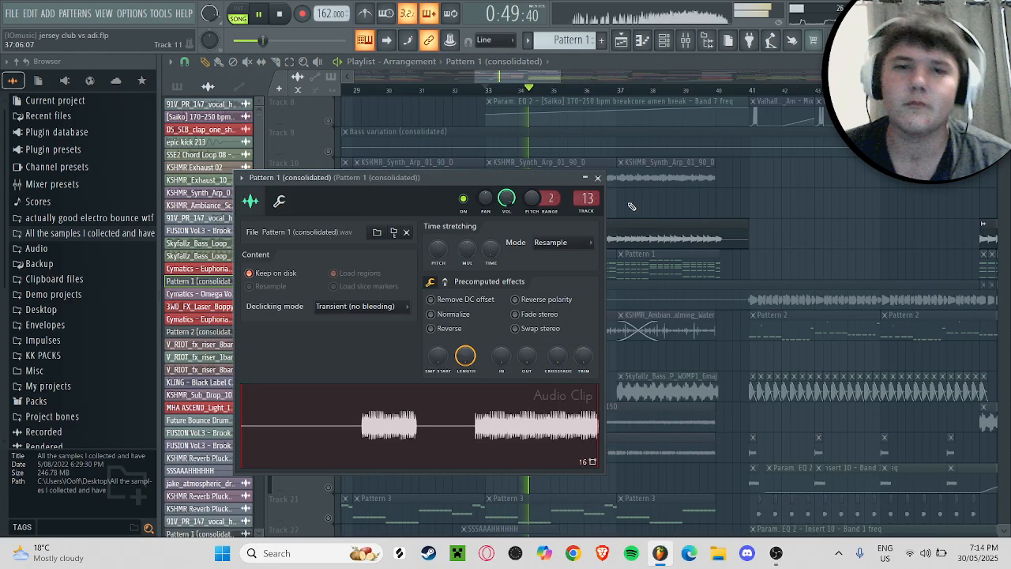
pyautogui.press('space')
pyautogui.click(598, 177)
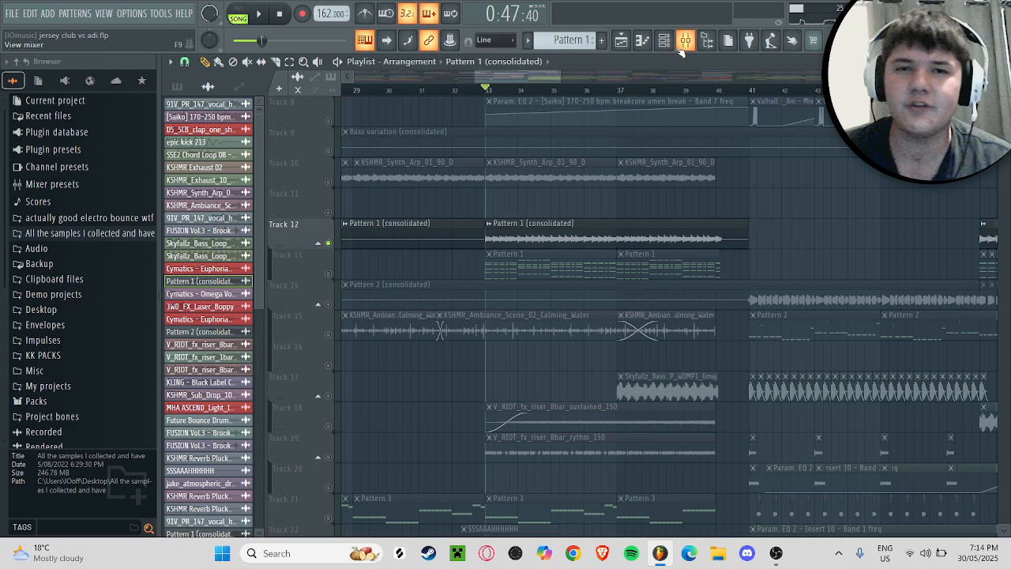
# Step: View Dimension Expander on mixer insert 13, Pattern 1 (consolidated), and audition the insert with its effects bypassed
pyautogui.click(684, 43)
pyautogui.click(916, 121)
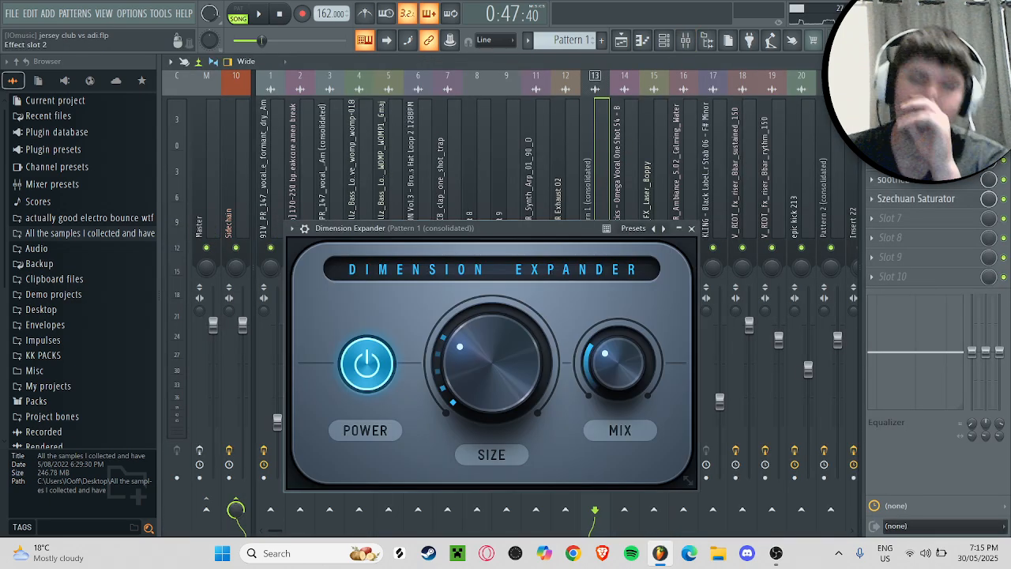
pyautogui.click(917, 121)
pyautogui.click(588, 451)
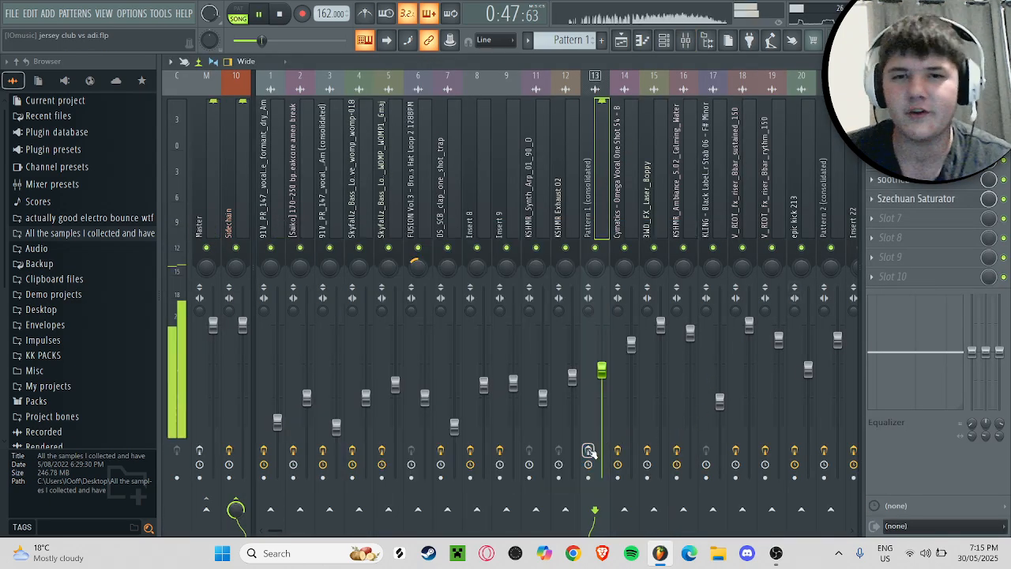
# Step: Audition Pattern 1 (consolidated) with its effects active and examine the insert's Fruity parametric EQ 2 curve
pyautogui.click(916, 371)
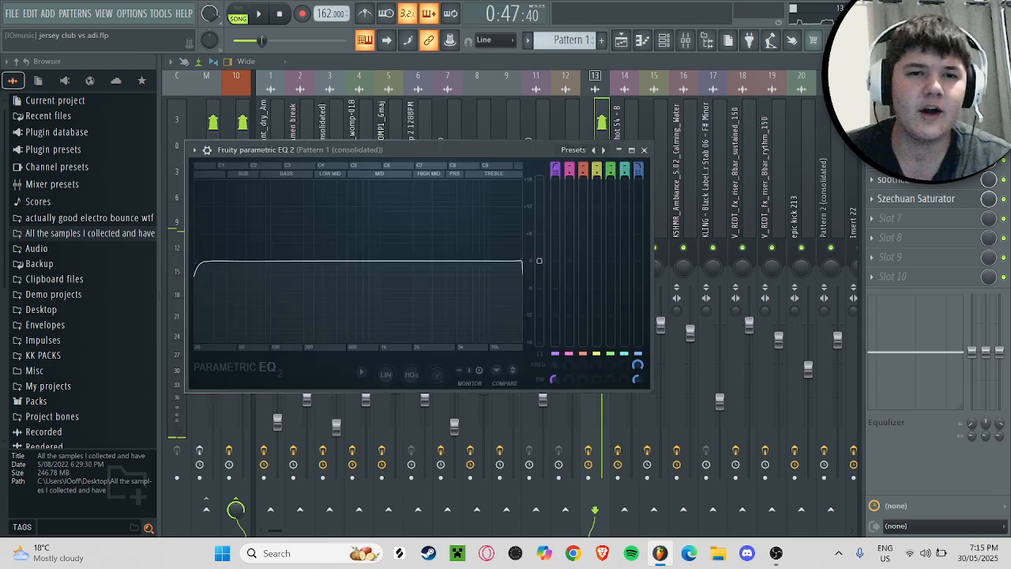
pyautogui.press('space')
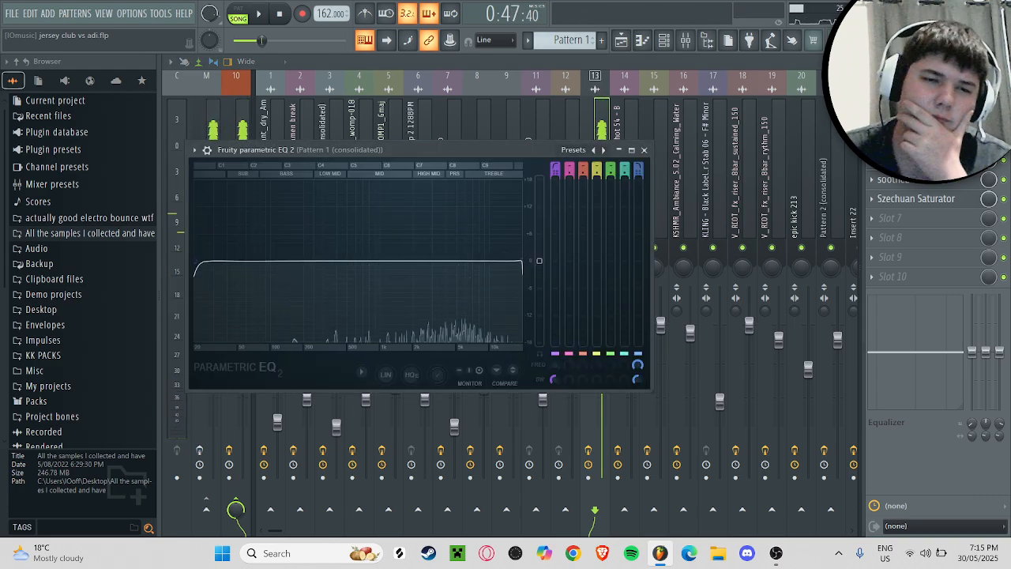
pyautogui.click(916, 141)
pyautogui.click(916, 141)
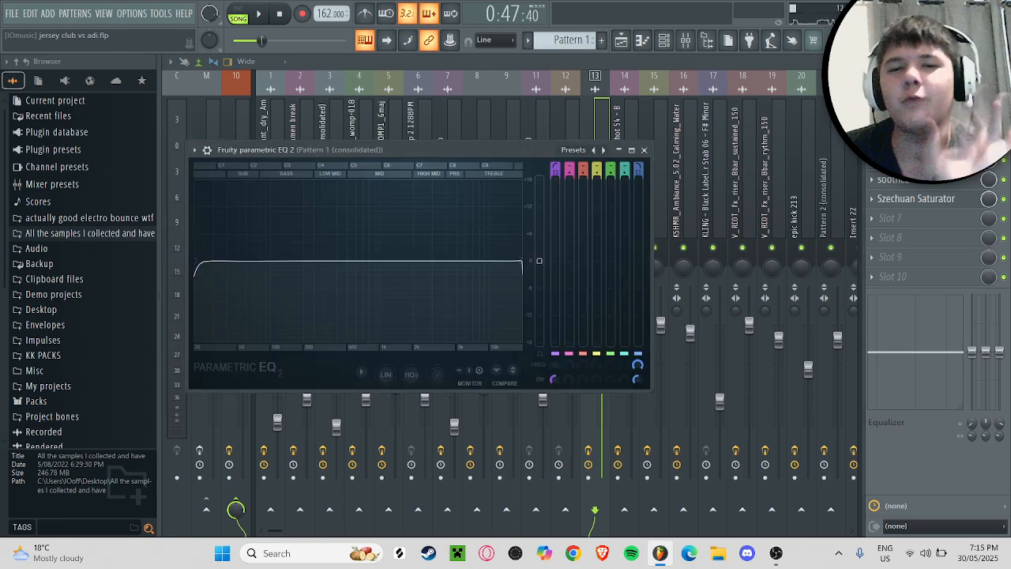
pyautogui.click(917, 141)
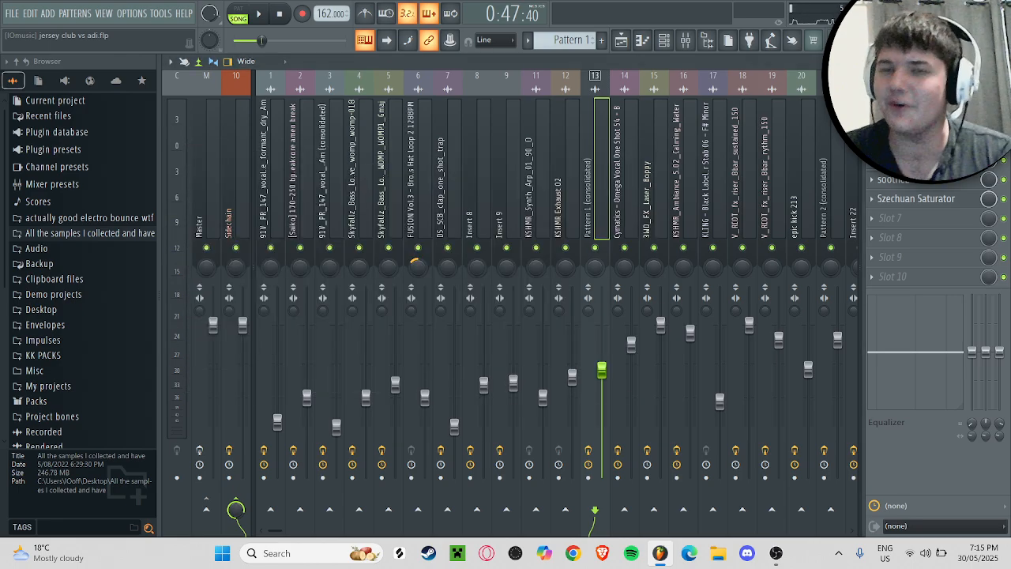
pyautogui.click(917, 141)
pyautogui.click(916, 141)
pyautogui.click(916, 141)
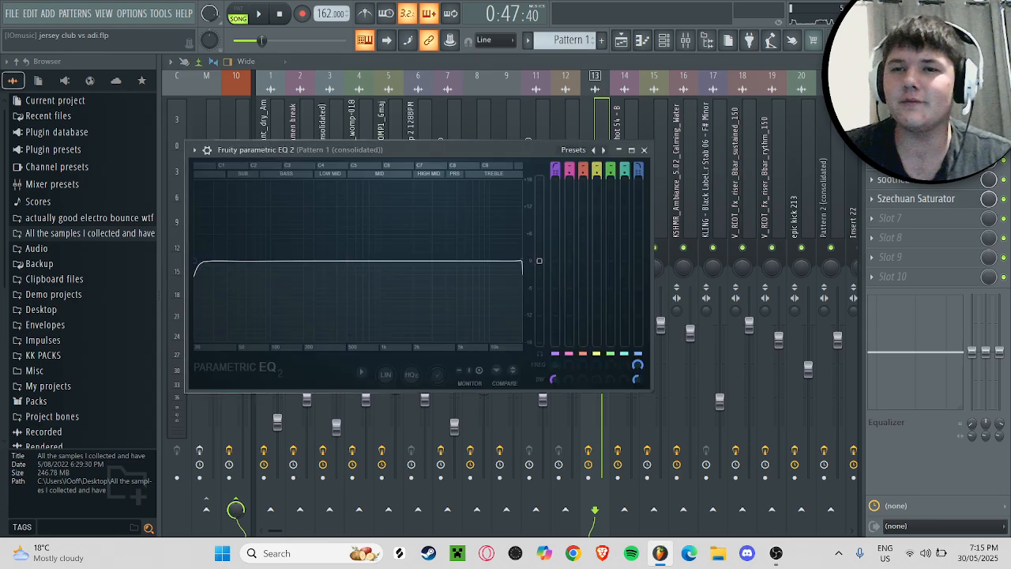
pyautogui.click(917, 141)
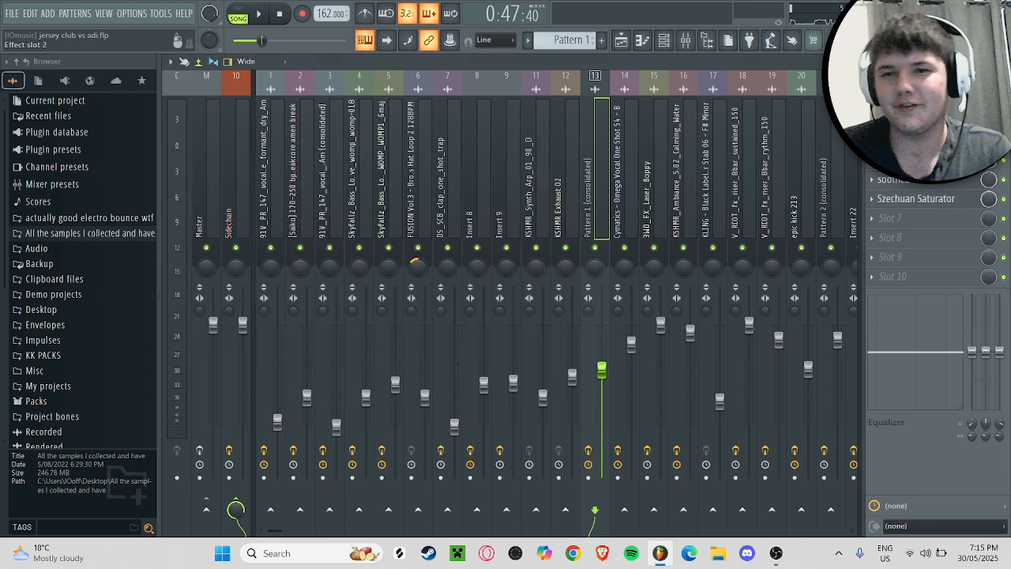
# Step: View Dimension Expander on the Pattern 1 (consolidated) insert, audition the insert, and play it once more with the plugin closed
pyautogui.click(917, 121)
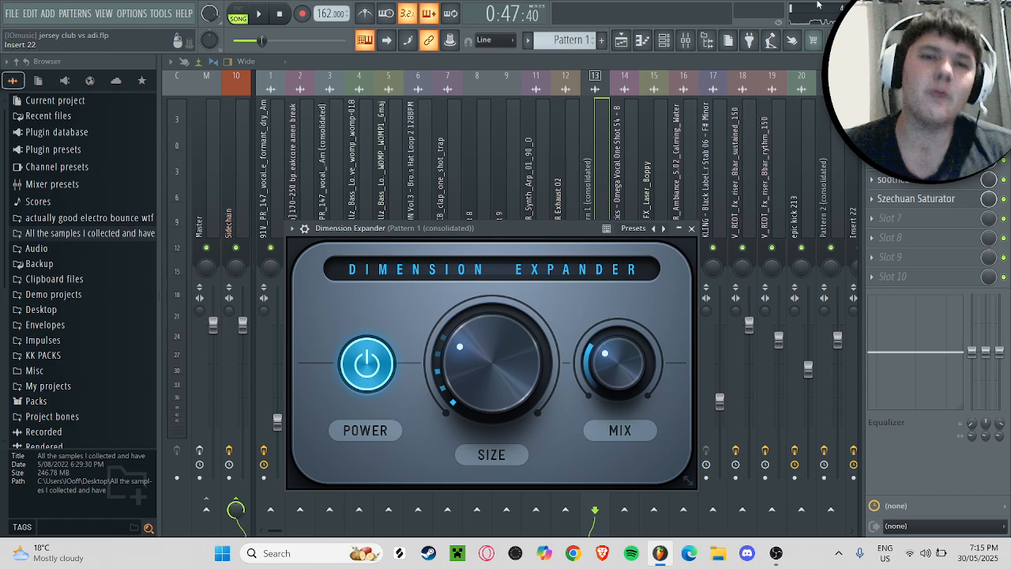
pyautogui.moveTo(457, 230); pyautogui.dragTo(471, 154)
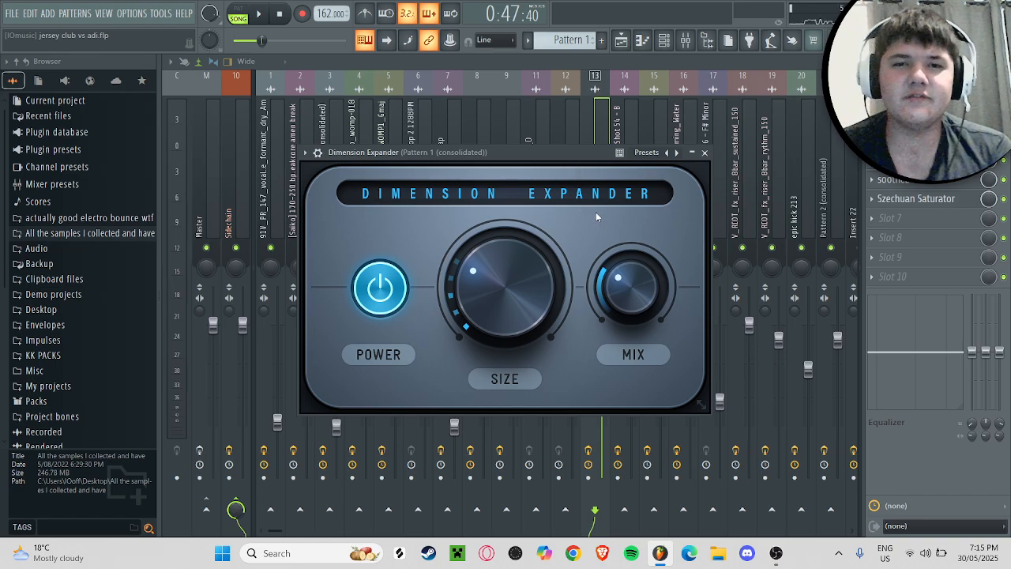
pyautogui.press('space')
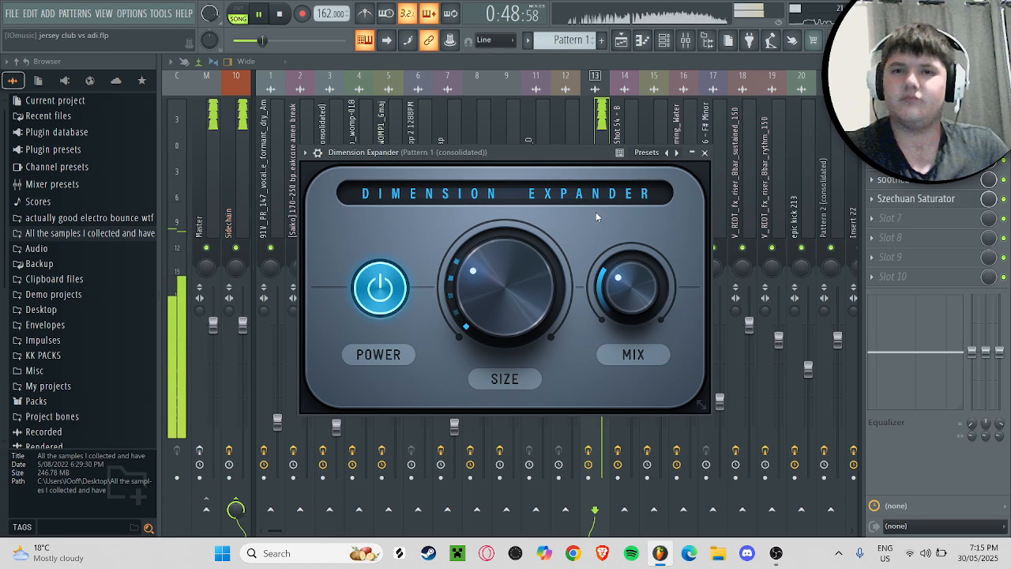
pyautogui.press('space')
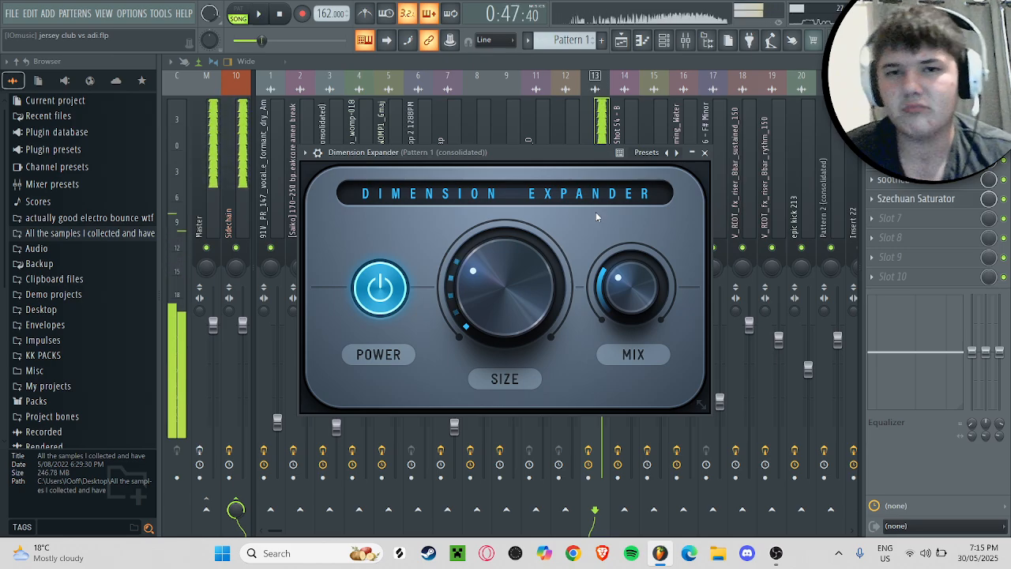
pyautogui.click(706, 153)
pyautogui.press('space')
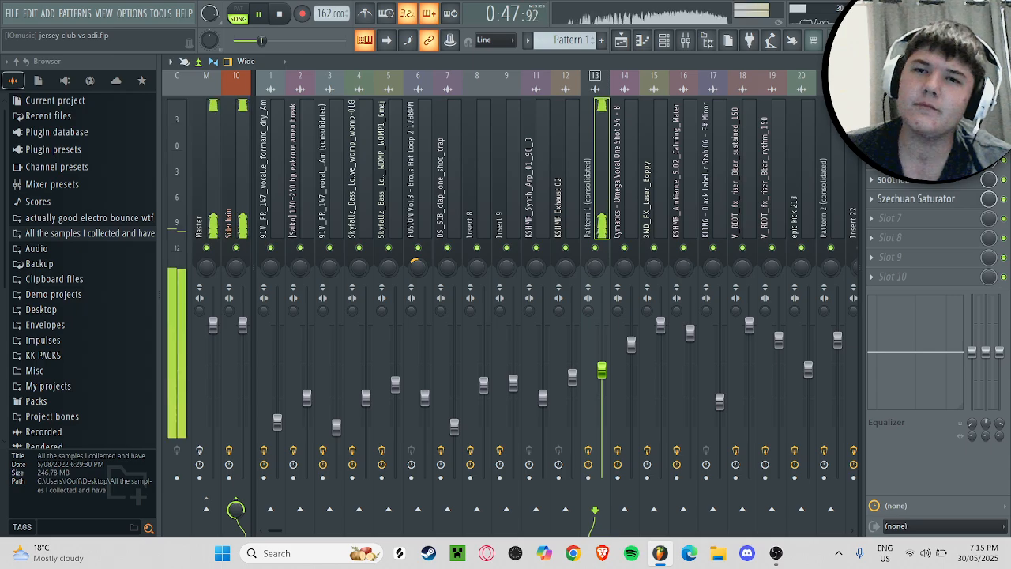
pyautogui.press('space')
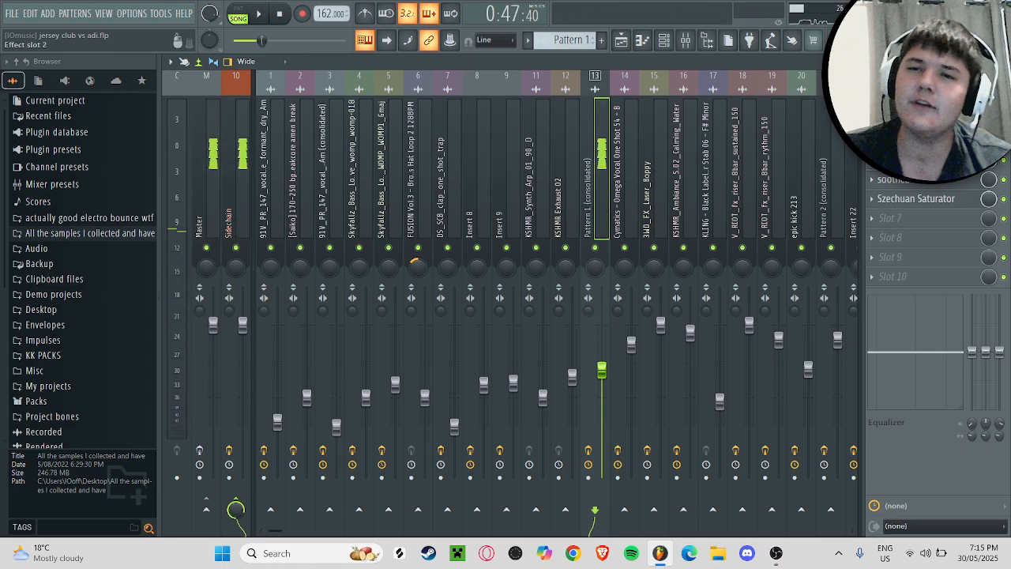
# Step: View Fruity parametric EQ 2 on the Pattern 1 (consolidated) insert and examine its curve during a short playback
pyautogui.click(909, 122)
pyautogui.click(909, 122)
pyautogui.click(908, 140)
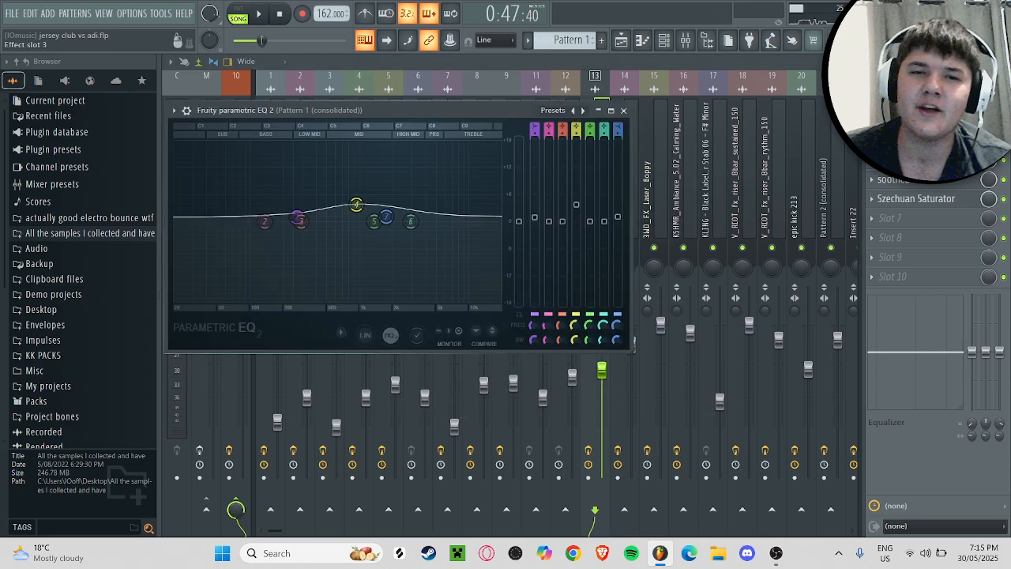
pyautogui.click(909, 141)
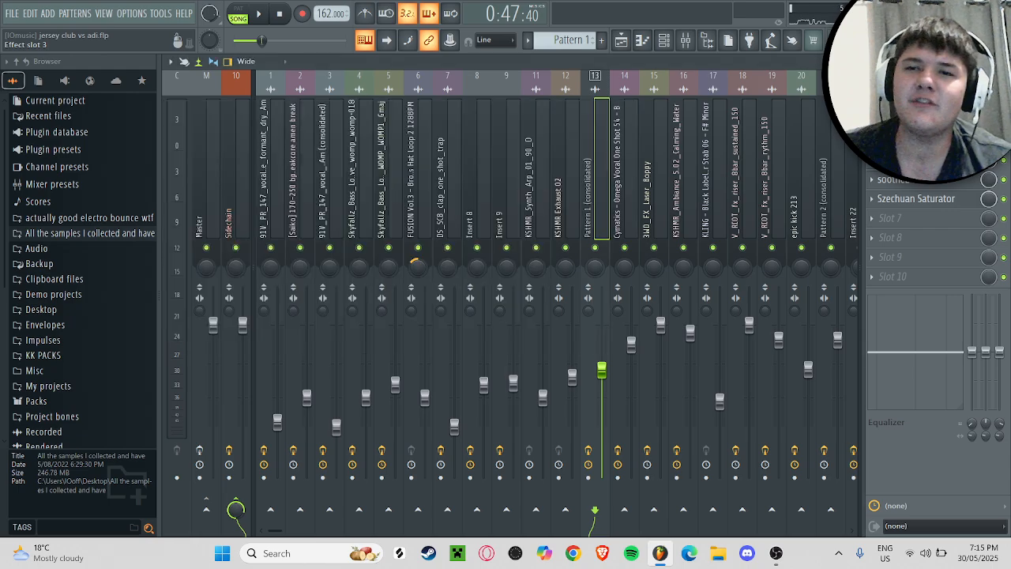
pyautogui.click(908, 140)
pyautogui.press('space')
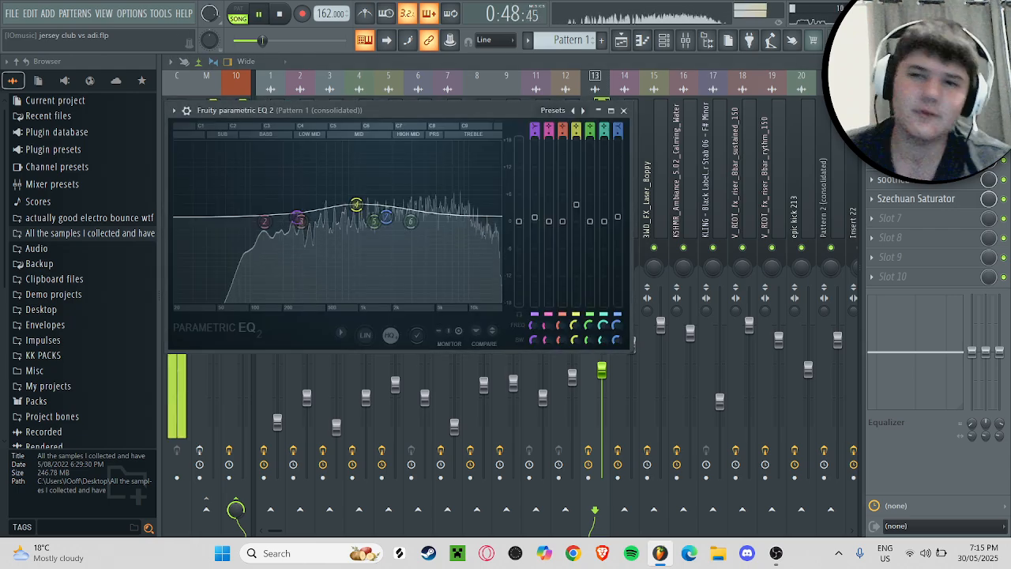
pyautogui.click(908, 141)
pyautogui.press('space')
# Step: View the OTT and soothe2 settings on the Pattern 1 (consolidated) insert and close both plugins
pyautogui.click(909, 161)
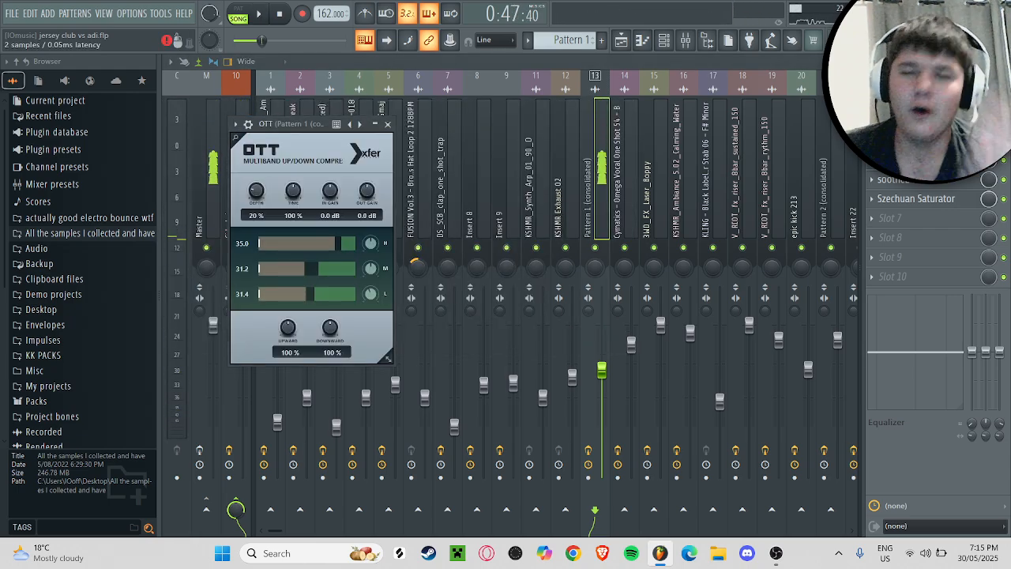
pyautogui.click(909, 161)
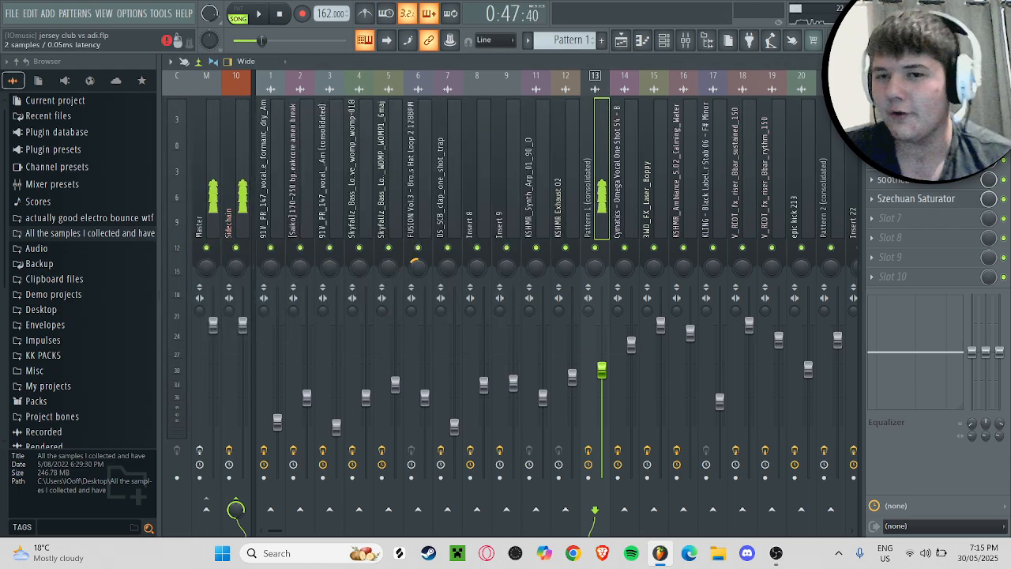
pyautogui.click(920, 186)
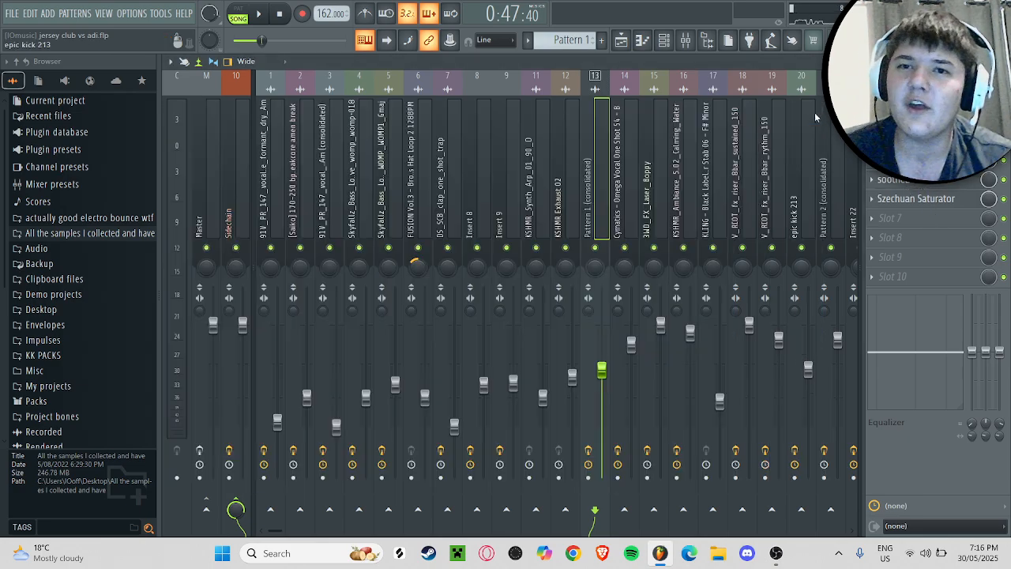
pyautogui.click(815, 111)
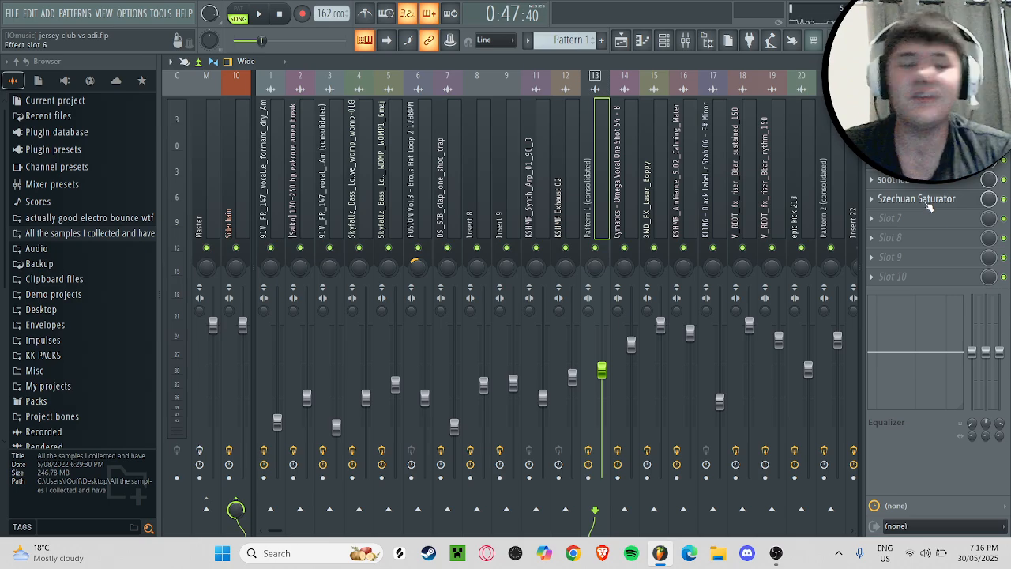
# Step: View Szechuan Saturator on the Pattern 1 (consolidated) insert and check back against its Fruity parametric EQ 2
pyautogui.click(928, 203)
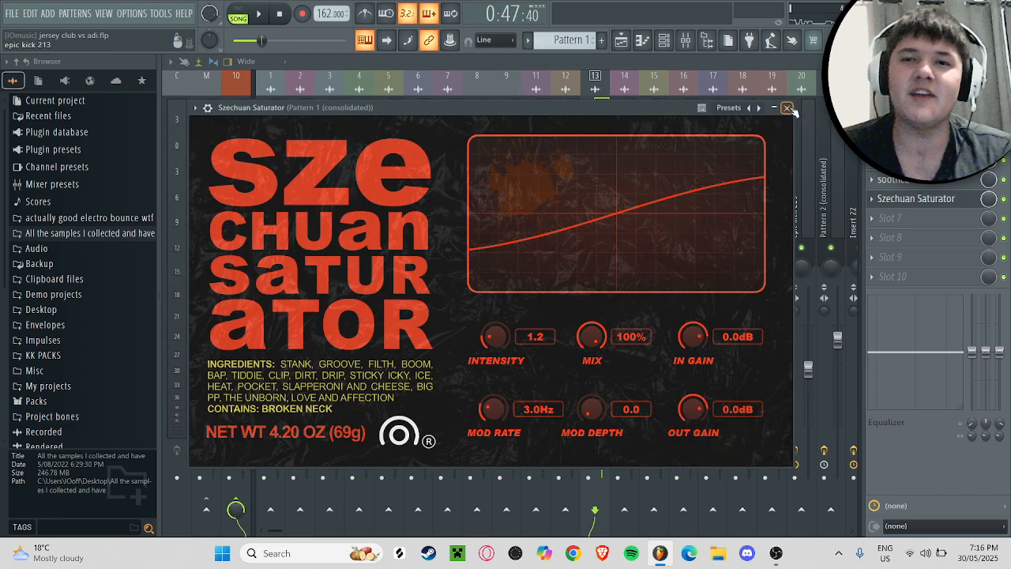
pyautogui.click(789, 108)
pyautogui.click(927, 203)
pyautogui.click(927, 203)
pyautogui.click(921, 141)
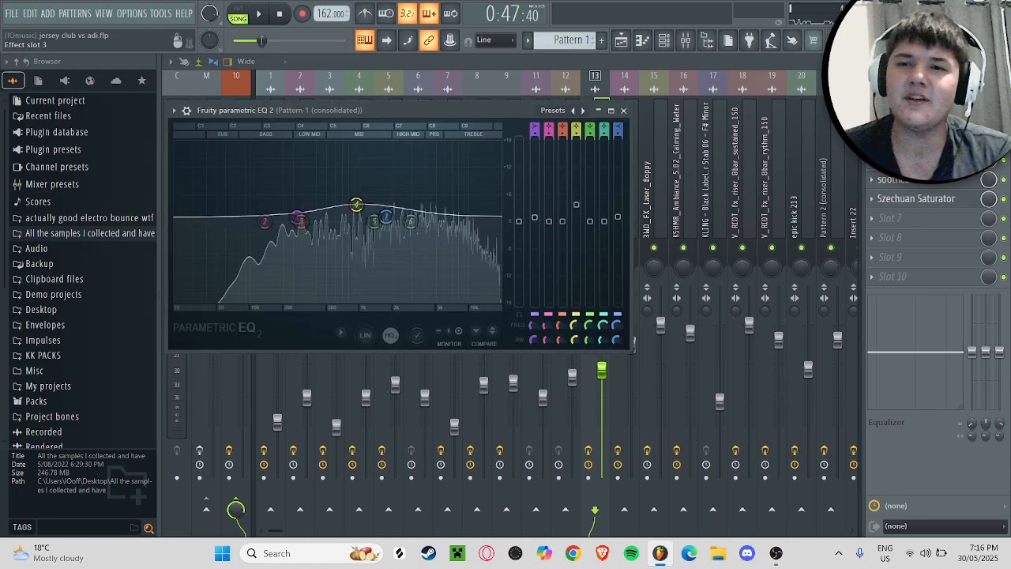
pyautogui.click(940, 201)
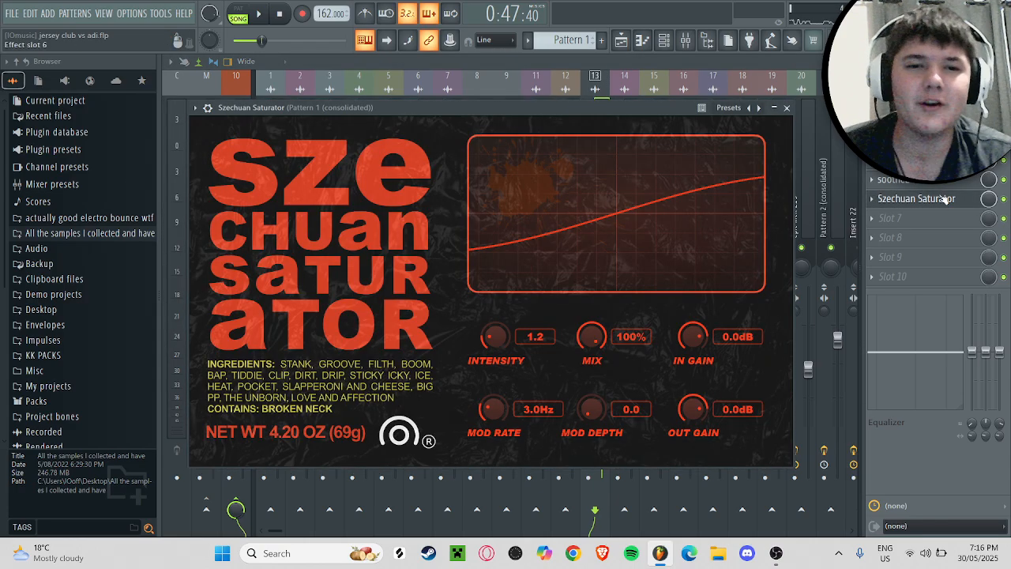
# Step: Reselect mixer insert 13, examine its Szechuan Saturator settings again and close the plugin
pyautogui.moveTo(430, 104); pyautogui.dragTo(457, 117)
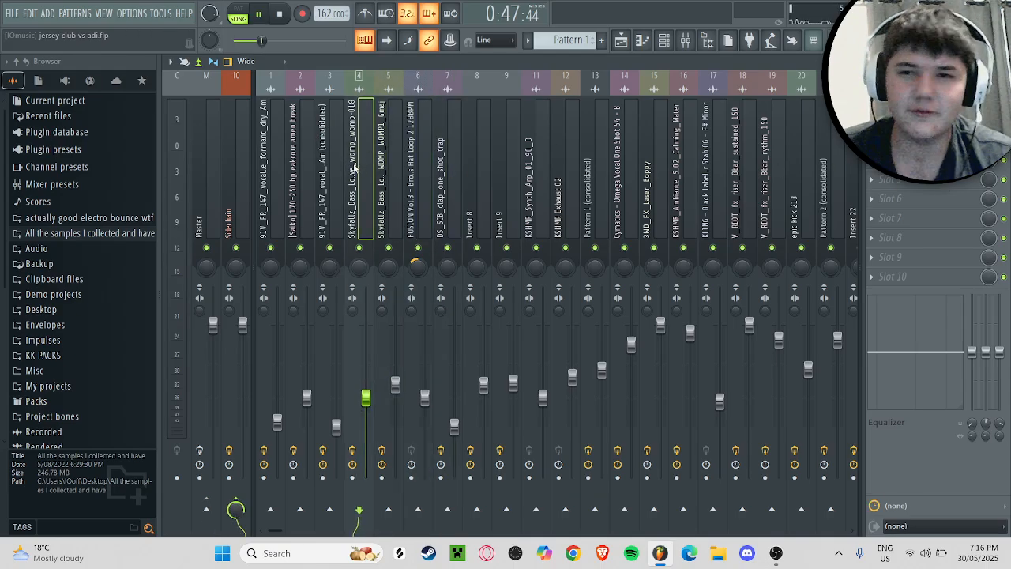
pyautogui.click(612, 155)
pyautogui.click(589, 158)
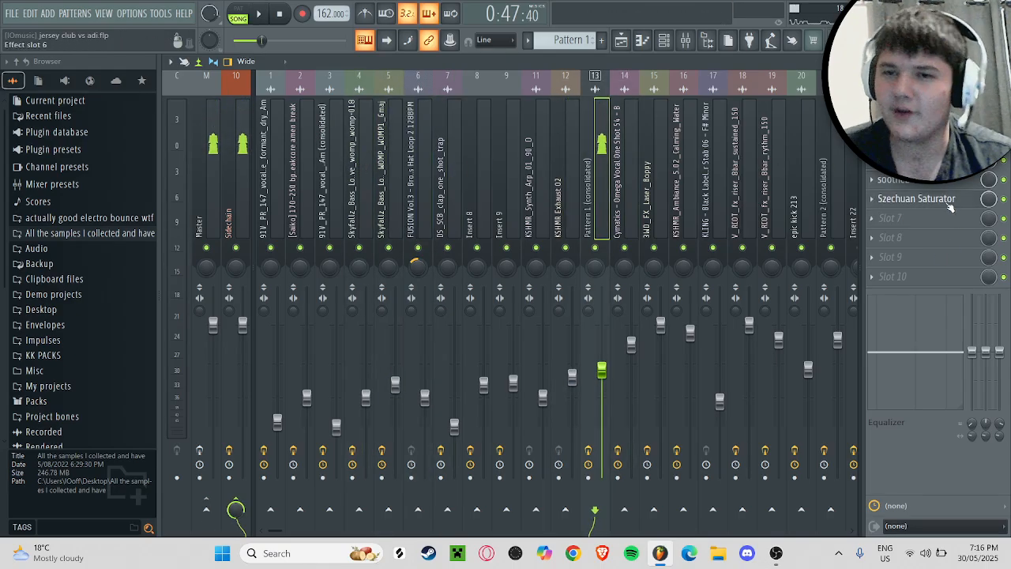
pyautogui.click(916, 199)
pyautogui.moveTo(448, 126); pyautogui.dragTo(475, 121)
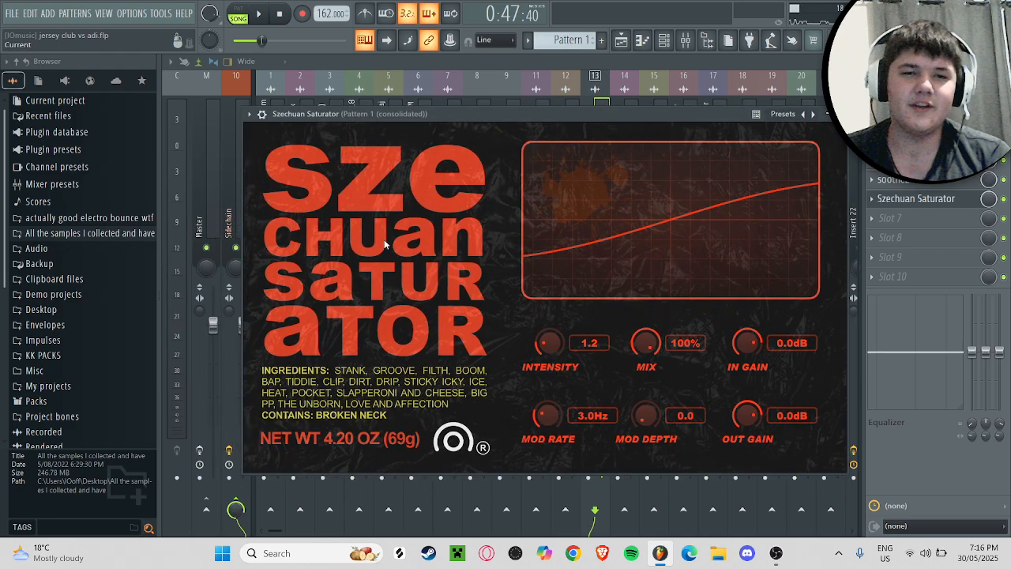
pyautogui.moveTo(548, 116); pyautogui.dragTo(537, 113)
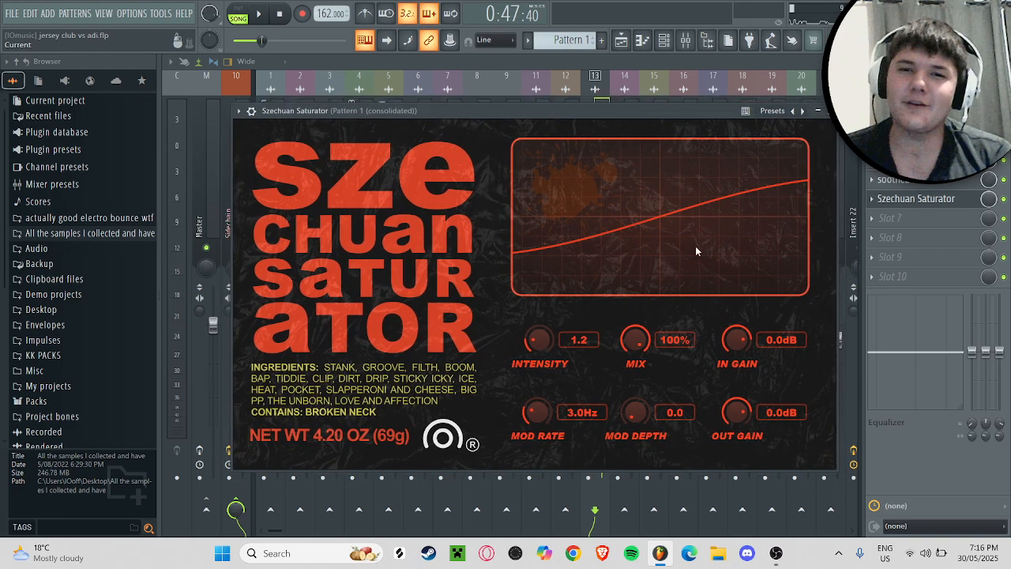
pyautogui.press('Escape')
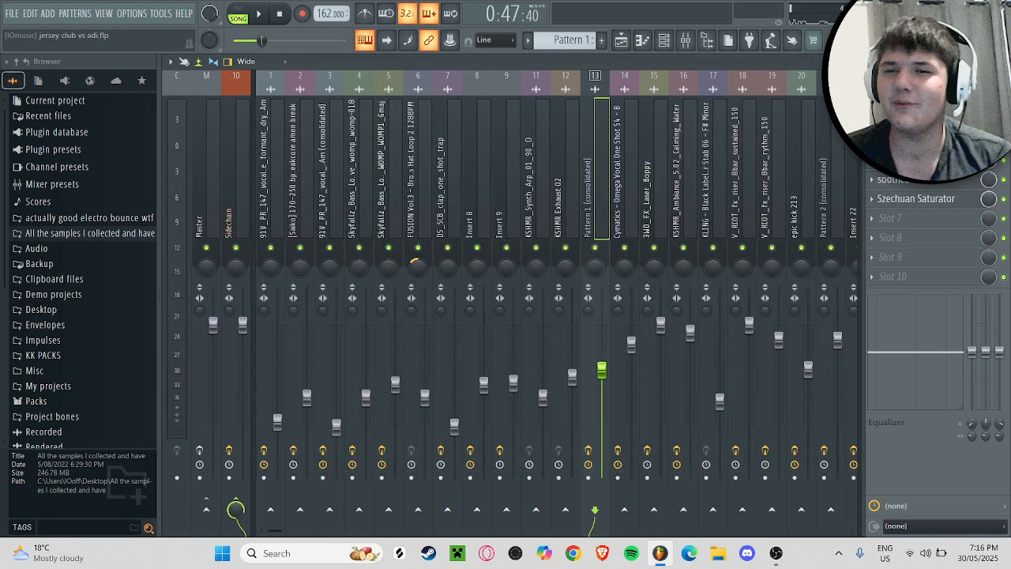
# Step: Return to the playlist and audition the V_RIOT sustained riser on Track 18 and rhythm riser on Track 19, soloing each in turn
pyautogui.click(1002, 61)
pyautogui.scroll(-2, 632, 297)
pyautogui.press('space')
pyautogui.scroll(-6, 538, 289)
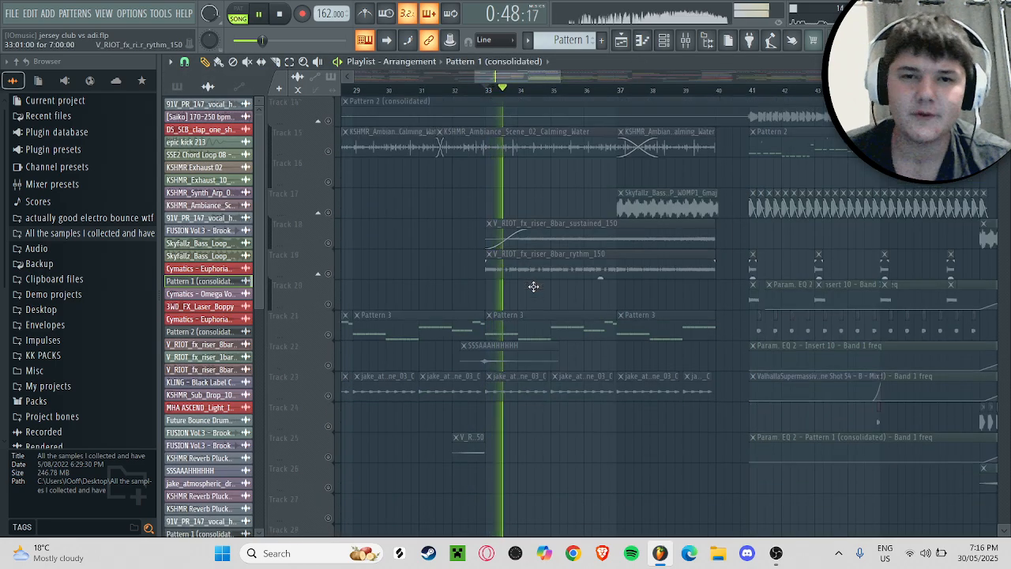
pyautogui.click(330, 177)
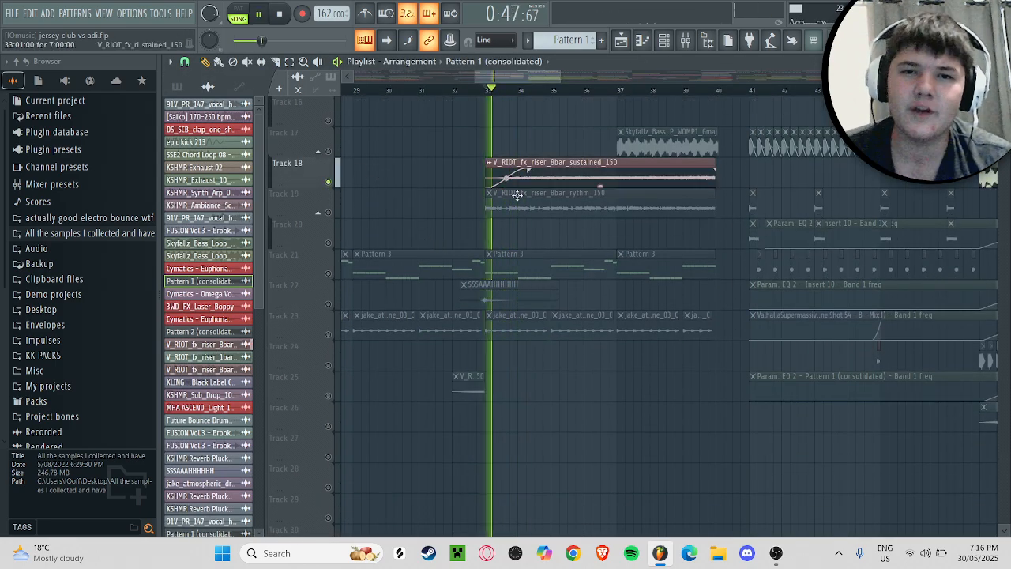
pyautogui.click(331, 212)
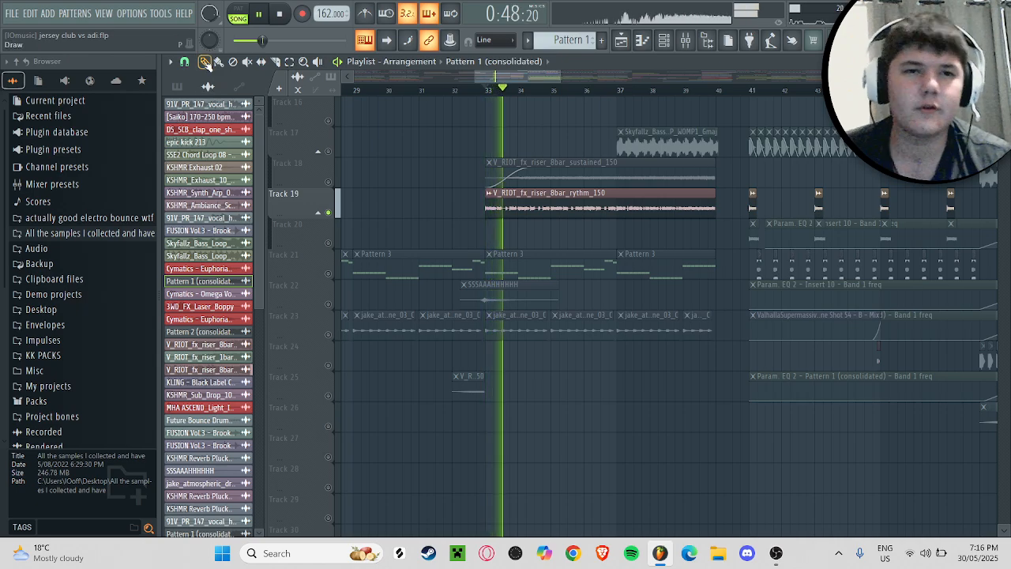
pyautogui.scroll(3, 455, 192)
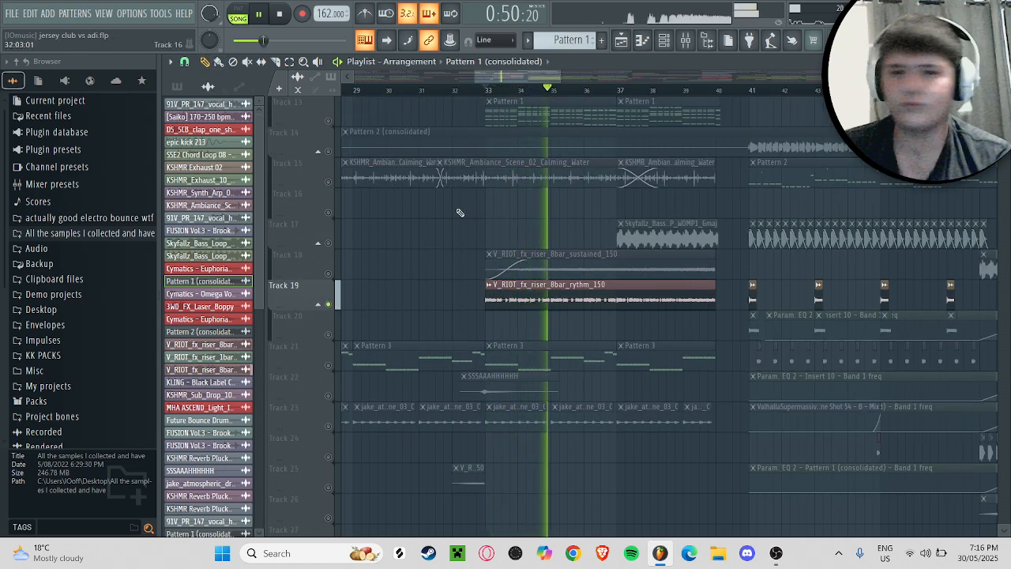
# Step: Compare the full arrangement with the soloed V_RIOT rhythm riser on Track 19, playing from bar 33
pyautogui.click(330, 304)
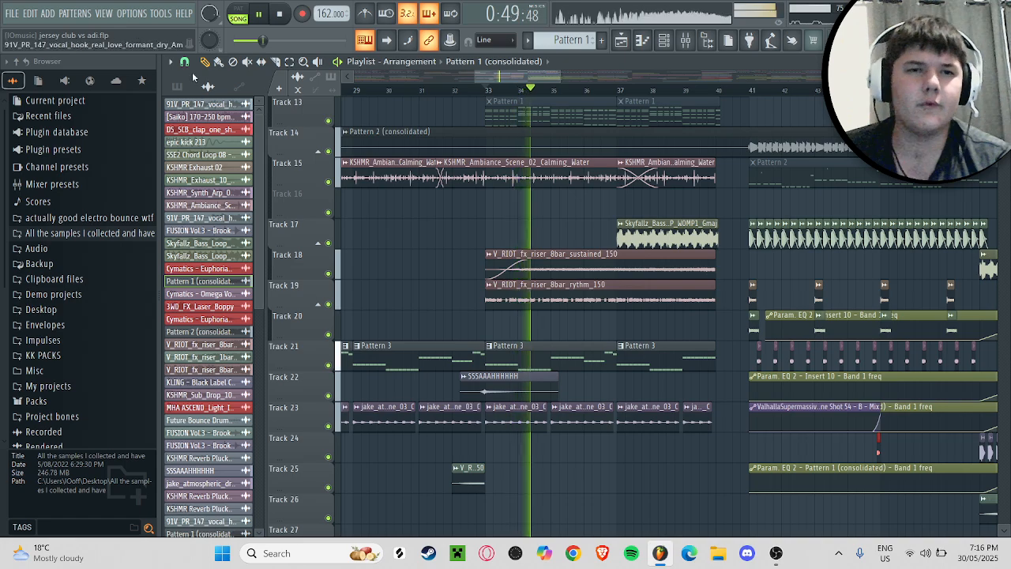
pyautogui.click(330, 304)
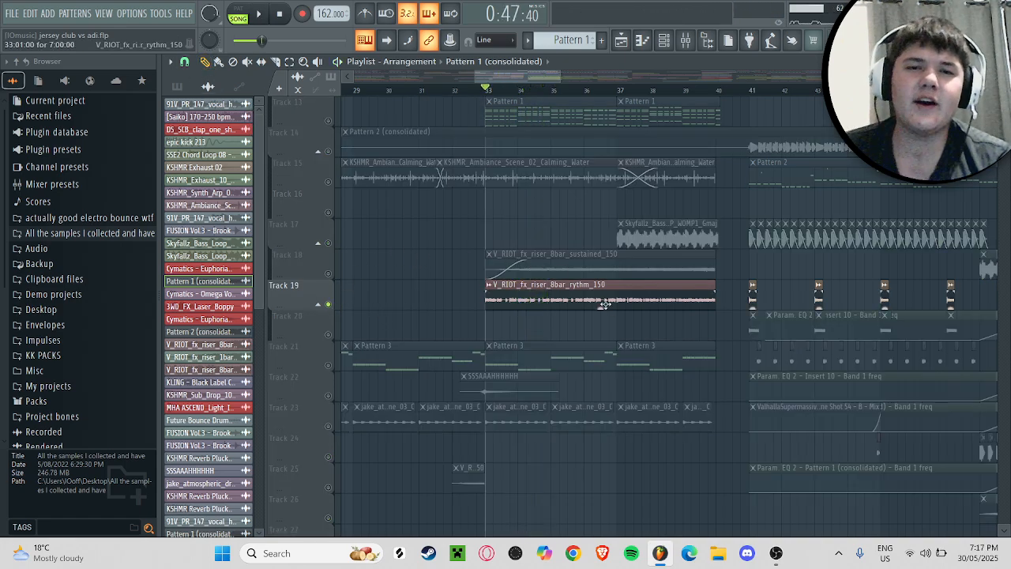
pyautogui.press('space')
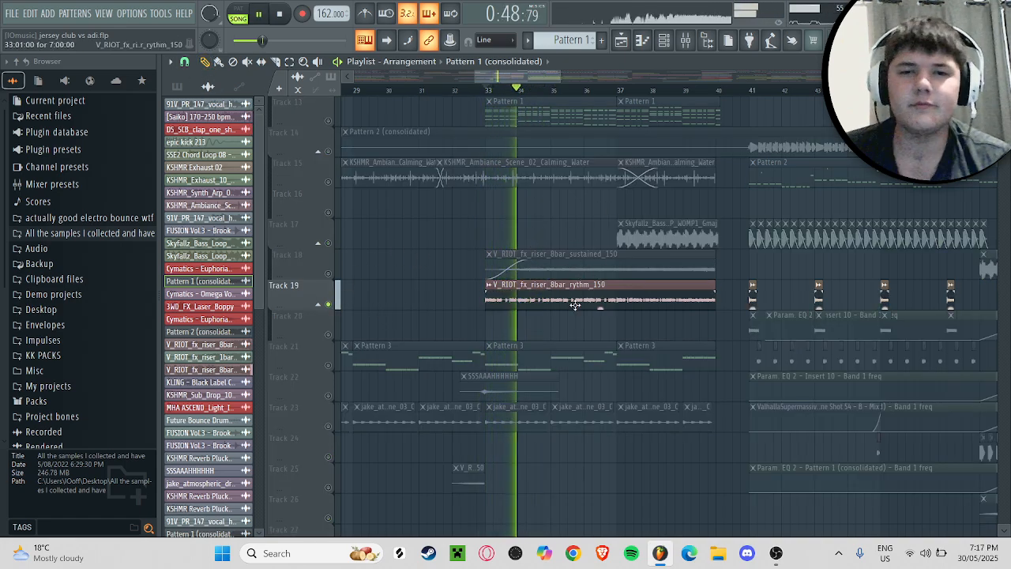
pyautogui.press('space')
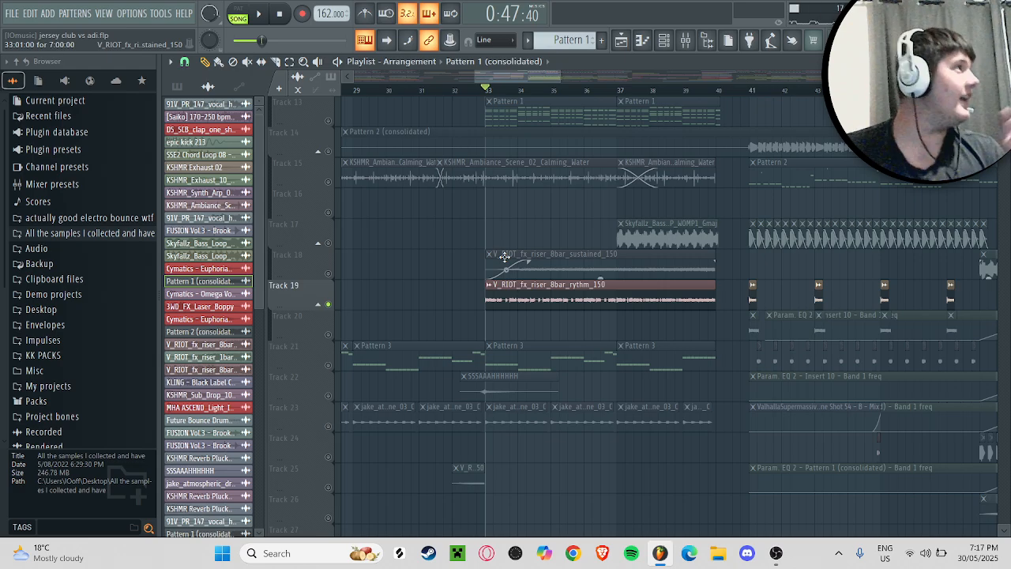
# Step: Play the arrangement from bar 33 with Track 19 muted and again with it unmuted
pyautogui.click(328, 304)
pyautogui.press('space')
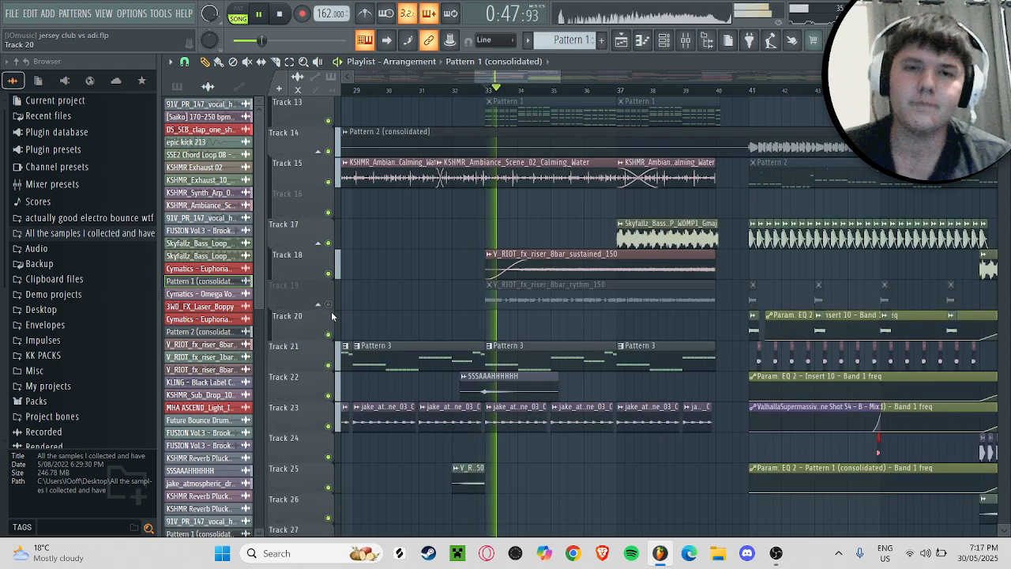
pyautogui.press('space')
pyautogui.click(329, 305)
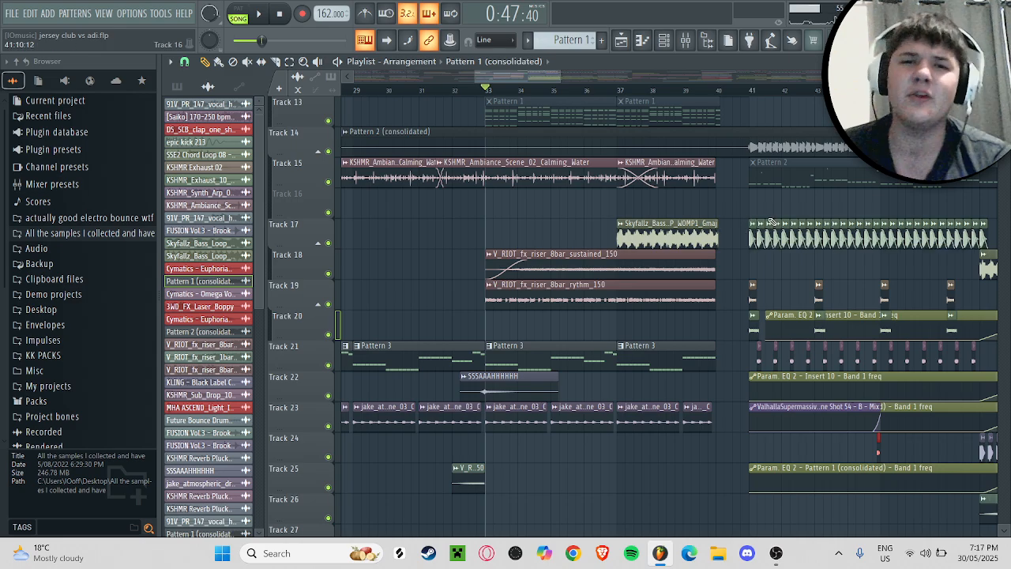
pyautogui.press('space')
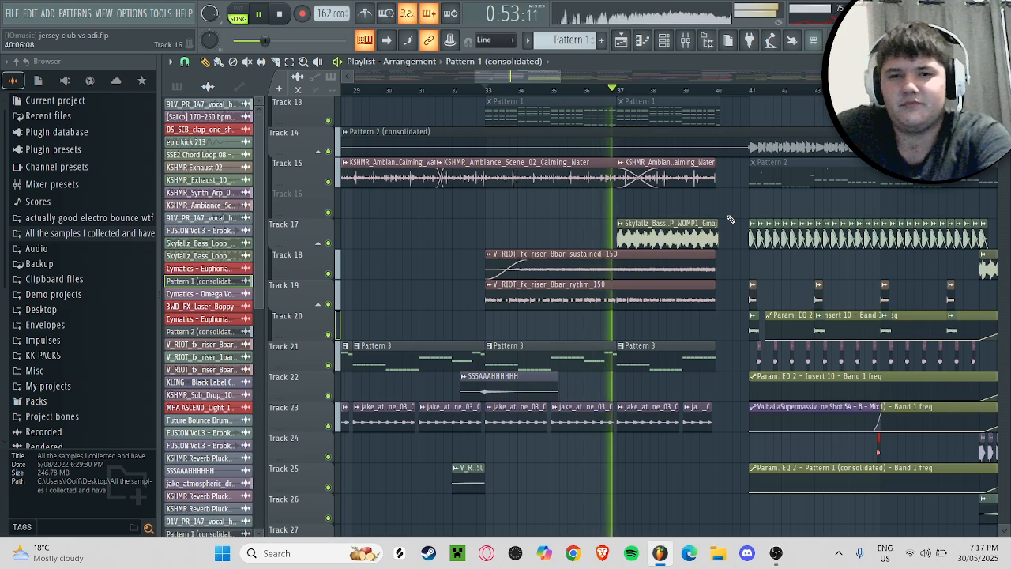
pyautogui.press('space')
# Step: Solo Track 17, play its Skyfallz bass loop from bar 37, stop playback and select the clip
pyautogui.scroll(6, 547, 203)
pyautogui.scroll(-4, 557, 209)
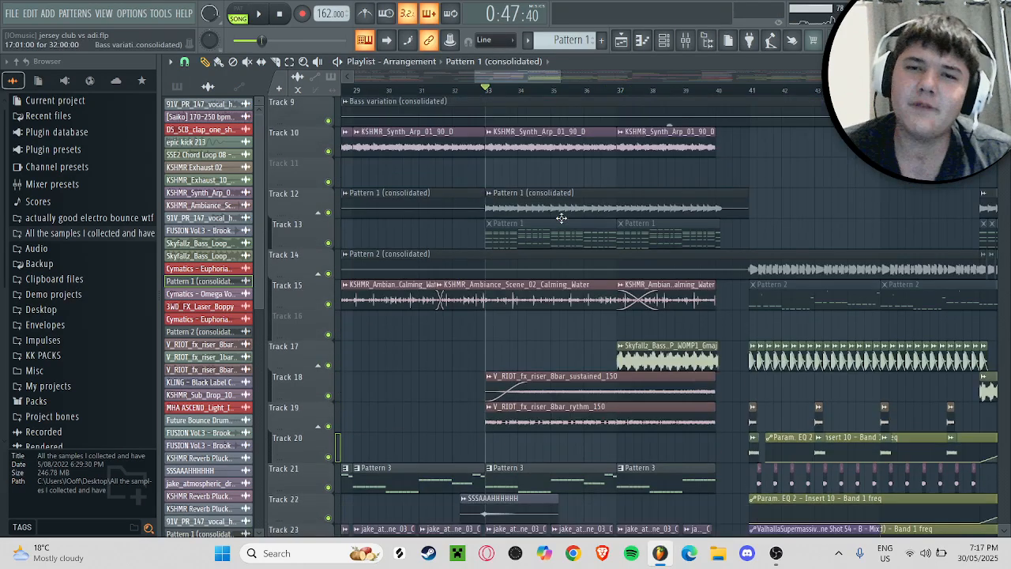
pyautogui.rightClick(328, 305)
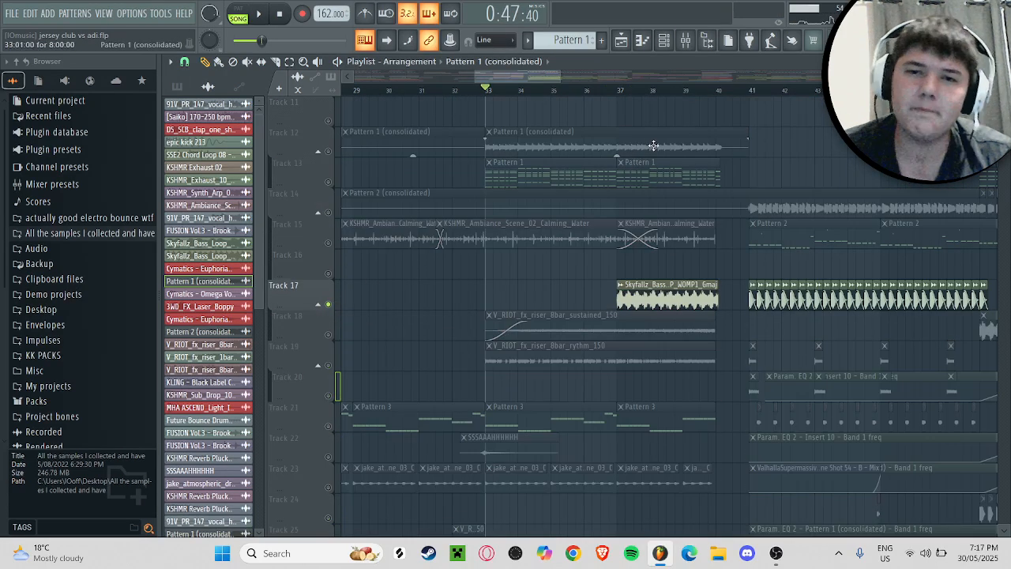
pyautogui.click(620, 94)
pyautogui.press('space')
pyautogui.hscroll(3, 514, 217)
pyautogui.press('space')
pyautogui.click(481, 300)
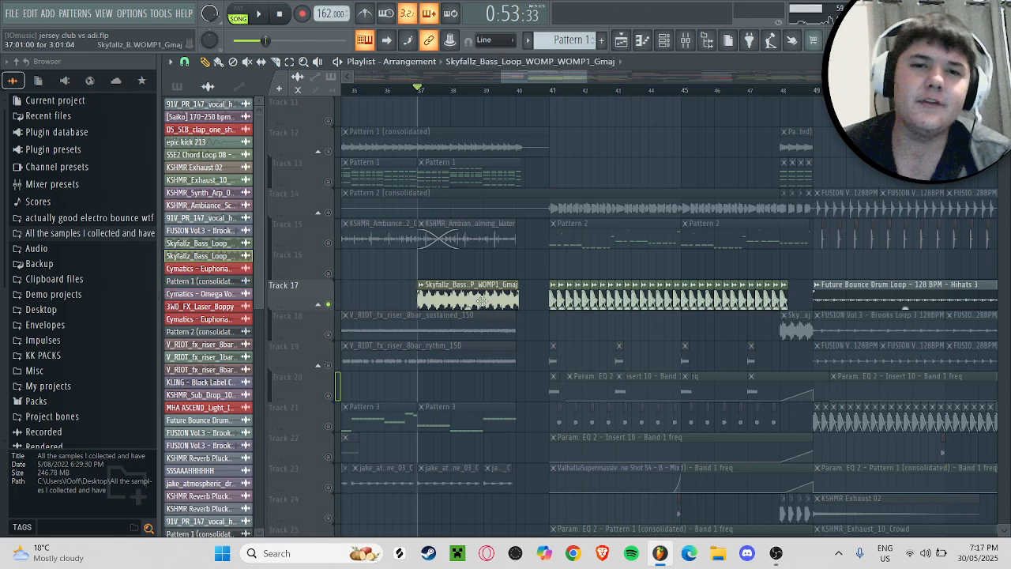
# Step: Inspect the sample settings of the Skyfallz bass loop on Track 17, close them and show the pattern list in the picker
pyautogui.doubleClick(481, 300)
pyautogui.click(547, 128)
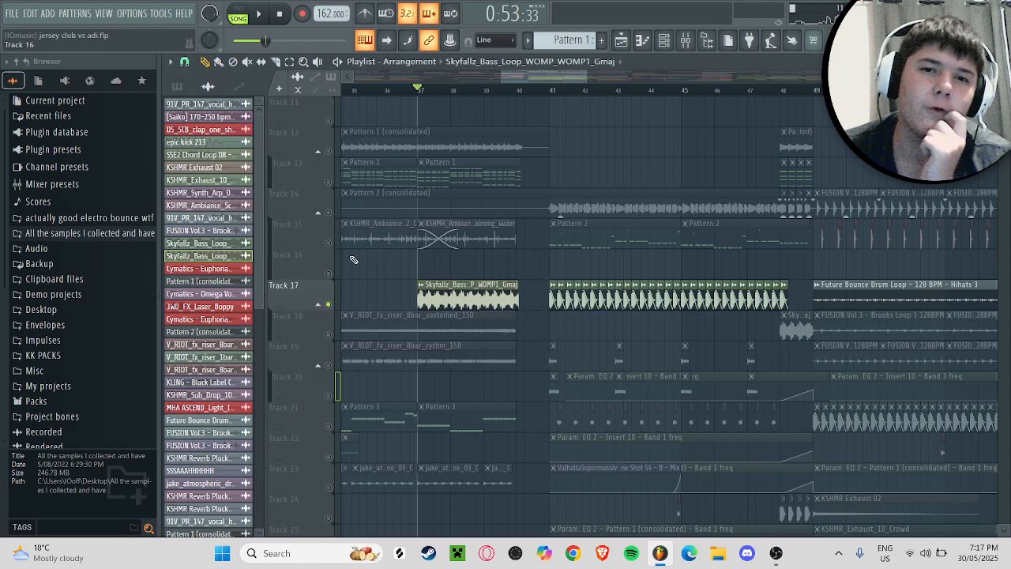
pyautogui.doubleClick(489, 293)
pyautogui.click(545, 129)
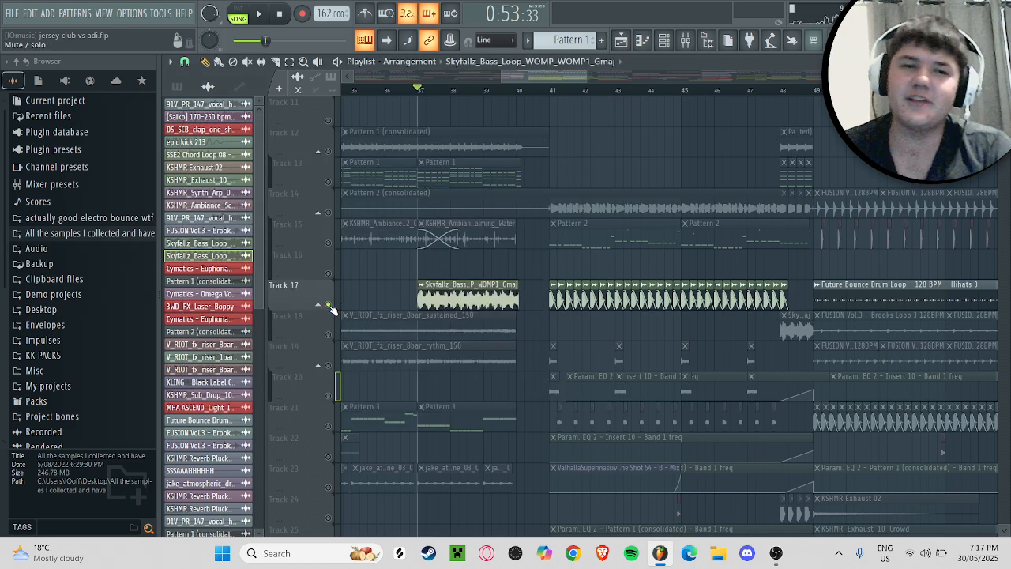
pyautogui.click(190, 84)
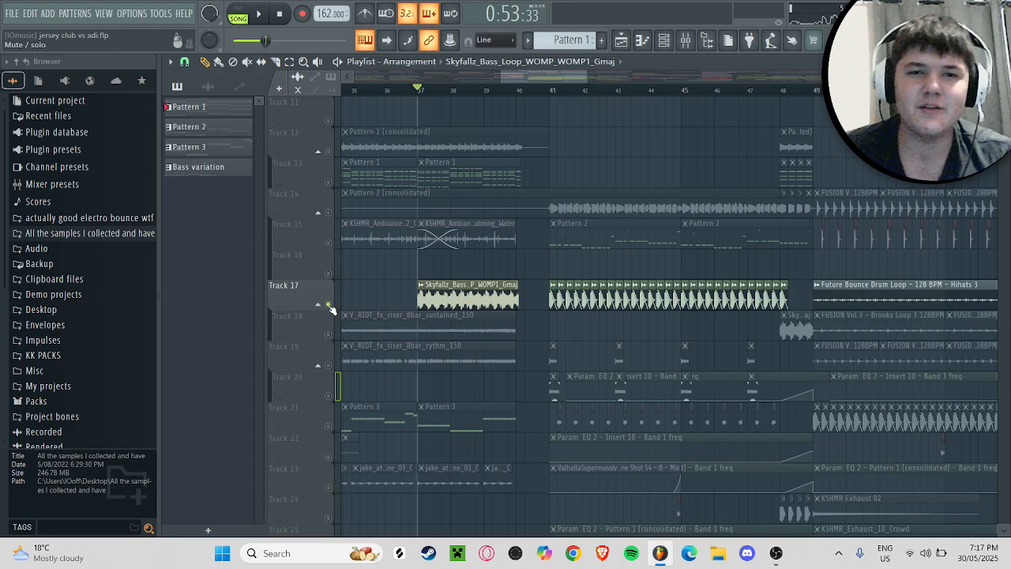
# Step: Unsolo Track 17 and play the full arrangement from bar 37
pyautogui.scroll(6, 548, 166)
pyautogui.press('space')
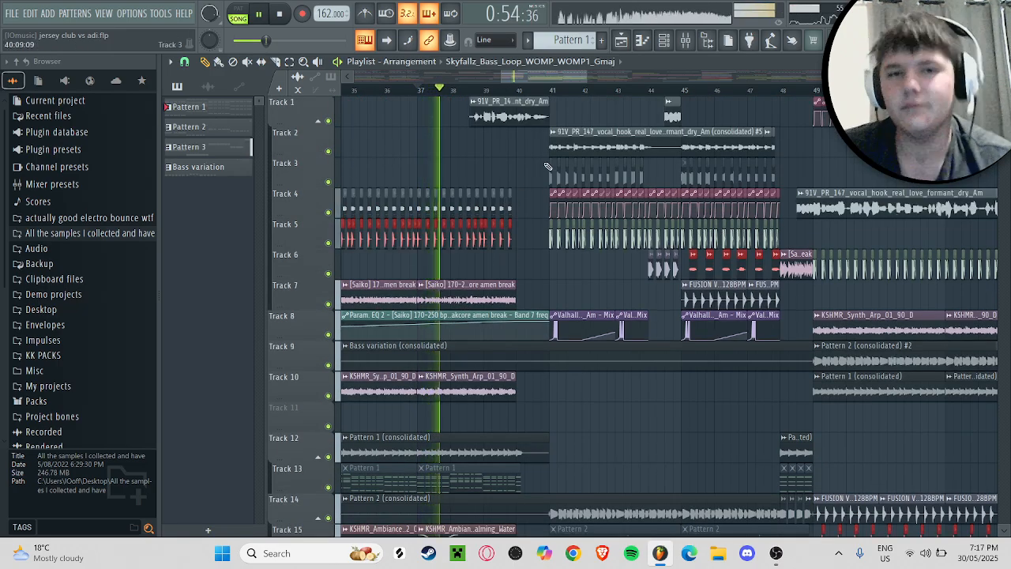
pyautogui.press('space')
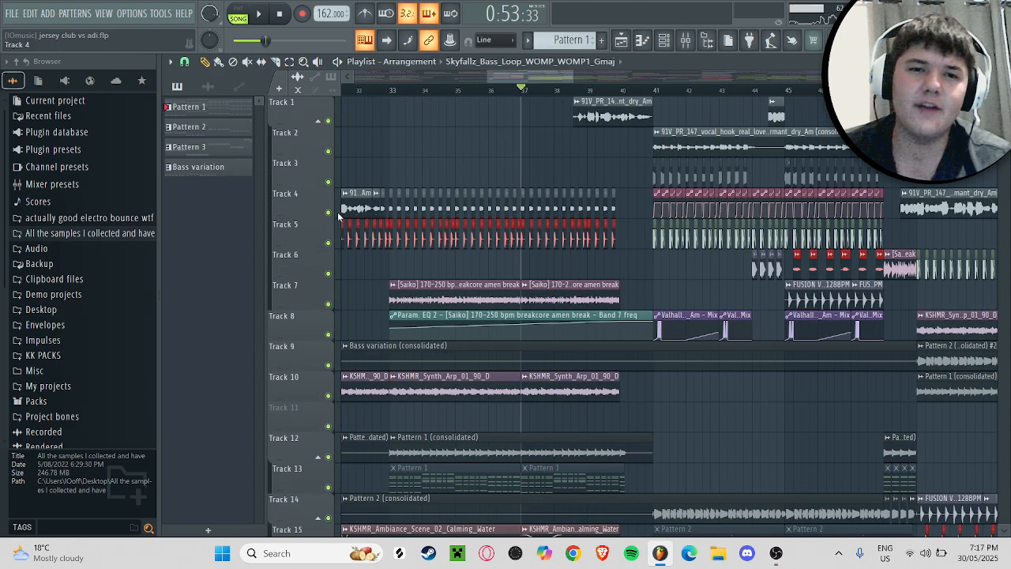
# Step: Solo Track 4 and audition its vocal clip and the chopped slices from bar 32
pyautogui.rightClick(328, 212)
pyautogui.click(361, 94)
pyautogui.press('space')
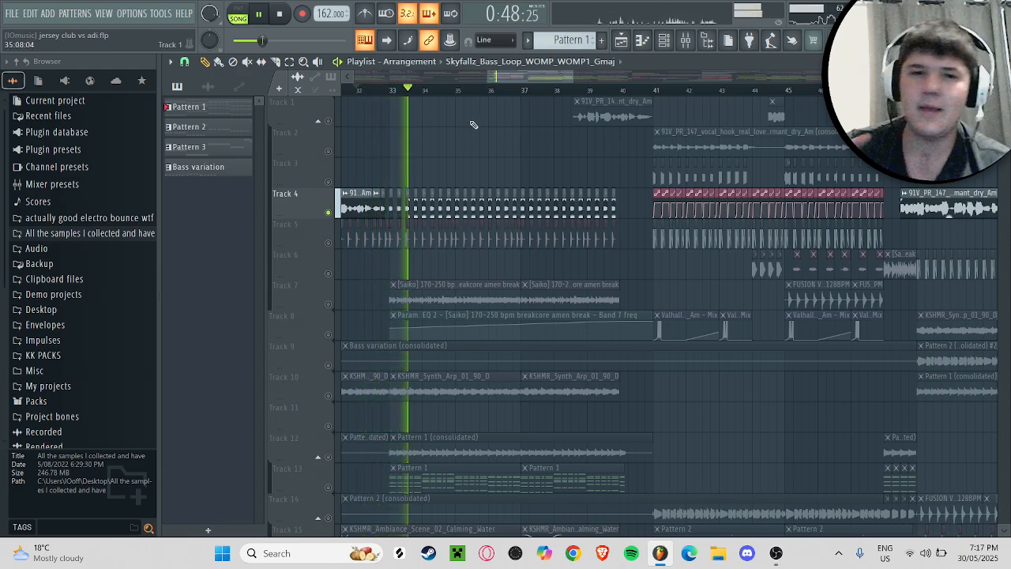
pyautogui.press('space')
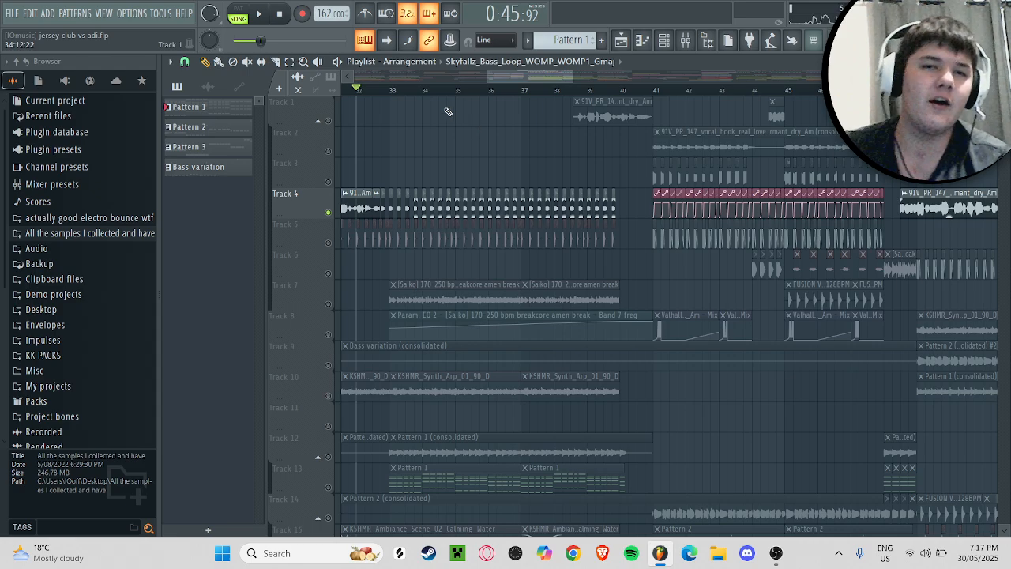
# Step: Unsolo Track 4, play the full arrangement from bar 32 and jump ahead to around bar 39
pyautogui.keyDown('ctrl'); pyautogui.click(329, 212); pyautogui.keyUp('ctrl')
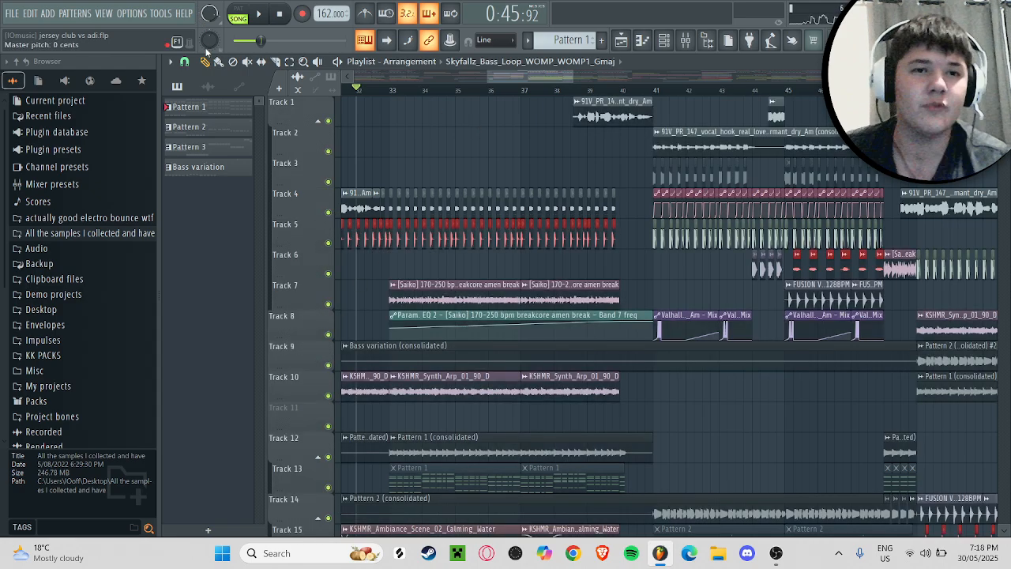
pyautogui.press('space')
pyautogui.click(589, 87)
pyautogui.click(560, 79)
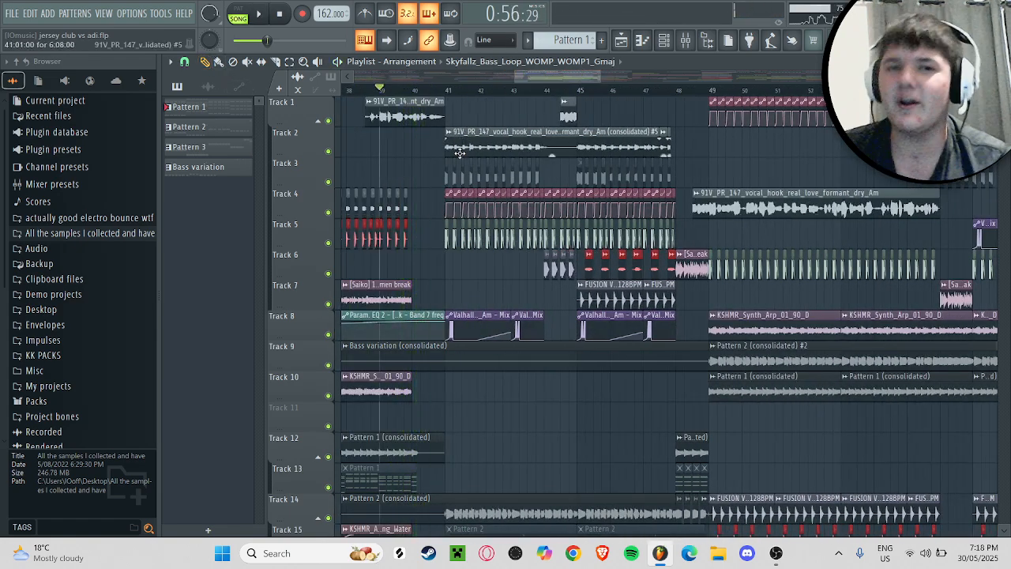
# Step: Solo Track 5, audition its kicks from bar 41 and inspect the epic kick 213 sample settings
pyautogui.scroll(-2, 400, 193)
pyautogui.keyDown('ctrl'); pyautogui.click(329, 182); pyautogui.keyUp('ctrl')
pyautogui.scroll(2, 329, 182)
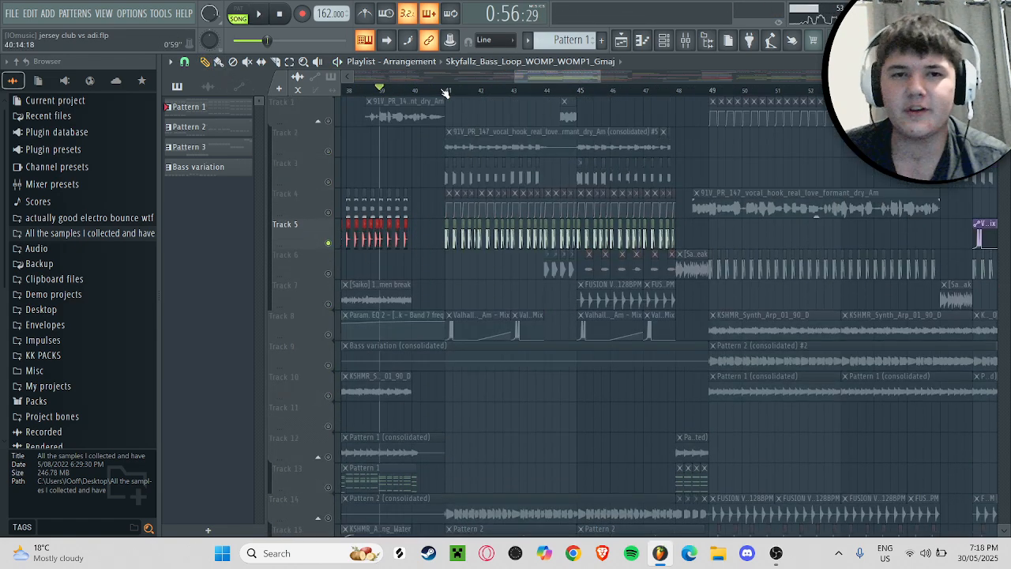
pyautogui.click(445, 89)
pyautogui.moveTo(600, 77); pyautogui.dragTo(570, 79)
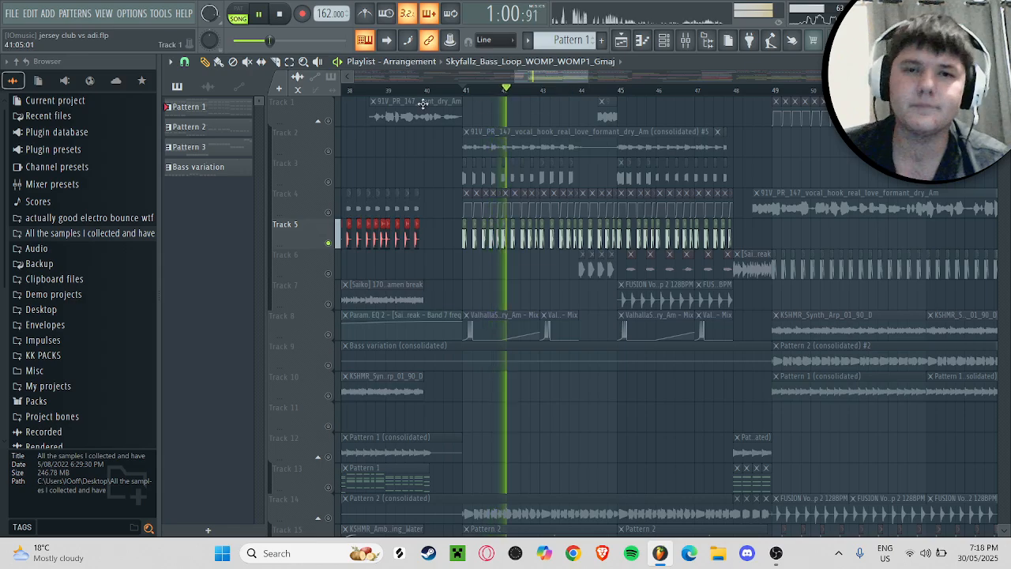
pyautogui.press('space')
pyautogui.doubleClick(467, 225)
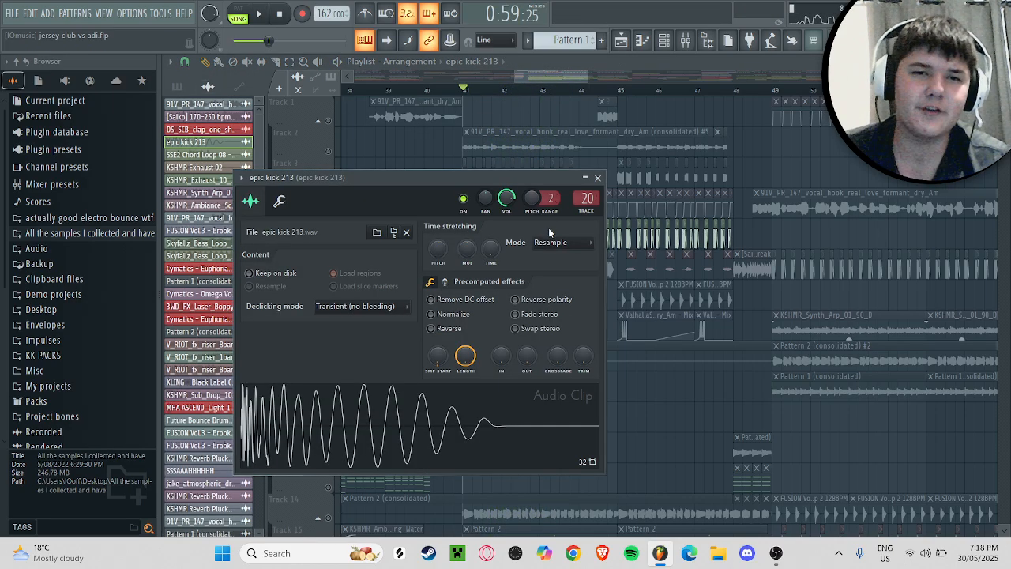
pyautogui.click(600, 178)
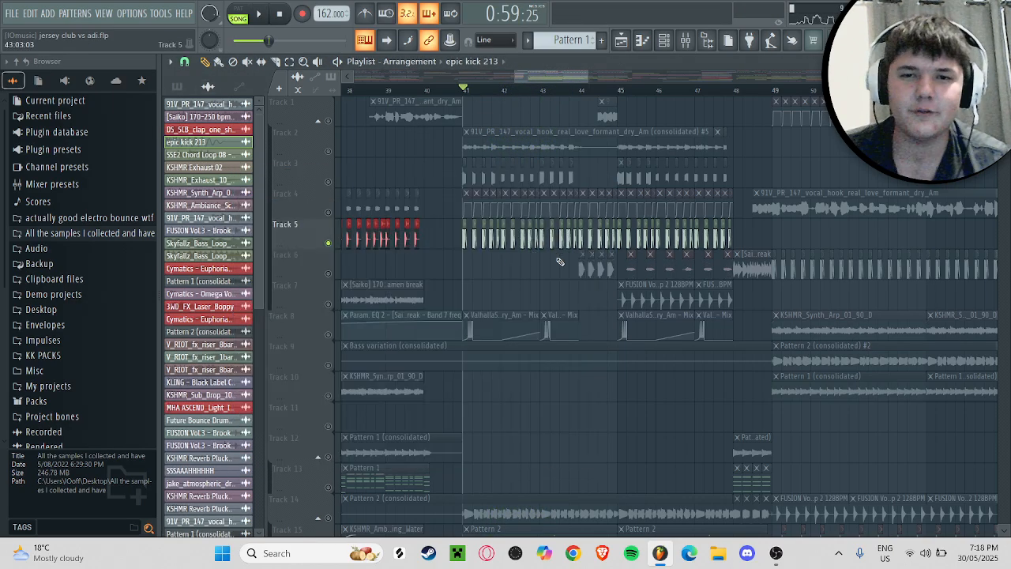
# Step: Solo Track 6, play its stabs from bar 44 and inspect the KLING Black Label Color Stab 06 sample settings
pyautogui.click(582, 91)
pyautogui.press('space')
pyautogui.press('space')
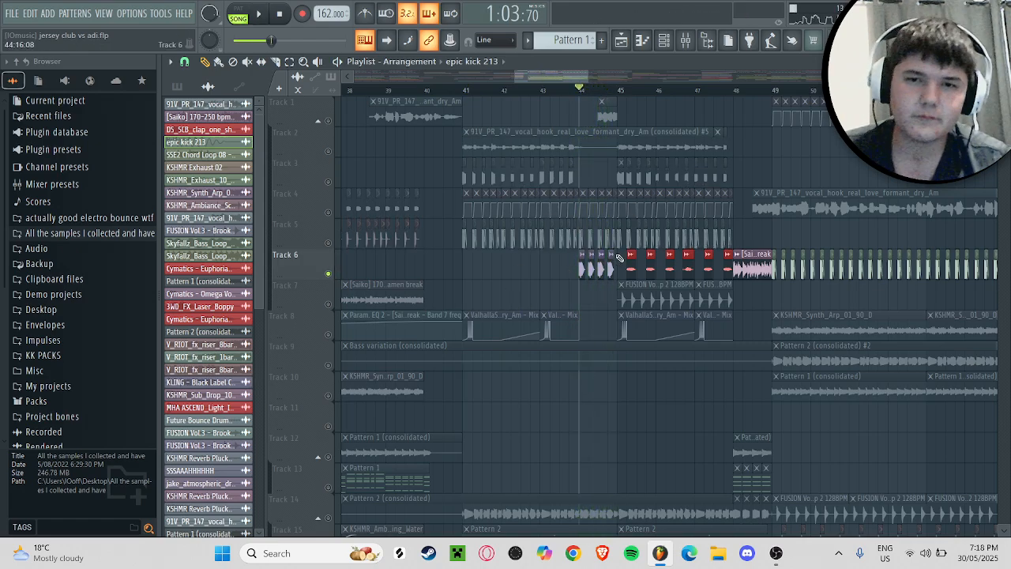
pyautogui.doubleClick(612, 254)
pyautogui.click(650, 228)
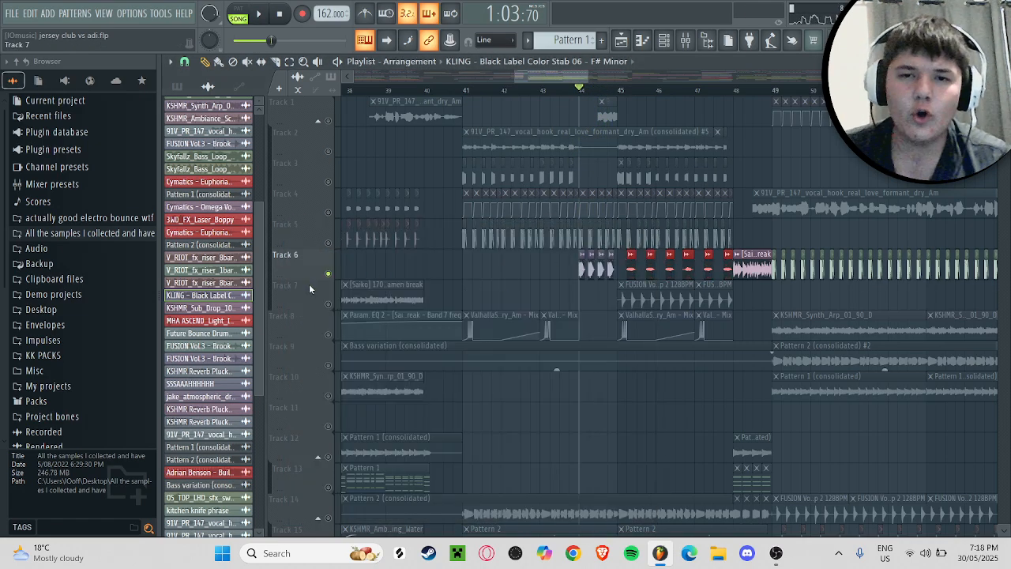
# Step: Audition the red clips on the soloed Track 6 from bar 45
pyautogui.scroll(-1, 465, 249)
pyautogui.click(622, 92)
pyautogui.press('space')
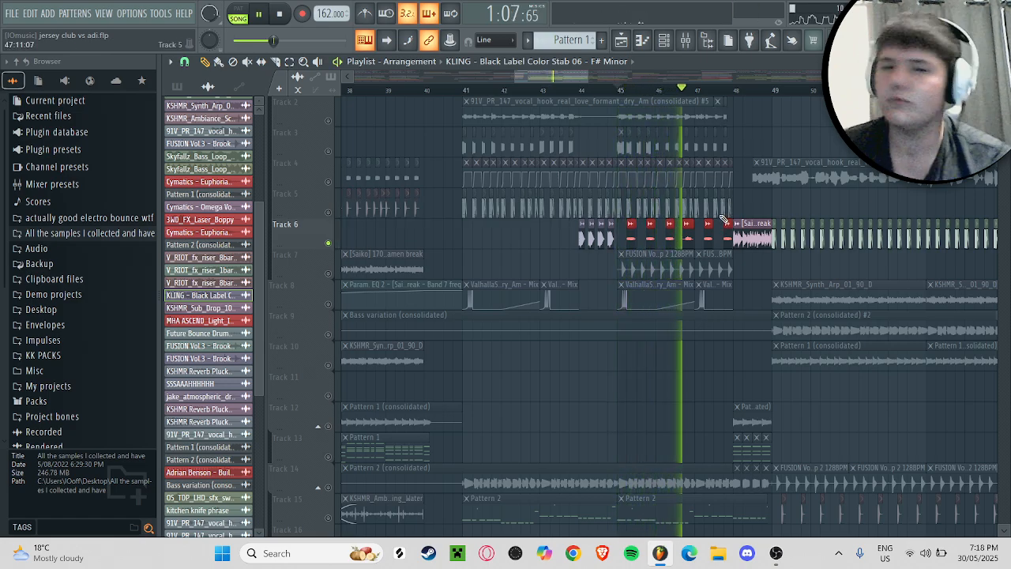
pyautogui.press('space')
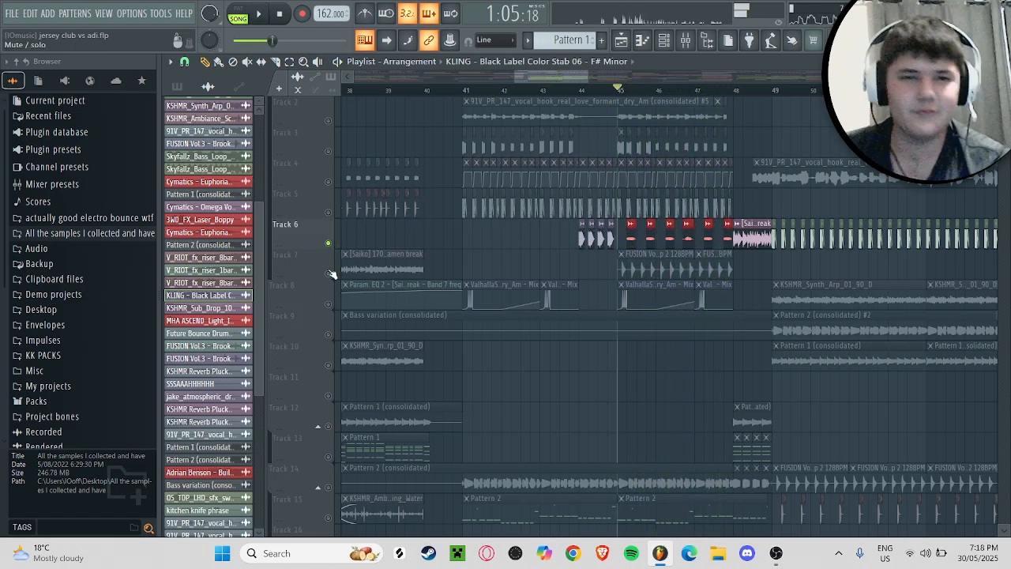
# Step: Solo Track 7, show the pattern list in the picker and audition the FUSION 128 BPM loop from bar 45
pyautogui.rightClick(329, 274)
pyautogui.scroll(-2, 774, 271)
pyautogui.scroll(-2, 759, 271)
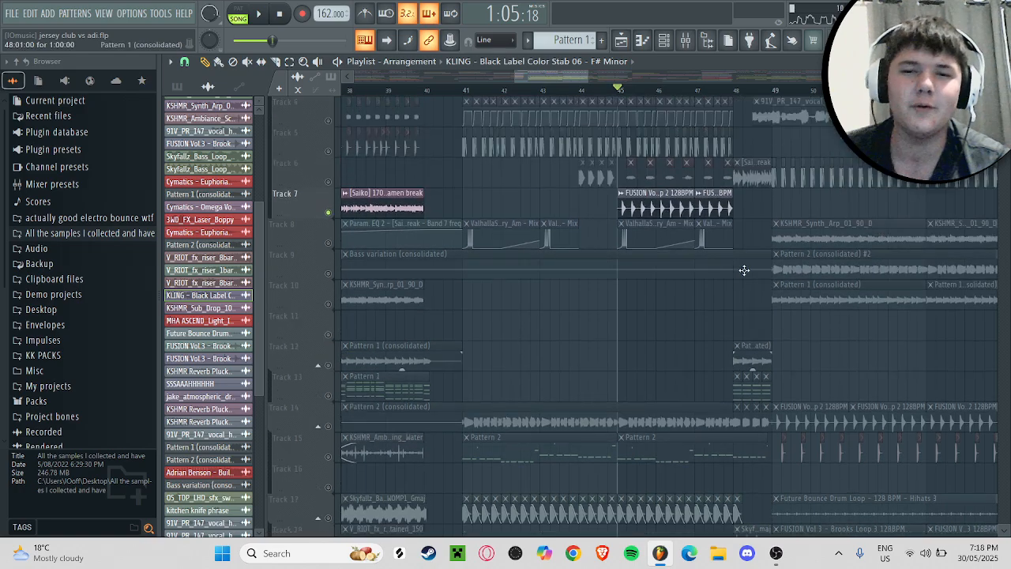
pyautogui.click(181, 87)
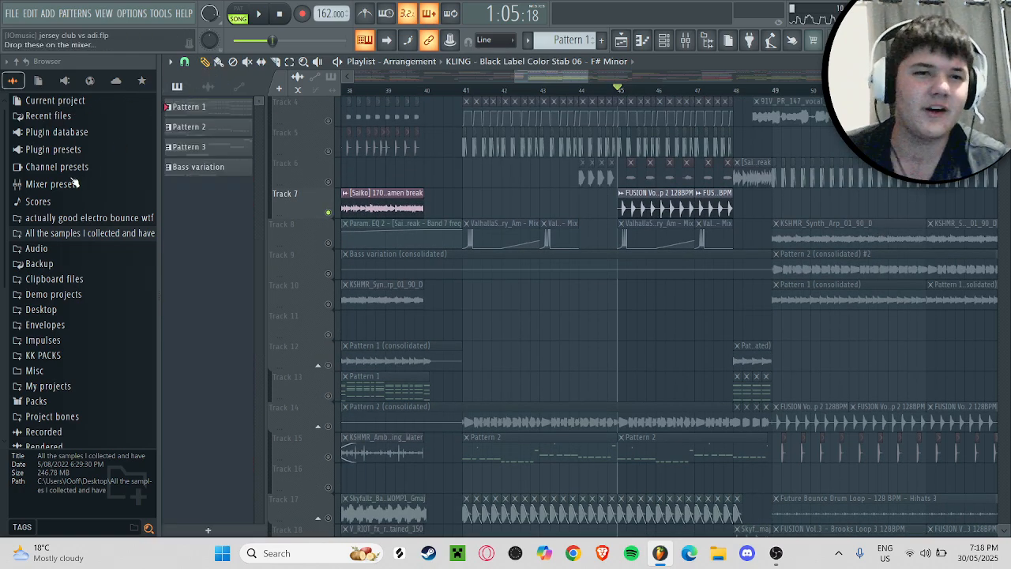
pyautogui.press('space')
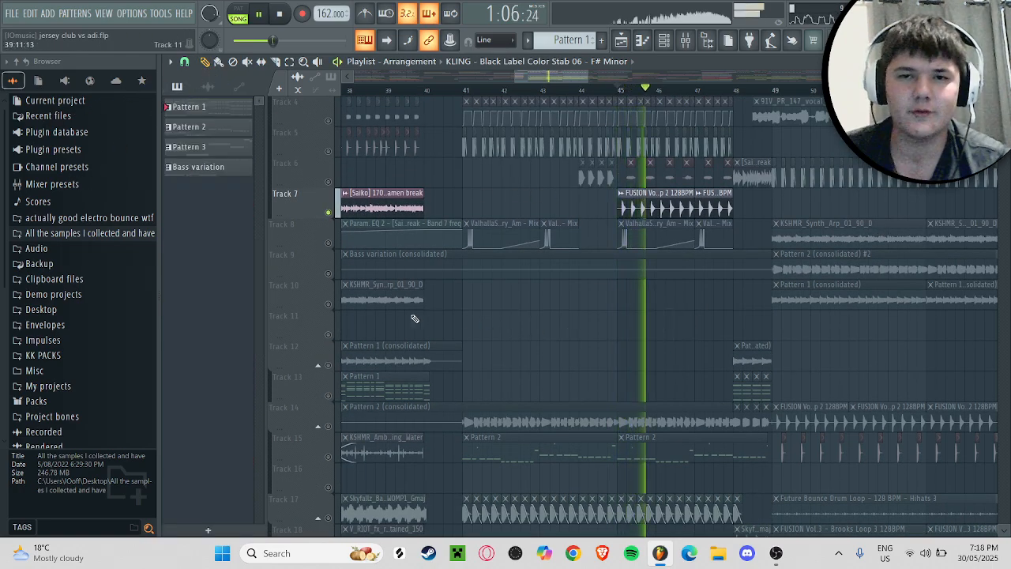
pyautogui.press('space')
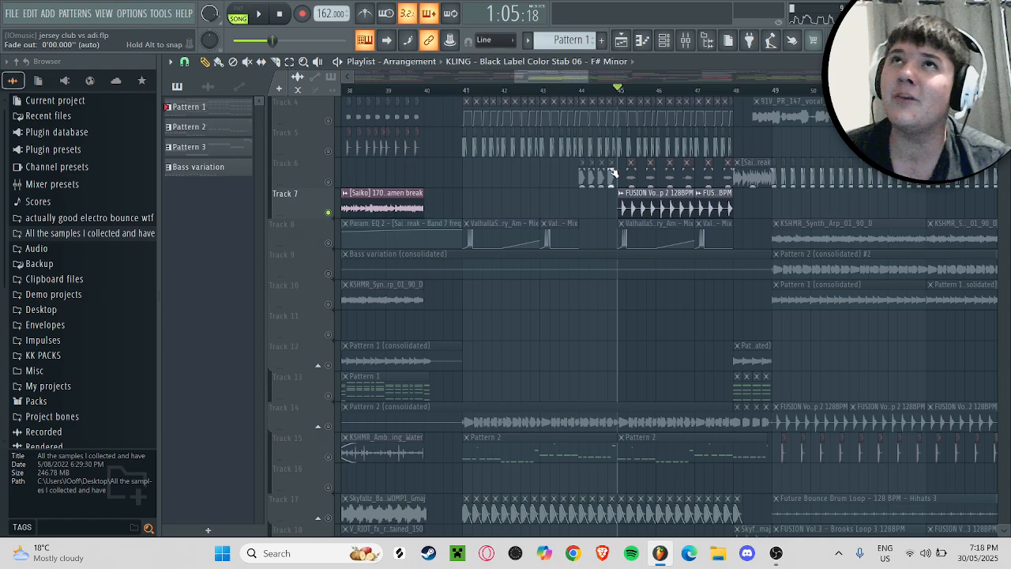
# Step: Solo Track 14 and audition the consolidated Pattern 2 clip from bar 41
pyautogui.scroll(3, 650, 261)
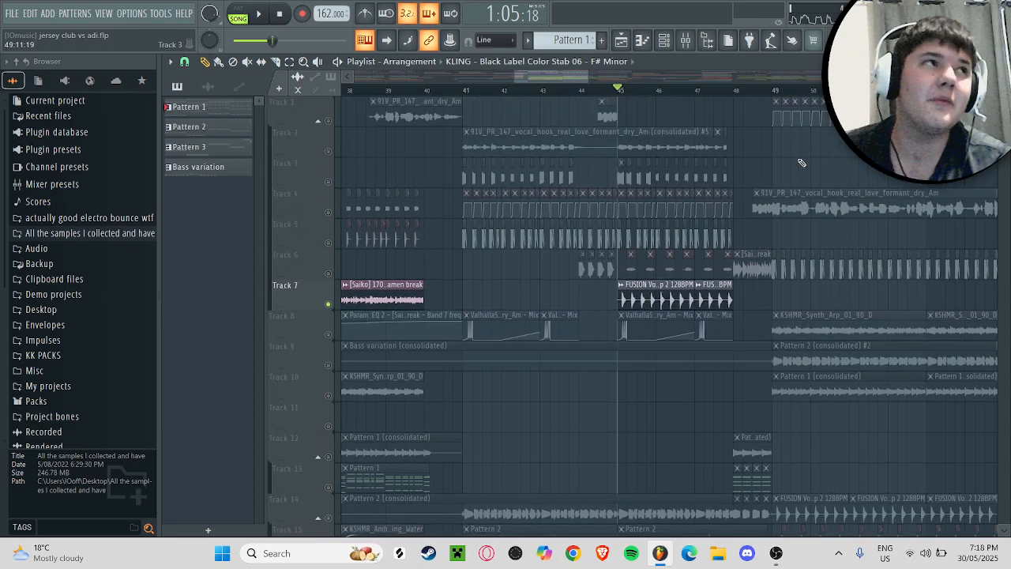
pyautogui.scroll(-8, 801, 161)
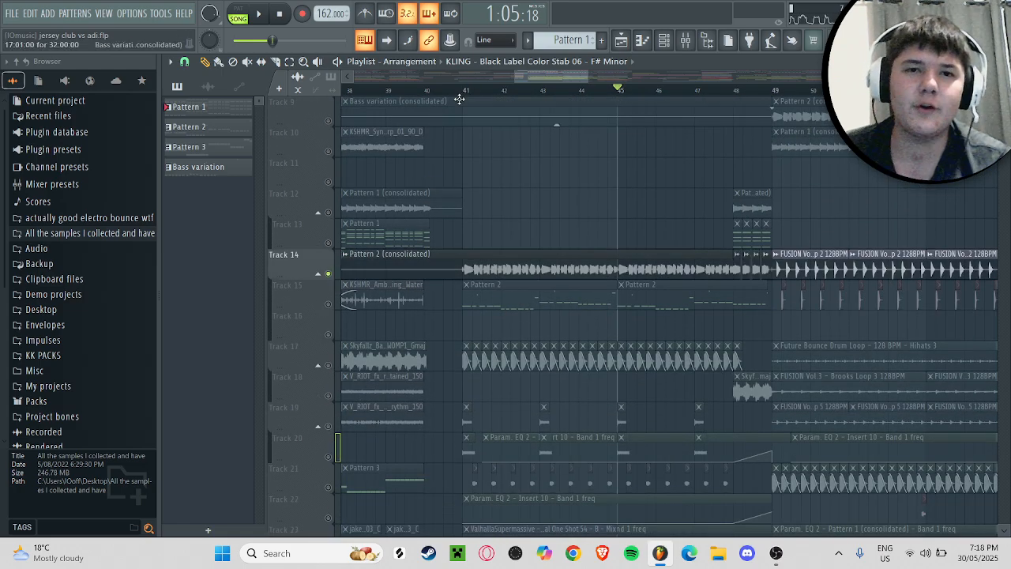
pyautogui.click(462, 91)
pyautogui.press('space')
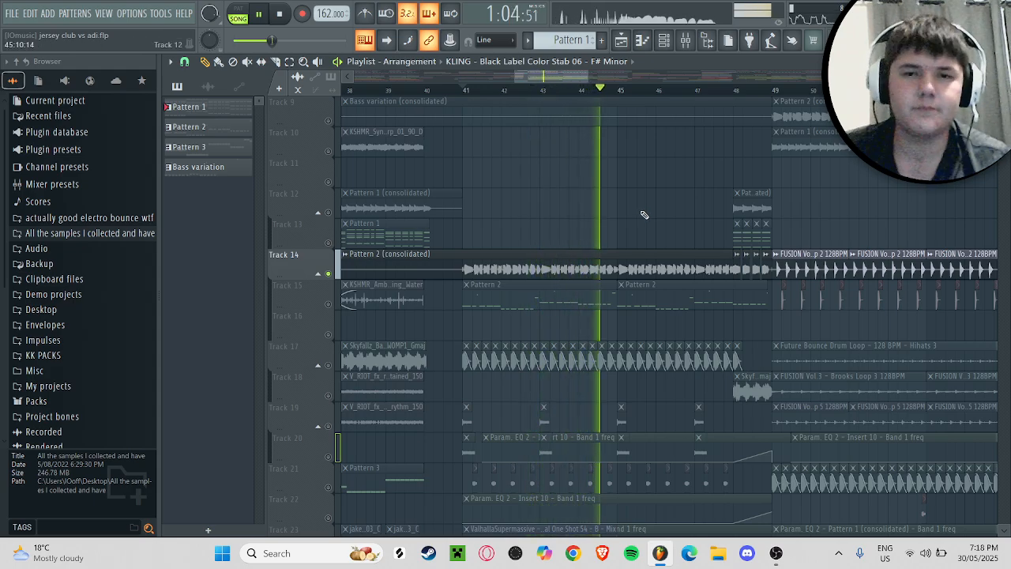
pyautogui.press('space')
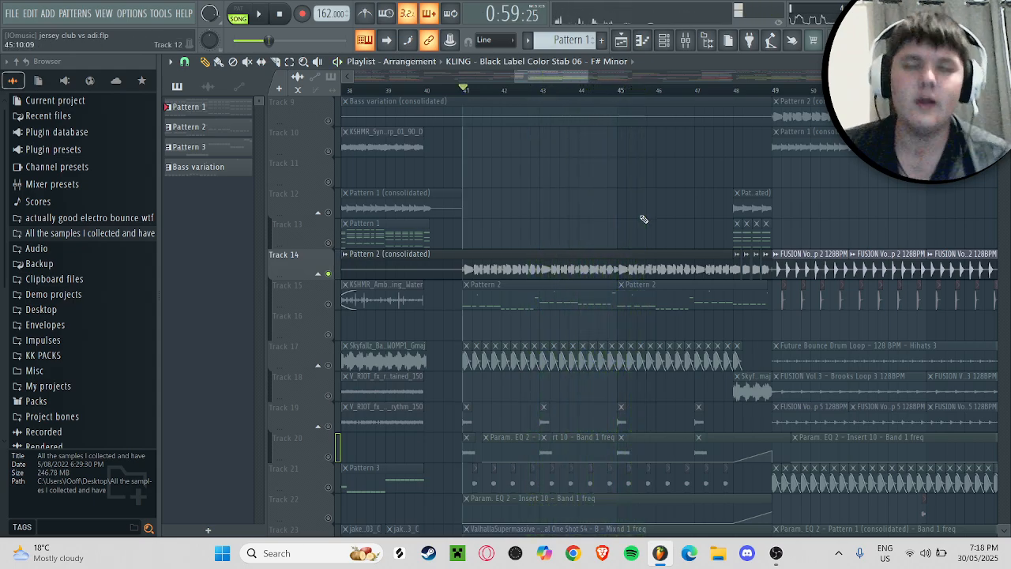
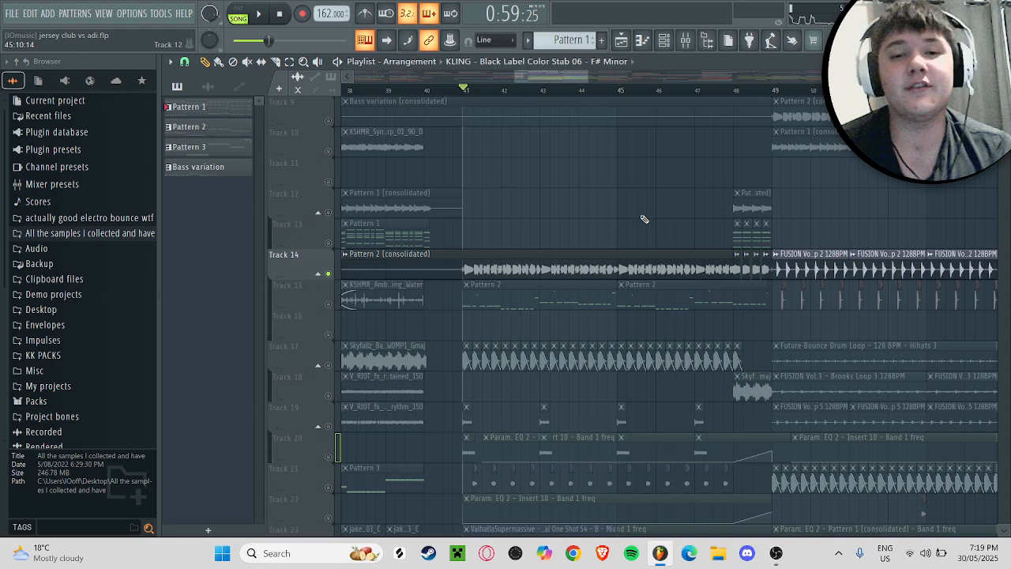
# Step: Play the soloed Track 14 once more from bar 41
pyautogui.press('space')
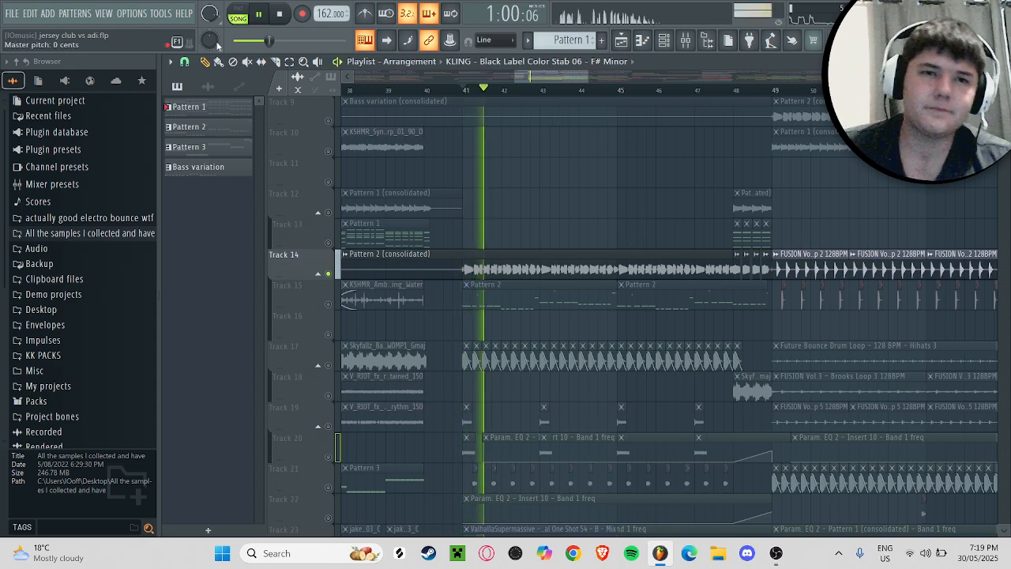
pyautogui.click(667, 40)
pyautogui.click(668, 40)
pyautogui.press('space')
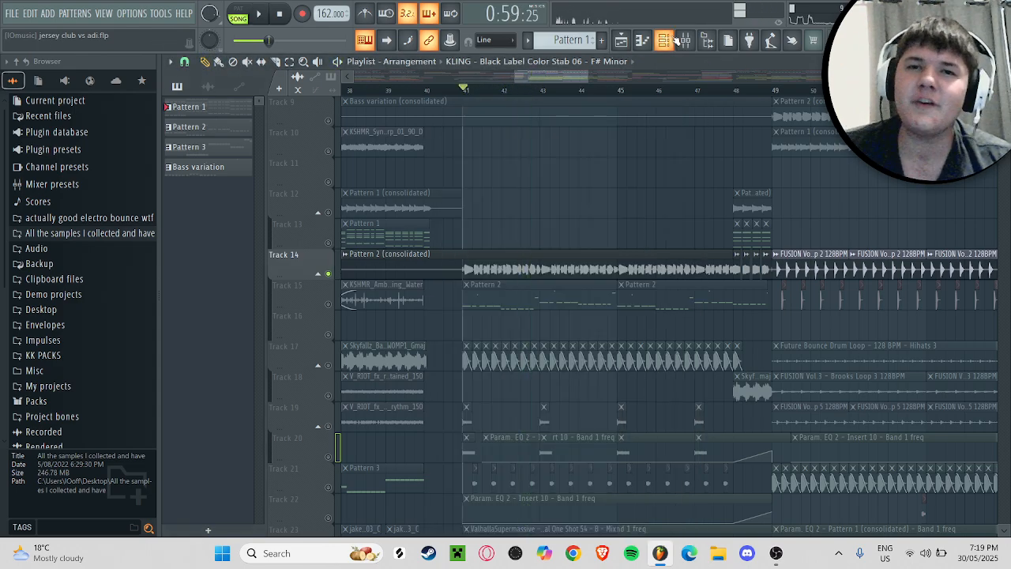
# Step: Inspect the effects on the Pattern 2 (consolidated) mixer track, including its Fruity parametric EQ 2
pyautogui.click(685, 40)
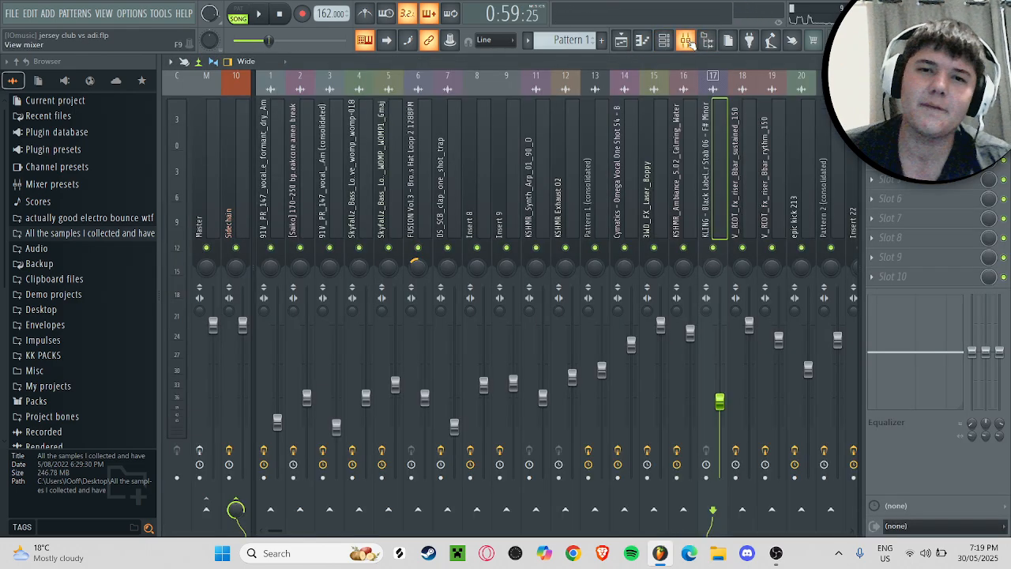
pyautogui.click(839, 150)
pyautogui.click(901, 102)
pyautogui.click(901, 102)
pyautogui.click(900, 121)
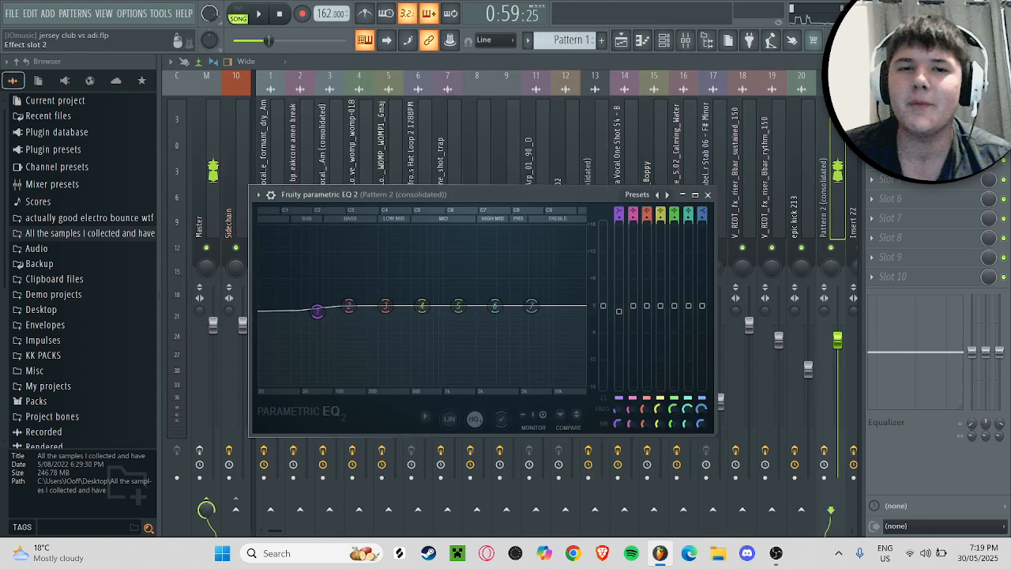
pyautogui.click(901, 121)
pyautogui.click(1000, 62)
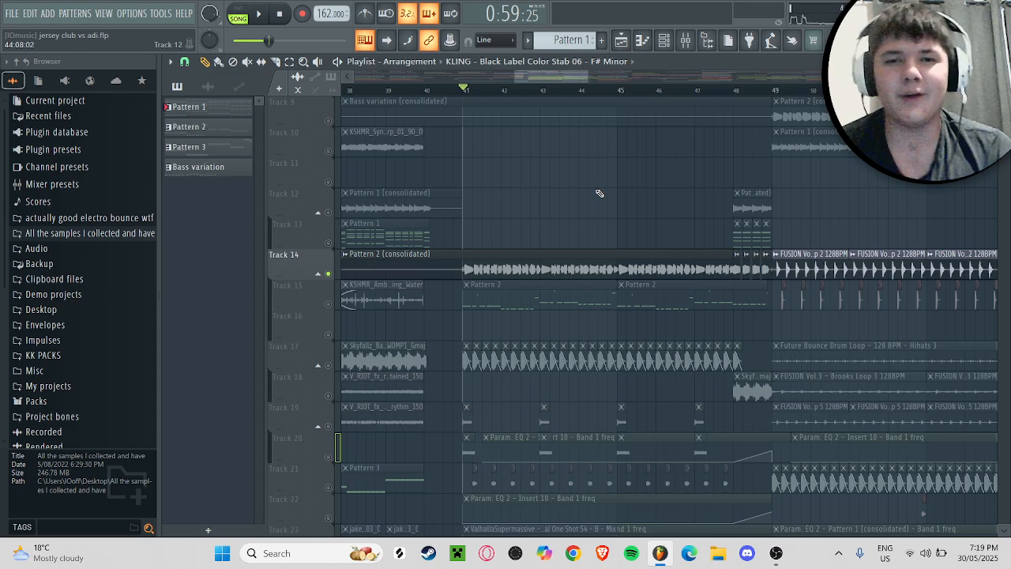
# Step: Switch to OBS to check the recording and return to the FL Studio playlist
pyautogui.click(660, 553)
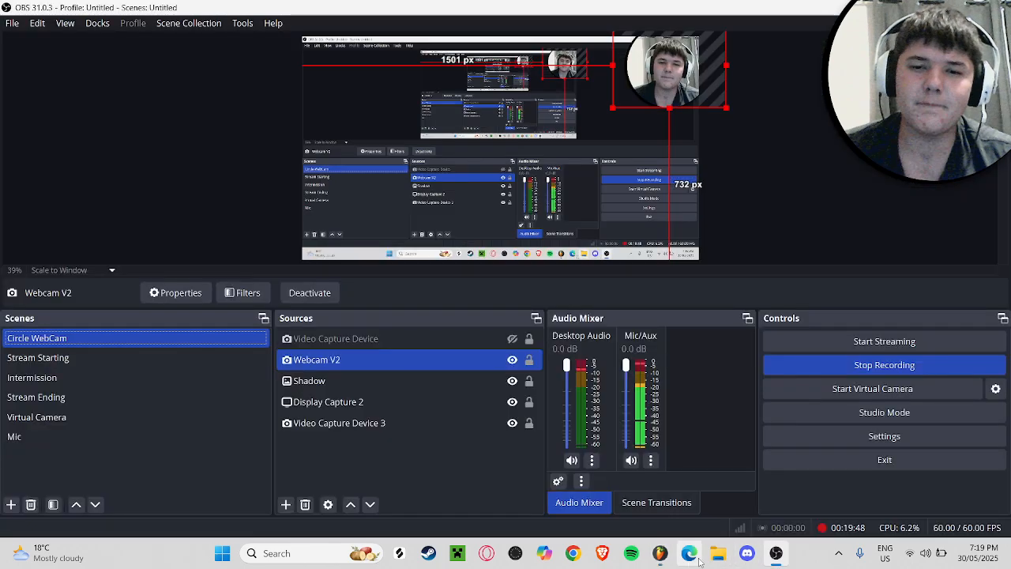
pyautogui.click(660, 553)
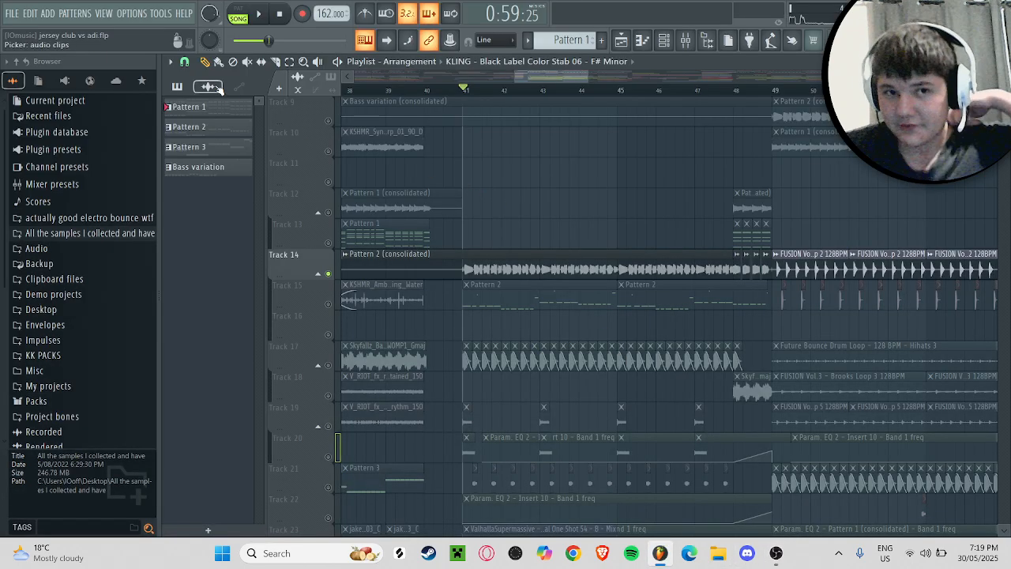
# Step: Solo Track 17 during playback and audition its chopped Skyfallz bass loop clips from bar 41
pyautogui.press('space')
pyautogui.scroll(-2, 500, 323)
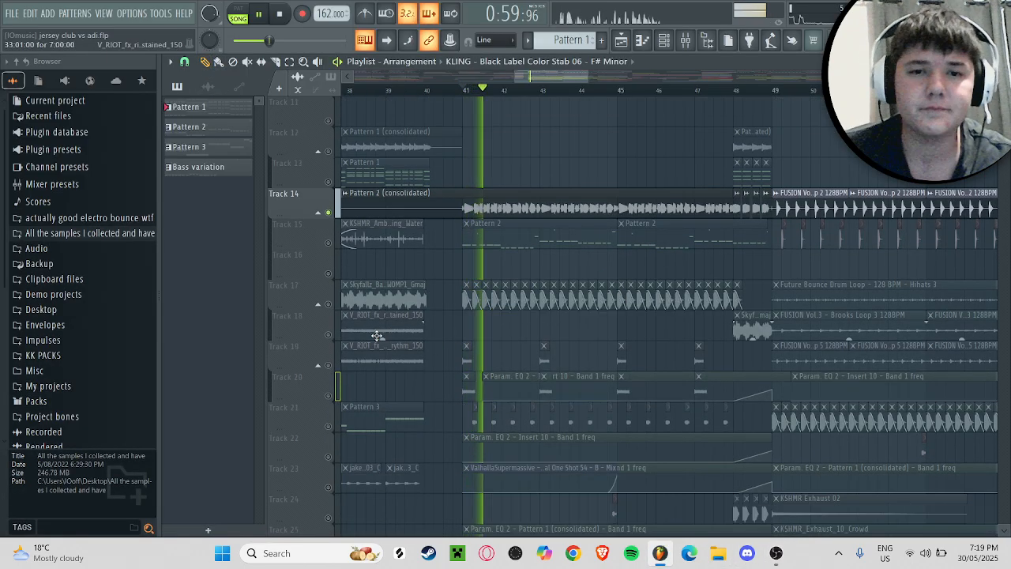
pyautogui.click(332, 304)
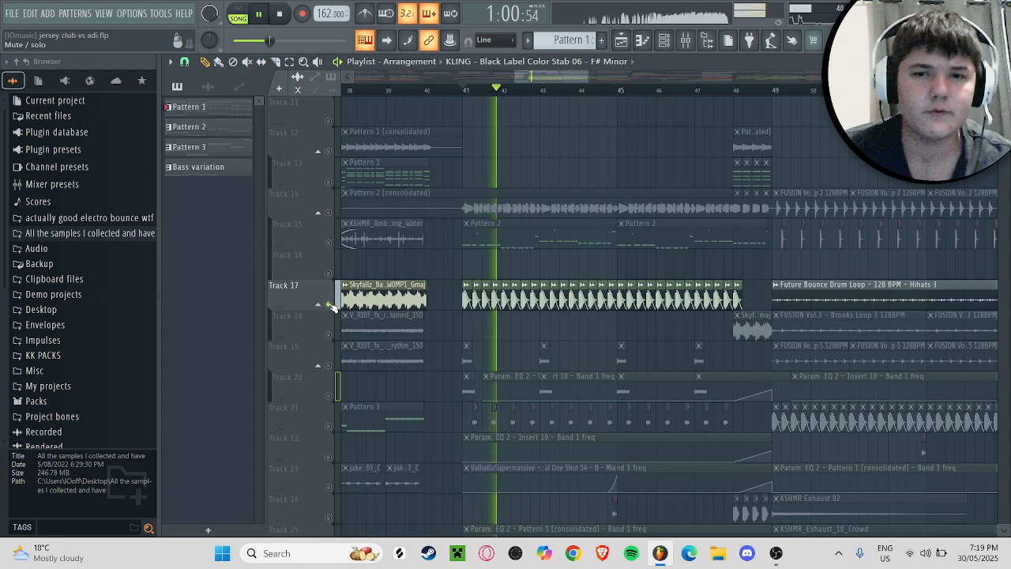
pyautogui.press('space')
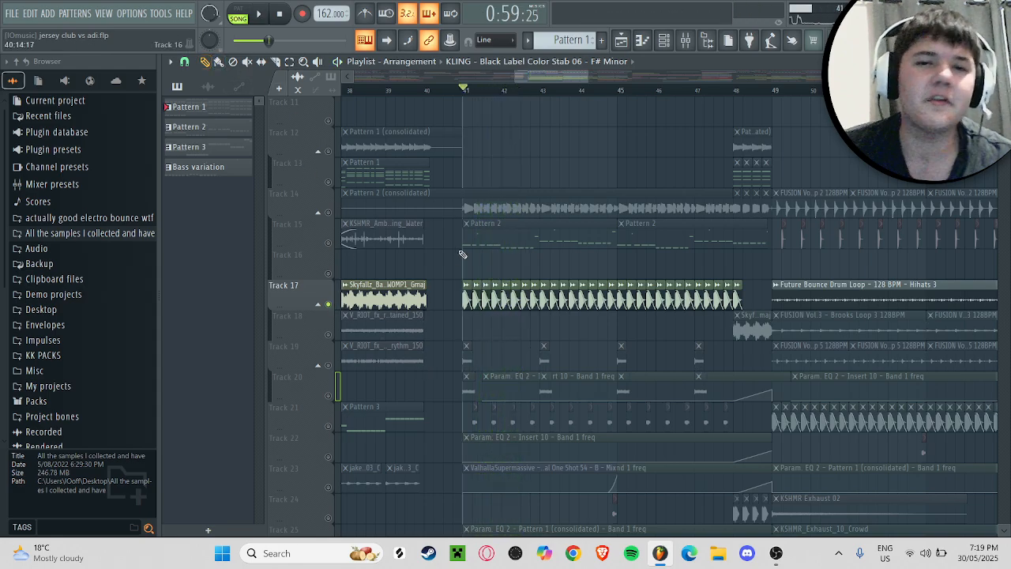
# Step: Look over the surrounding drop tracks and replay the soloed Track 17 bass clips from bar 41
pyautogui.scroll(10, 512, 320)
pyautogui.scroll(-7, 512, 316)
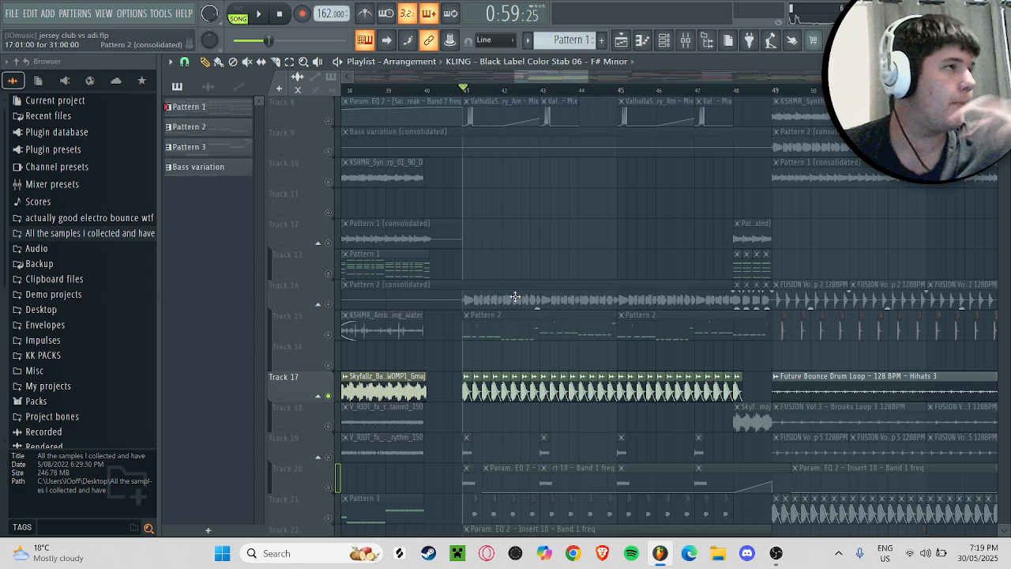
pyautogui.scroll(6, 515, 298)
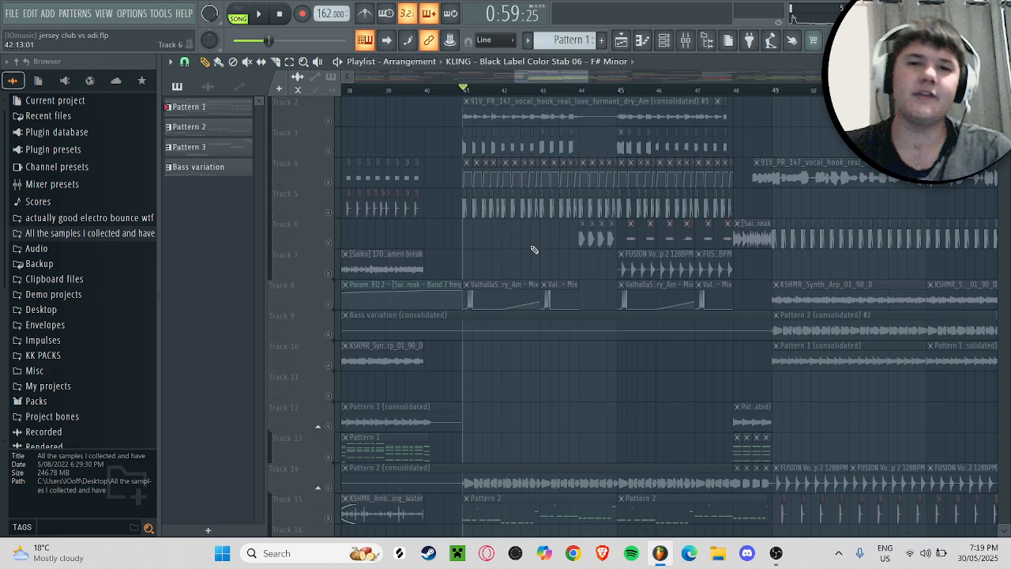
pyautogui.scroll(-6, 534, 251)
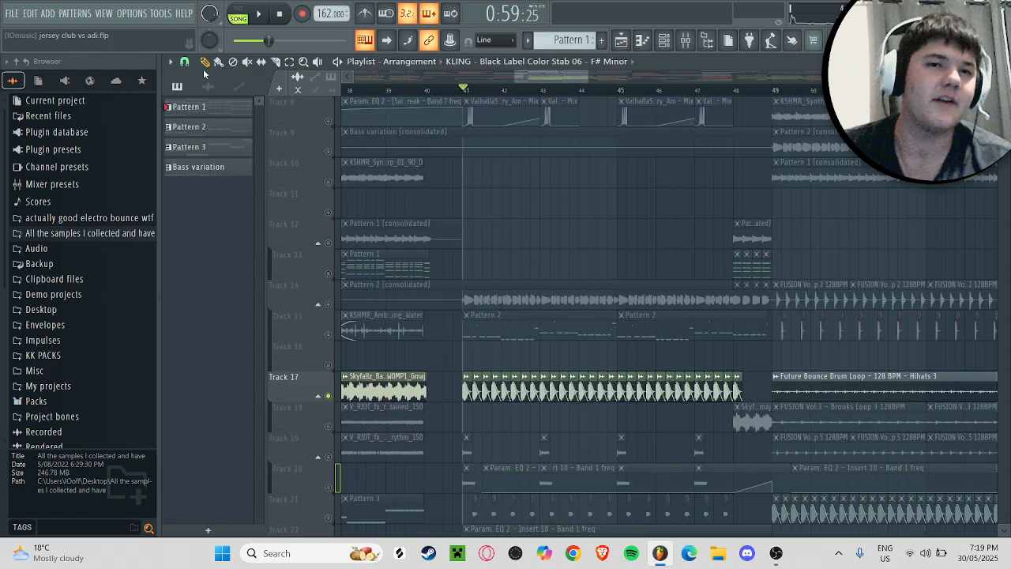
pyautogui.press('space')
pyautogui.press('space')
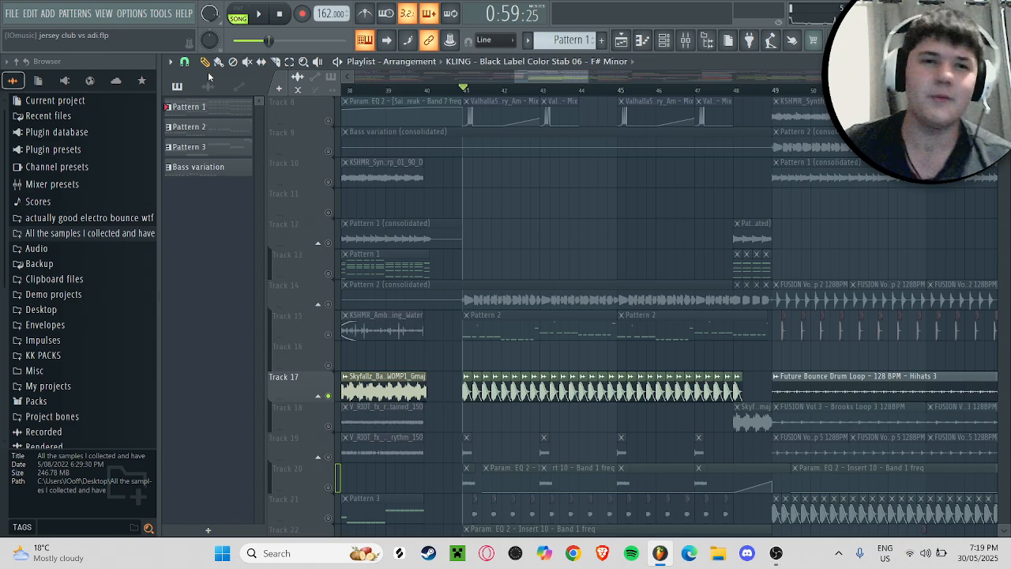
pyautogui.press('space')
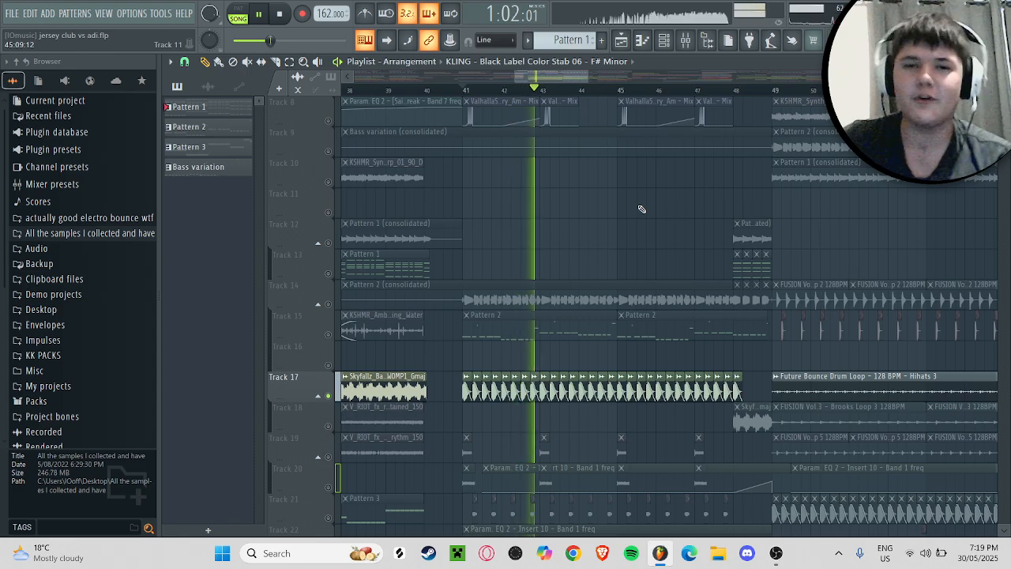
pyautogui.press('space')
# Step: Solo Tracks 19 and 20 together and audition their short clips from bar 41
pyautogui.scroll(-3, 613, 198)
pyautogui.scroll(-3, 403, 317)
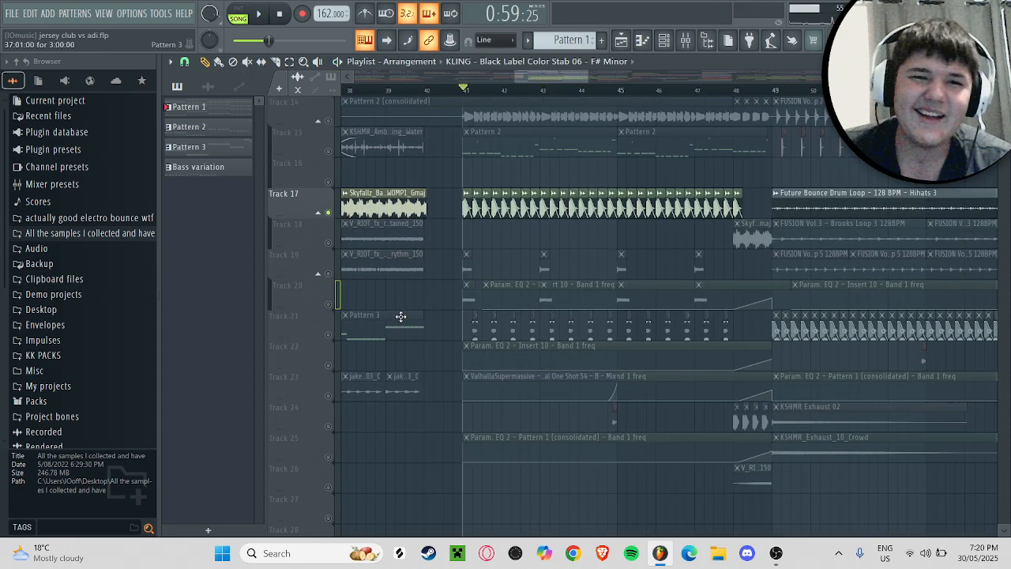
pyautogui.click(336, 277)
pyautogui.click(335, 304)
pyautogui.press('space')
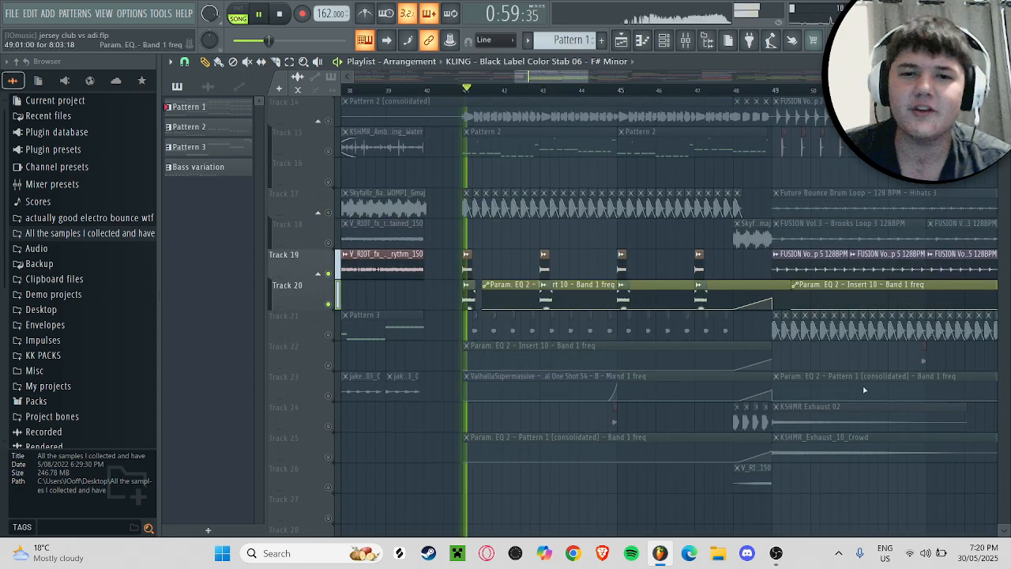
# Step: Solo Track 21 and inspect the Cymatics - Omega Vocal One Shot 54 sample settings
pyautogui.click(332, 335)
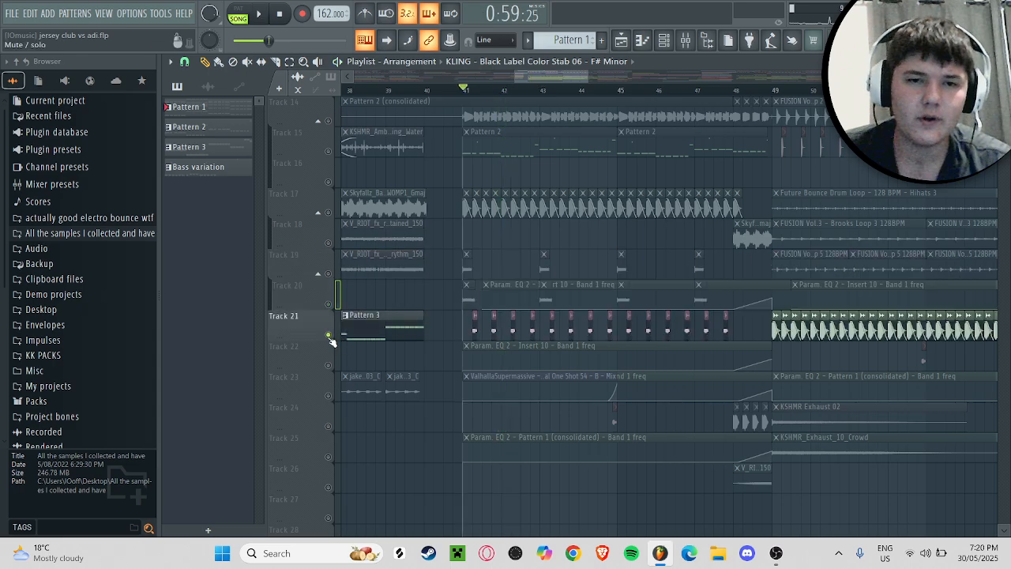
pyautogui.press('space')
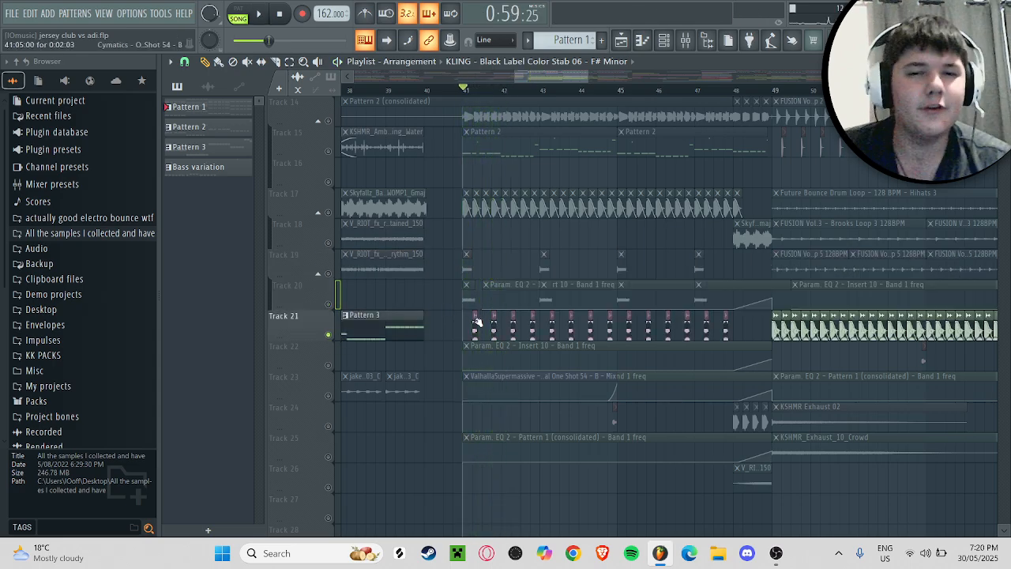
pyautogui.doubleClick(476, 334)
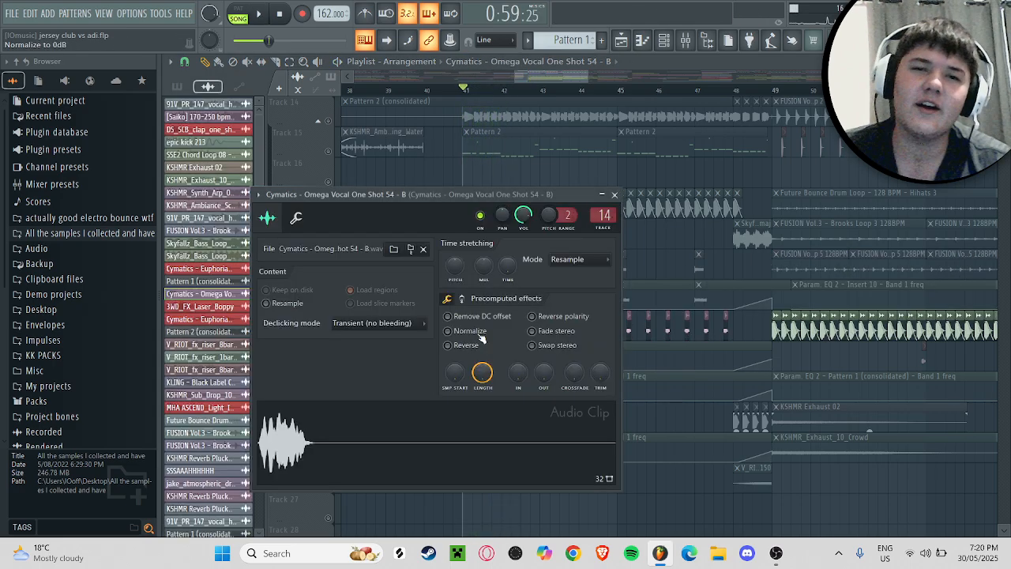
pyautogui.click(613, 195)
# Step: Enable Track 17 alongside Track 21, play both from bar 41, and unsolo the tracks
pyautogui.click(339, 214)
pyautogui.press('space')
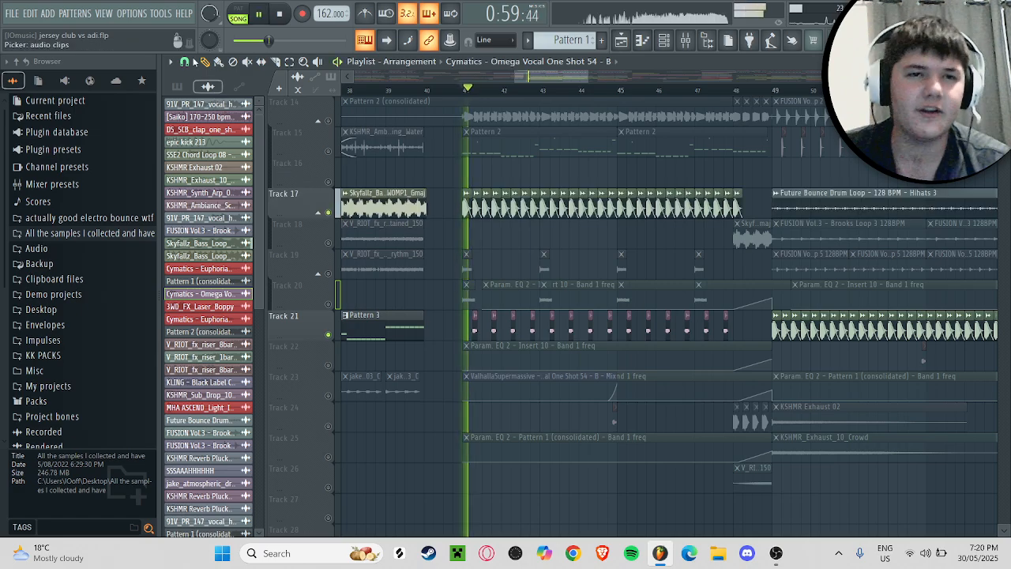
pyautogui.press('space')
pyautogui.click(333, 343)
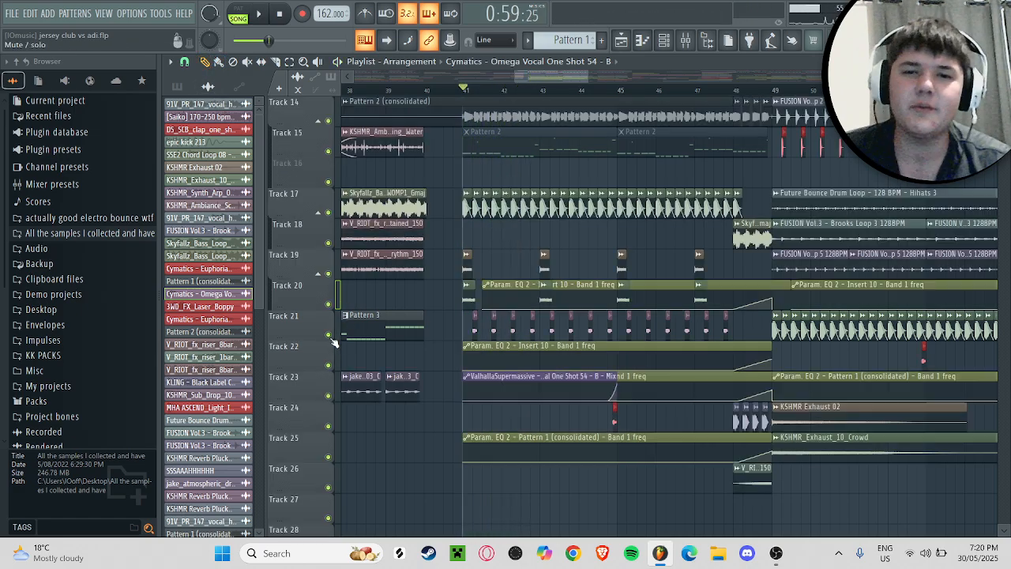
# Step: Solo Track 24 and audition its red one-shot clip just before bar 45
pyautogui.click(334, 429)
pyautogui.click(610, 92)
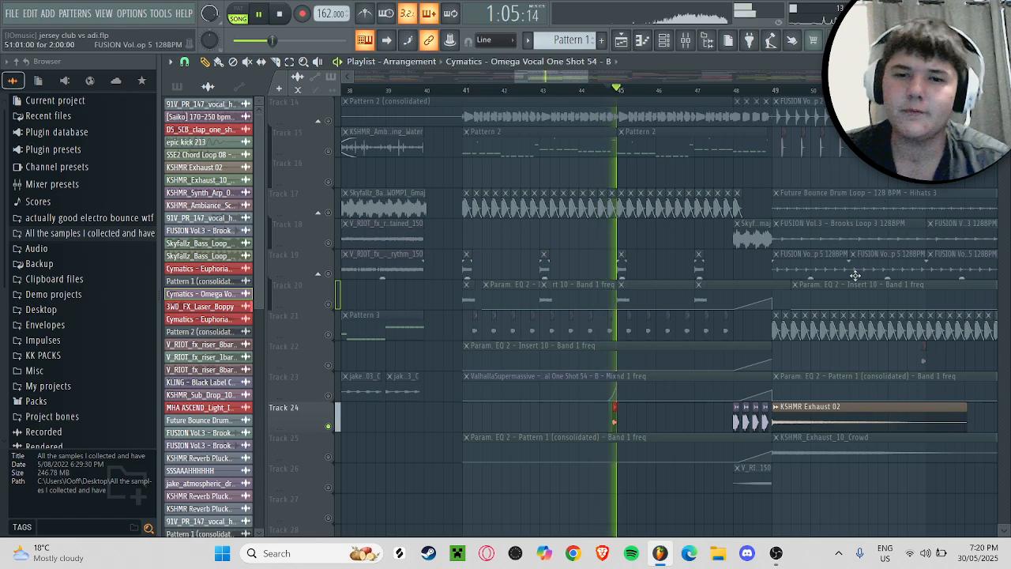
# Step: Unsolo all tracks, solo Track 6 and audition its [Saiko] amen break clip at bar 48
pyautogui.scroll(10, 728, 249)
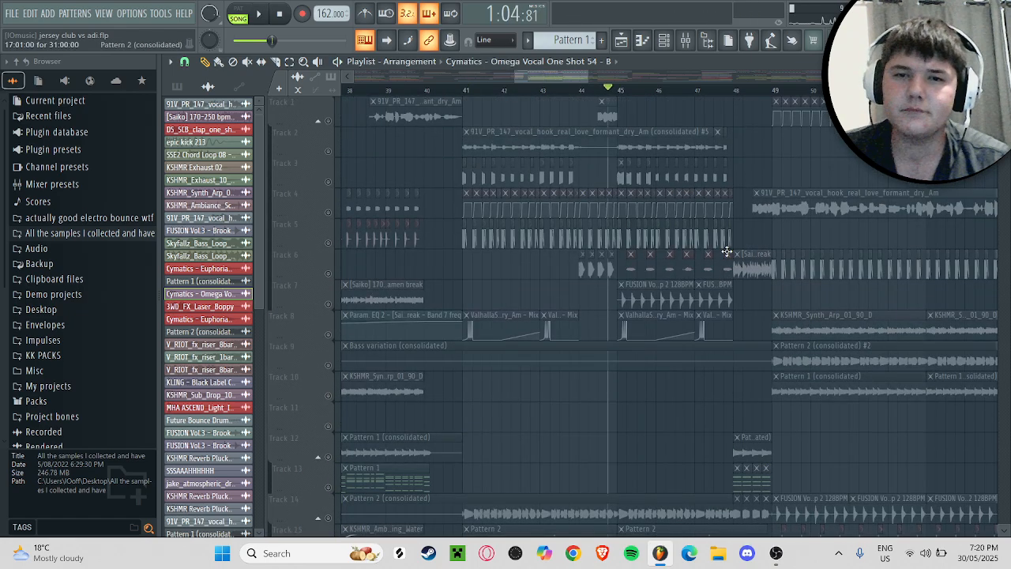
pyautogui.click(329, 151)
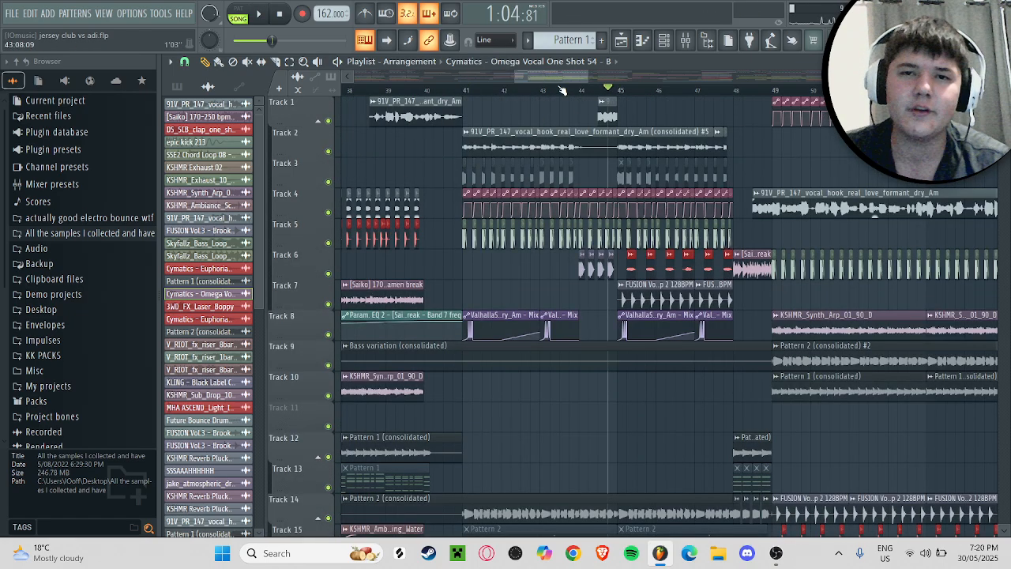
pyautogui.click(733, 91)
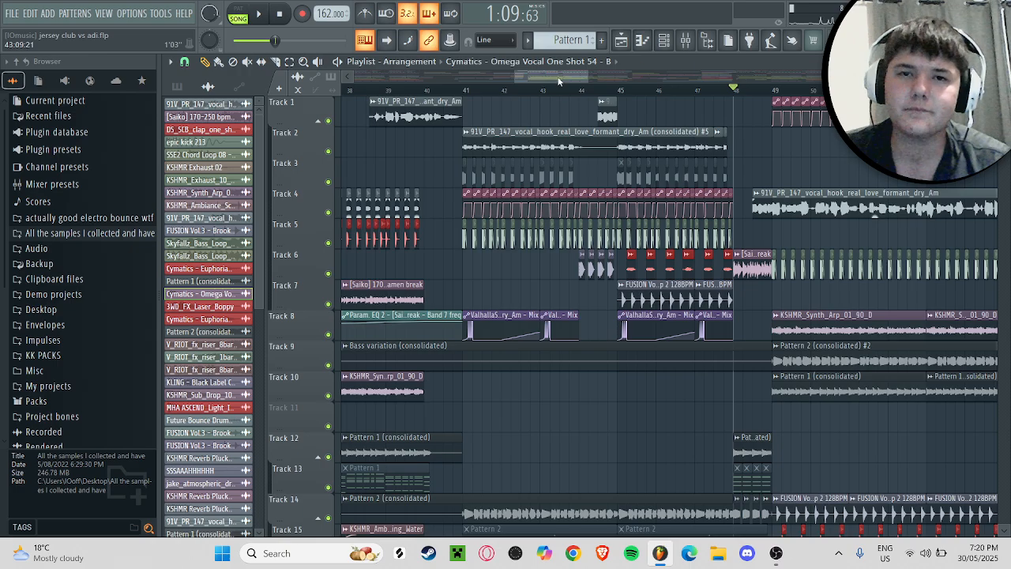
pyautogui.scroll(-3, 568, 133)
pyautogui.moveTo(558, 81); pyautogui.dragTo(588, 79)
pyautogui.scroll(1, 412, 199)
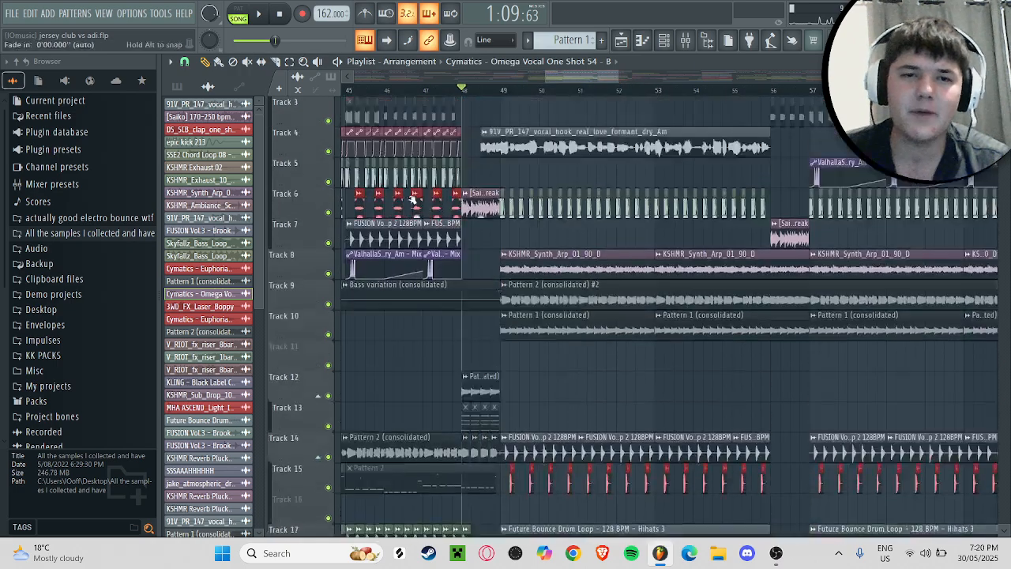
pyautogui.rightClick(329, 214)
pyautogui.press('space')
# Step: Enable Track 8 alongside the soloed Track 6 and play both from bar 48
pyautogui.press('space')
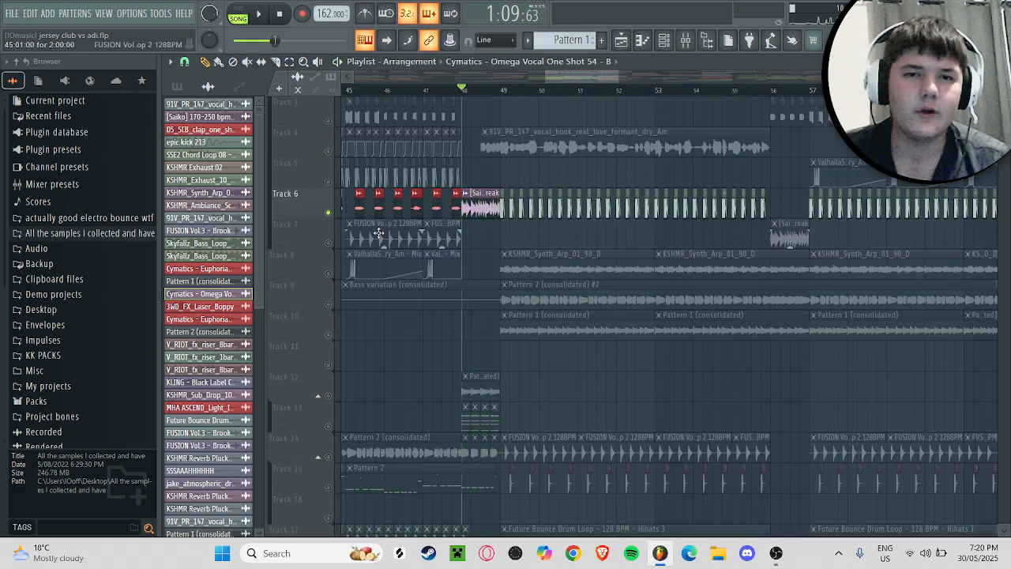
pyautogui.moveTo(580, 80)
pyautogui.mouseDown()
pyautogui.moveTo(522, 97)
pyautogui.moveTo(575, 85)
pyautogui.mouseUp()
pyautogui.click(330, 274)
pyautogui.press('space')
pyautogui.scroll(2, 419, 195)
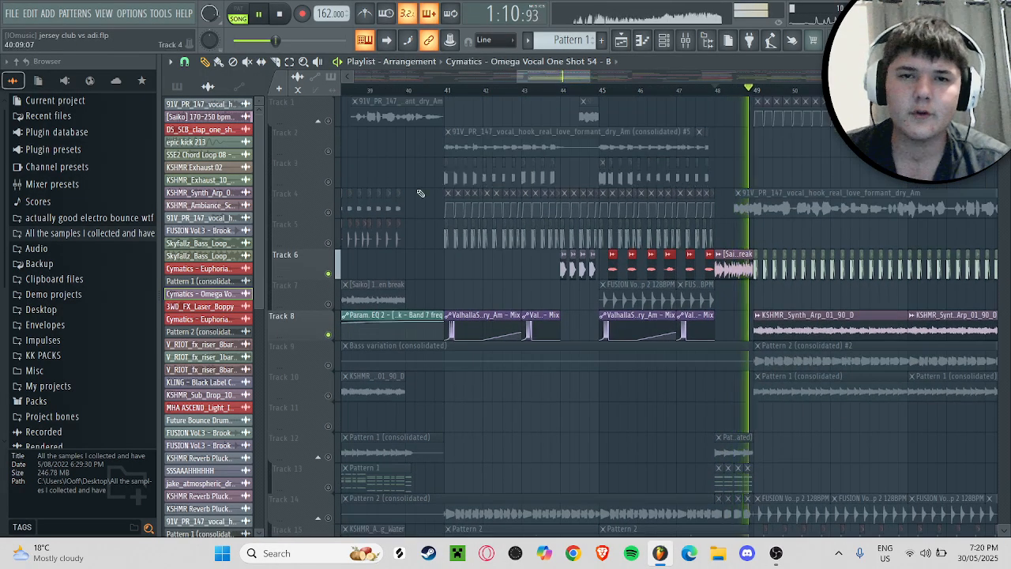
pyautogui.press('space')
# Step: Solo Track 2 and audition its consolidated vocal hook clip from bar 41
pyautogui.click(445, 92)
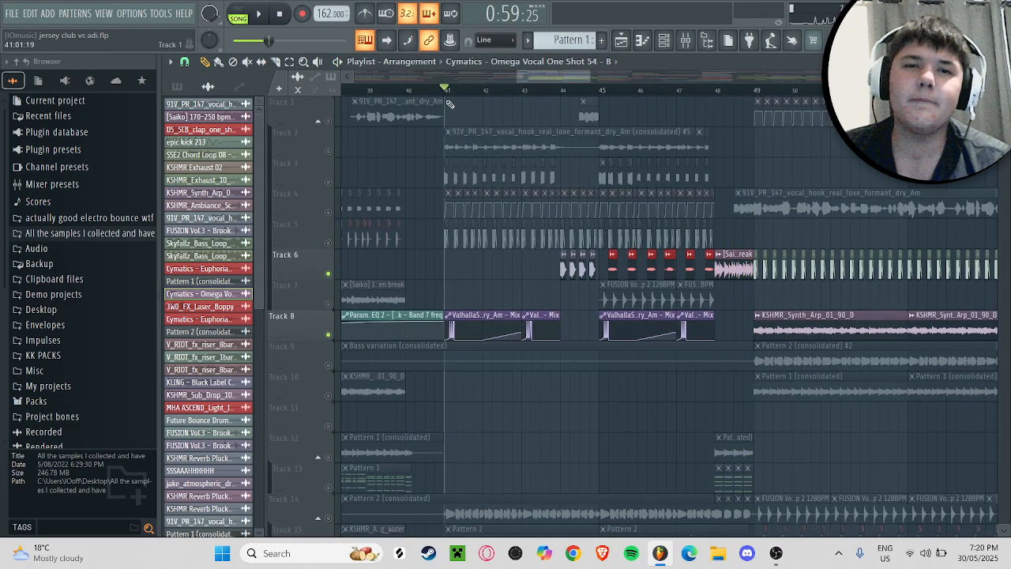
pyautogui.rightClick(327, 150)
pyautogui.press('space')
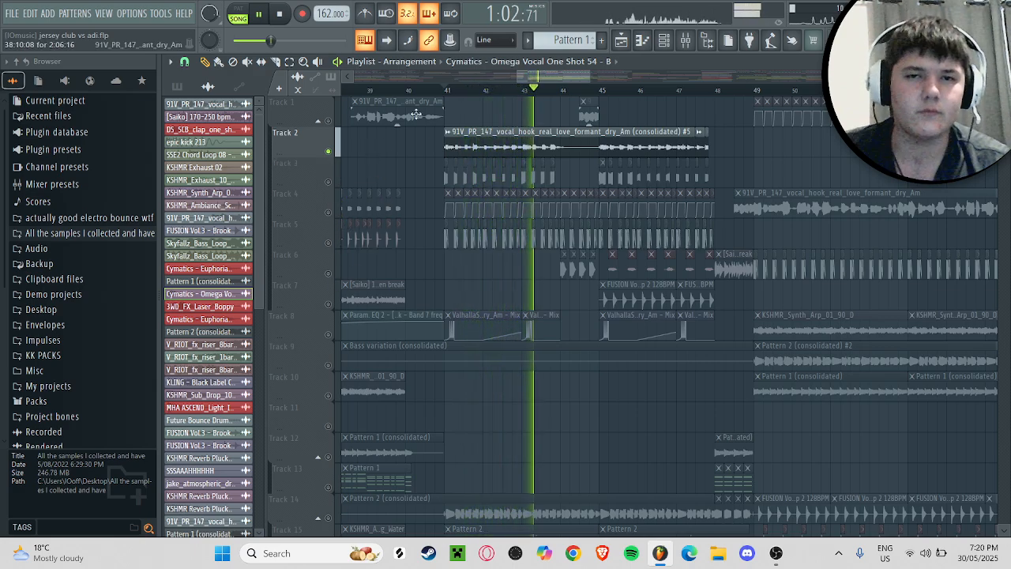
pyautogui.press('space')
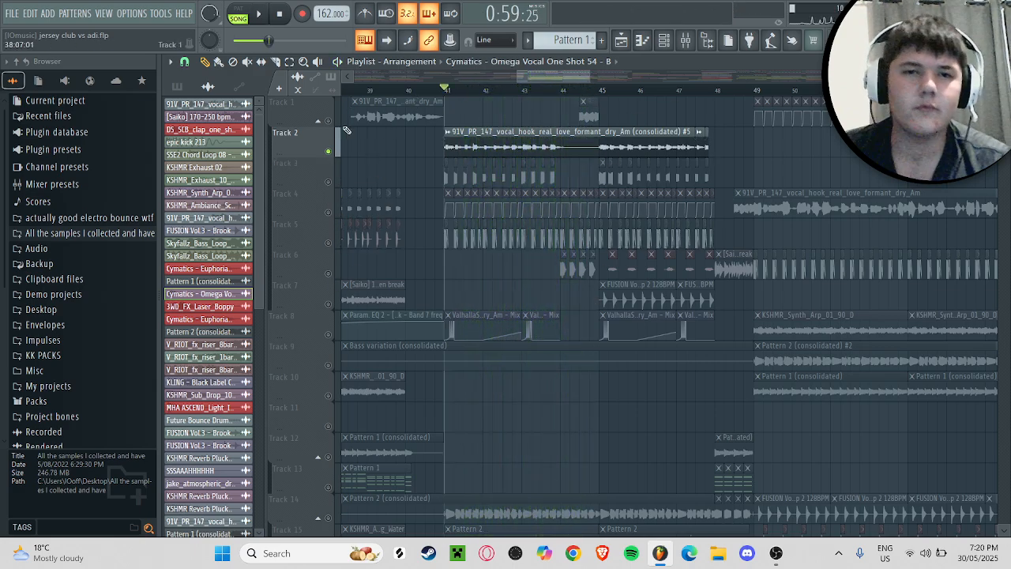
# Step: Enable Track 1 alongside Track 2 and play the layered vocals from bar 41
pyautogui.click(328, 121)
pyautogui.press('space')
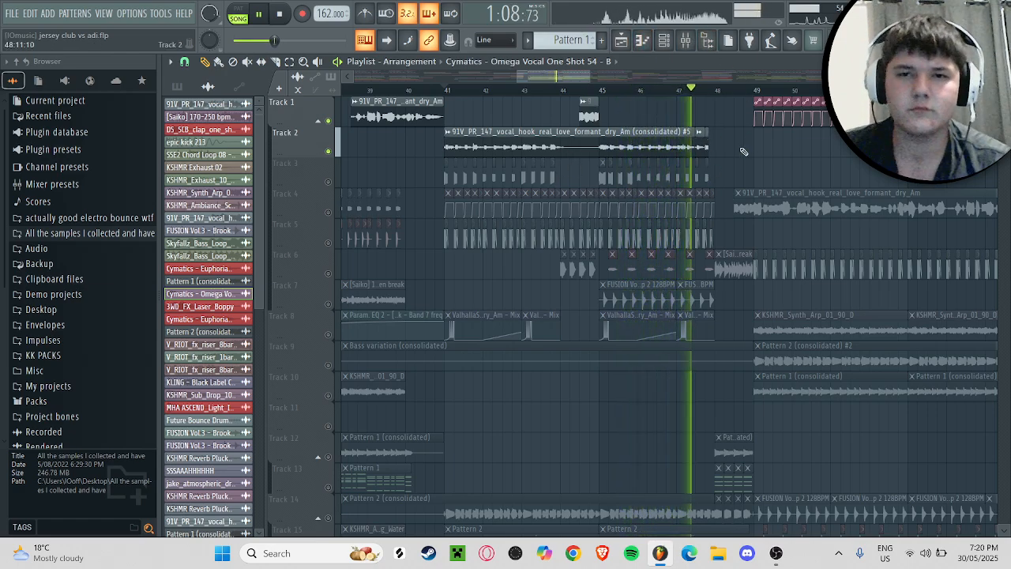
pyautogui.press('space')
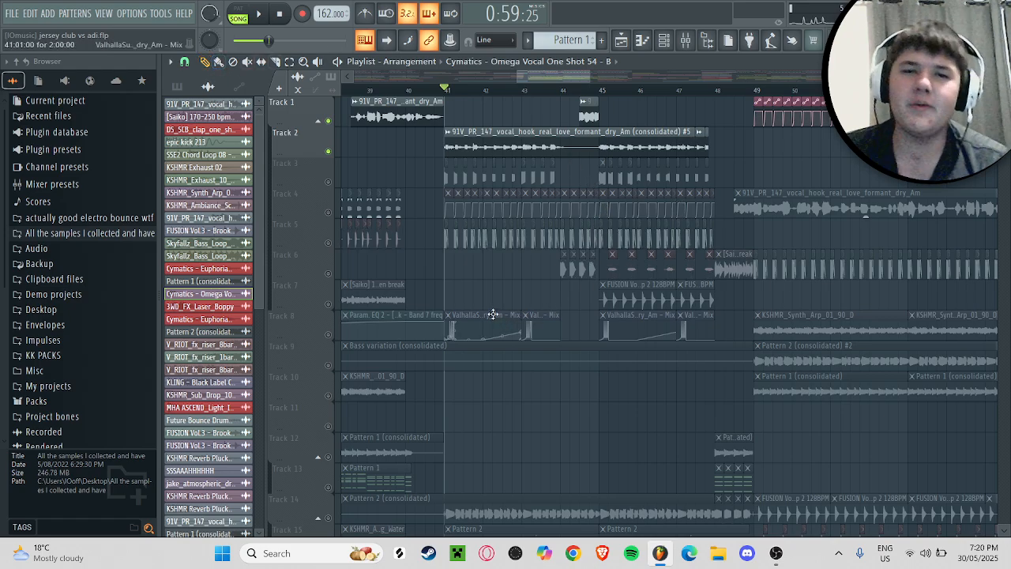
pyautogui.moveTo(552, 76); pyautogui.dragTo(556, 77)
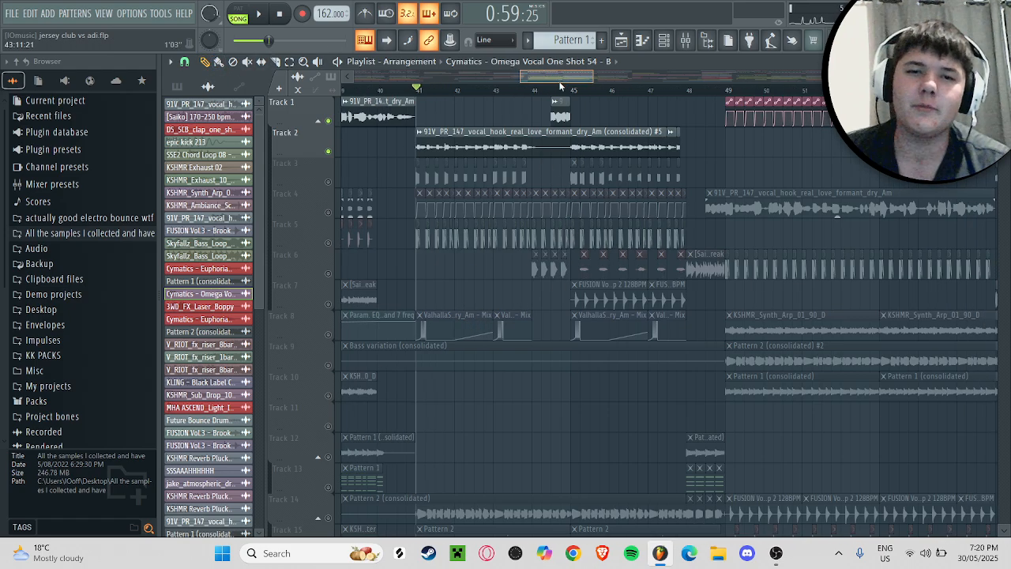
# Step: Show the pattern list in the picker and replay the layered vocals on Tracks 1 and 2
pyautogui.click(177, 86)
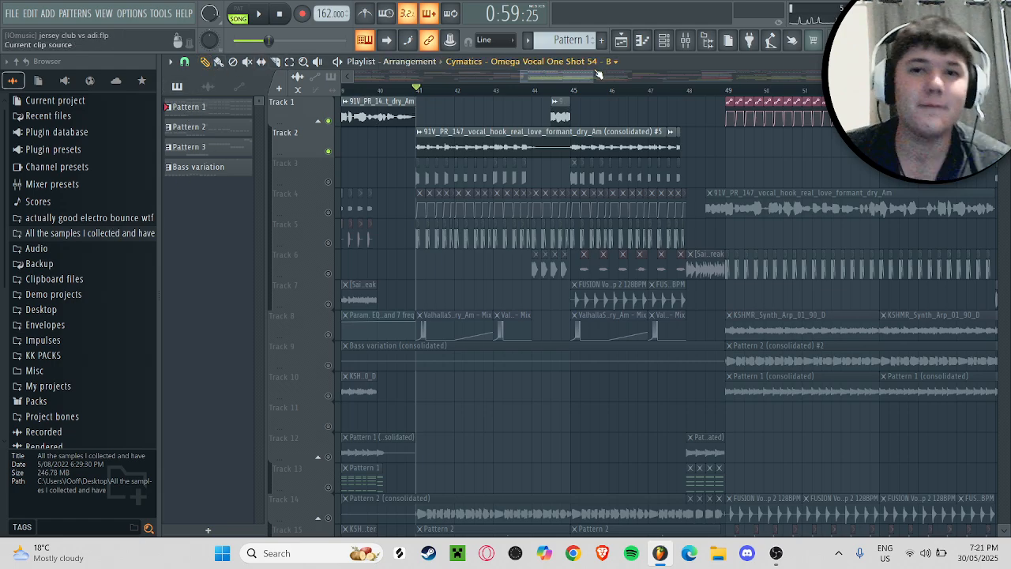
pyautogui.hscroll(2, 582, 77)
pyautogui.press('space')
pyautogui.press('space')
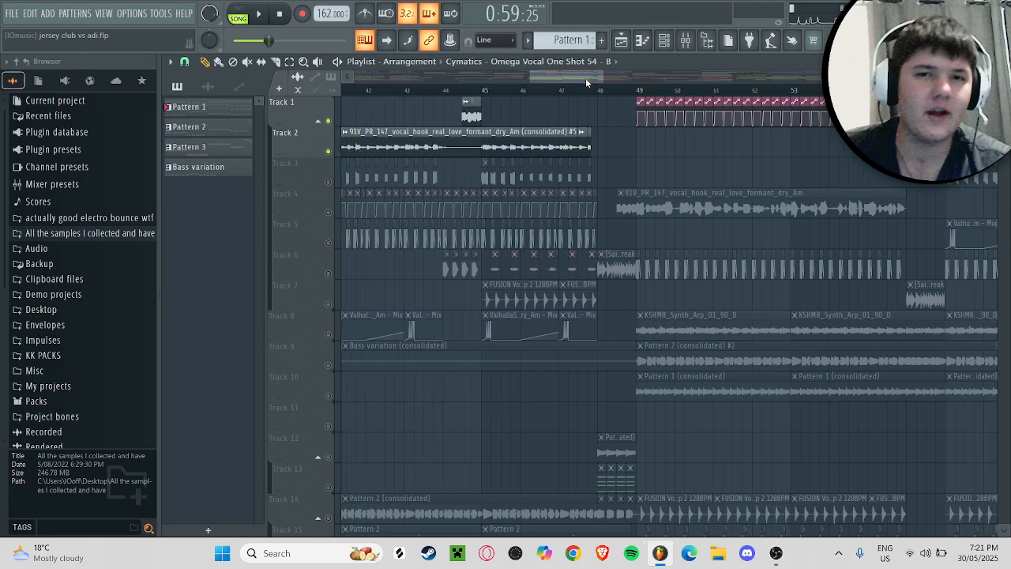
# Step: Solo Track 4 and set the playhead at the start of its vocal hook clip, midway through bar 48
pyautogui.click(454, 89)
pyautogui.hscroll(3, 582, 76)
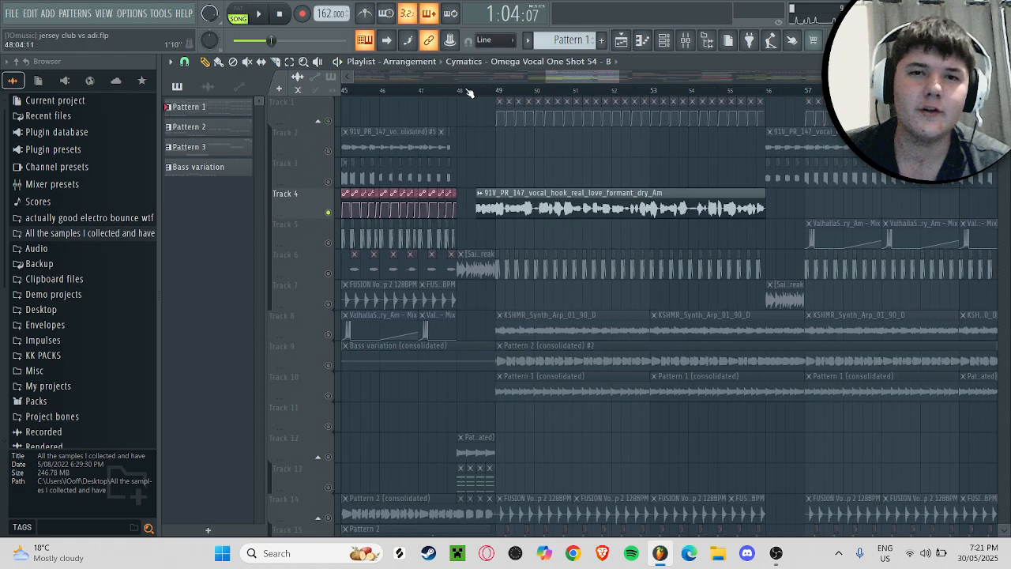
pyautogui.click(477, 89)
# Step: Solo Track 6, enable Track 8 alongside it, and play both from bar 48
pyautogui.click(322, 273)
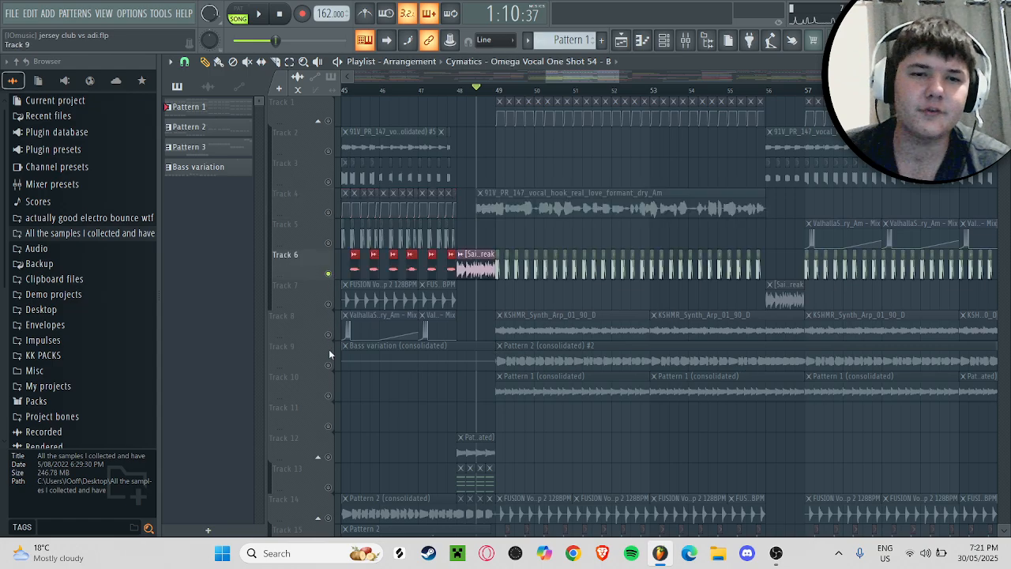
pyautogui.click(330, 337)
pyautogui.scroll(-2, 332, 332)
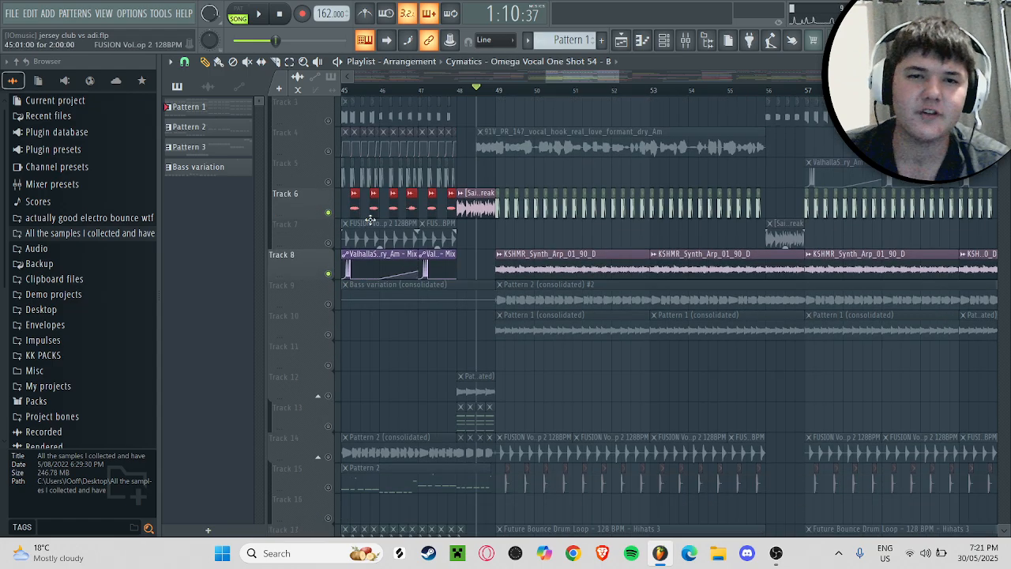
pyautogui.press('space')
pyautogui.click(456, 90)
pyautogui.scroll(-5, 332, 237)
pyautogui.press('space')
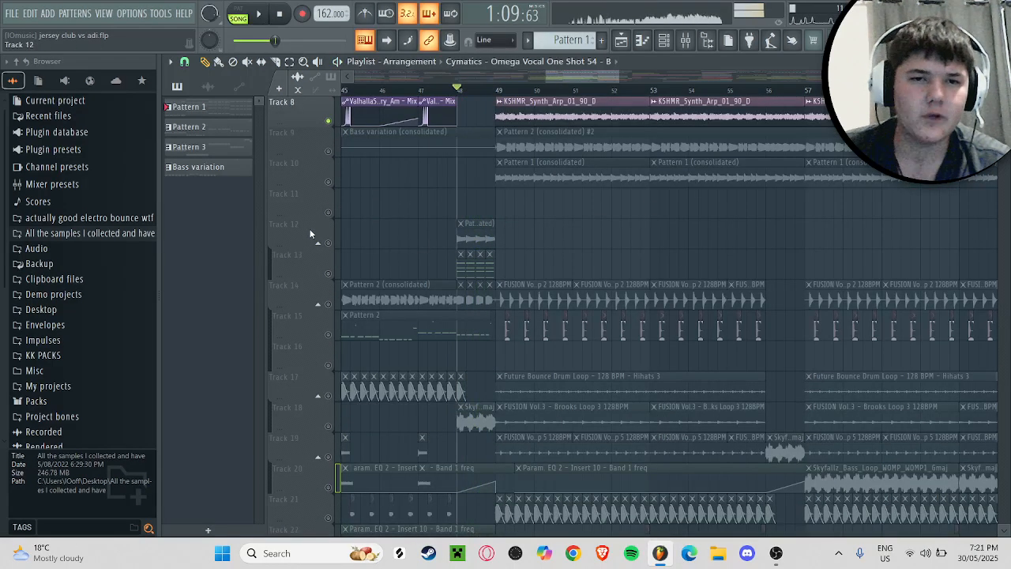
pyautogui.press('space')
pyautogui.scroll(-7, 332, 237)
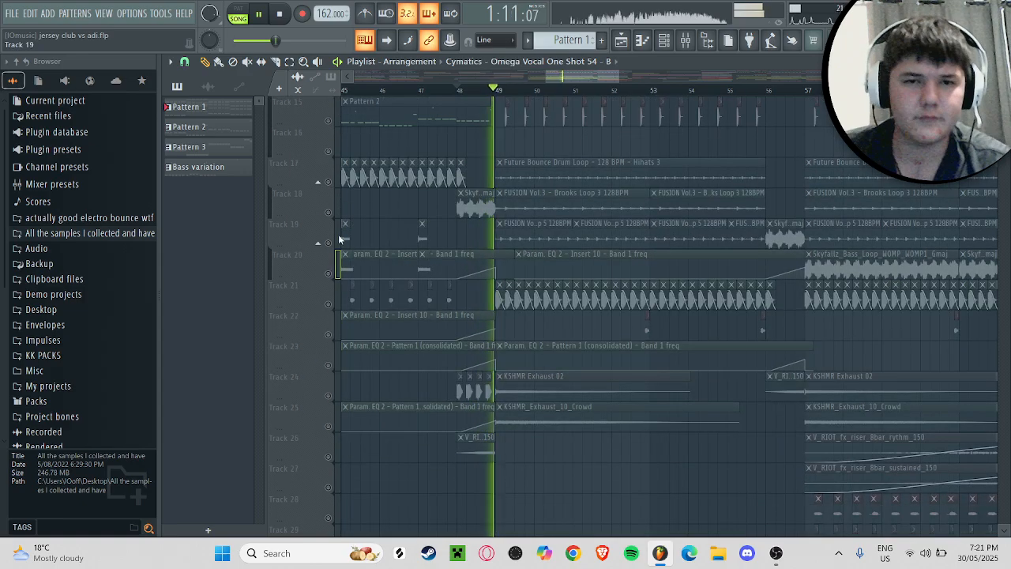
# Step: Solo Track 24 and audition its short fill clips from bar 48
pyautogui.press('space')
pyautogui.click(331, 213)
pyautogui.press('space')
pyautogui.click(329, 395)
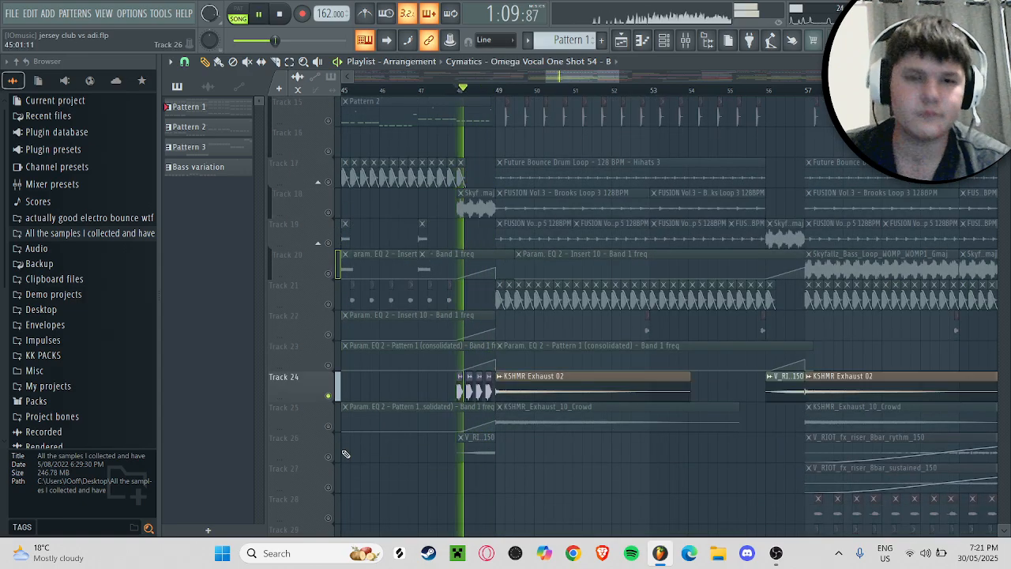
# Step: Solo Track 26 and audition its V_RIOT riser clip from bar 48
pyautogui.rightClick(329, 456)
pyautogui.press('space')
pyautogui.press('space')
pyautogui.scroll(11, 508, 399)
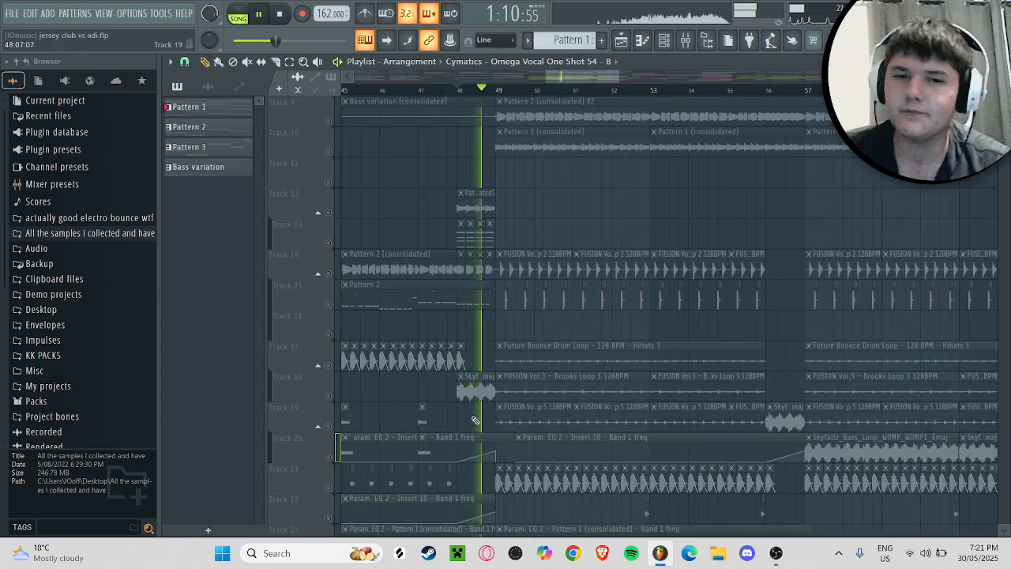
pyautogui.press('space')
pyautogui.scroll(-1, 466, 392)
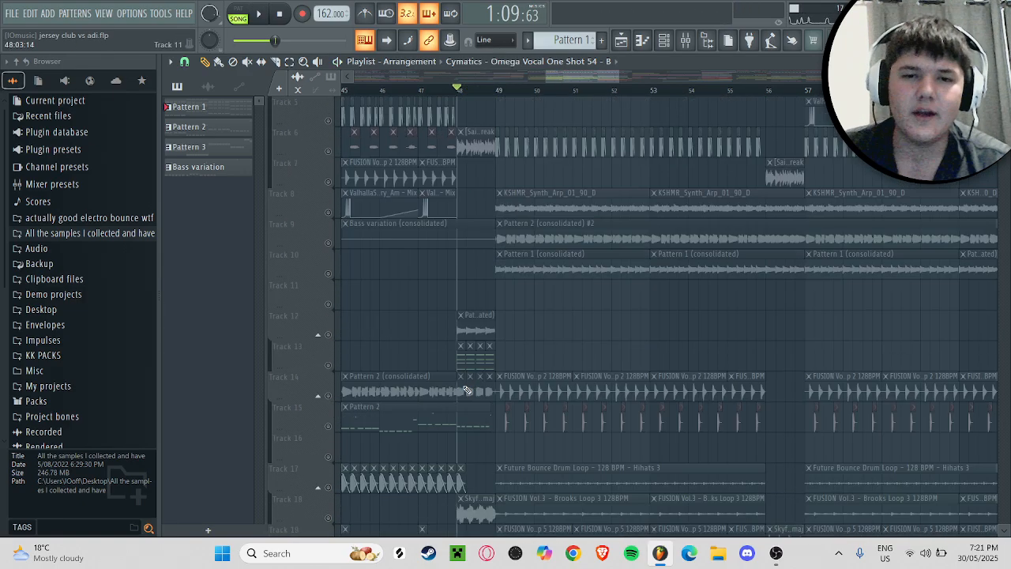
# Step: Enable only Tracks 6, 14, 15 and 20 and play the drop's drum layers into bar 49
pyautogui.rightClick(329, 426)
pyautogui.click(328, 396)
pyautogui.scroll(4, 364, 383)
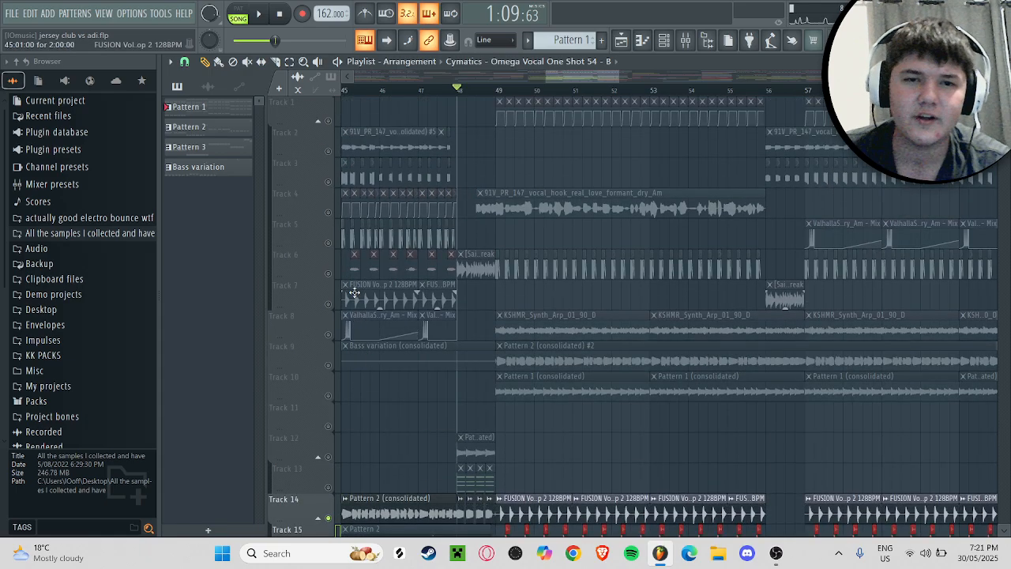
pyautogui.click(328, 274)
pyautogui.press('space')
pyautogui.scroll(-5, 550, 164)
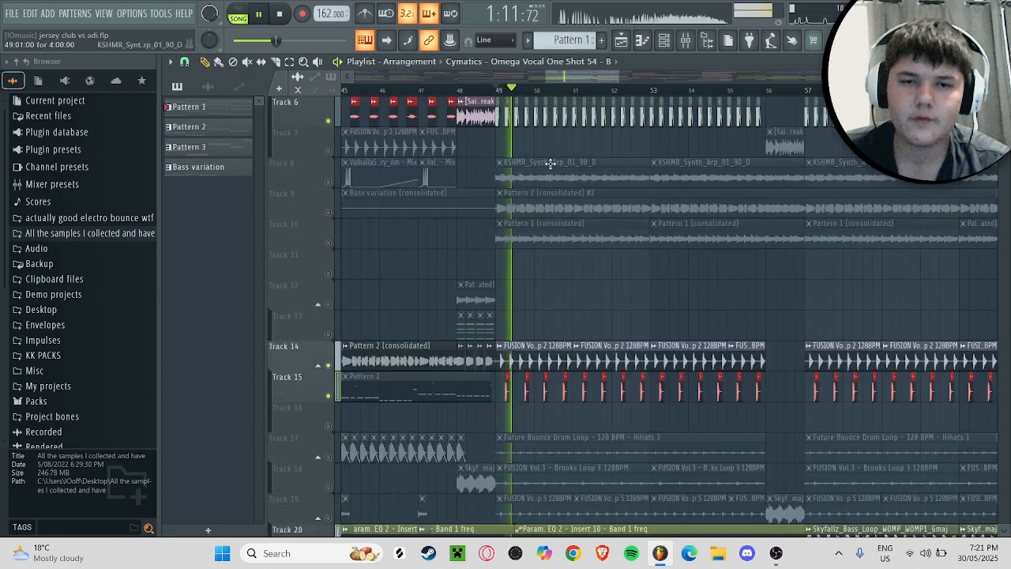
pyautogui.scroll(-4, 551, 164)
pyautogui.press('space')
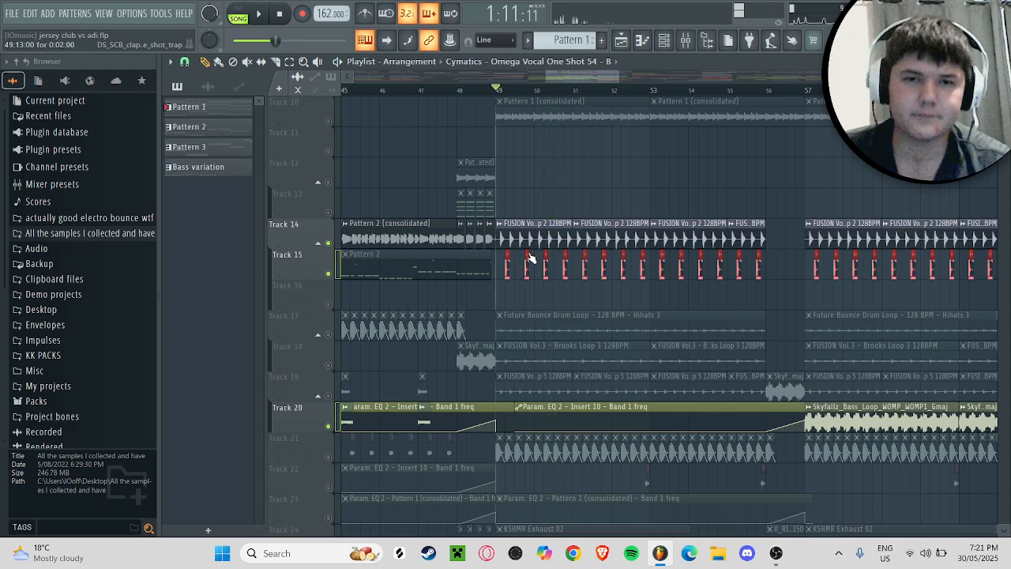
# Step: Open the DS_SCB_clap_one_shot_trap clip's sample settings on Track 15 for inspection and close them
pyautogui.doubleClick(529, 253)
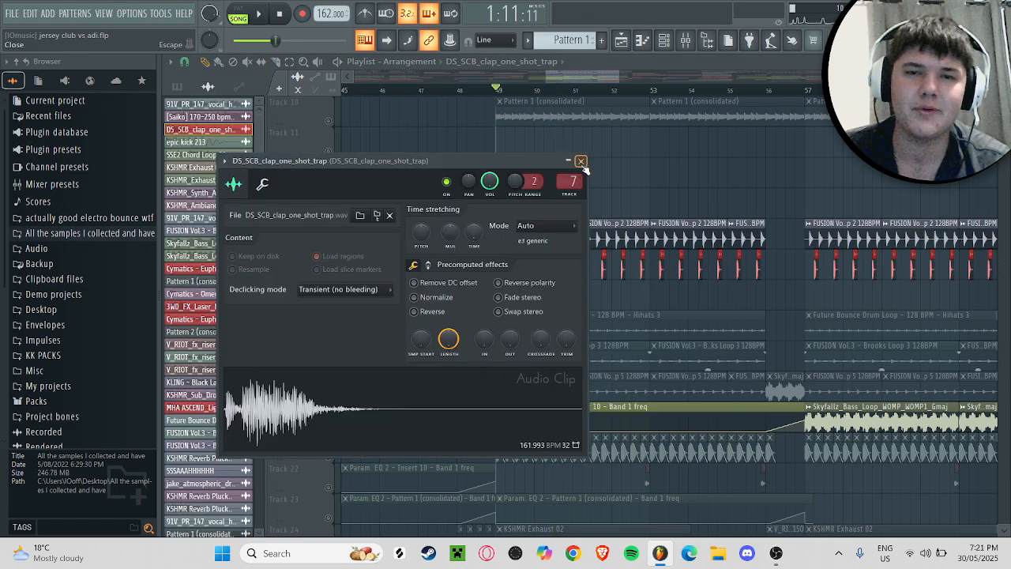
pyautogui.click(581, 162)
pyautogui.scroll(9, 605, 241)
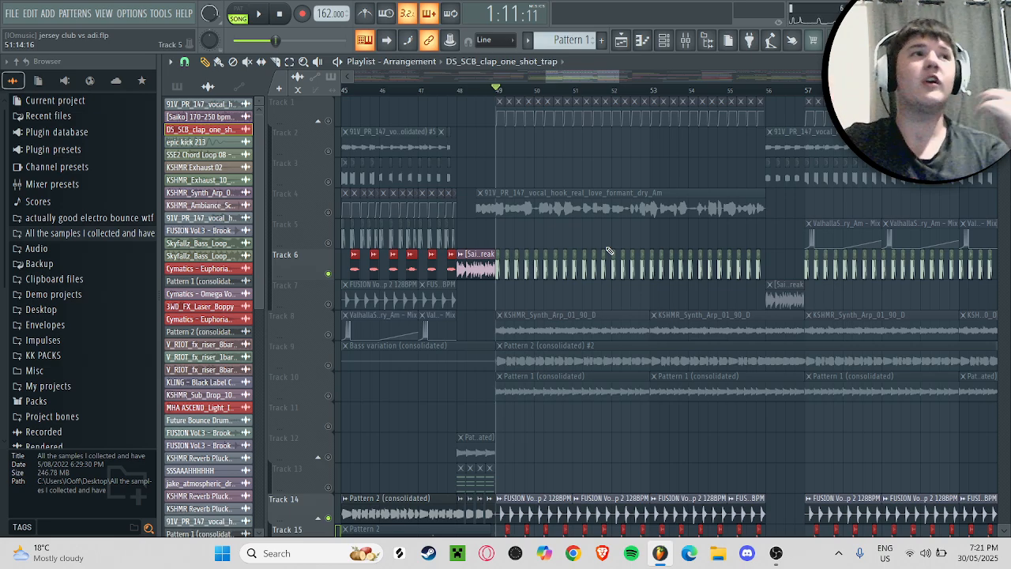
pyautogui.scroll(-10, 609, 251)
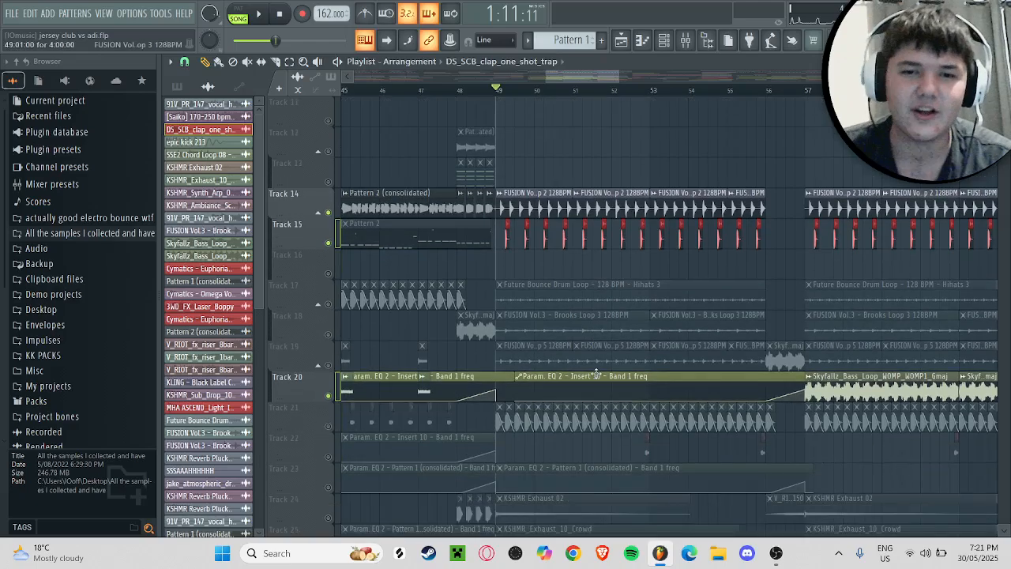
# Step: Add Tracks 17, 18, 19 and 21 to the soloed drum tracks and play the combined groove from bar 49
pyautogui.click(333, 303)
pyautogui.click(332, 334)
pyautogui.click(332, 364)
pyautogui.press('space')
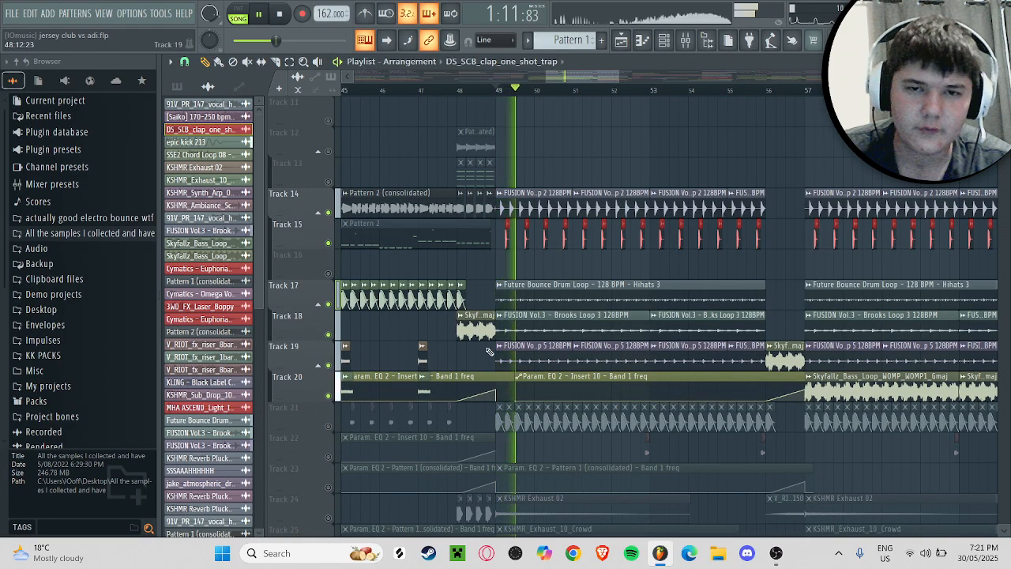
pyautogui.scroll(-2, 490, 351)
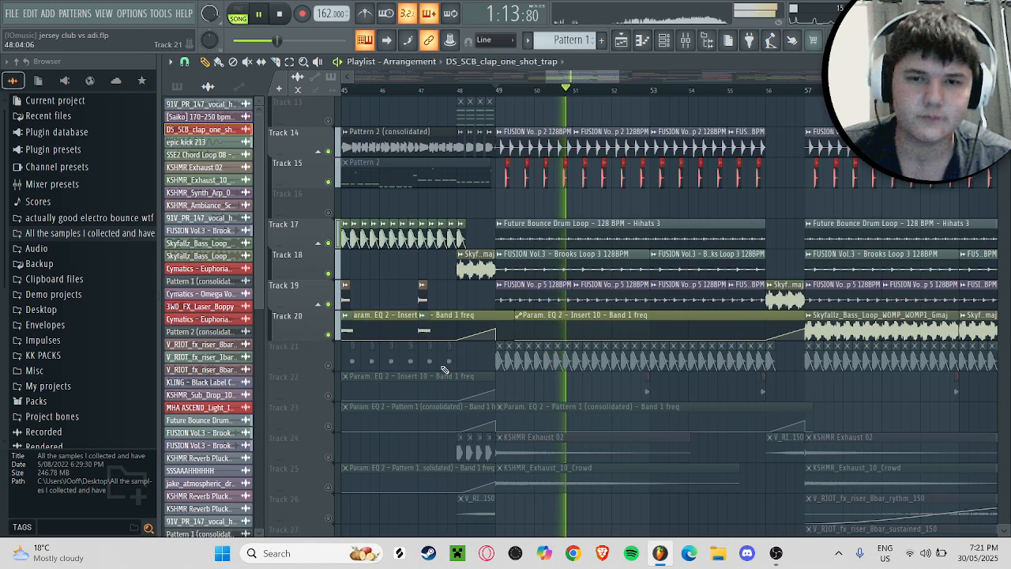
pyautogui.click(330, 365)
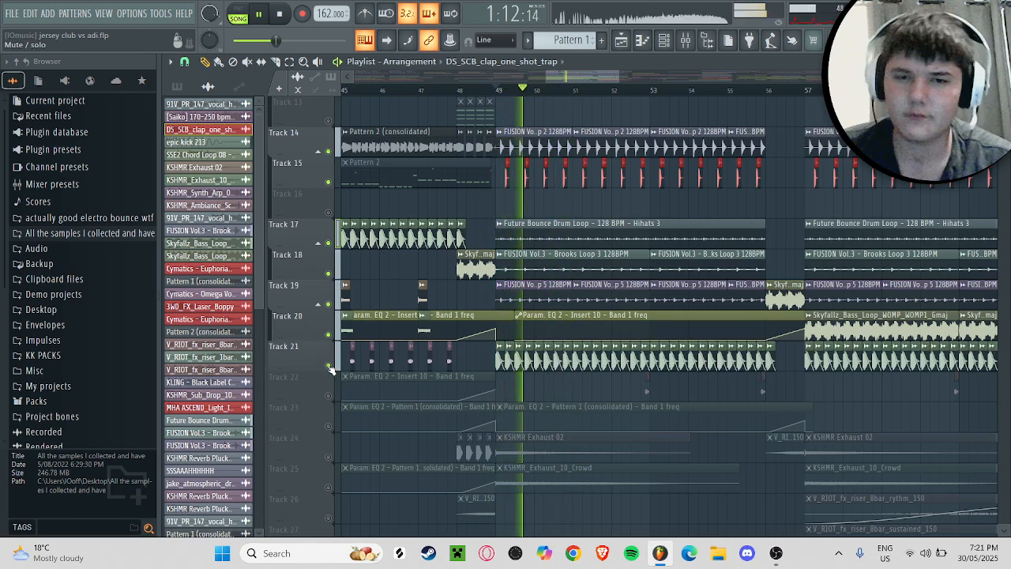
pyautogui.scroll(-3, 331, 369)
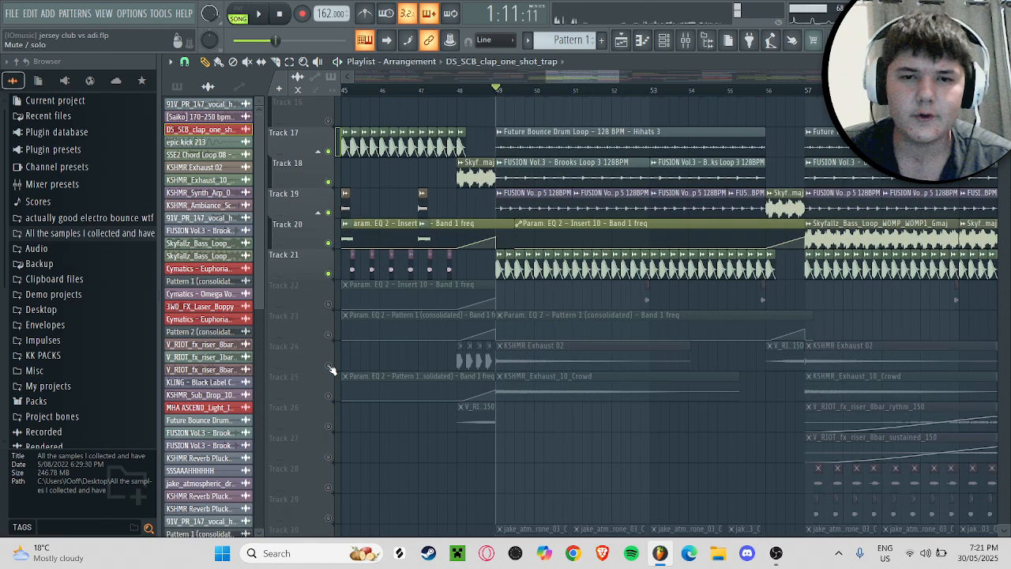
# Step: Solo Track 24, enable Track 25, and audition the KSHMR exhaust clips from bar 49
pyautogui.rightClick(330, 366)
pyautogui.click(331, 396)
pyautogui.press('space')
pyautogui.scroll(-5, 388, 354)
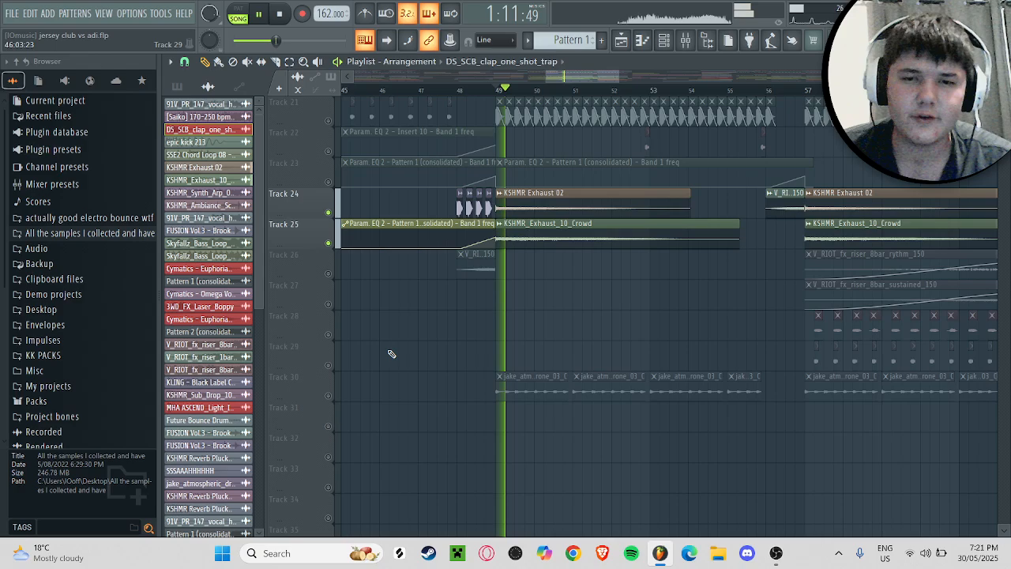
pyautogui.press('space')
# Step: Solo Track 30 and audition its jake atmospheric clips from bar 49
pyautogui.rightClick(331, 397)
pyautogui.press('space')
pyautogui.press('space')
pyautogui.rightClick(331, 397)
pyautogui.scroll(20, 336, 397)
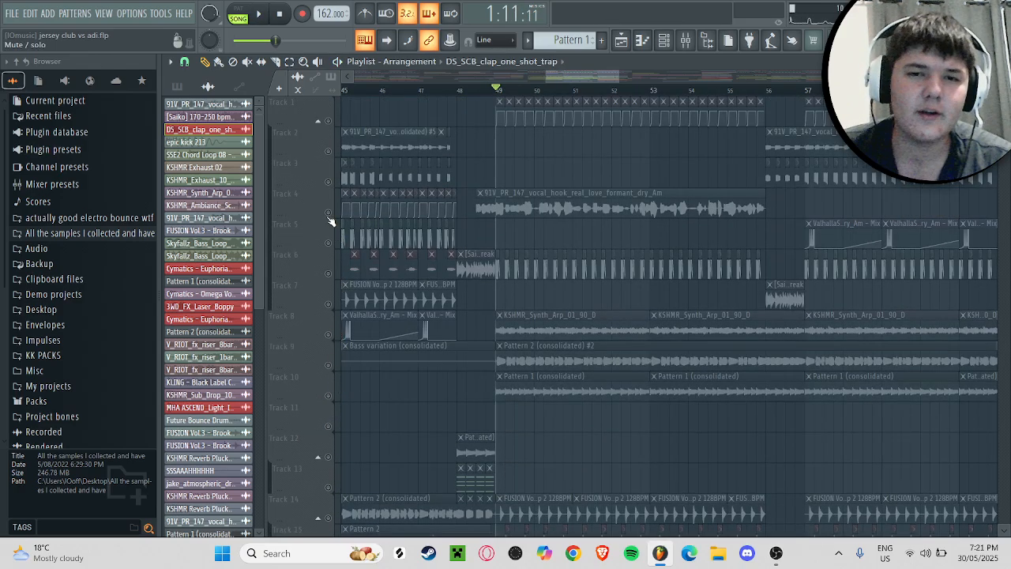
# Step: Unsolo all tracks and play the full drop from bar 49
pyautogui.scroll(-11, 331, 222)
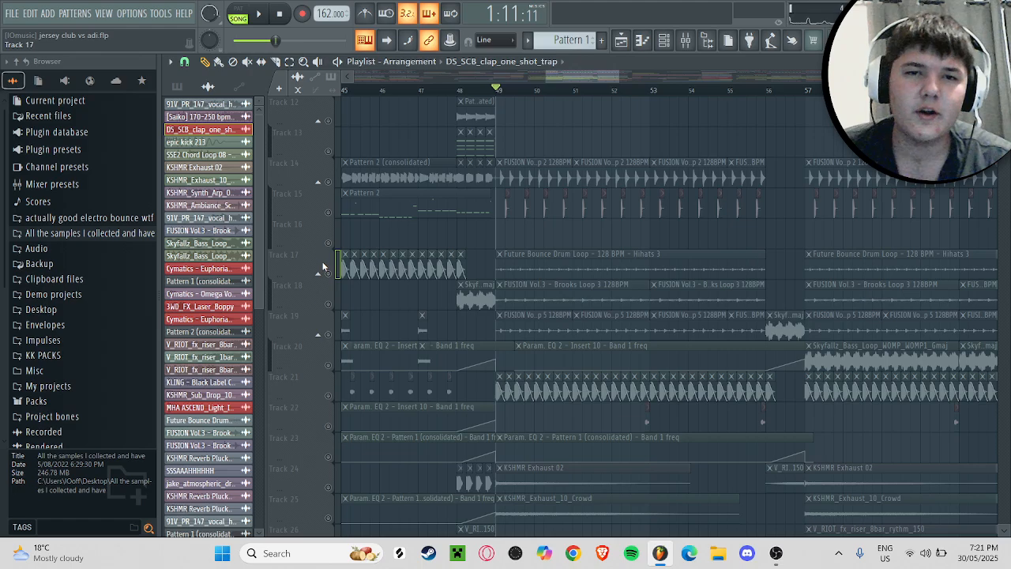
pyautogui.scroll(1, 323, 266)
pyautogui.click(398, 209)
pyautogui.scroll(-4, 458, 230)
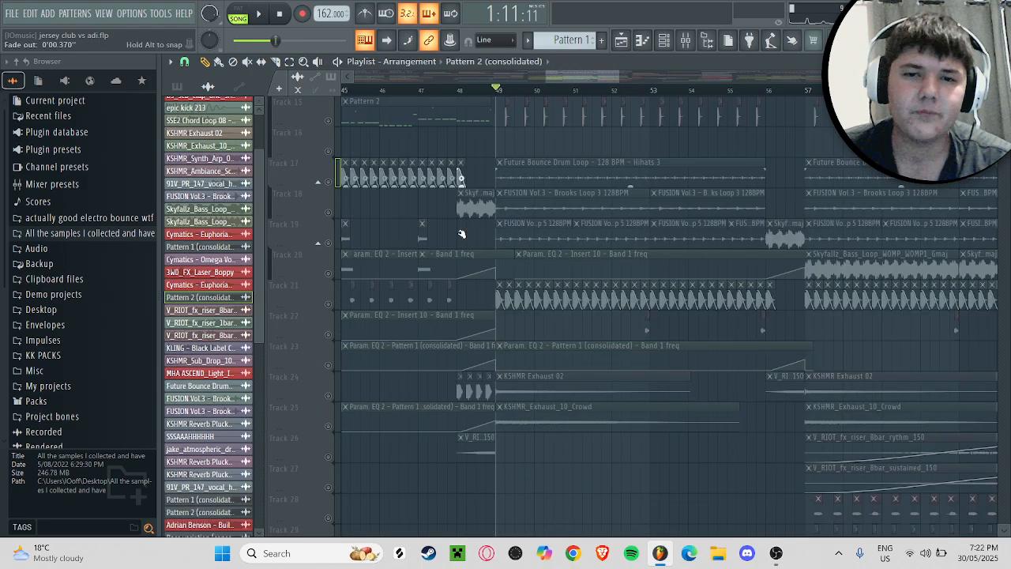
pyautogui.scroll(-11, 462, 233)
pyautogui.rightClick(332, 246)
pyautogui.press('space')
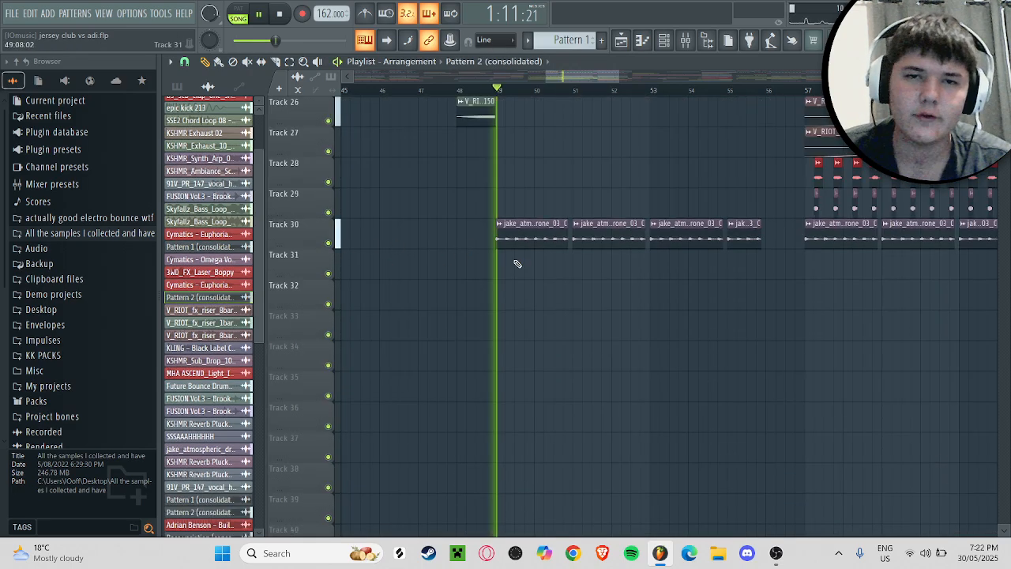
pyautogui.scroll(20, 521, 255)
pyautogui.press('space')
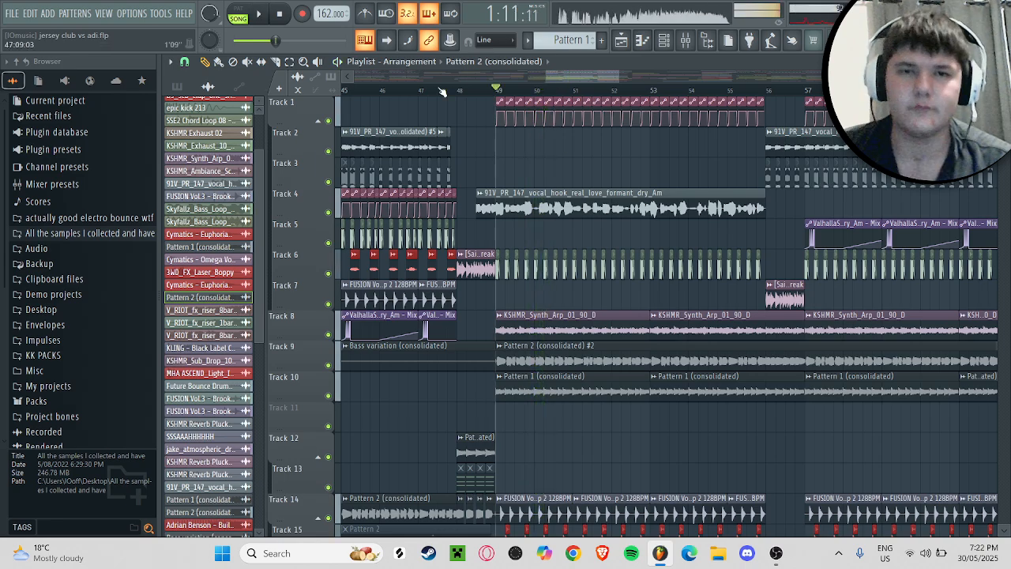
# Step: Open the sample settings of the formant vocal hook clip on Track 4 for inspection and close them
pyautogui.moveTo(567, 78); pyautogui.dragTo(571, 77)
pyautogui.doubleClick(546, 192)
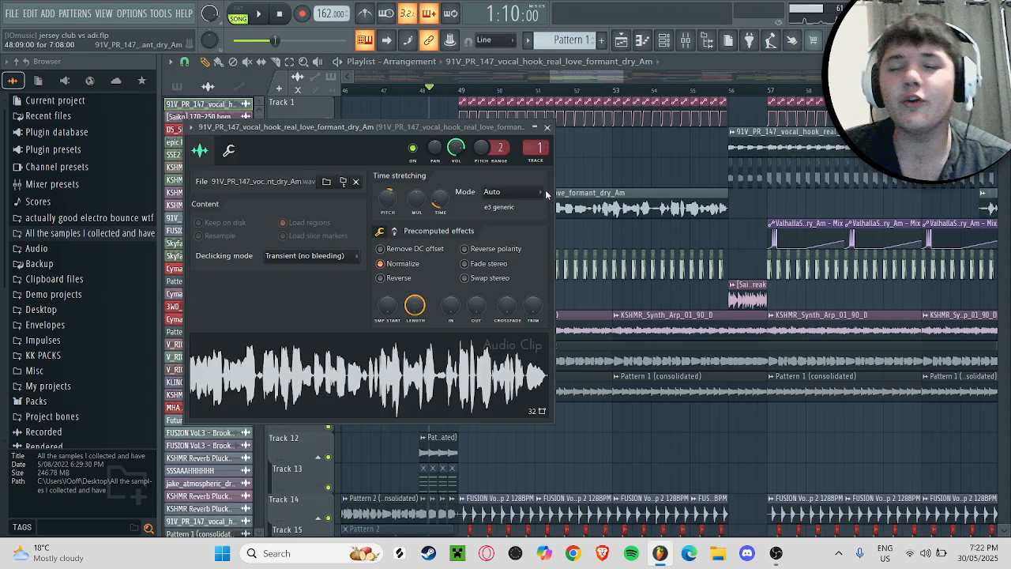
pyautogui.click(547, 127)
# Step: Show the pattern list in the picker and set the playhead to bar 49
pyautogui.moveTo(458, 93); pyautogui.dragTo(443, 92)
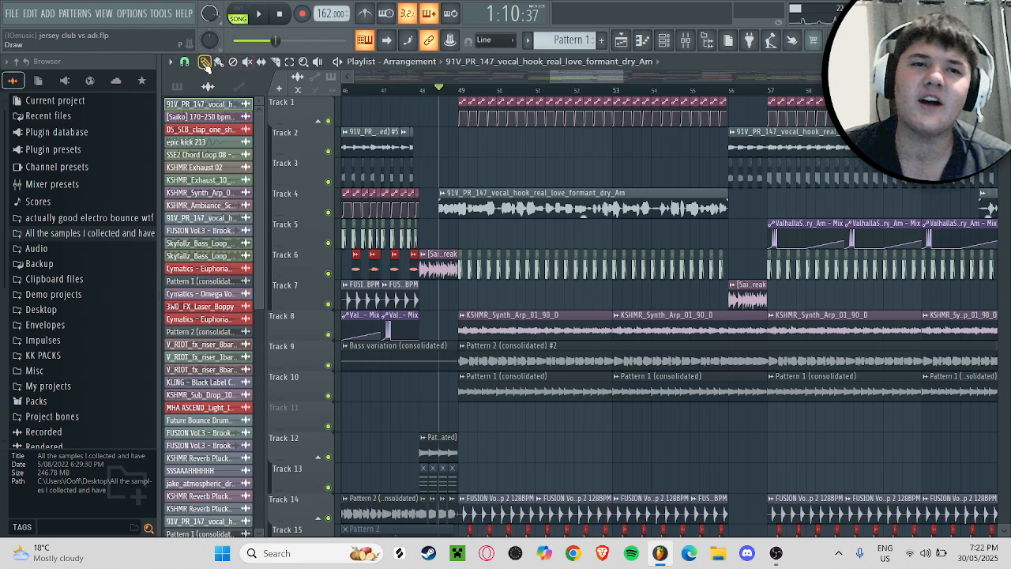
pyautogui.click(177, 86)
pyautogui.click(466, 89)
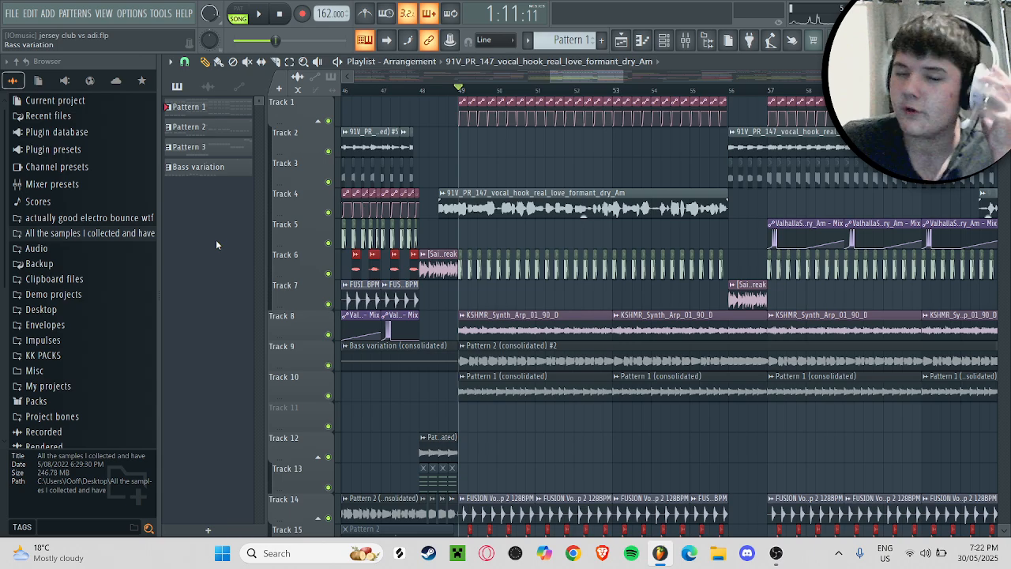
# Step: Switch to OBS to check the recording status and return to FL Studio
pyautogui.click(776, 553)
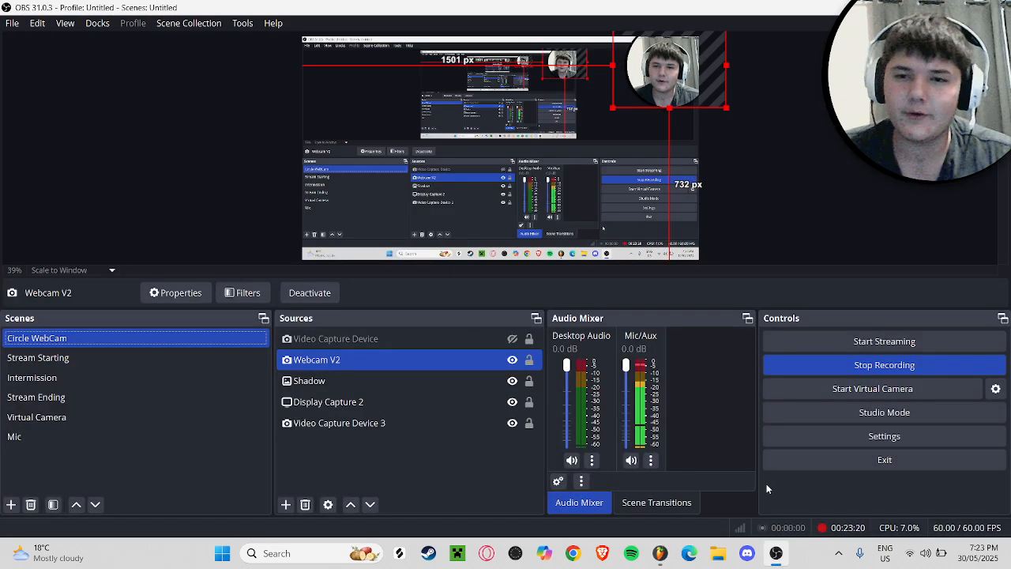
pyautogui.click(661, 557)
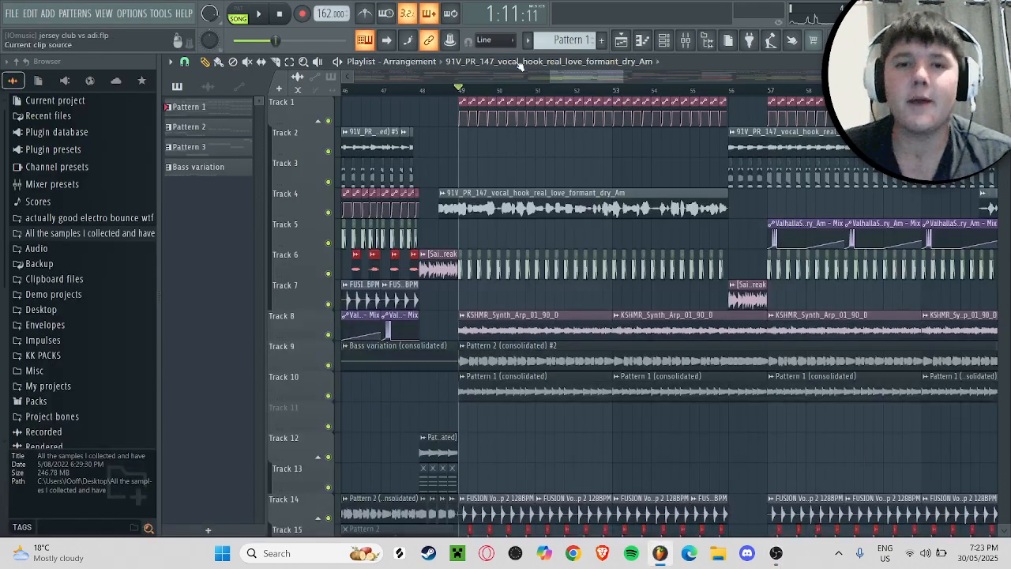
# Step: Play the full arrangement through the break at bar 56, starting midway through bar 55
pyautogui.moveTo(566, 76); pyautogui.dragTo(586, 86)
pyautogui.click(538, 91)
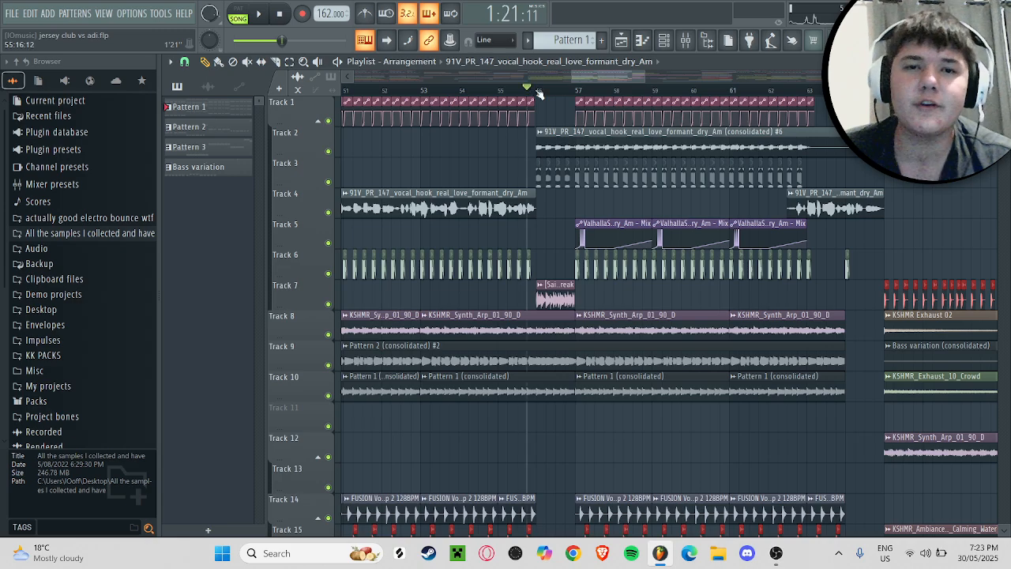
pyautogui.press('space')
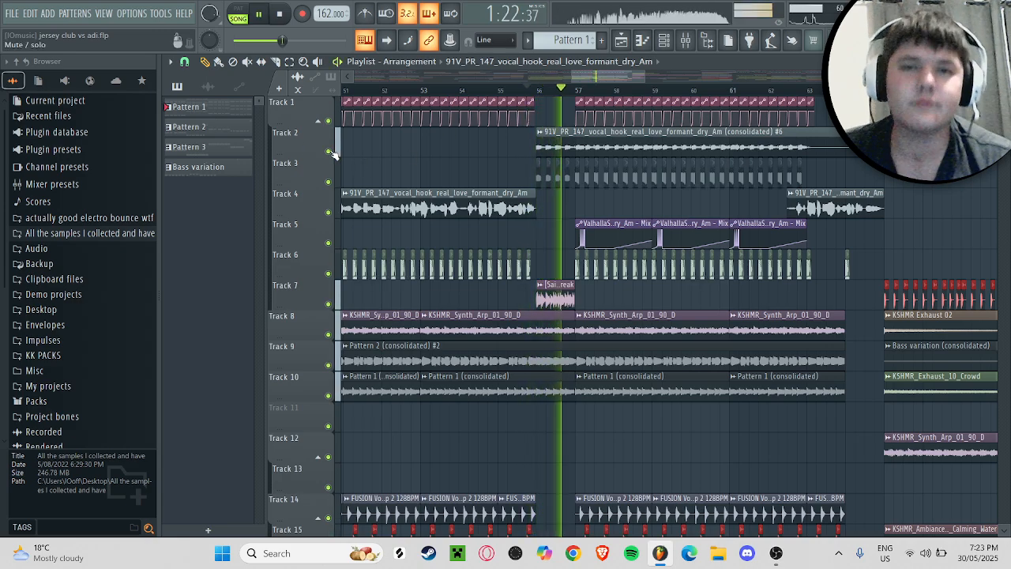
pyautogui.press('space')
# Step: Solo Track 2 and audition its consolidated vocal hook clip from bar 57
pyautogui.rightClick(330, 151)
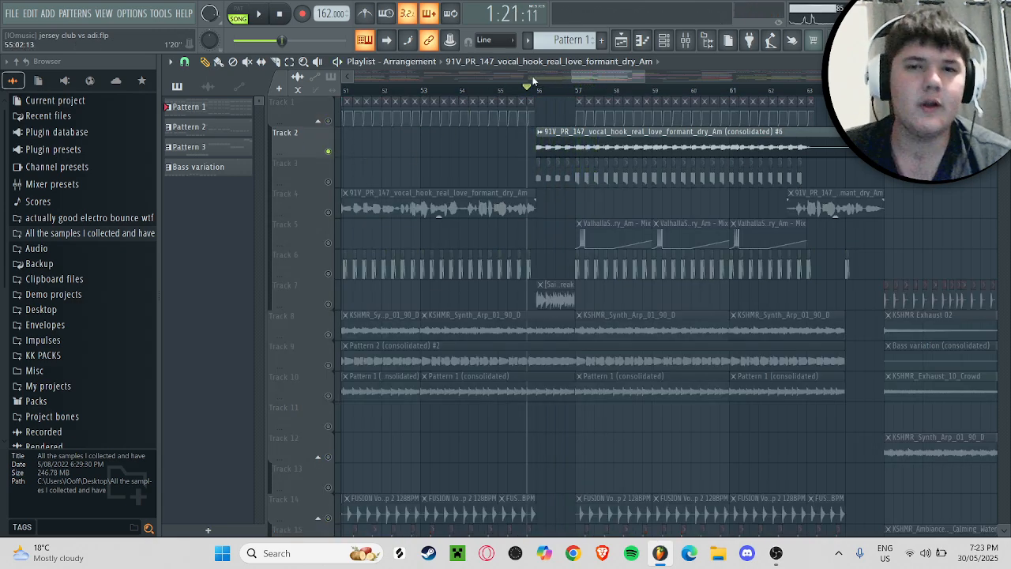
pyautogui.click(576, 92)
pyautogui.press('space')
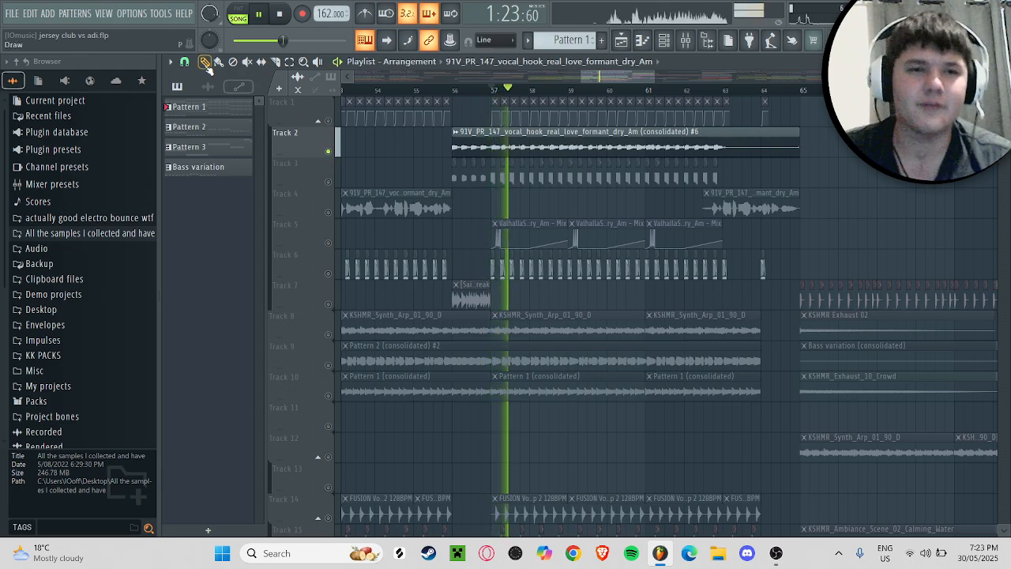
# Step: Solo Tracks 8, 9 and 10 and audition their synth arp and consolidated pattern clips from bar 57
pyautogui.scroll(-2, 389, 234)
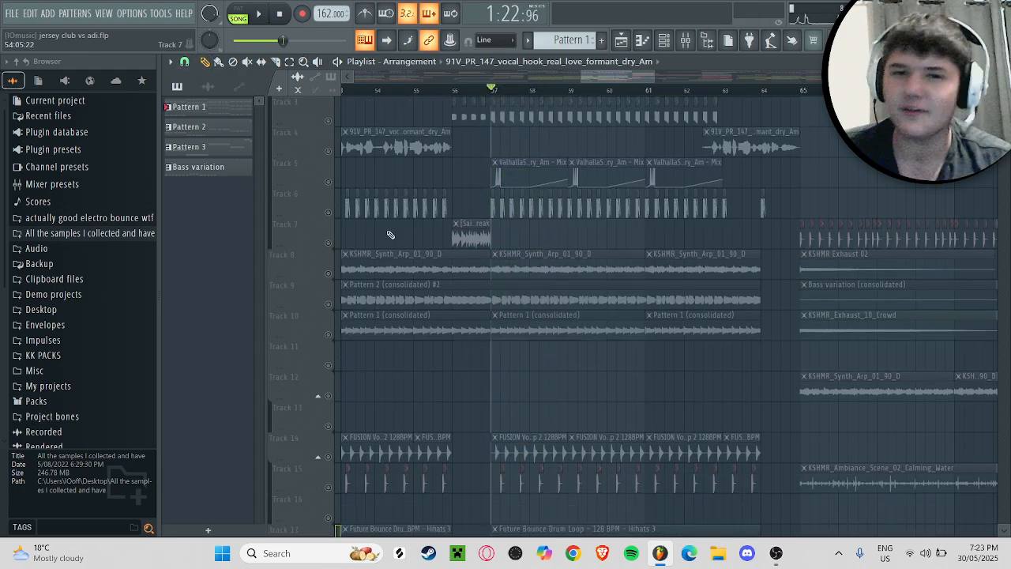
pyautogui.scroll(-1, 331, 220)
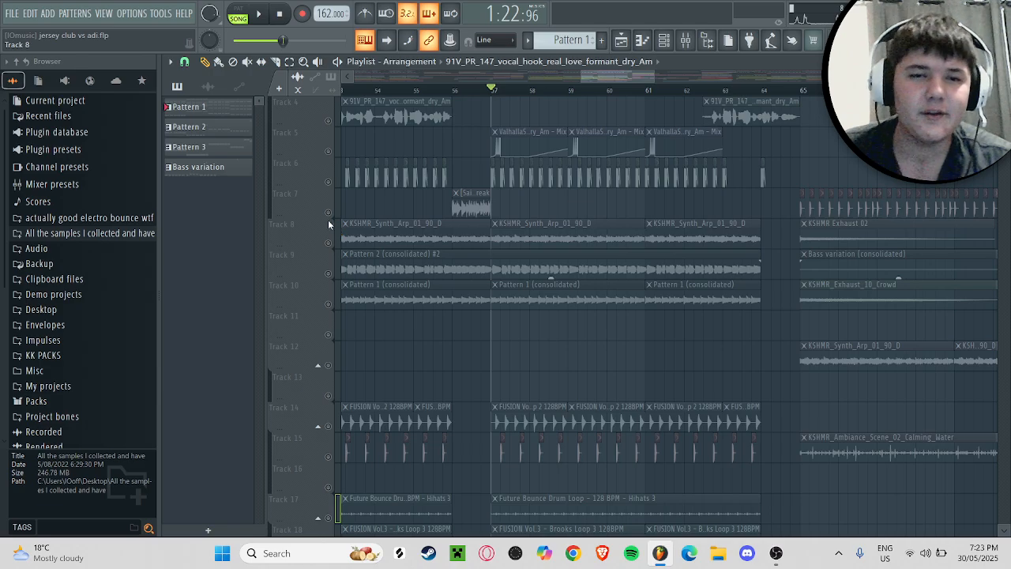
pyautogui.click(328, 243)
pyautogui.click(328, 273)
pyautogui.click(327, 303)
pyautogui.press('space')
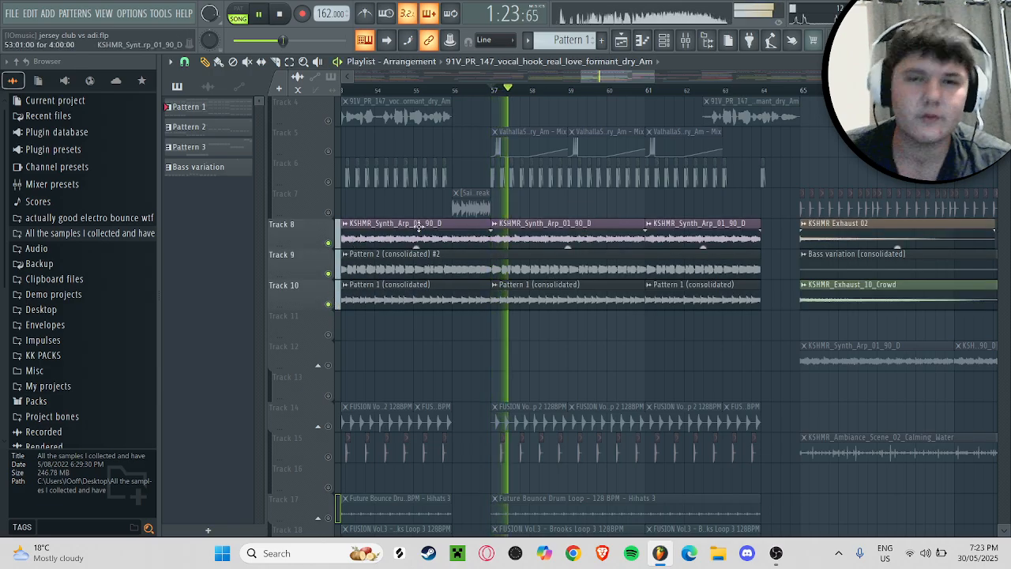
pyautogui.scroll(-6, 476, 218)
pyautogui.scroll(2, 480, 226)
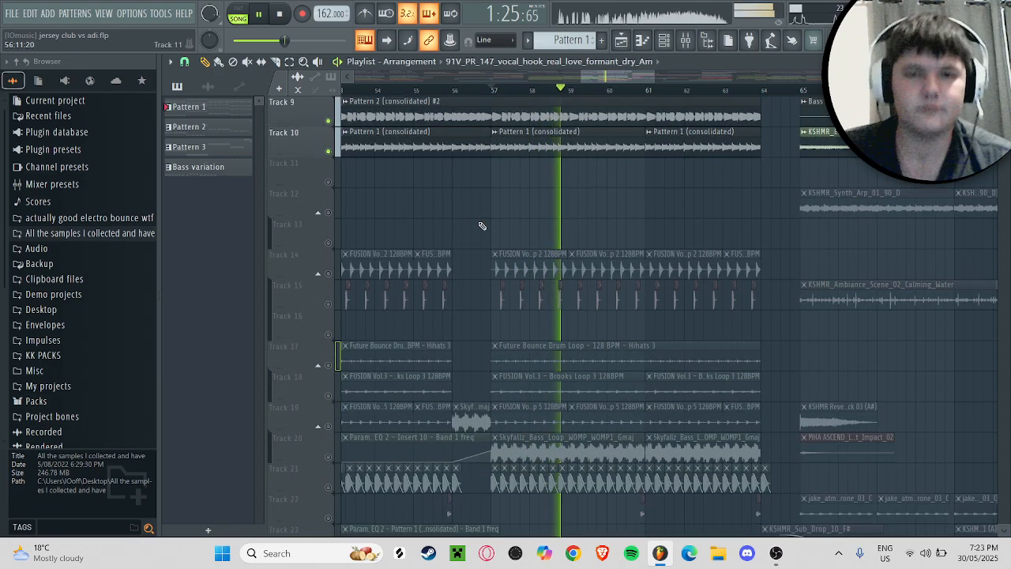
# Step: Solo Tracks 24 through 28 and audition their exhaust, crowd and riser effects from bar 57
pyautogui.scroll(-5, 478, 229)
pyautogui.scroll(-7, 443, 245)
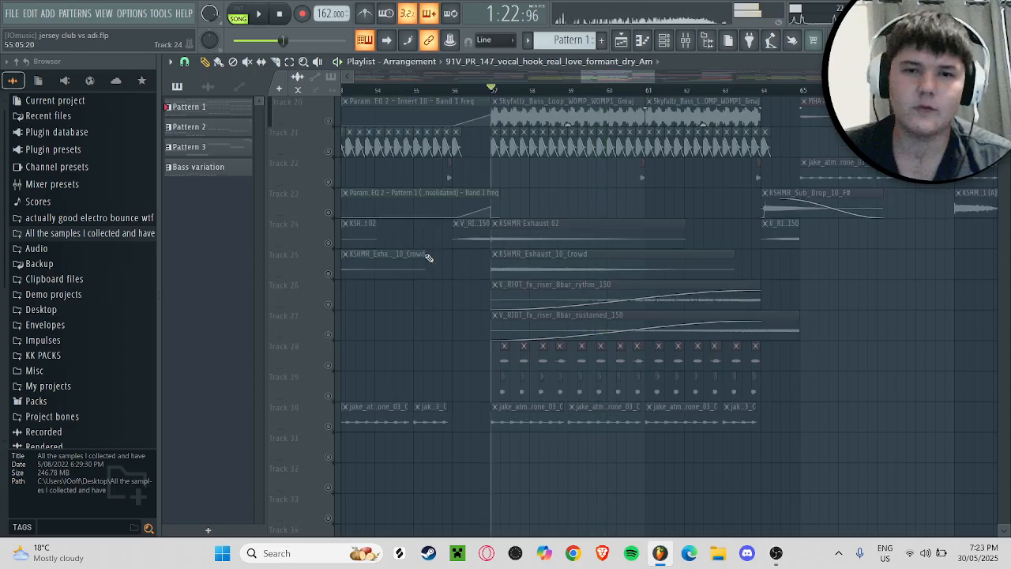
pyautogui.click(328, 242)
pyautogui.click(328, 273)
pyautogui.click(328, 304)
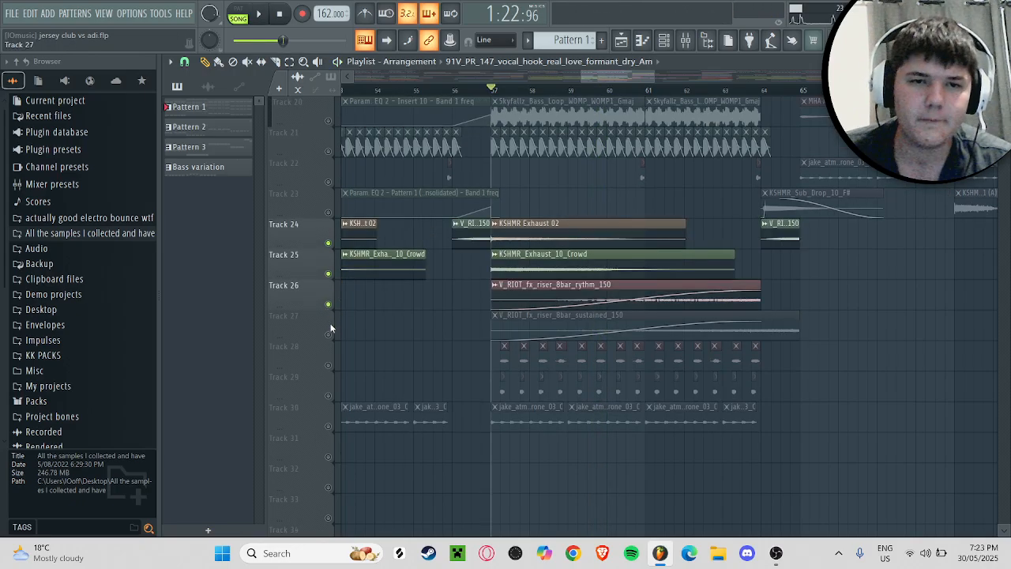
pyautogui.click(328, 334)
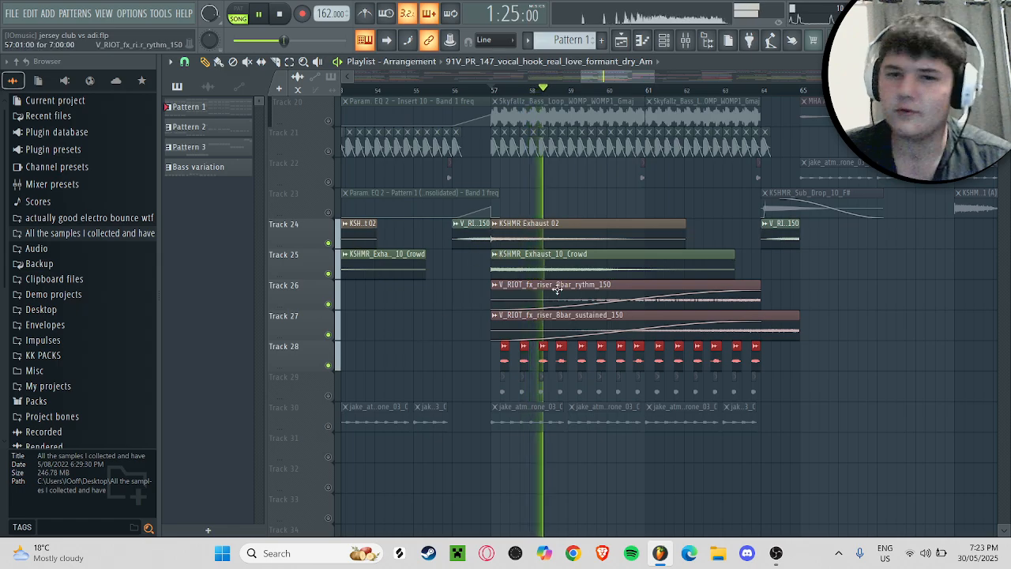
# Step: Solo Track 22, audition its short hit leading up to bar 64, and unsolo the track
pyautogui.scroll(4, 730, 341)
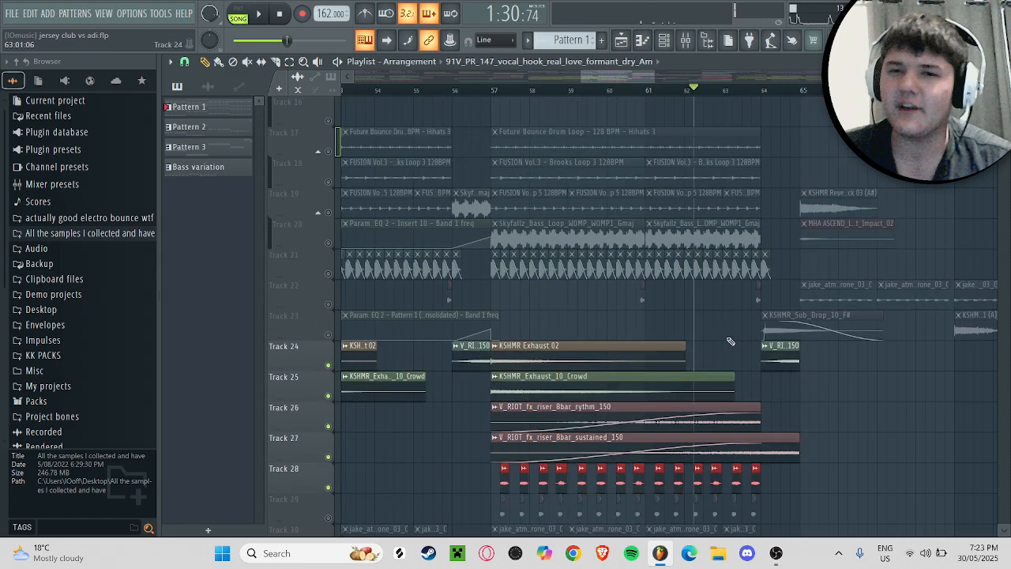
pyautogui.scroll(4, 730, 341)
pyautogui.rightClick(328, 427)
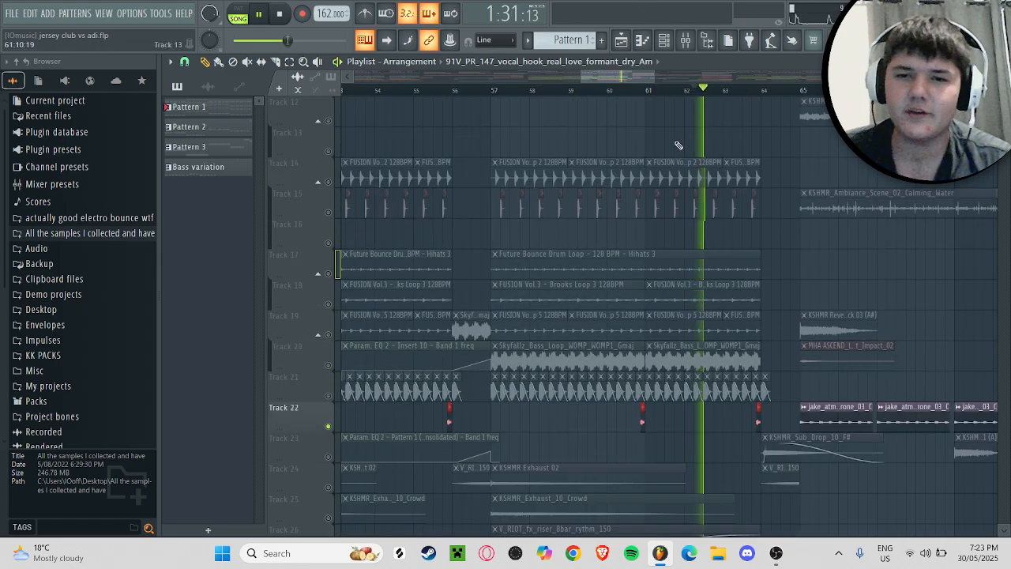
pyautogui.press('space')
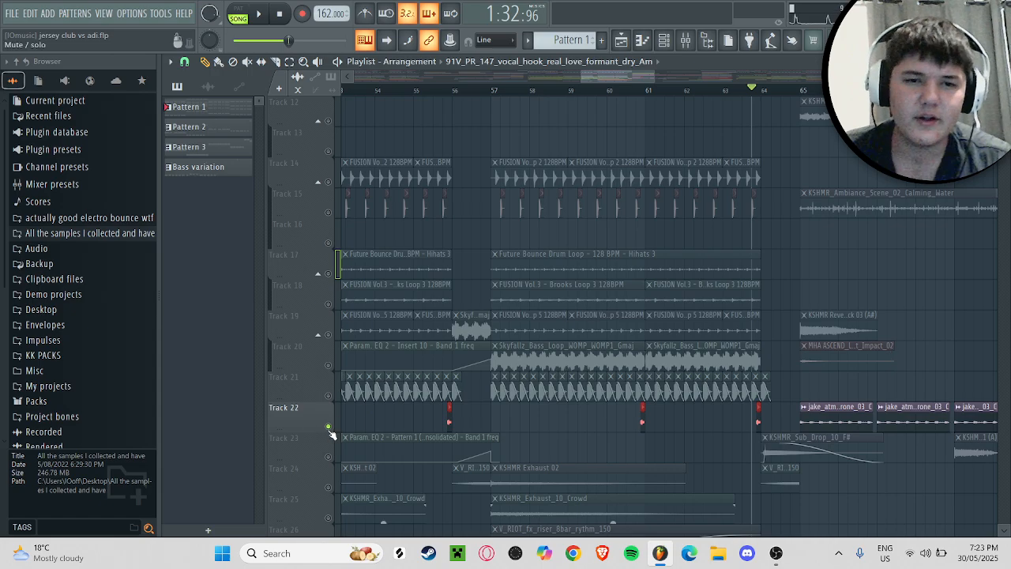
pyautogui.rightClick(327, 427)
# Step: Play the full arrangement from bar 57 into the break after bar 65
pyautogui.scroll(10, 522, 311)
pyautogui.click(485, 90)
pyautogui.press('space')
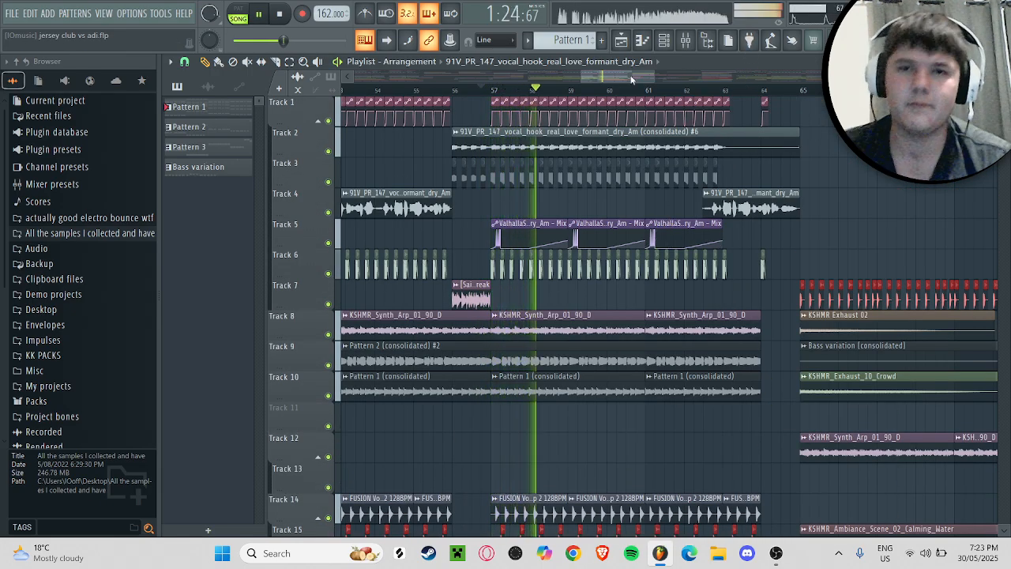
pyautogui.moveTo(633, 77); pyautogui.dragTo(653, 78)
pyautogui.scroll(-2, 660, 305)
pyautogui.scroll(-19, 660, 305)
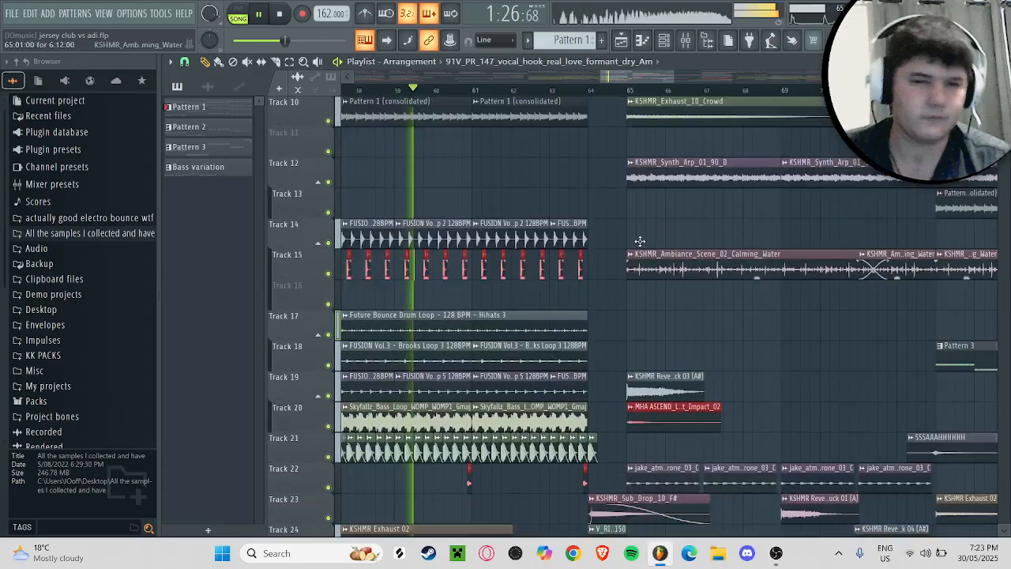
pyautogui.scroll(12, 677, 307)
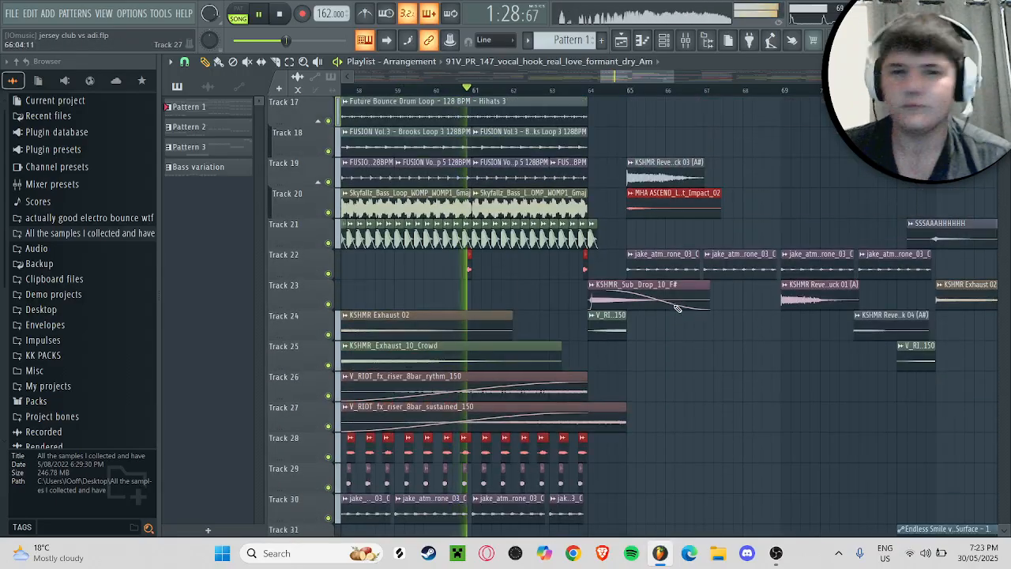
pyautogui.scroll(9, 677, 308)
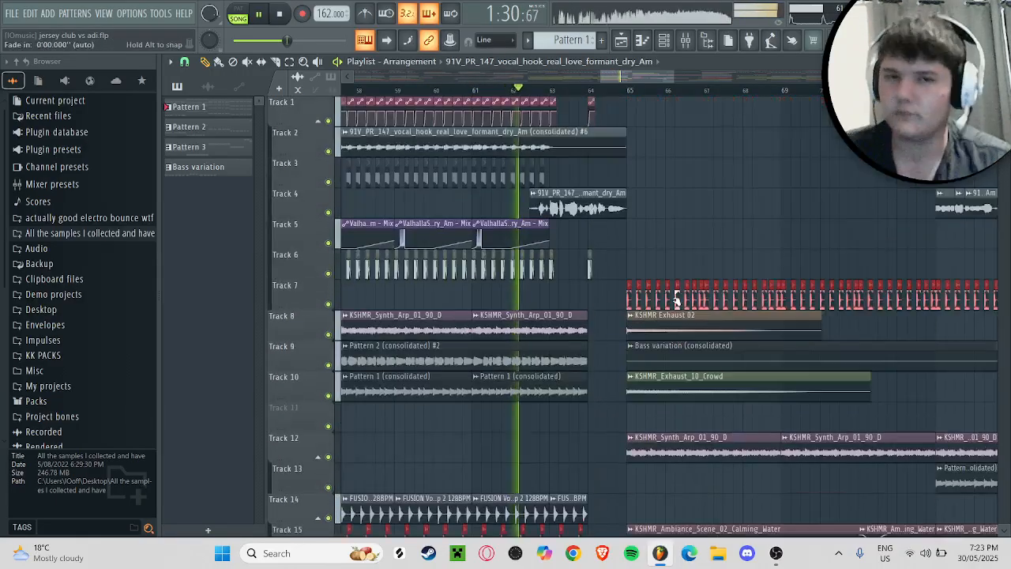
pyautogui.moveTo(618, 79); pyautogui.dragTo(636, 83)
pyautogui.scroll(-16, 388, 385)
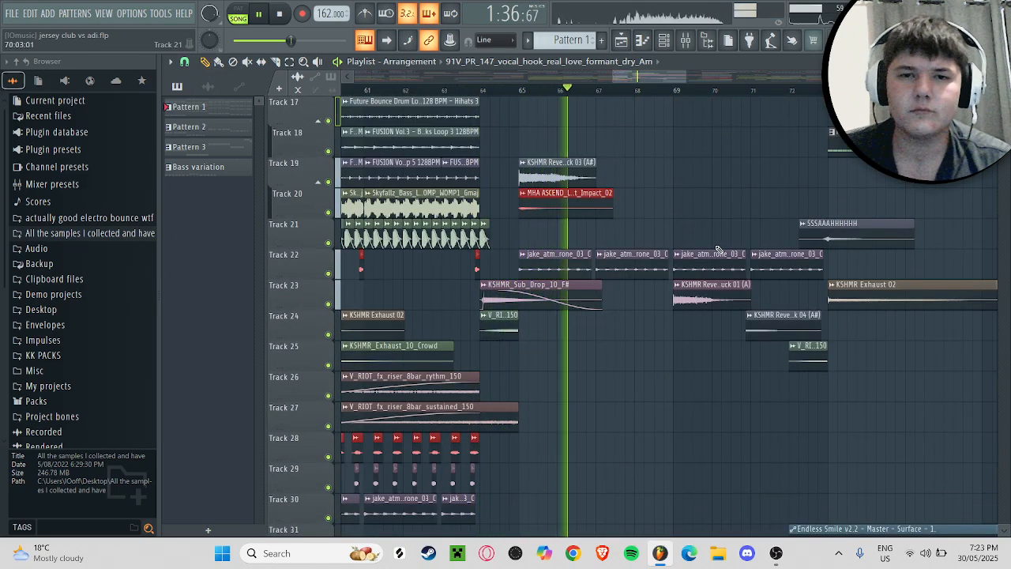
pyautogui.press('space')
# Step: Review the break's tracks from bar 65, including the bass variation, synth arp and calming water ambience
pyautogui.scroll(16, 593, 227)
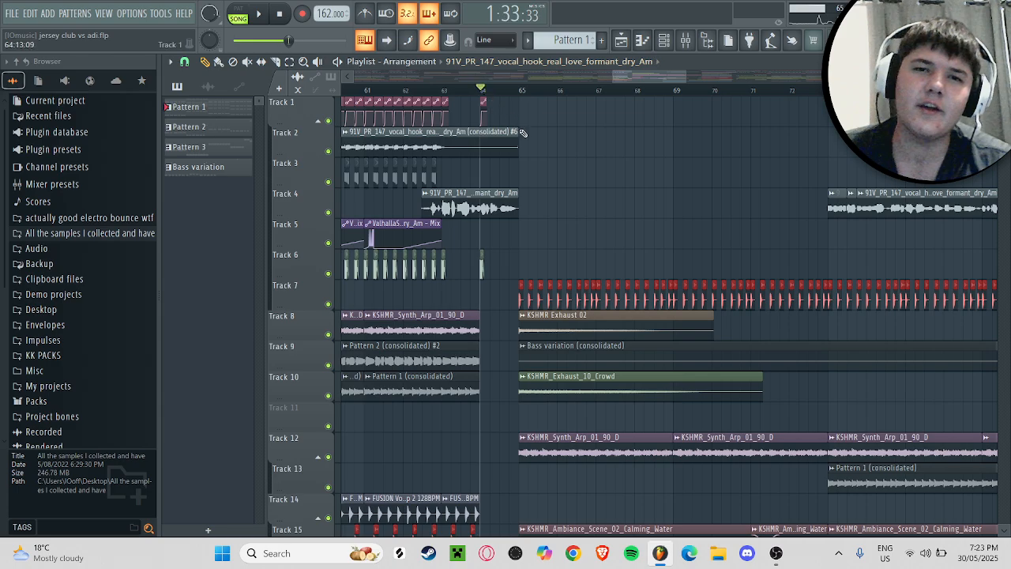
pyautogui.scroll(-14, 521, 132)
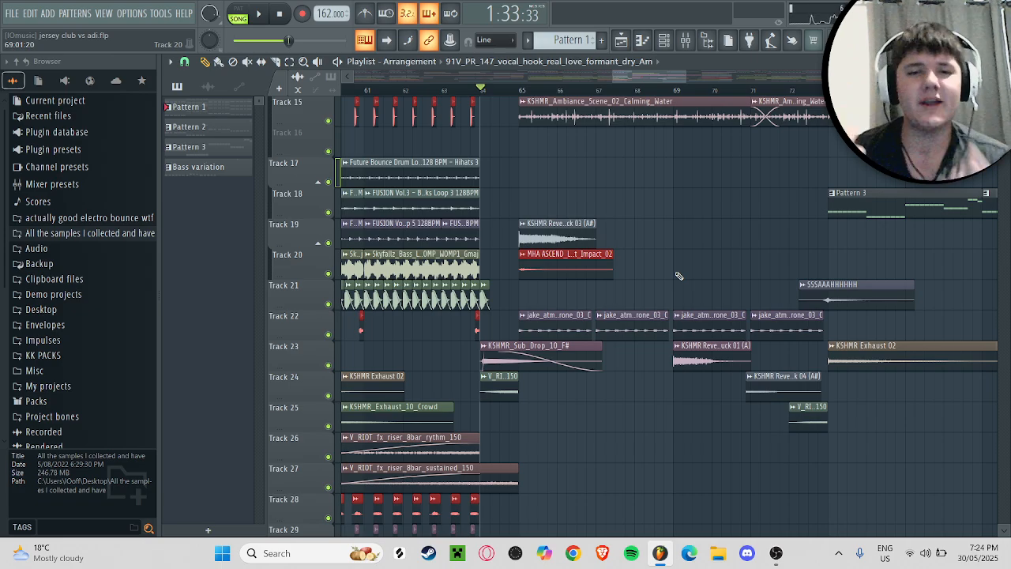
pyautogui.scroll(5, 678, 275)
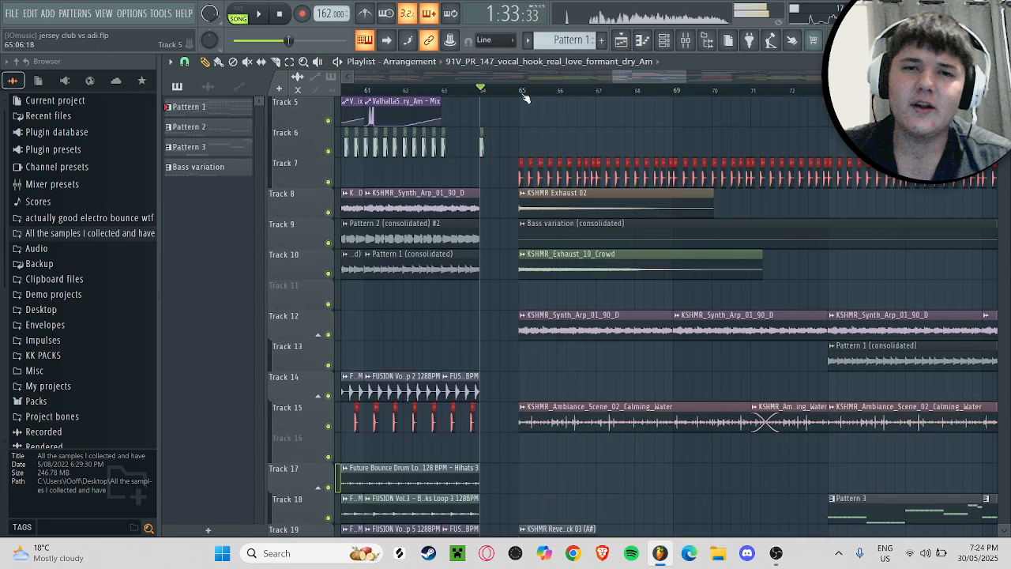
pyautogui.scroll(-4, 682, 142)
# Step: Play the second half of the break from bar 73, where Pattern 3 and the vocal hook come in
pyautogui.moveTo(648, 76); pyautogui.dragTo(677, 78)
pyautogui.scroll(3, 648, 93)
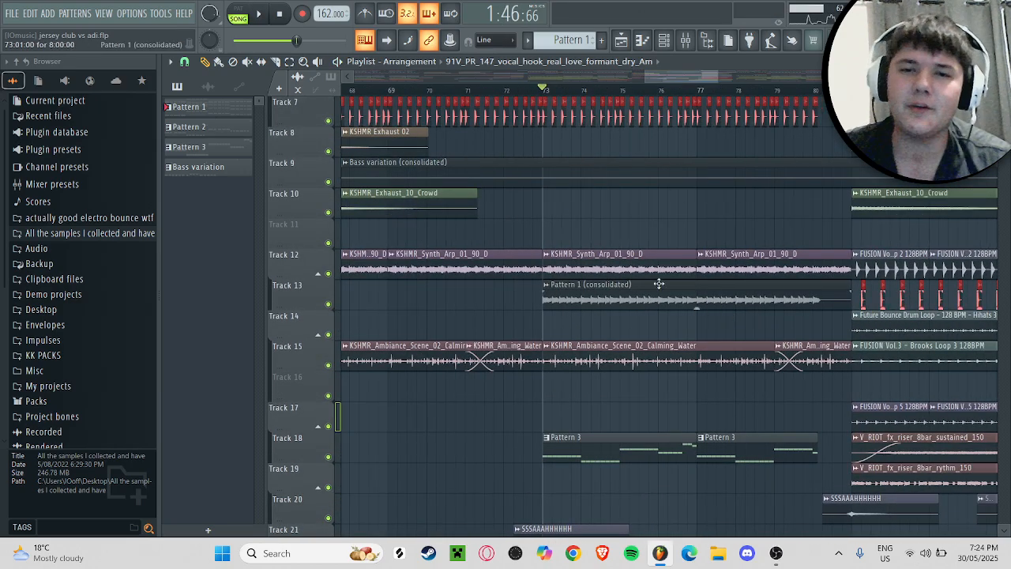
pyautogui.press('space')
pyautogui.scroll(-1, 659, 283)
pyautogui.scroll(3, 640, 222)
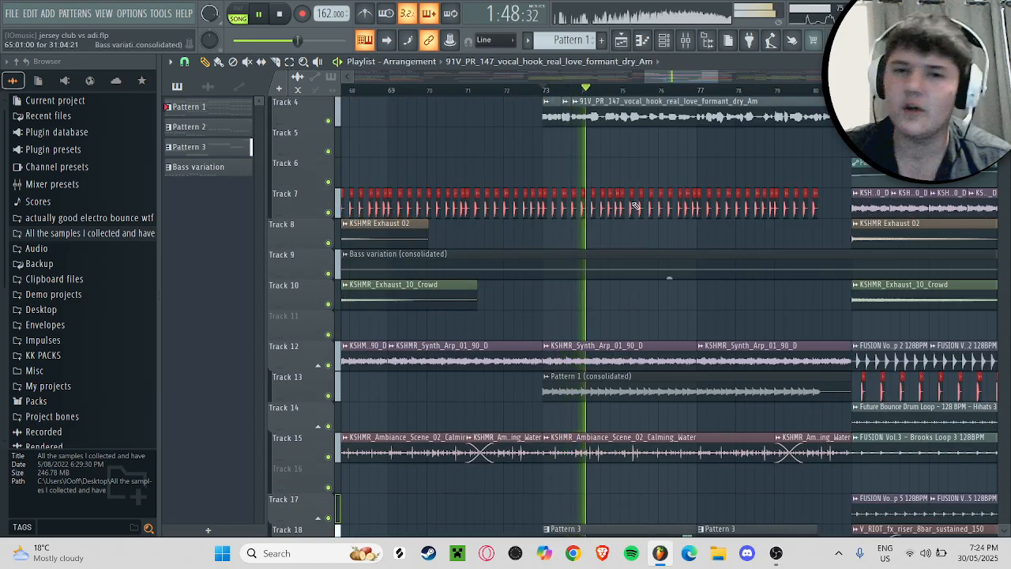
pyautogui.scroll(-1, 707, 133)
# Step: Play the full arrangement from the start of the buildup at bar 81
pyautogui.moveTo(671, 77); pyautogui.dragTo(711, 77)
pyautogui.press('space')
pyautogui.click(688, 89)
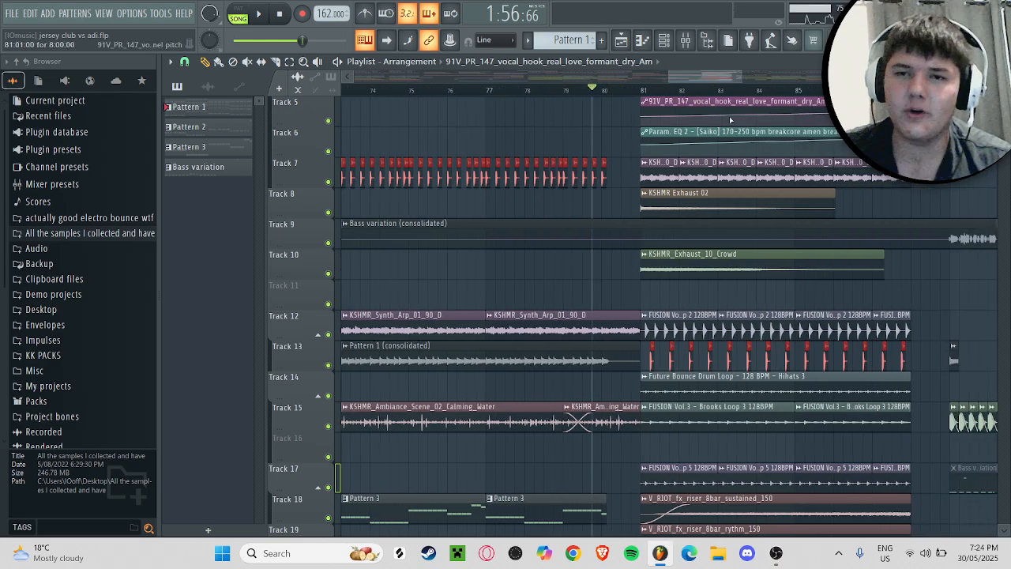
pyautogui.scroll(4, 731, 120)
pyautogui.press('space')
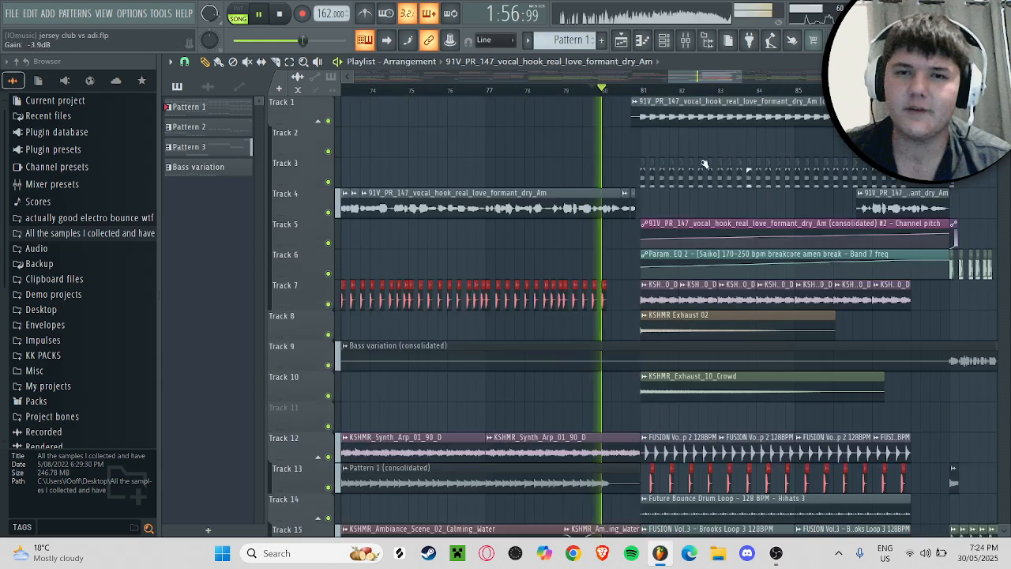
# Step: Solo Track 1's vocal hook with Track 5's channel pitch automation and audition them from bar 81
pyautogui.rightClick(328, 120)
pyautogui.press('space')
pyautogui.moveTo(692, 78); pyautogui.dragTo(725, 91)
pyautogui.click(328, 242)
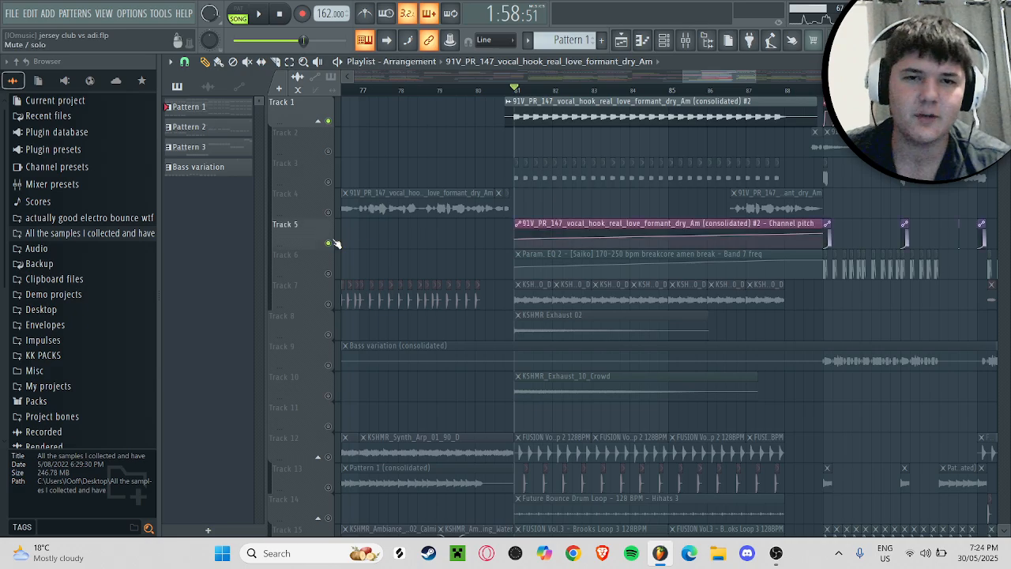
pyautogui.press('space')
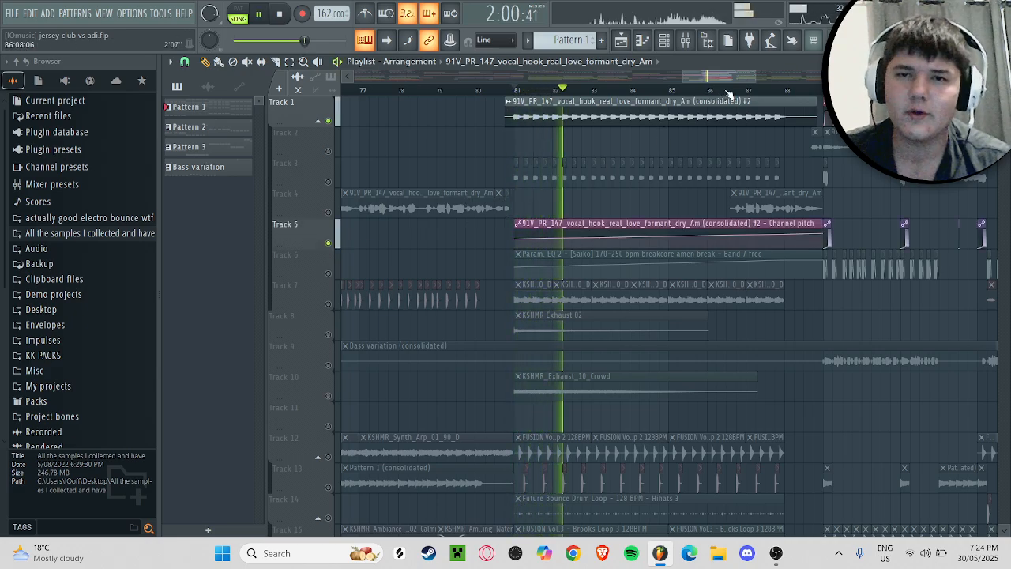
# Step: Clear the solo on Track 1 to re-enable all tracks and save the project
pyautogui.rightClick(329, 120)
pyautogui.scroll(-1, 365, 148)
pyautogui.scroll(1, 340, 108)
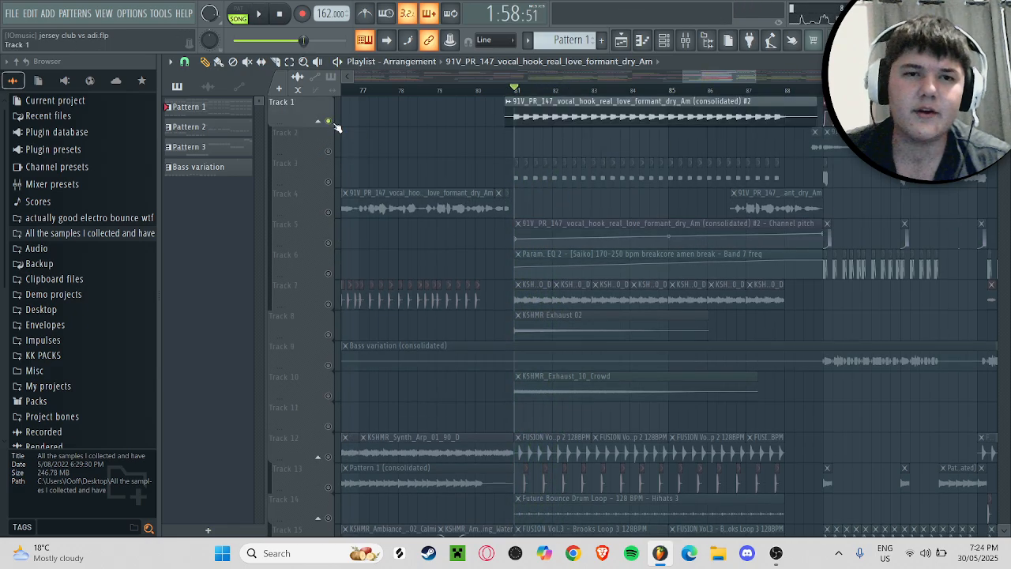
pyautogui.rightClick(330, 123)
pyautogui.hotkey('ctrl', 's')
# Step: Solo the buildup drums on Tracks 17, 23 and 25 and audition them from bar 81
pyautogui.scroll(-14, 409, 175)
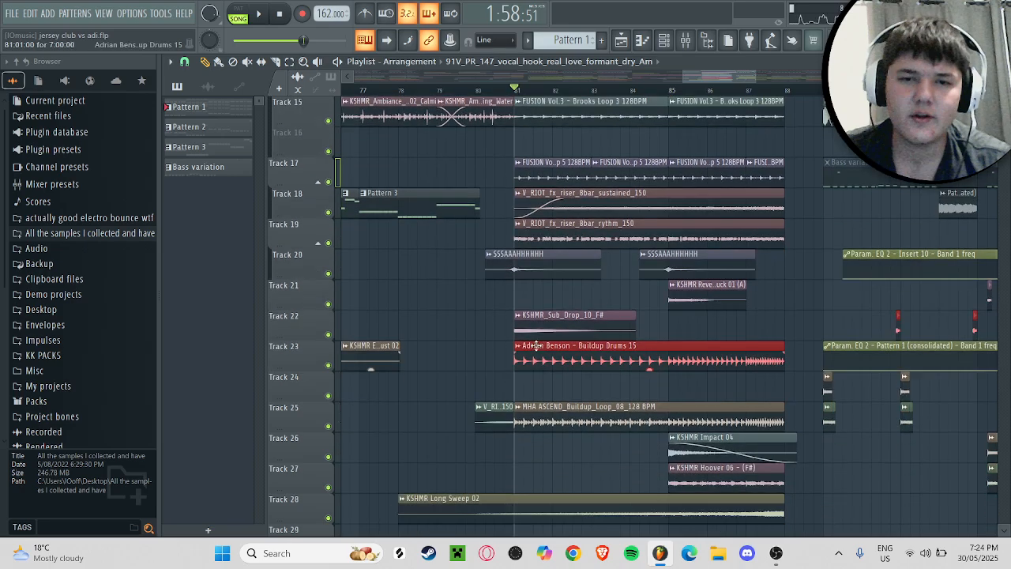
pyautogui.rightClick(328, 365)
pyautogui.click(328, 426)
pyautogui.press('space')
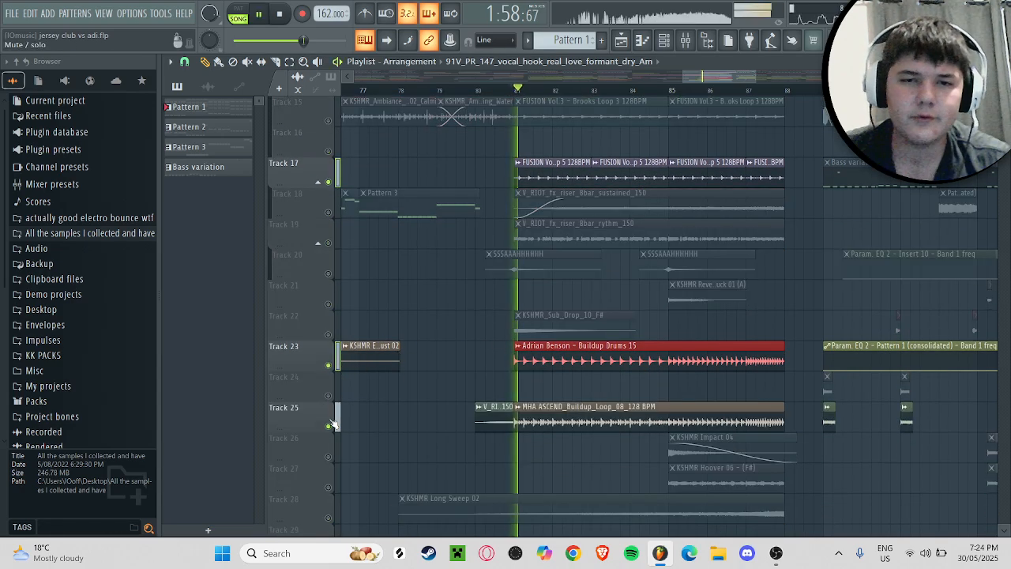
pyautogui.click(715, 96)
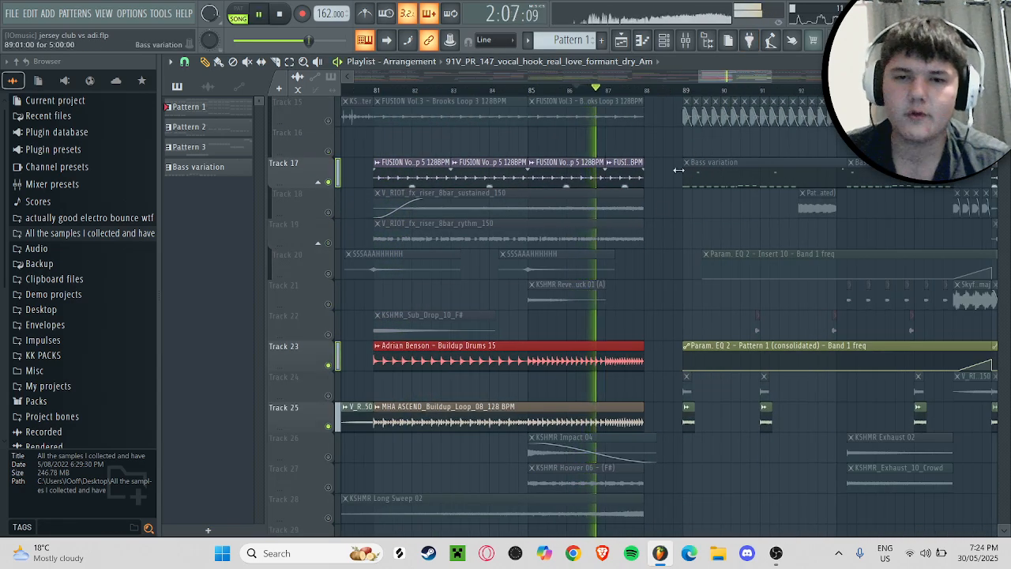
# Step: Audition the buildup drums together with KSHMR Hoover 06 on Track 27 and KSHMR Impact 04 on Track 26
pyautogui.scroll(-1, 383, 414)
pyautogui.rightClick(327, 458)
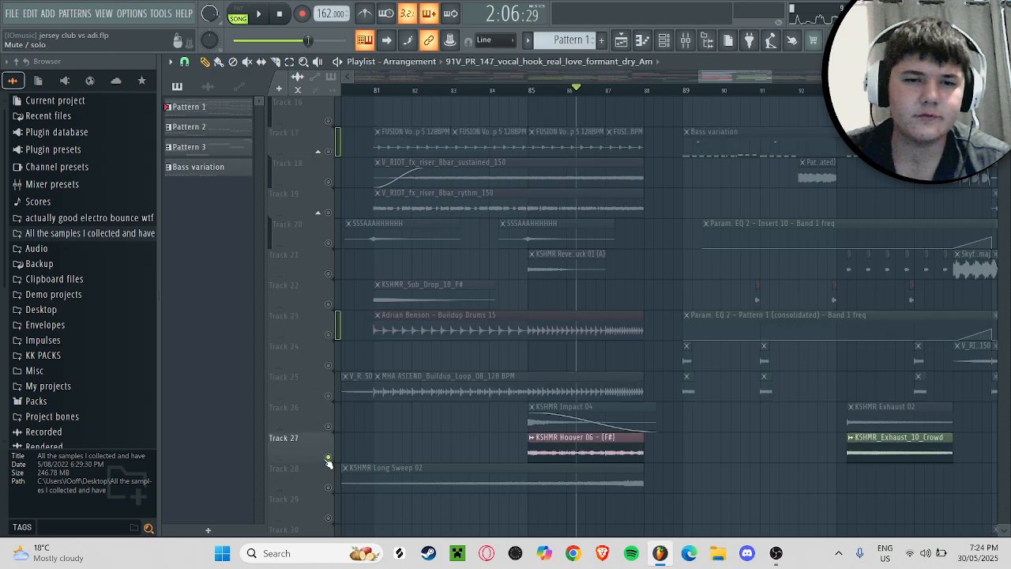
pyautogui.click(328, 396)
pyautogui.click(327, 334)
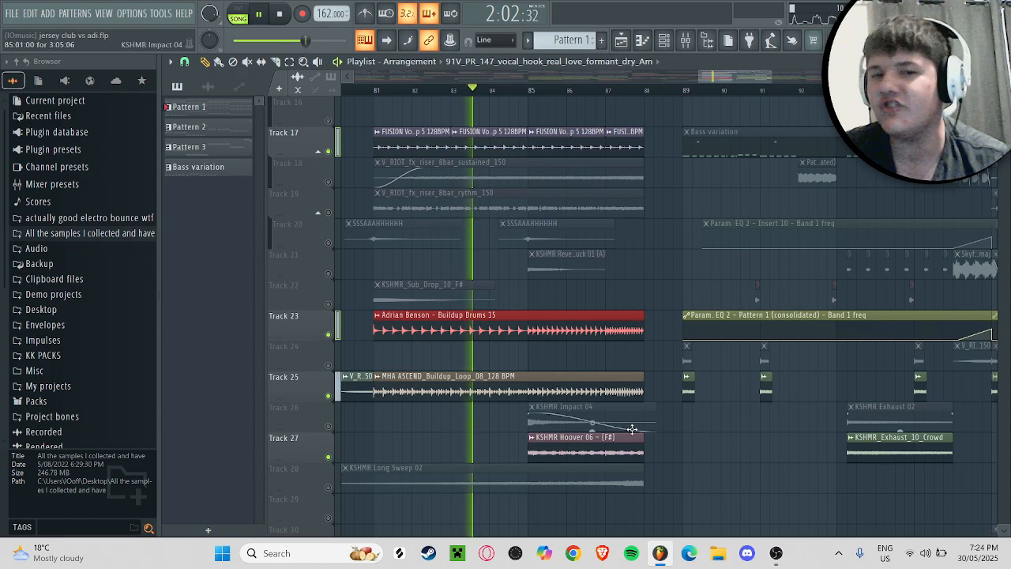
pyautogui.click(327, 426)
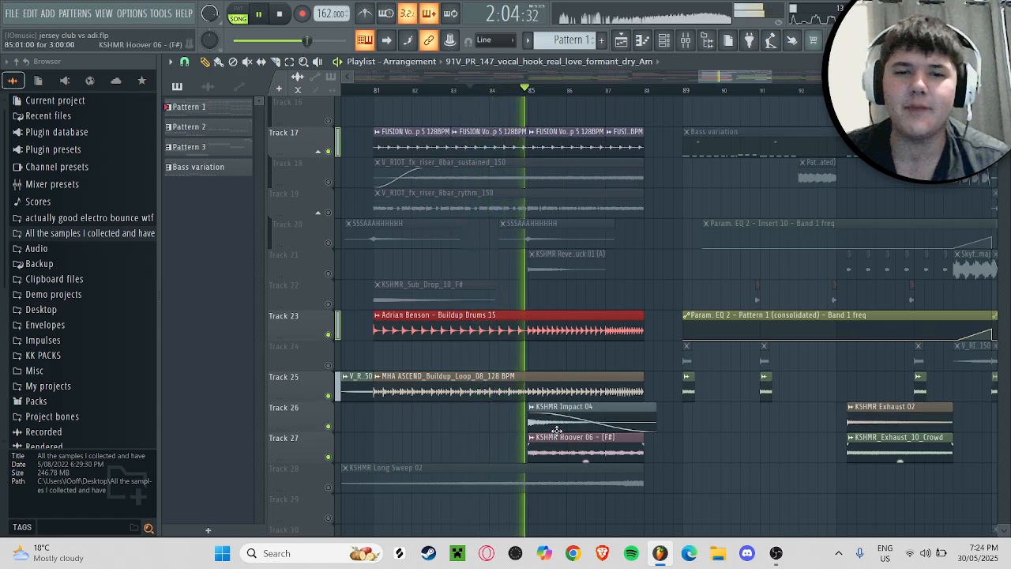
# Step: Add Tracks 20 and 21 to the soloed buildup, play it through bar 87, and re-enable all tracks
pyautogui.click(329, 274)
pyautogui.click(328, 243)
pyautogui.scroll(1, 553, 285)
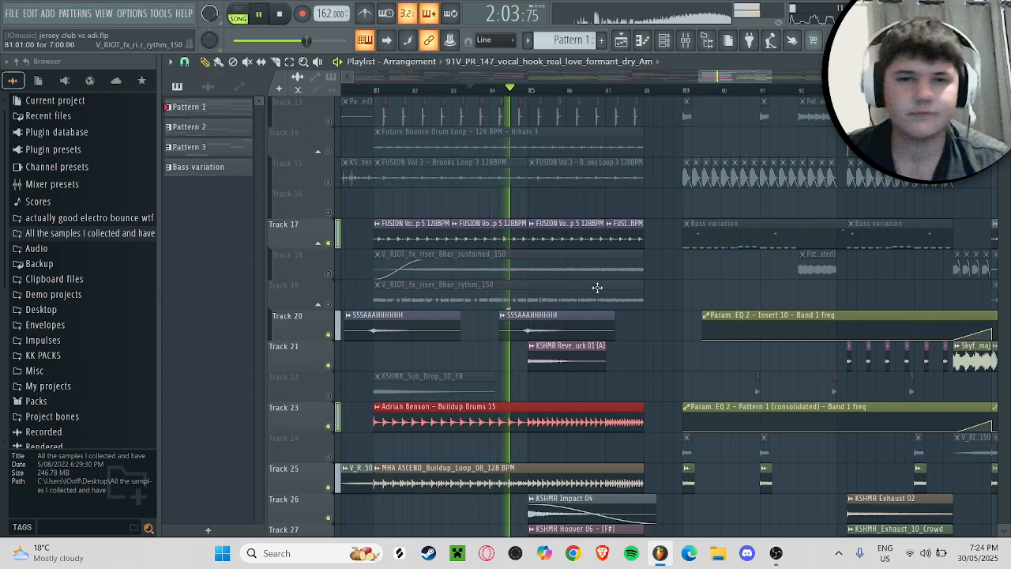
pyautogui.scroll(4, 597, 288)
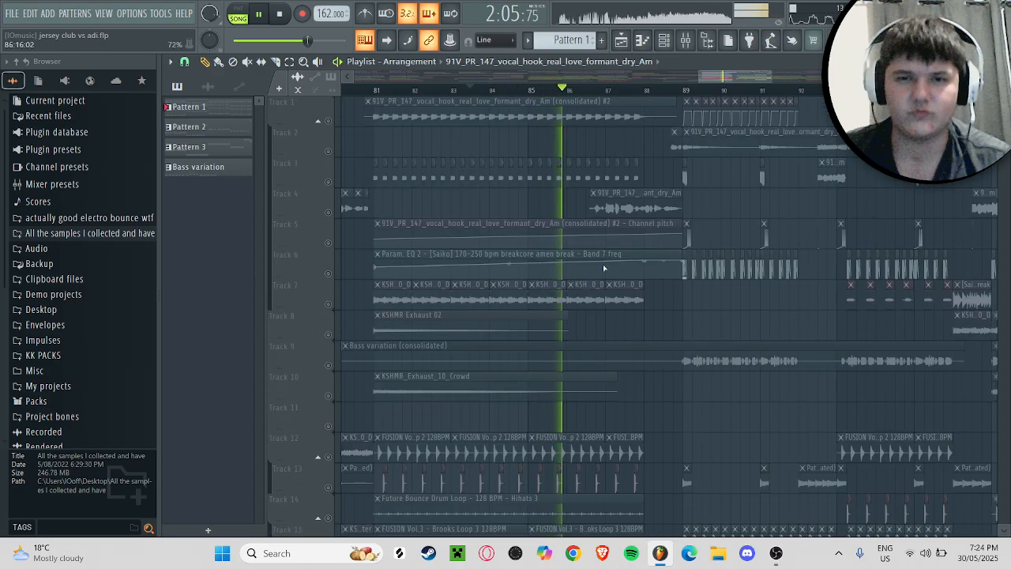
pyautogui.hscroll(4, 474, 206)
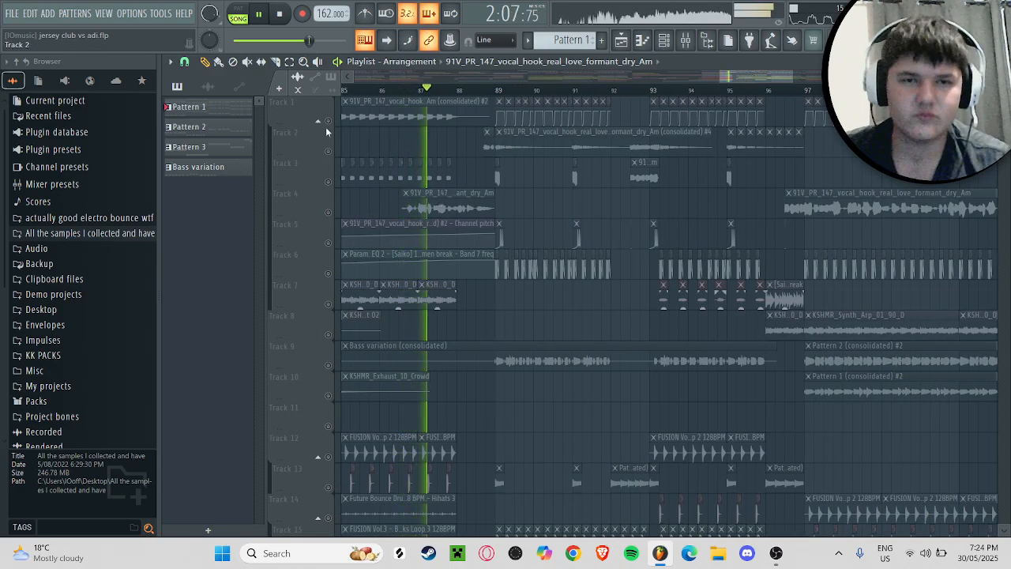
pyautogui.scroll(-6, 532, 192)
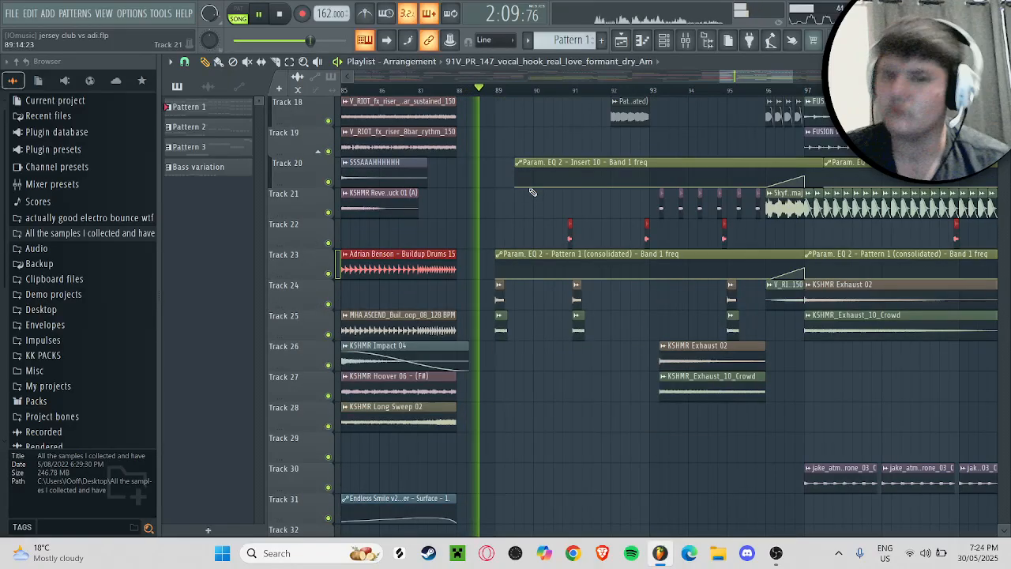
# Step: Solo the vocal hook on Track 2 around bar 89, and re-enable all tracks
pyautogui.scroll(6, 531, 192)
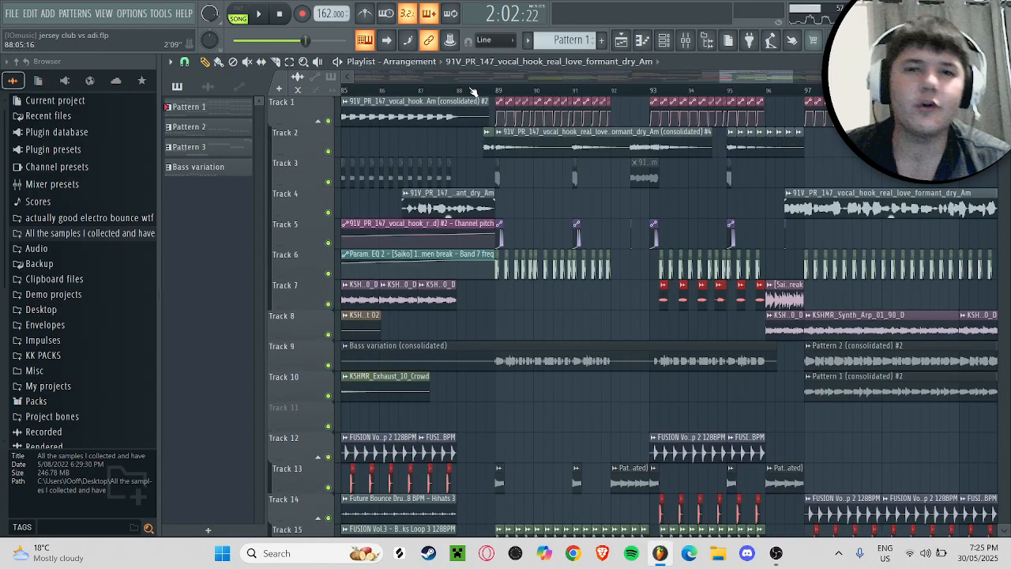
pyautogui.rightClick(329, 151)
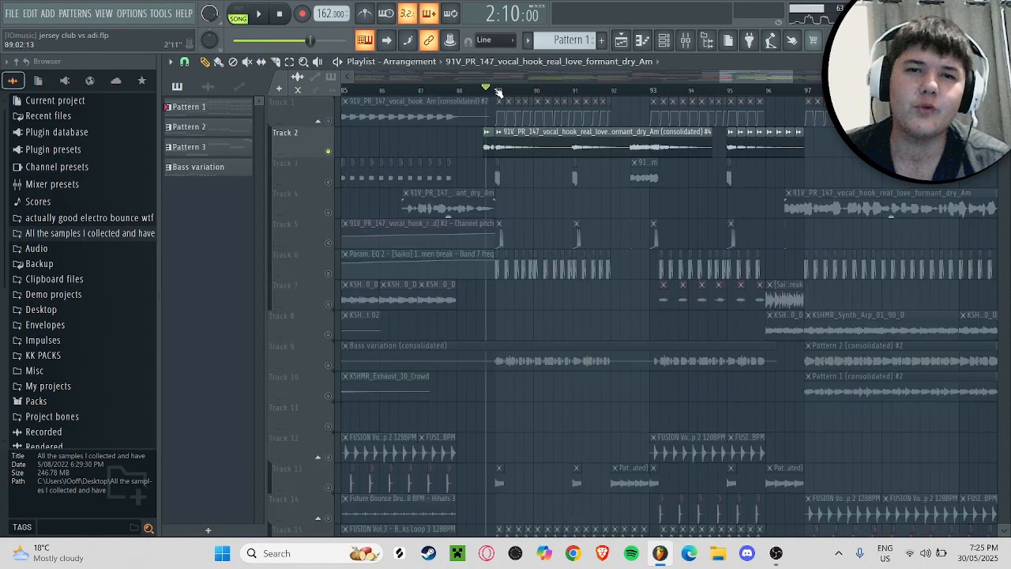
pyautogui.rightClick(328, 151)
pyautogui.moveTo(729, 80); pyautogui.dragTo(730, 77)
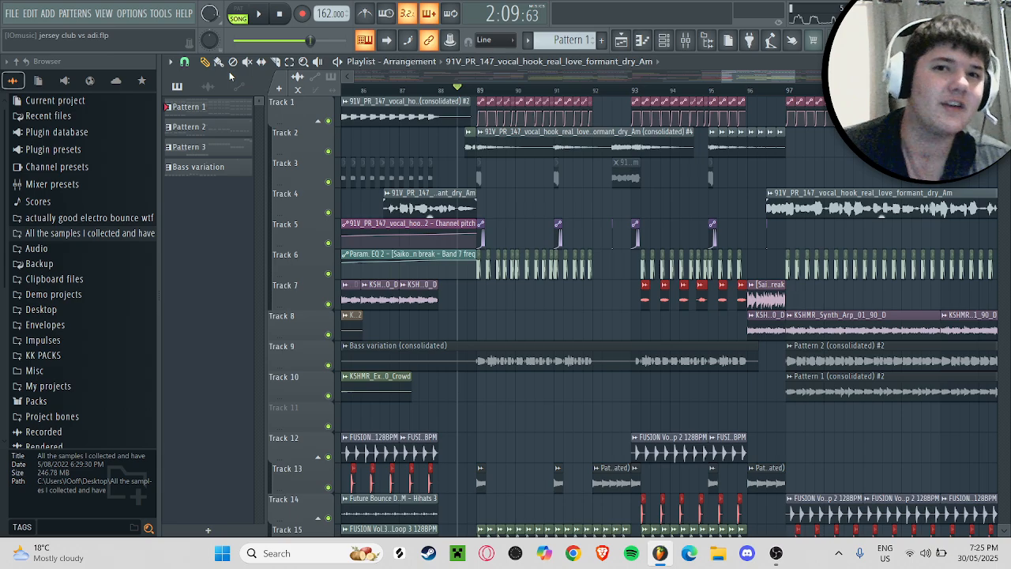
# Step: Play the drop from bar 88 through bar 96 with all tracks enabled, following its vocal, drum and effect layers
pyautogui.press('space')
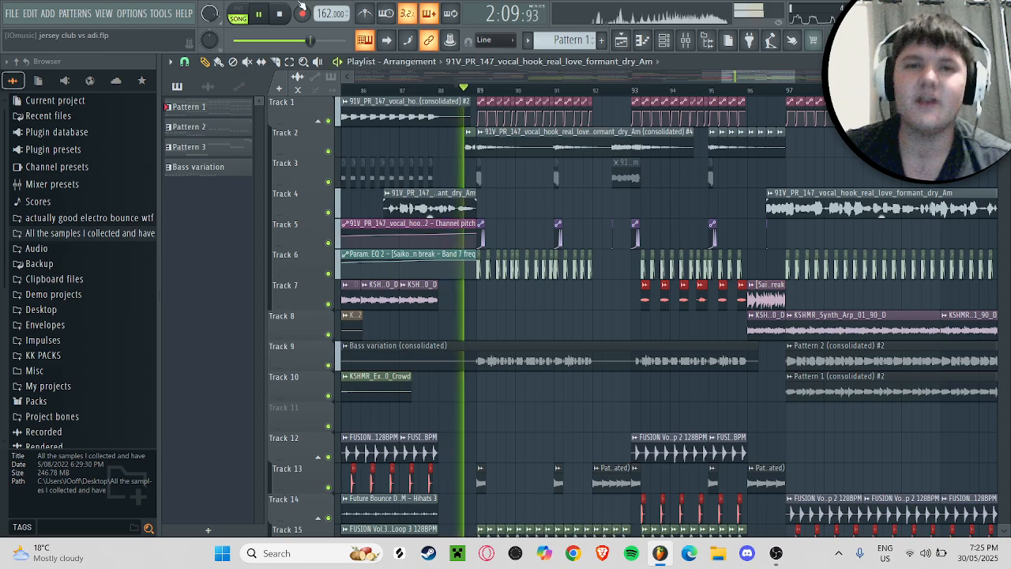
pyautogui.scroll(-9, 761, 235)
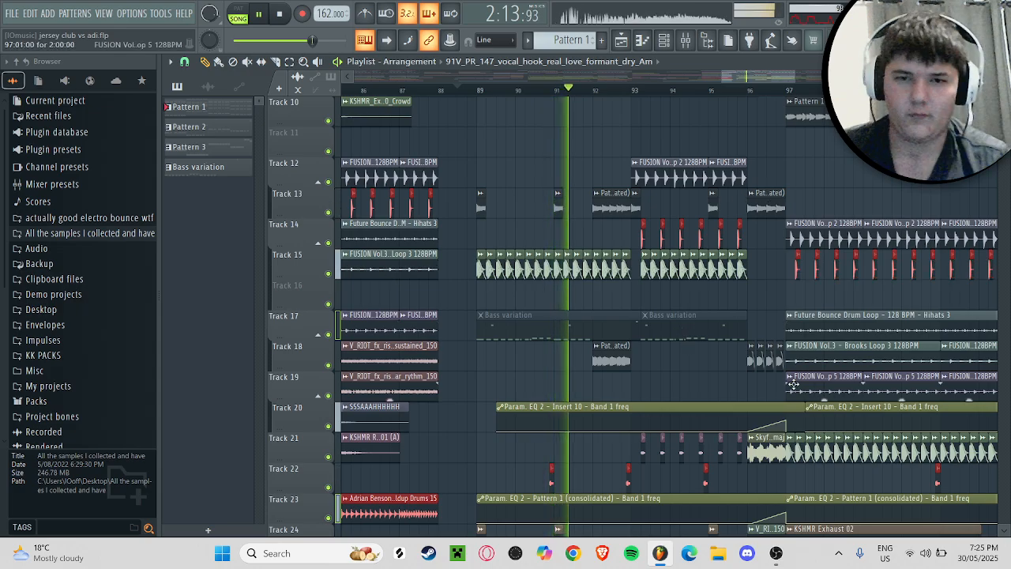
pyautogui.scroll(-3, 870, 293)
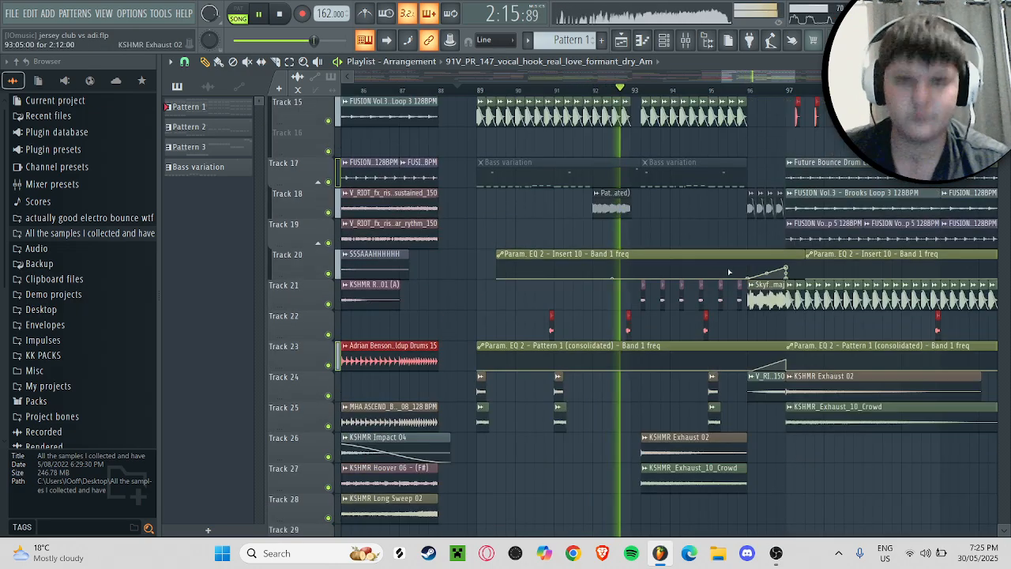
pyautogui.scroll(12, 869, 293)
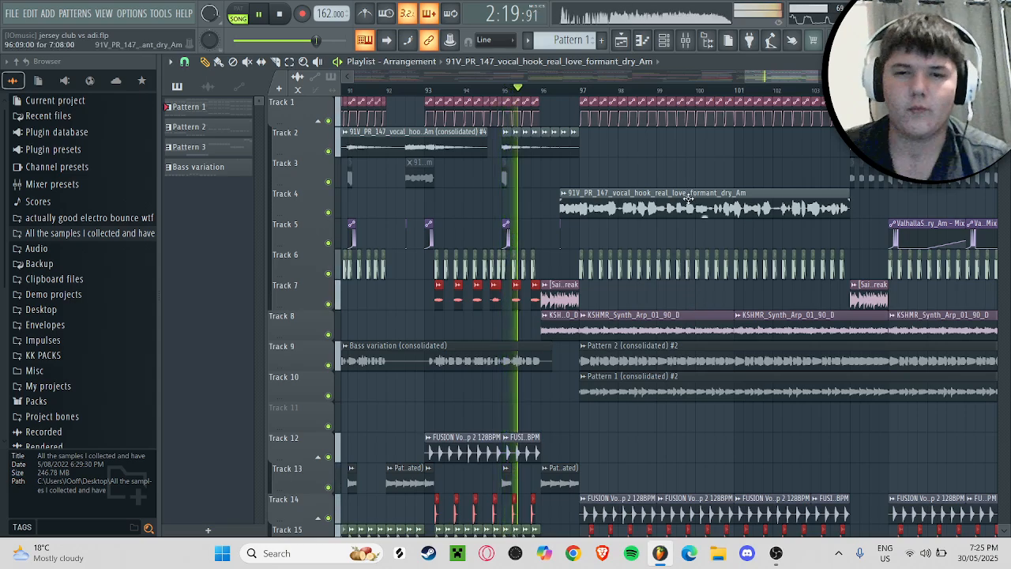
pyautogui.scroll(-12, 727, 195)
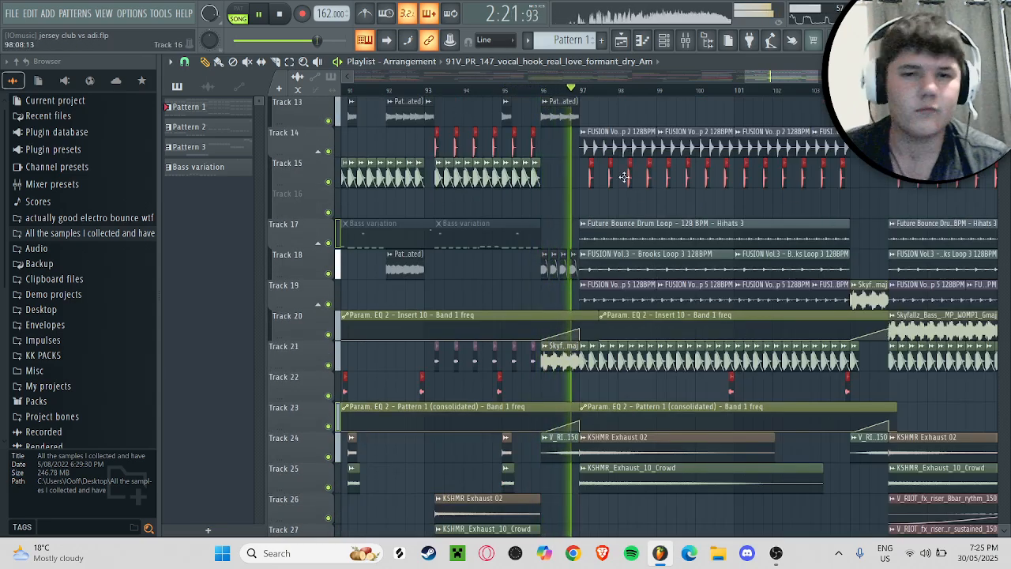
pyautogui.press('space')
# Step: Examine the drop's vocal chops, bass, drums, automation and effects clips across bars 89 to 97
pyautogui.scroll(-3, 608, 267)
pyautogui.scroll(1, 703, 132)
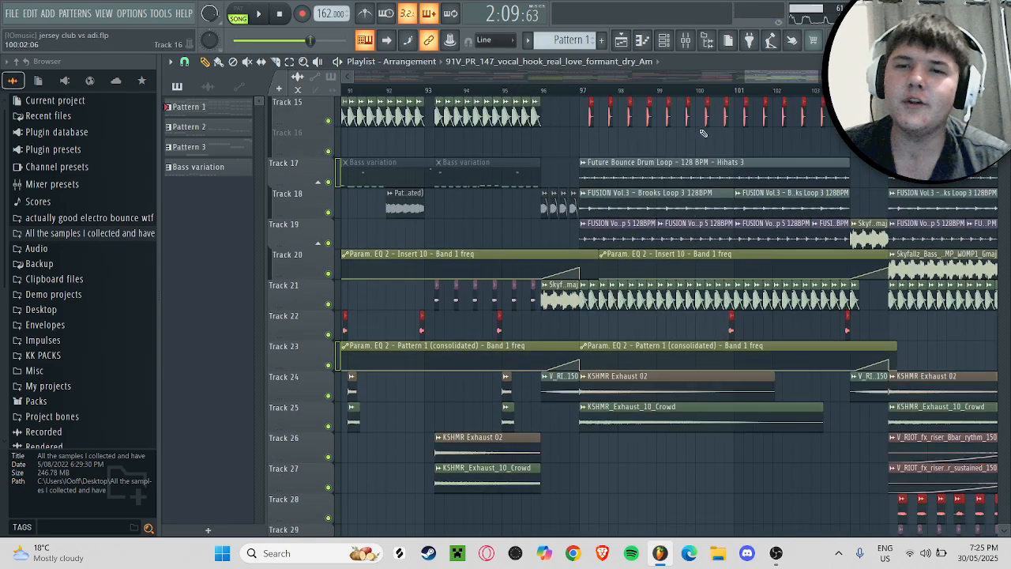
pyautogui.moveTo(782, 78); pyautogui.dragTo(760, 84)
pyautogui.scroll(13, 746, 308)
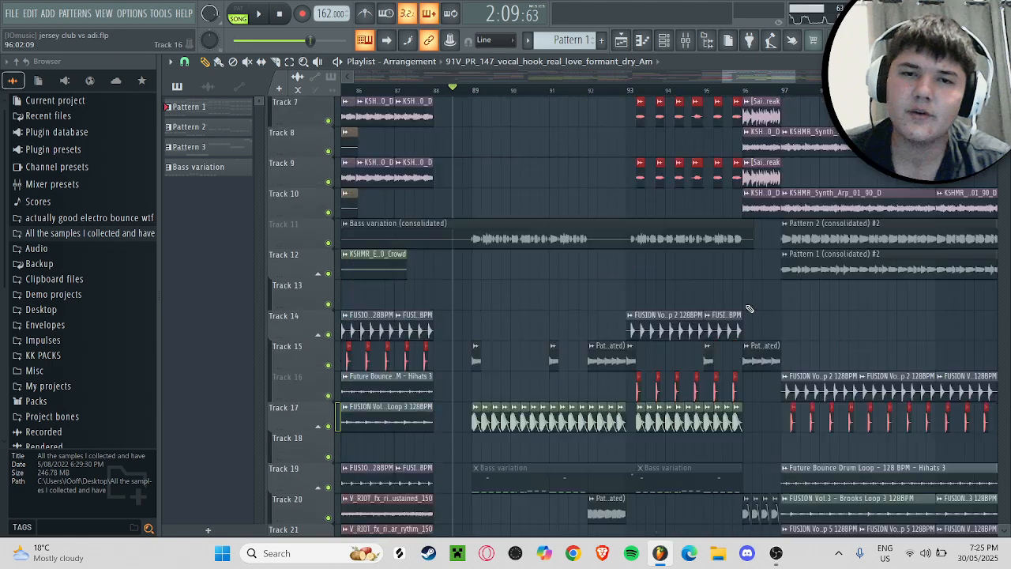
pyautogui.scroll(1, 745, 304)
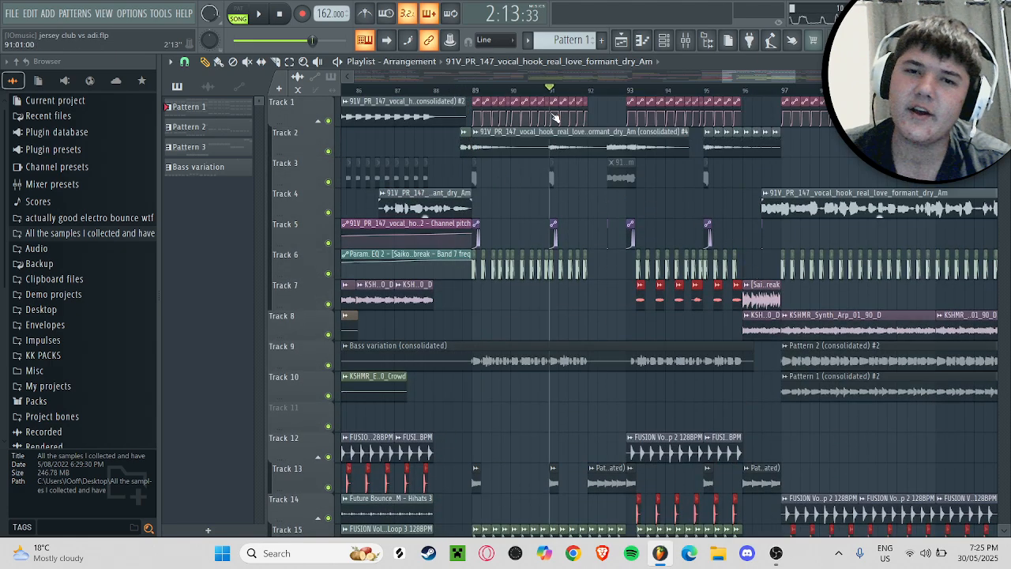
pyautogui.scroll(-3, 605, 135)
pyautogui.scroll(3, 615, 148)
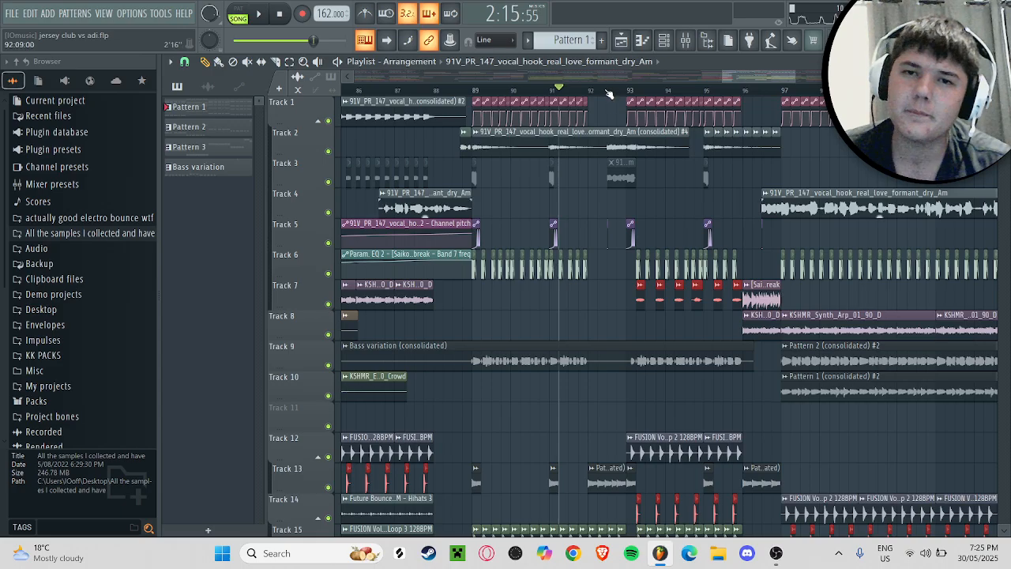
pyautogui.scroll(-15, 653, 209)
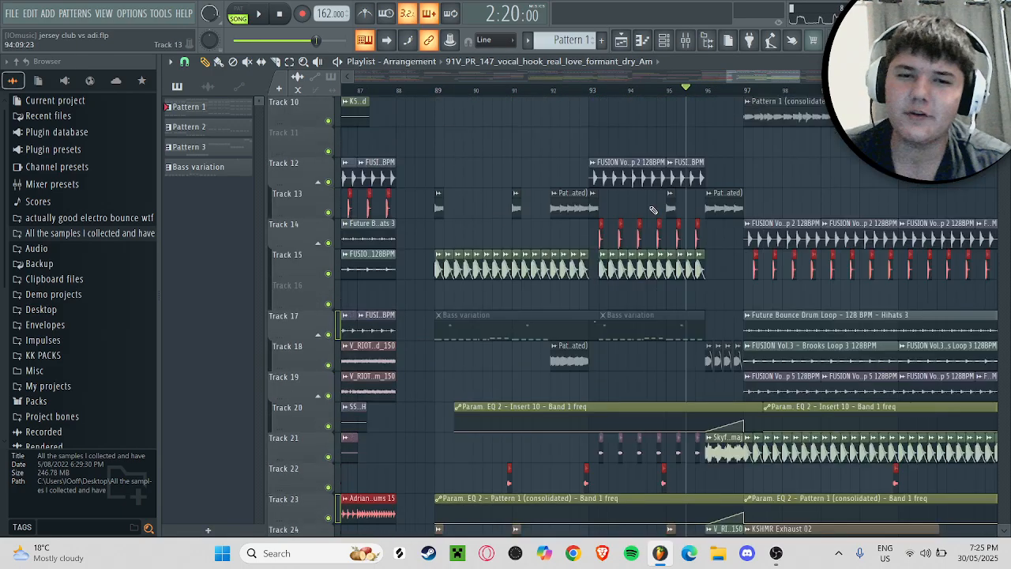
pyautogui.scroll(15, 652, 209)
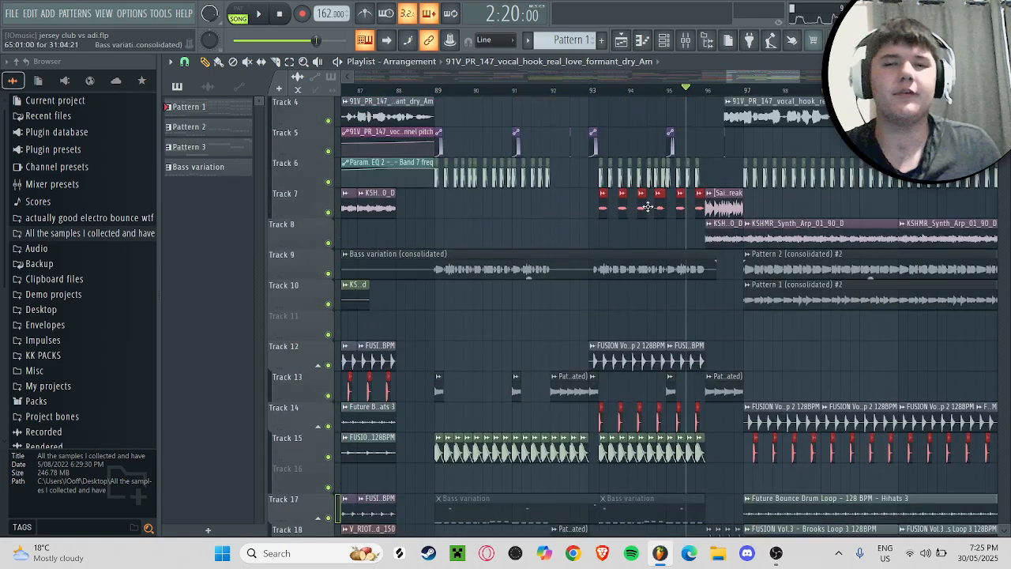
pyautogui.scroll(-11, 737, 84)
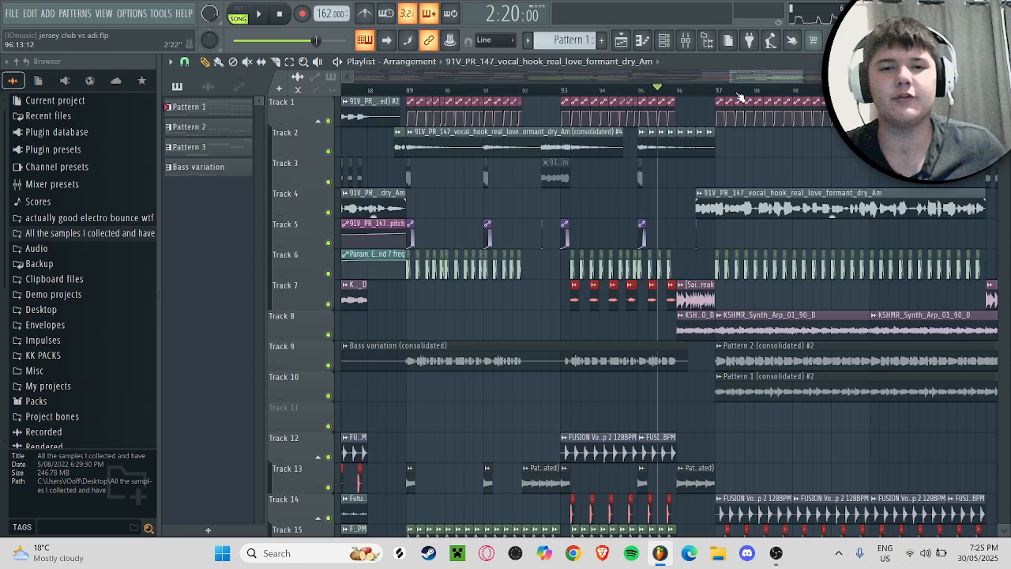
# Step: Audition excerpts of the closing section from bar 113 on, including its ending and the transition into bar 121
pyautogui.moveTo(760, 78); pyautogui.dragTo(830, 78)
pyautogui.scroll(5, 801, 97)
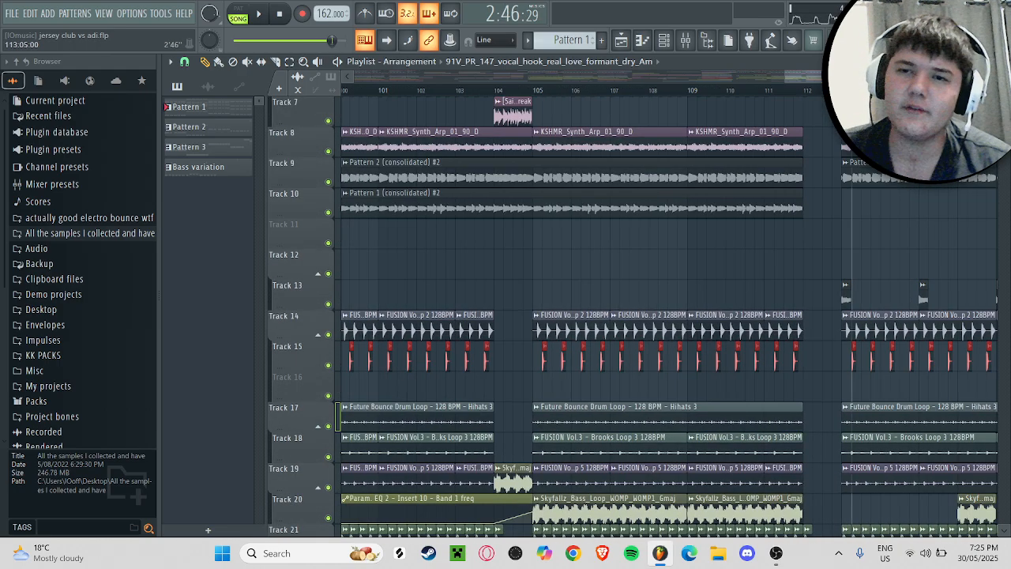
pyautogui.press('space')
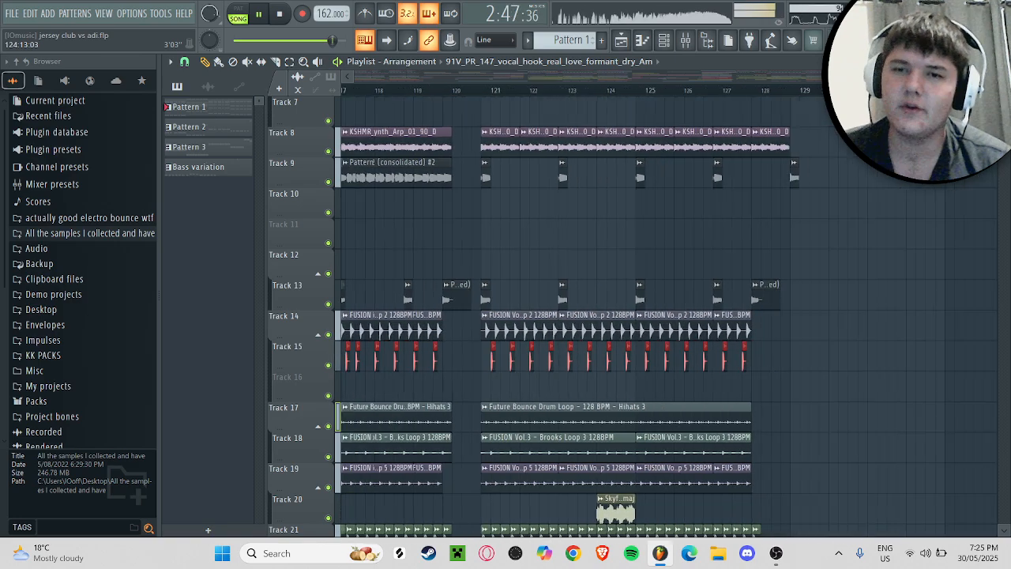
pyautogui.scroll(-6, 788, 125)
pyautogui.scroll(-4, 756, 291)
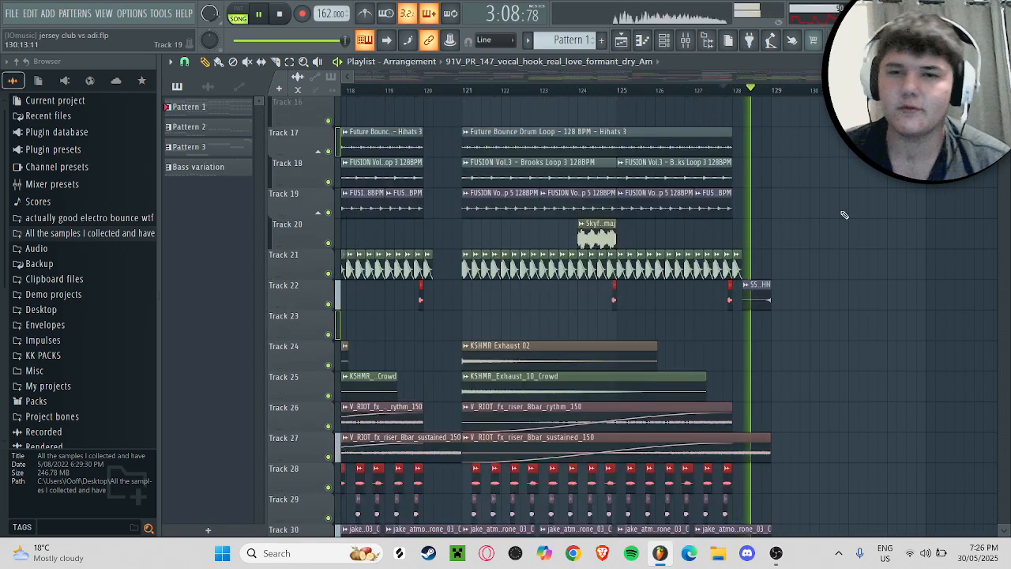
pyautogui.scroll(-6, 751, 270)
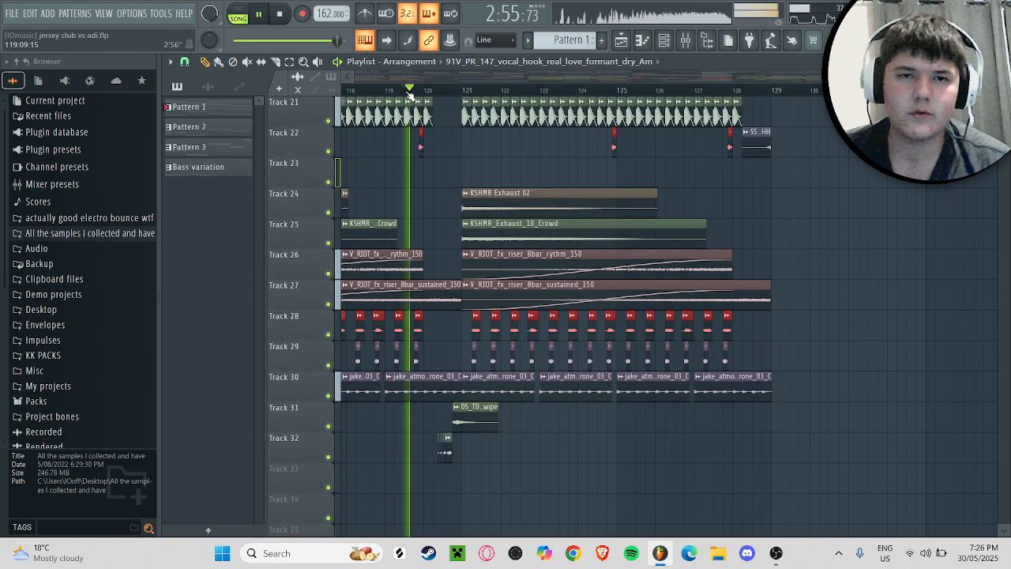
pyautogui.scroll(3, 734, 373)
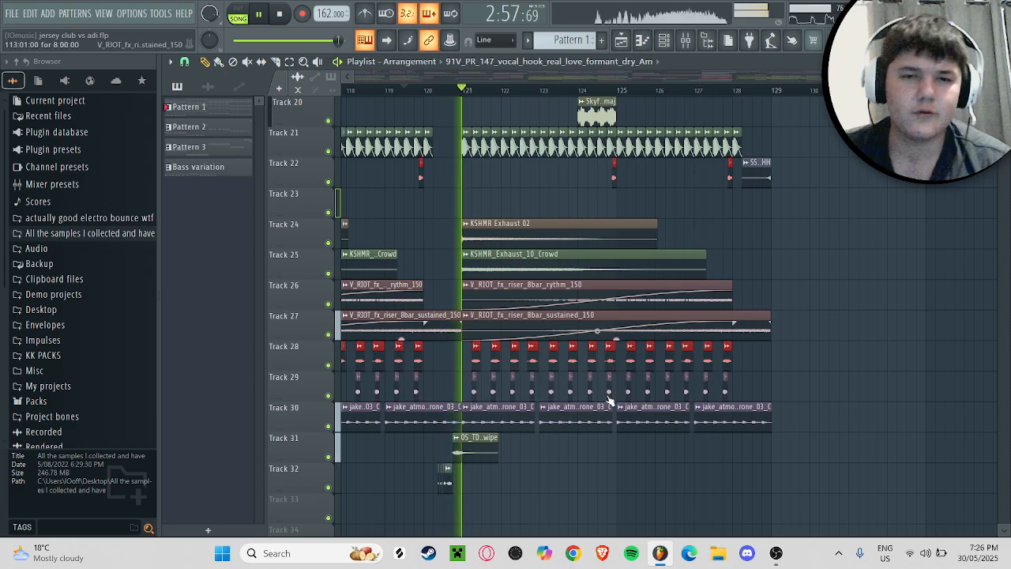
pyautogui.press('space')
# Step: Solo the effects on Tracks 31 and 32, audition them from bar 119 into bar 121, and re-enable all tracks
pyautogui.rightClick(329, 487)
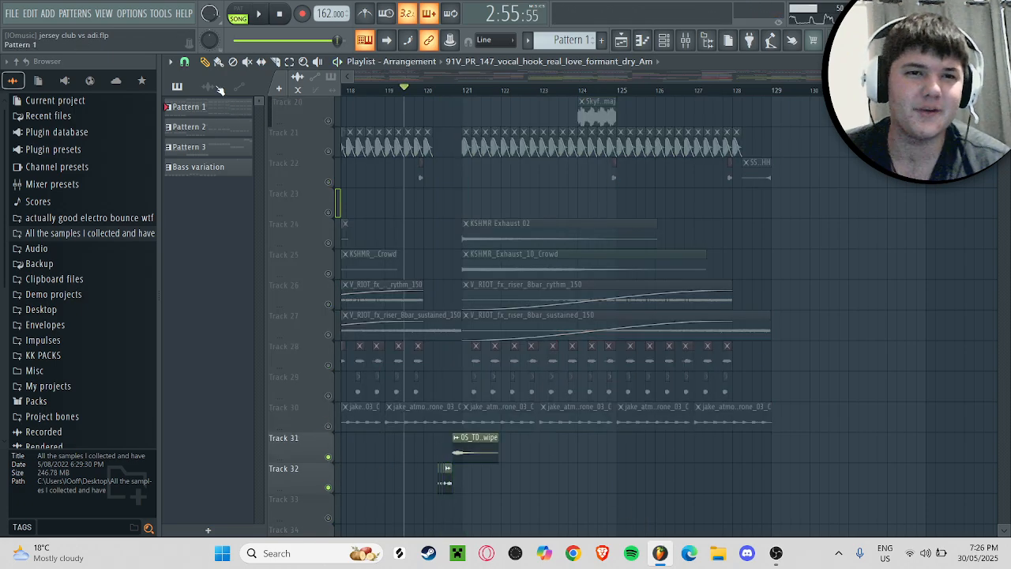
pyautogui.moveTo(989, 76); pyautogui.dragTo(940, 76)
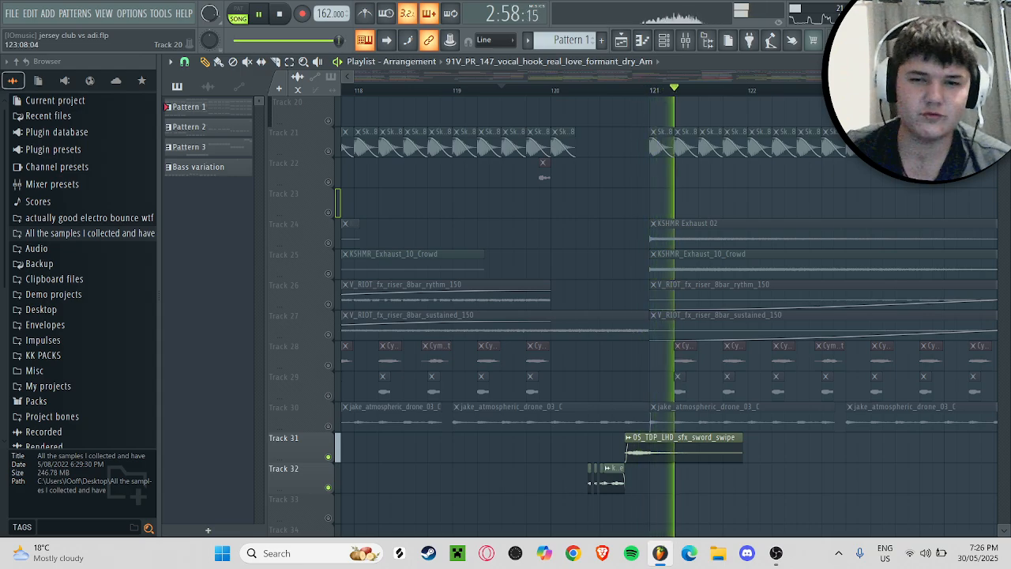
pyautogui.press('space')
pyautogui.rightClick(328, 458)
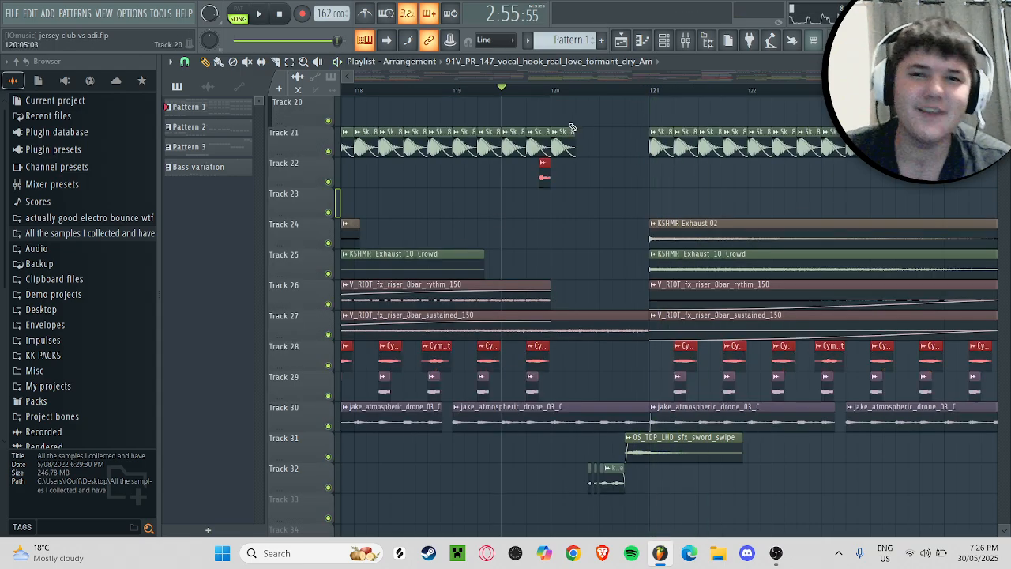
# Step: Play the transition from bar 119 toward bar 121 with all tracks enabled, checking the Track 4 vocal
pyautogui.scroll(-3, 827, 362)
pyautogui.scroll(8, 827, 362)
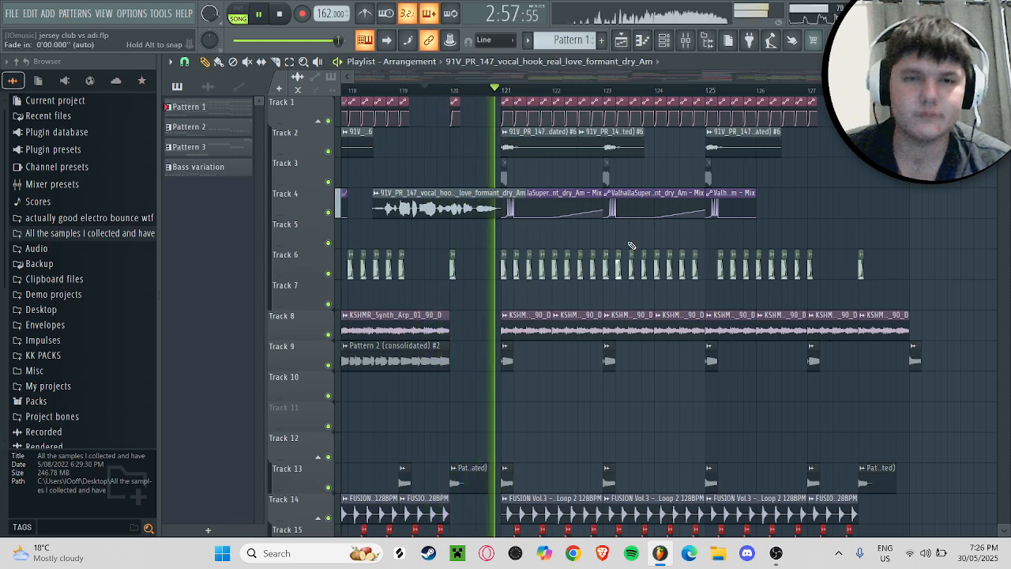
pyautogui.press('space')
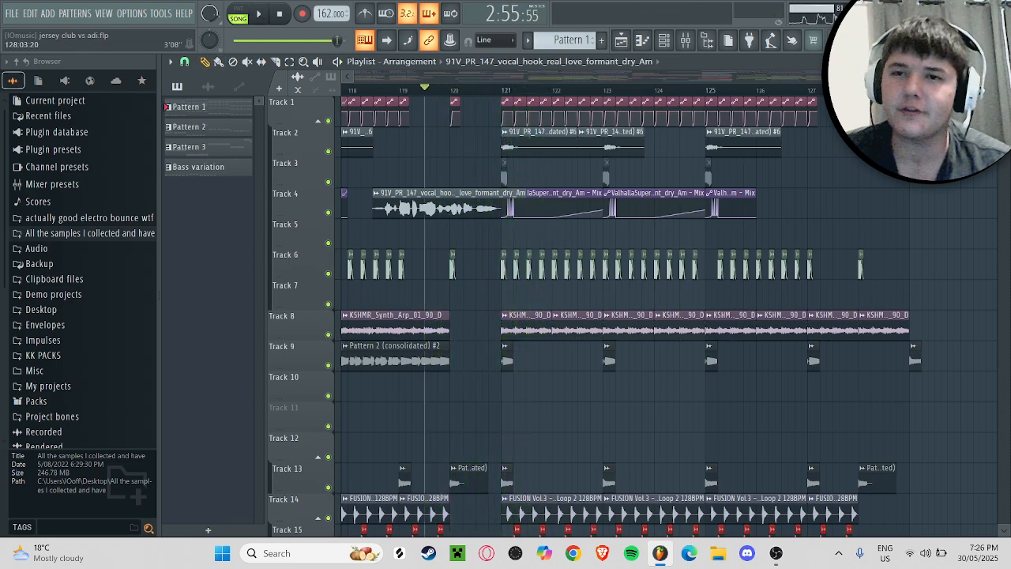
# Step: Review the arrangement's intro and the break around bars 53 to 81, and fit the whole song in the playlist view
pyautogui.scroll(-5, 698, 119)
pyautogui.scroll(5, 679, 87)
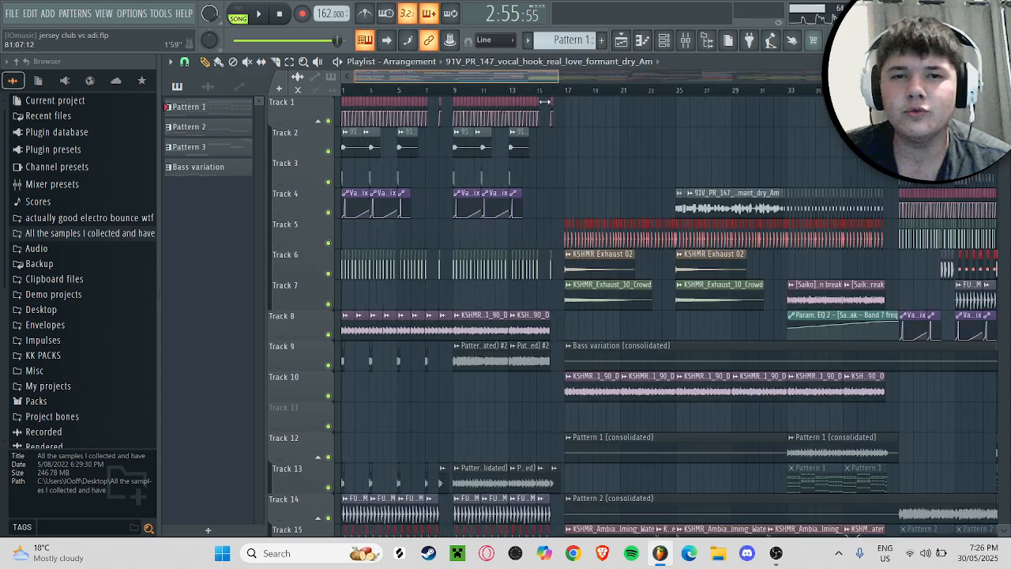
pyautogui.moveTo(679, 87); pyautogui.dragTo(722, 95)
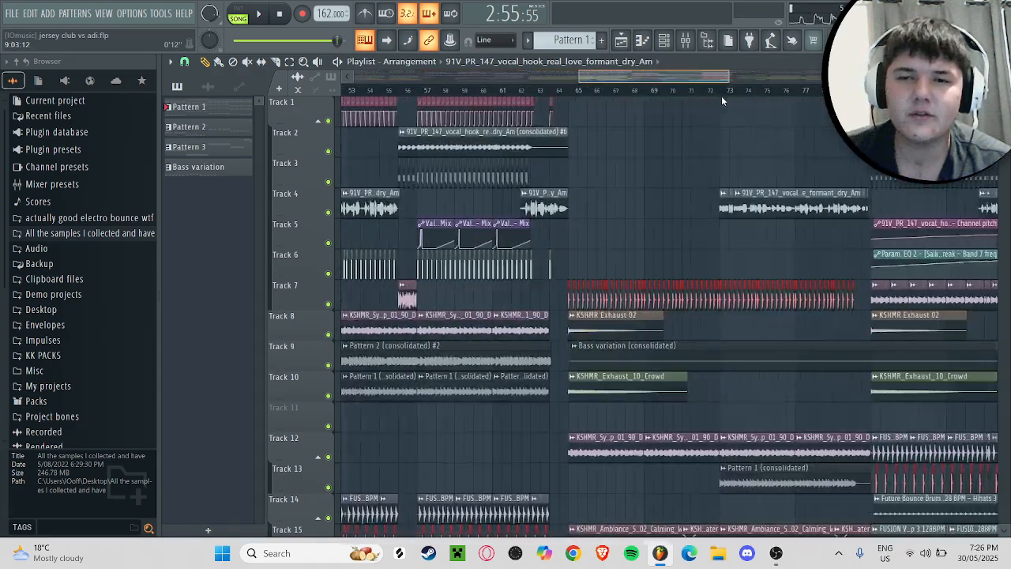
pyautogui.scroll(-3, 770, 192)
pyautogui.scroll(-7, 756, 205)
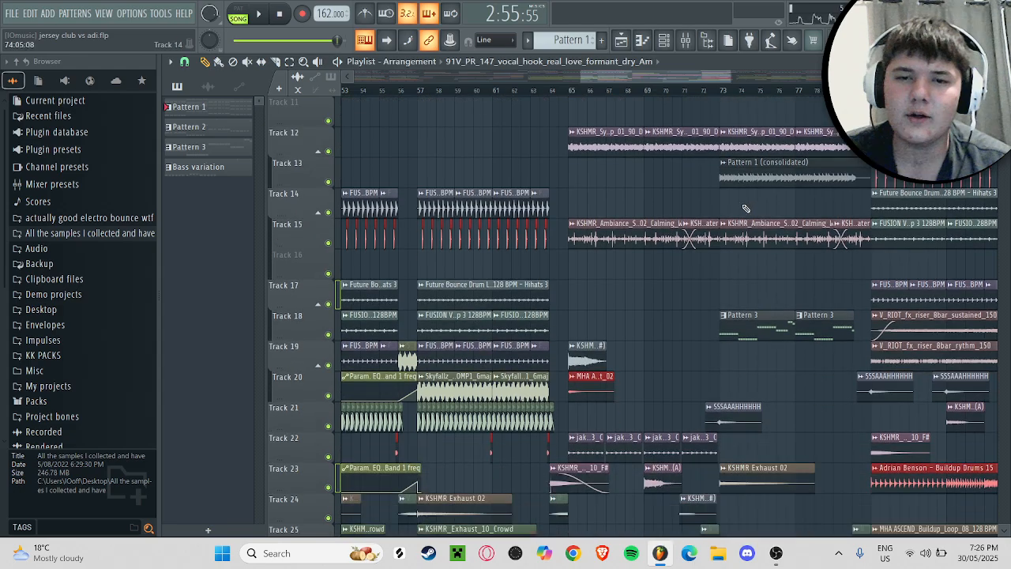
pyautogui.scroll(10, 711, 174)
pyautogui.moveTo(583, 78); pyautogui.dragTo(3, 36)
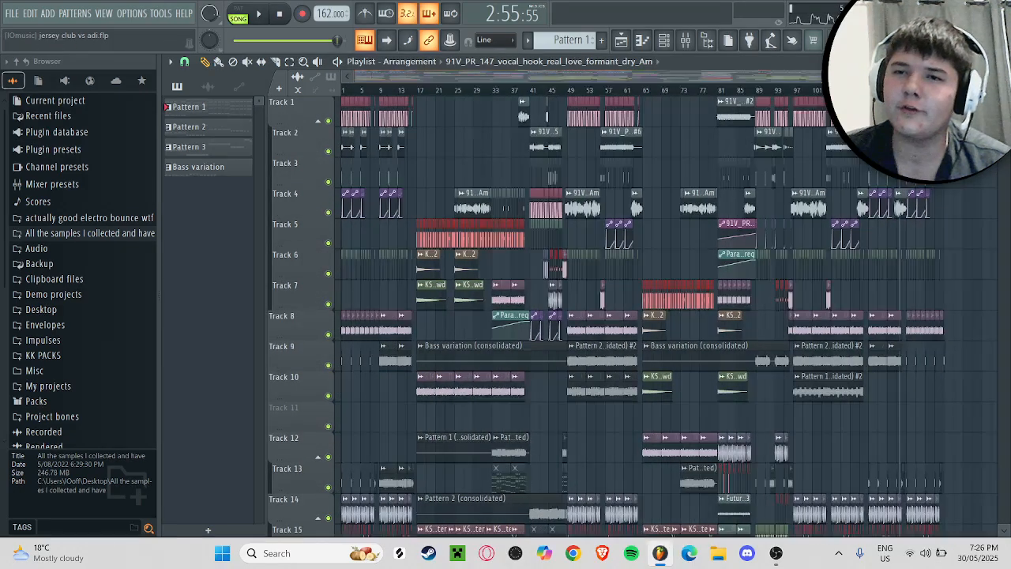
pyautogui.moveTo(1004, 78); pyautogui.dragTo(1004, 102)
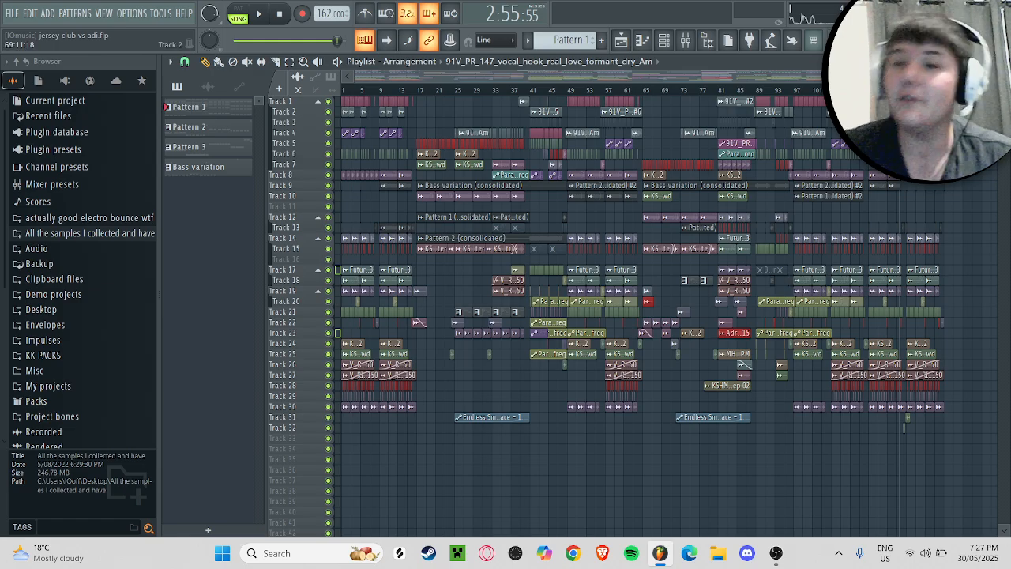
# Step: Examine the second half of the arrangement from bar 69 to the end, and return to the full-song overview
pyautogui.moveTo(948, 76); pyautogui.dragTo(646, 77)
pyautogui.click(624, 62)
pyautogui.click(393, 76)
pyautogui.moveTo(393, 76); pyautogui.dragTo(688, 77)
pyautogui.scroll(3, 825, 316)
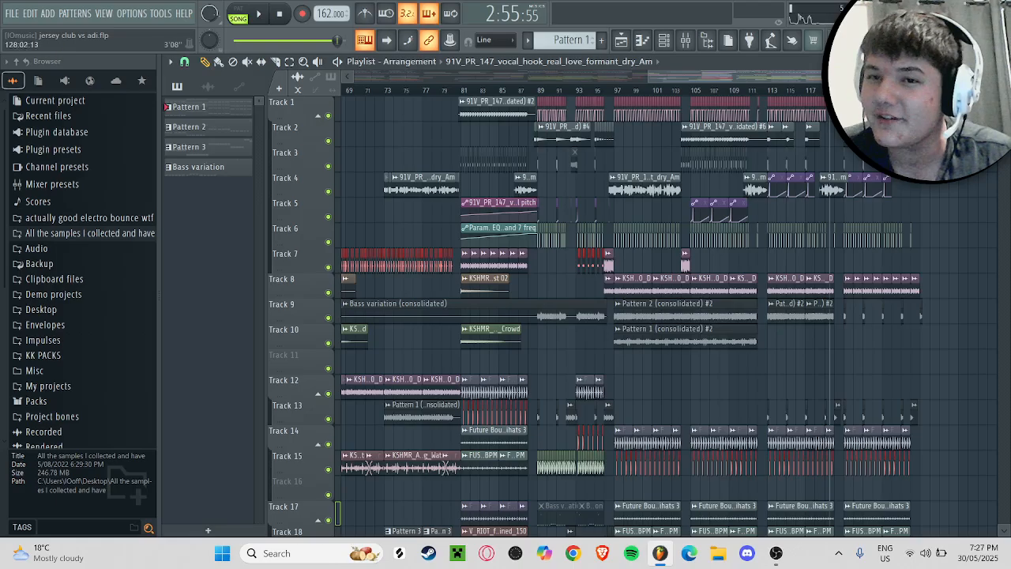
pyautogui.hscroll(3, 826, 316)
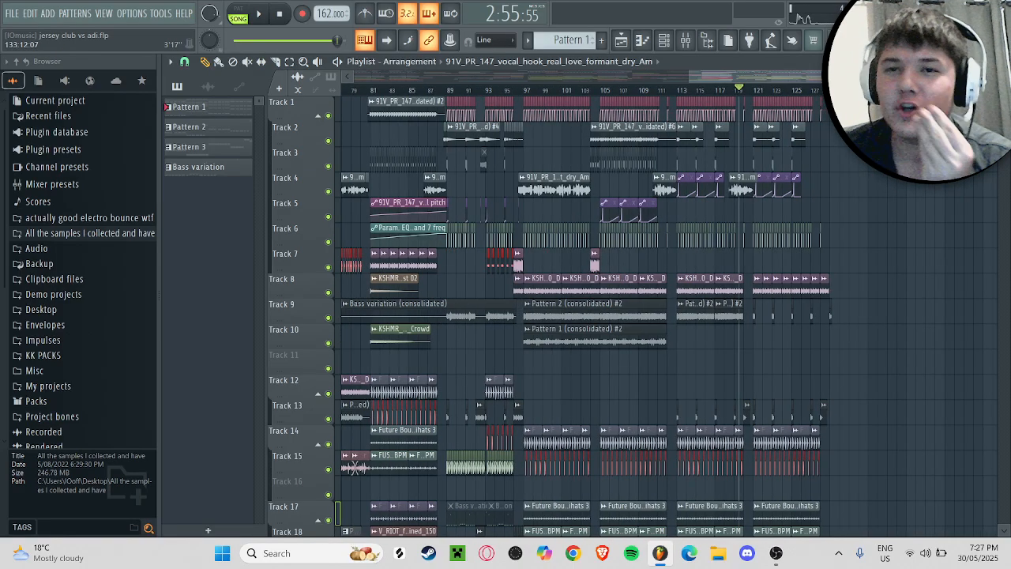
pyautogui.hscroll(2, 876, 126)
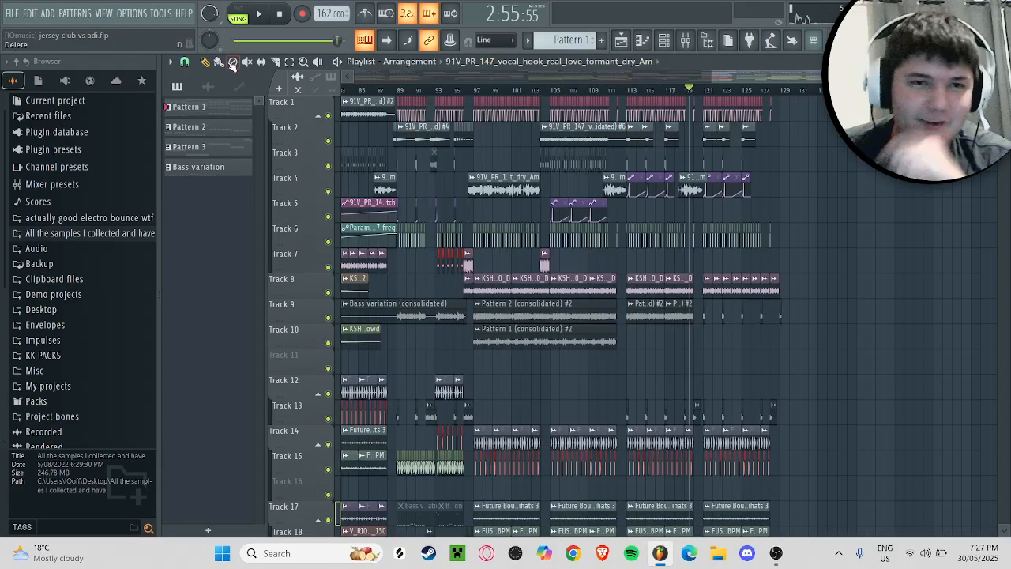
pyautogui.moveTo(743, 78); pyautogui.dragTo(754, 79)
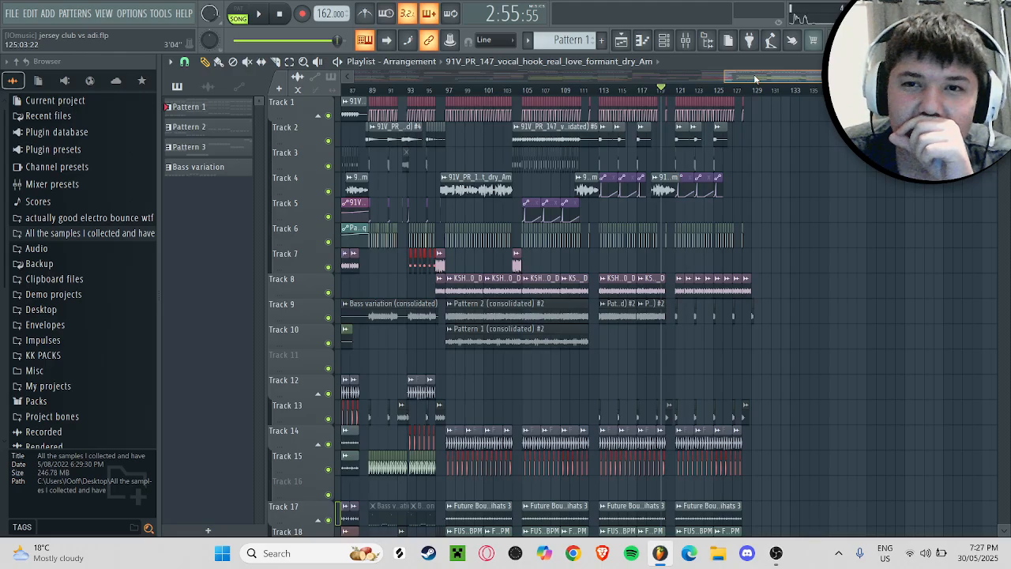
pyautogui.moveTo(754, 79); pyautogui.dragTo(241, 97)
pyautogui.moveTo(651, 77); pyautogui.dragTo(960, 76)
pyautogui.scroll(-5, 926, 478)
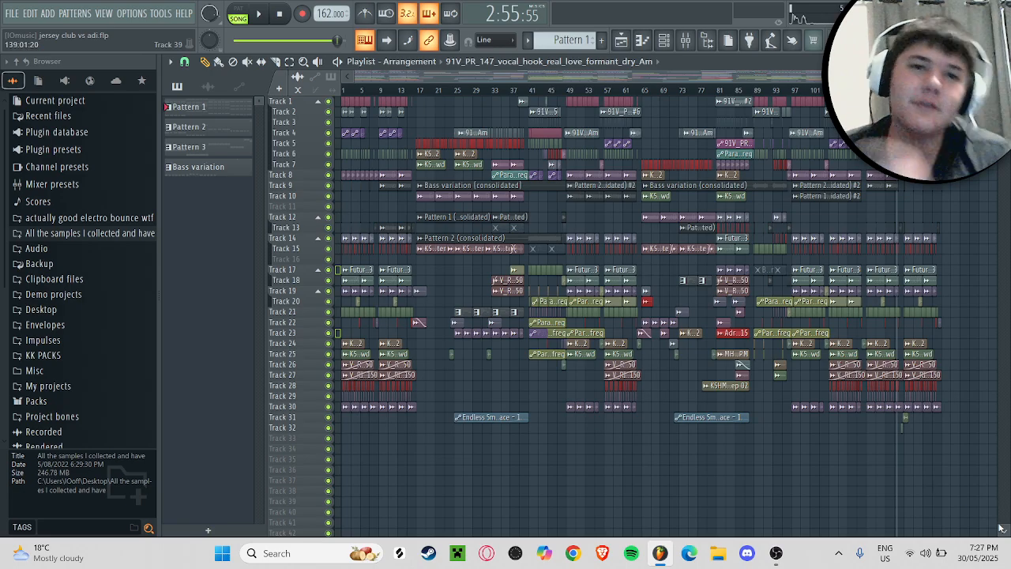